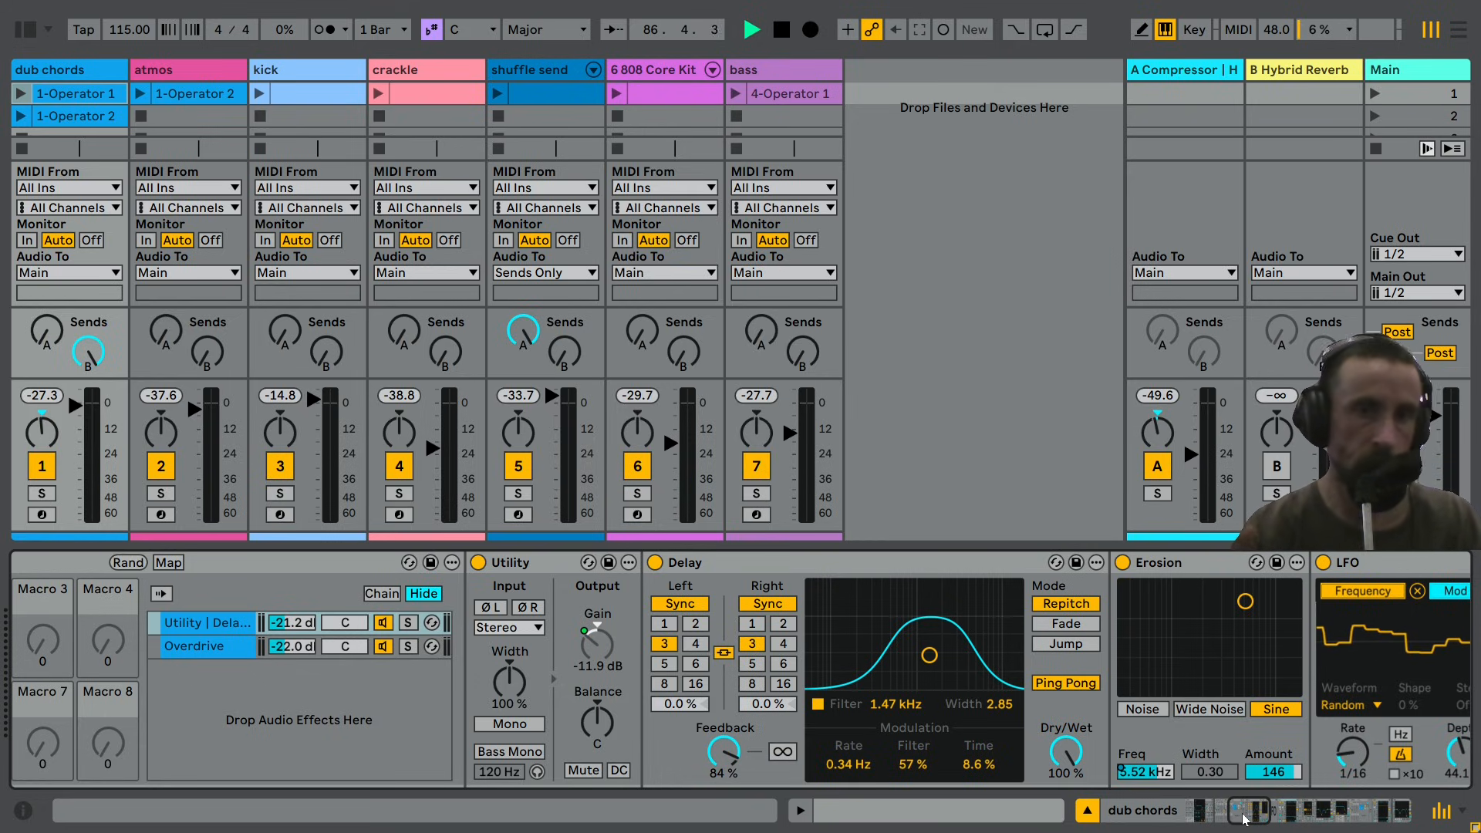
# Play the set and look through the device chain on the dub chords track.
pyautogui.press('space')
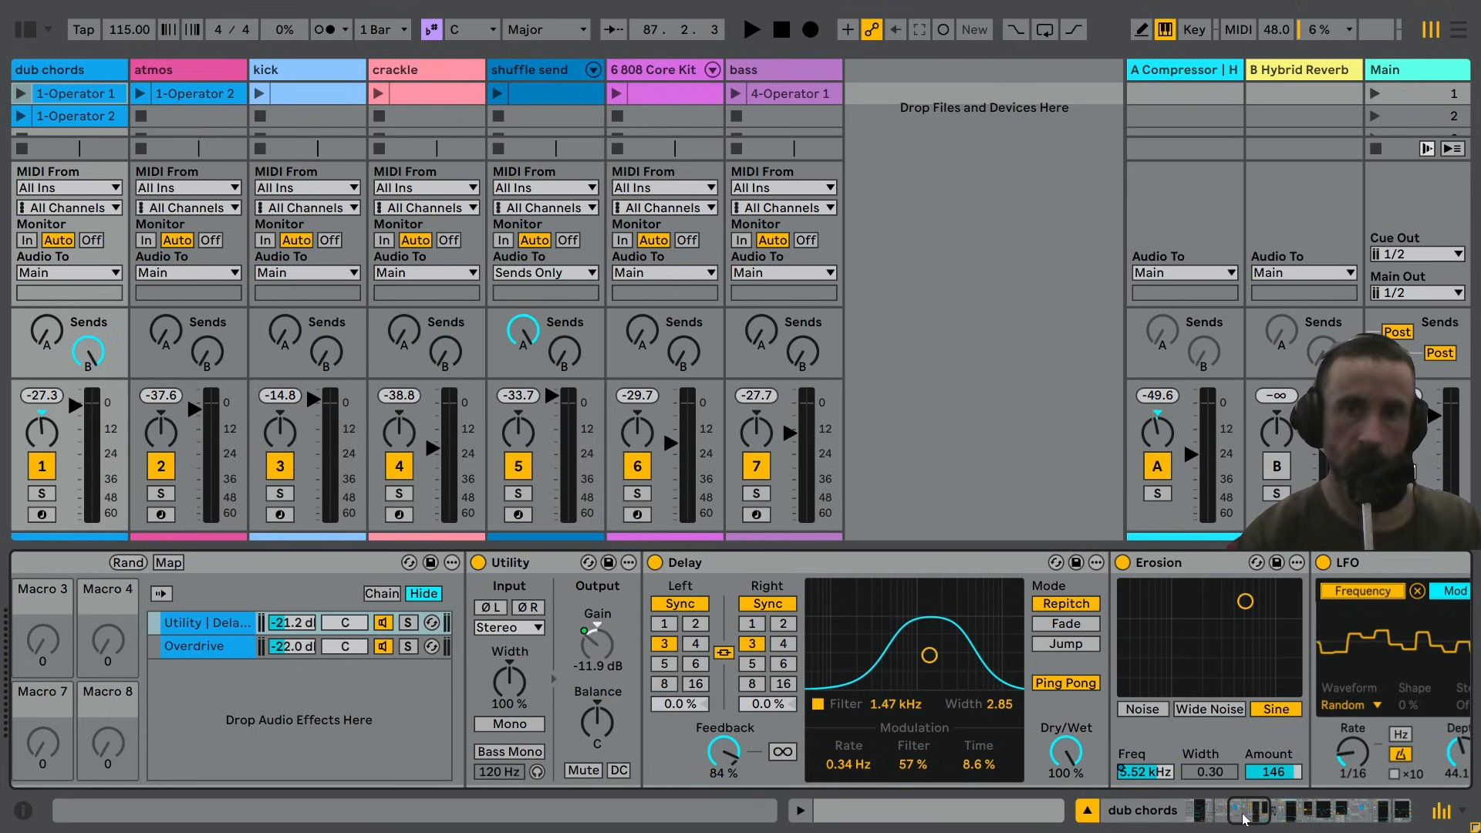
pyautogui.press('space')
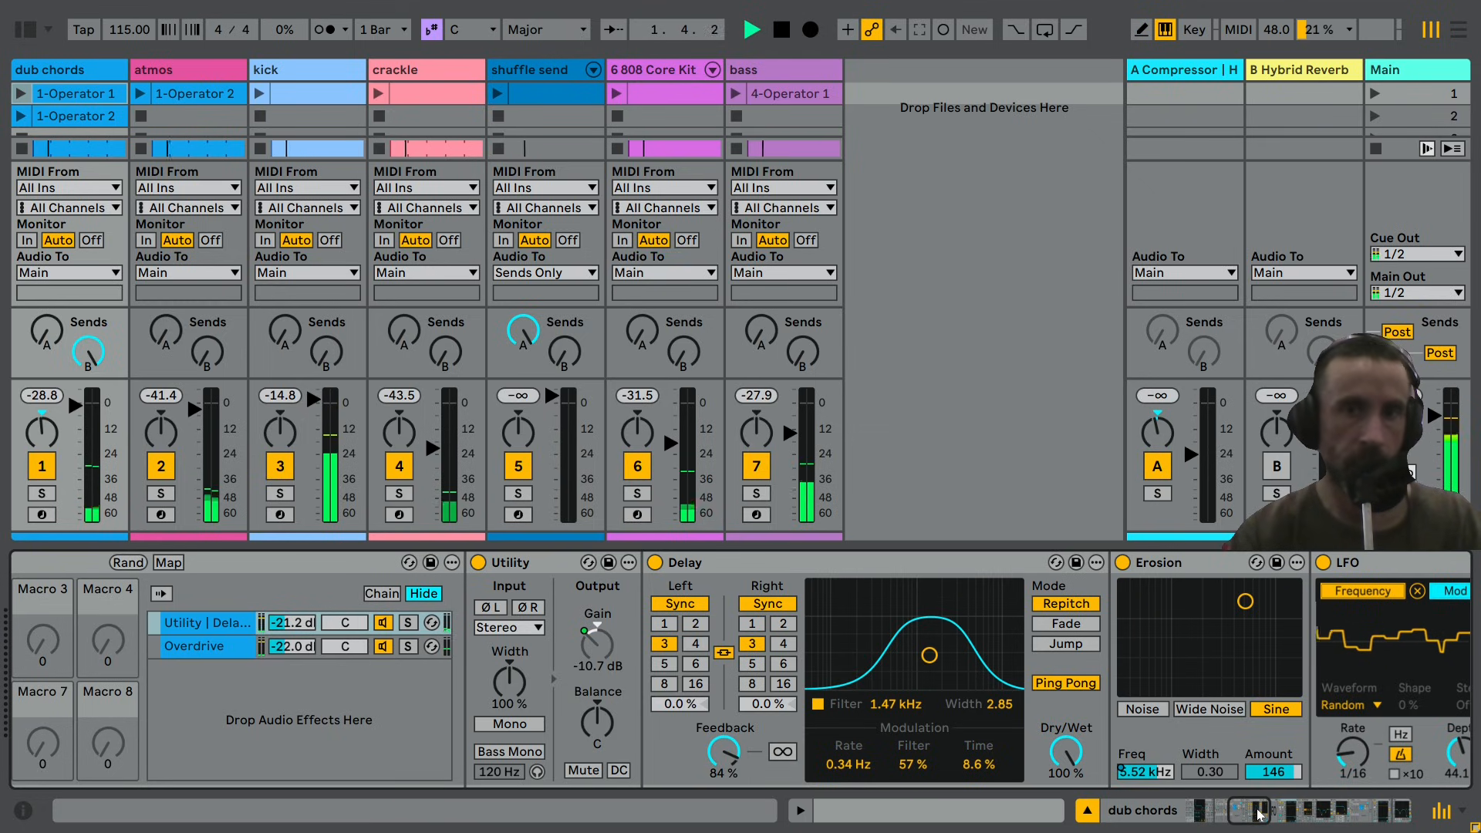
pyautogui.moveTo(1259, 813); pyautogui.dragTo(1228, 819)
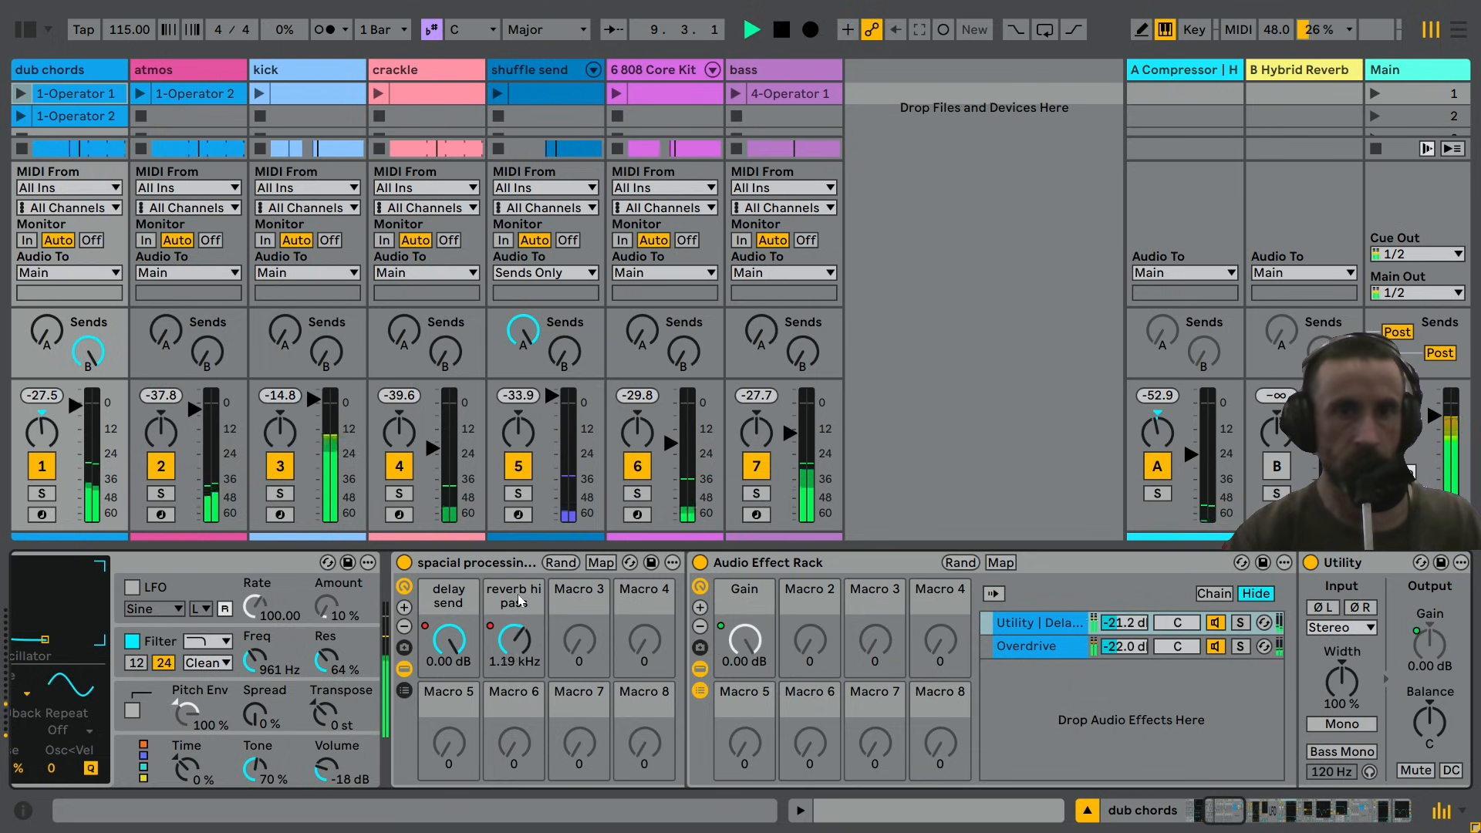
pyautogui.moveTo(1223, 810); pyautogui.dragTo(1307, 806)
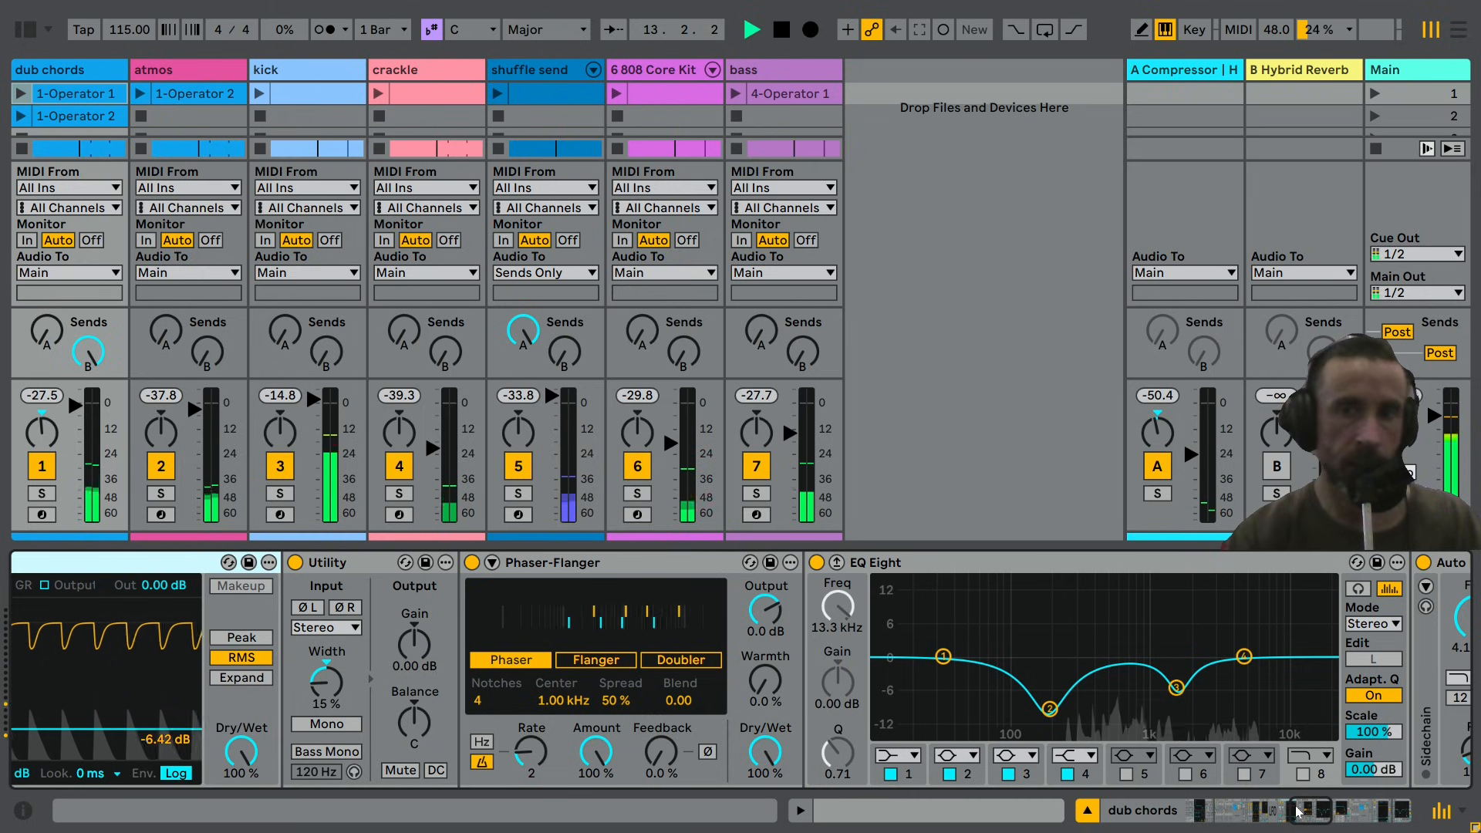
pyautogui.moveTo(1297, 810); pyautogui.dragTo(1323, 791)
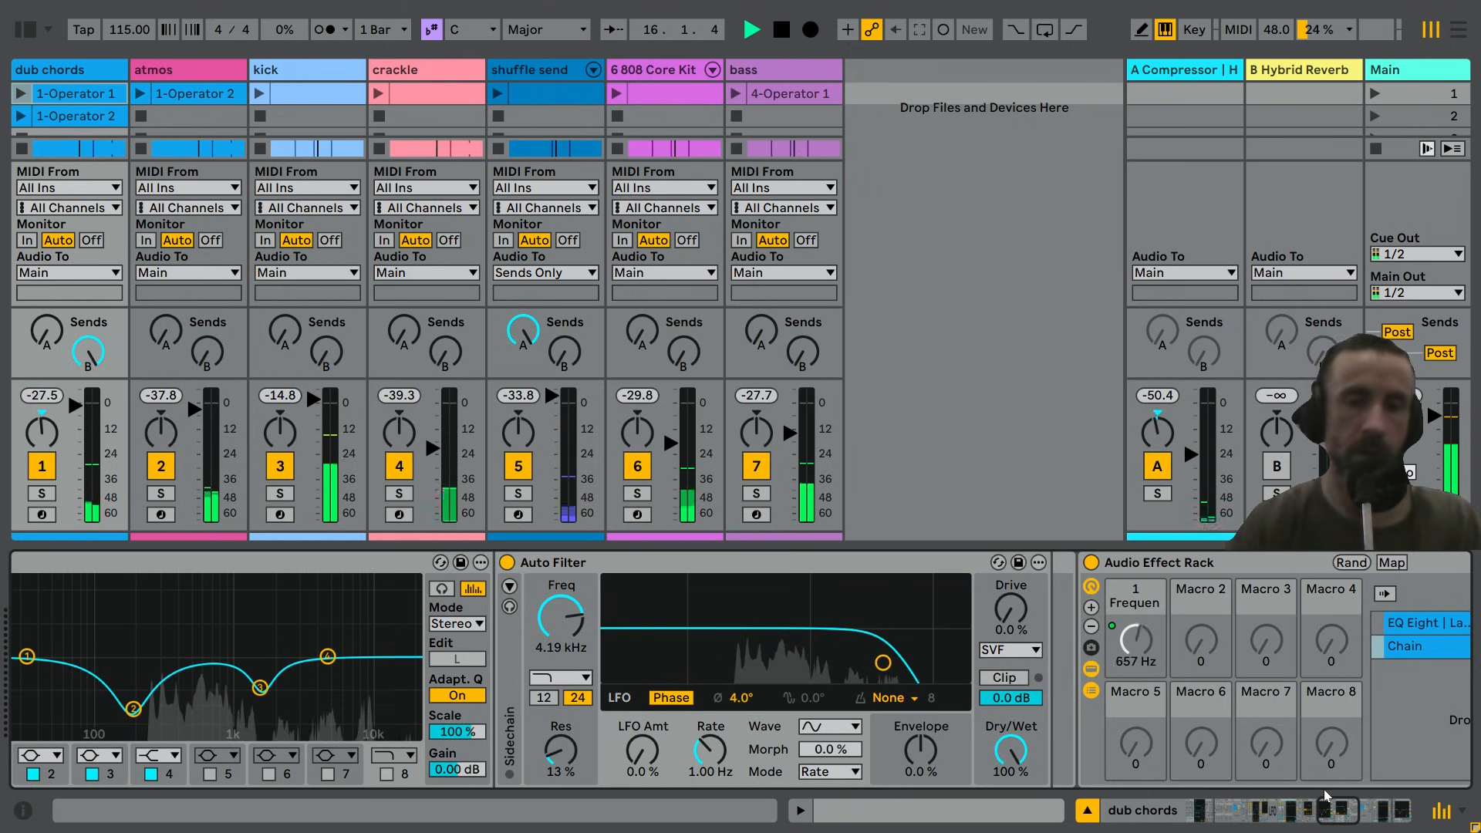
pyautogui.moveTo(1324, 792); pyautogui.dragTo(1209, 827)
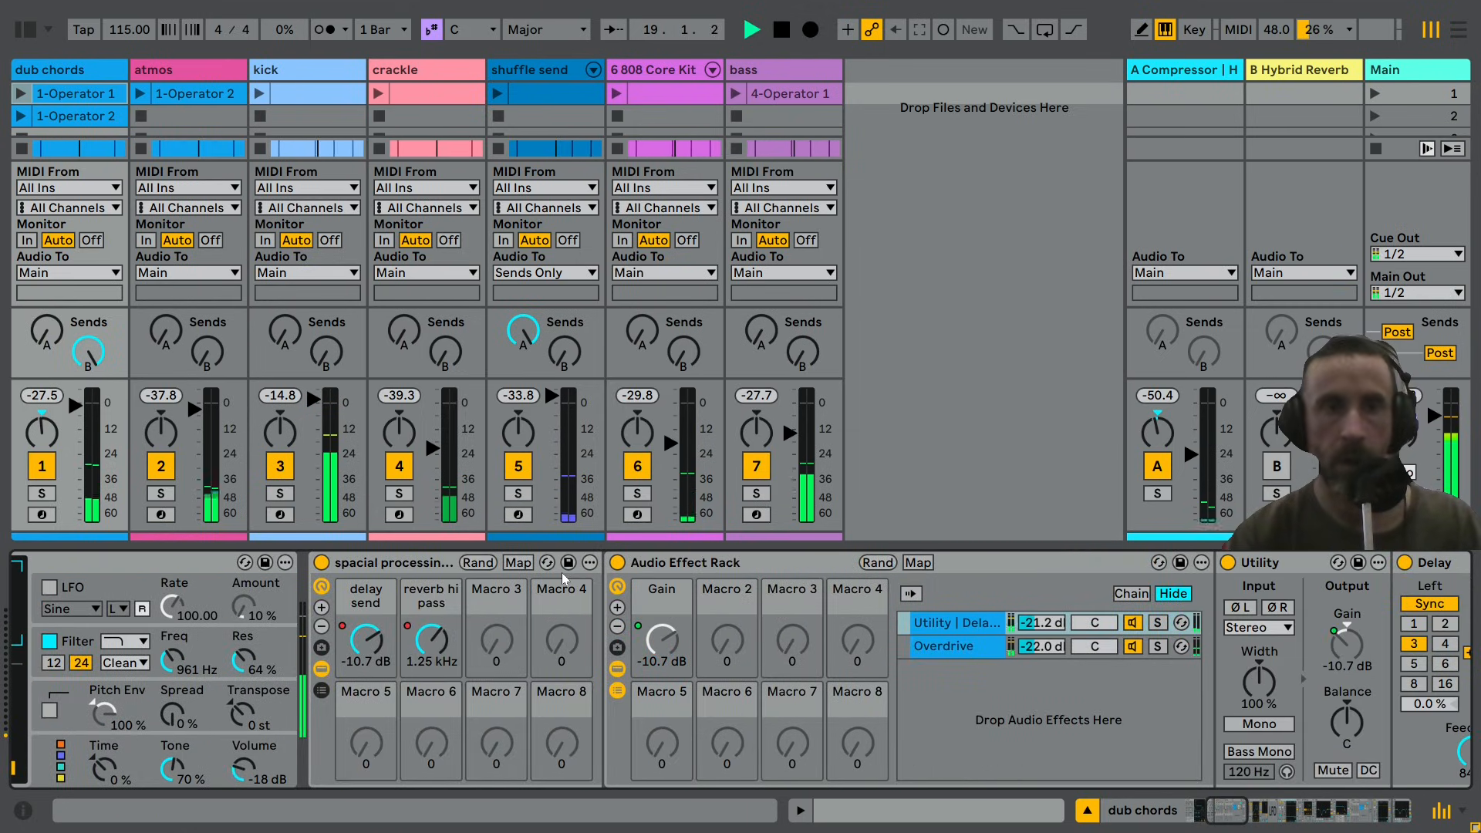
pyautogui.press('space')
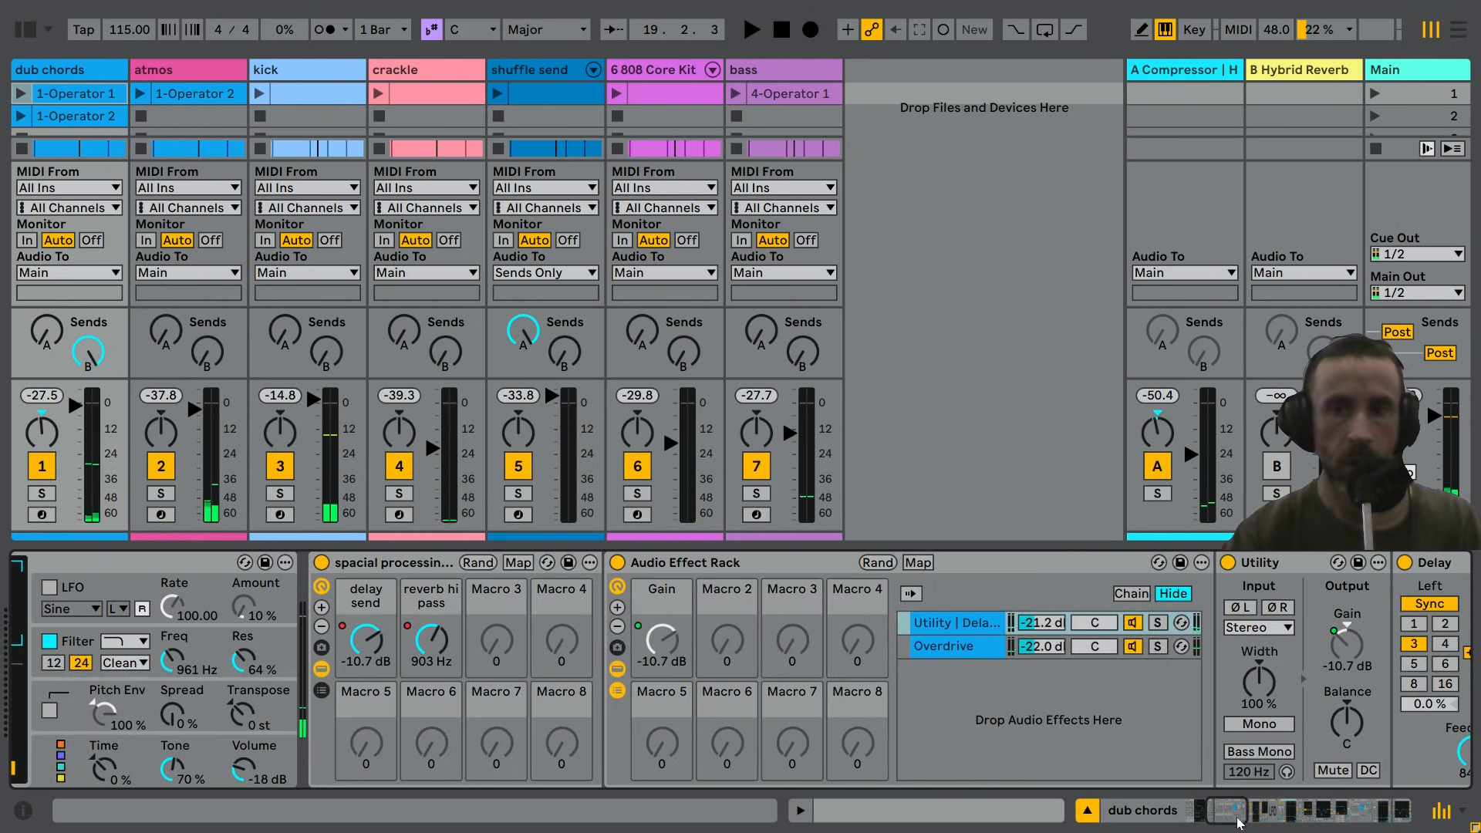
# Save the set and delete the spacial processing rack from the dub chords track.
pyautogui.hotkey('ctrl', 's')
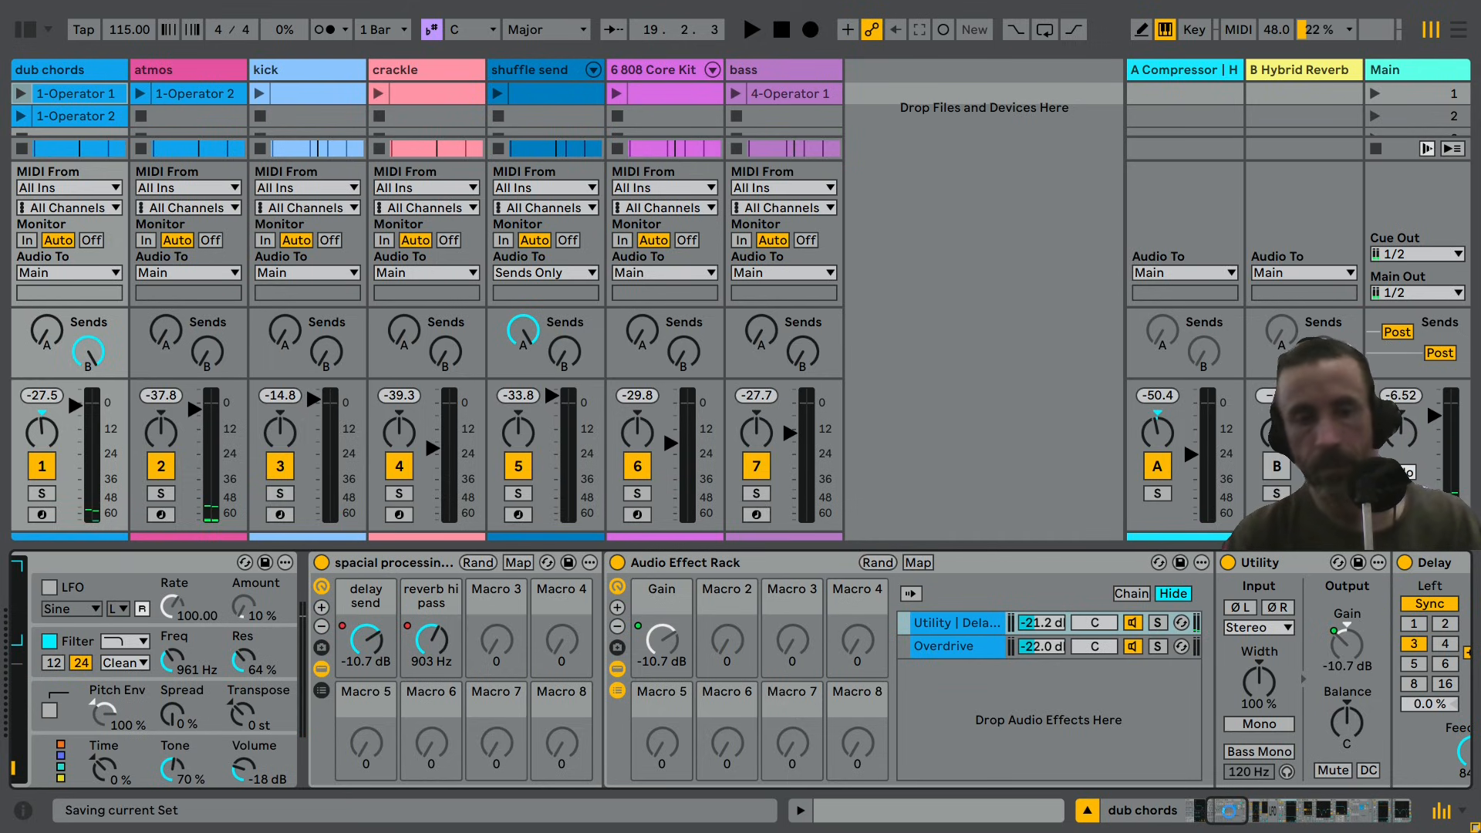
pyautogui.click(387, 569)
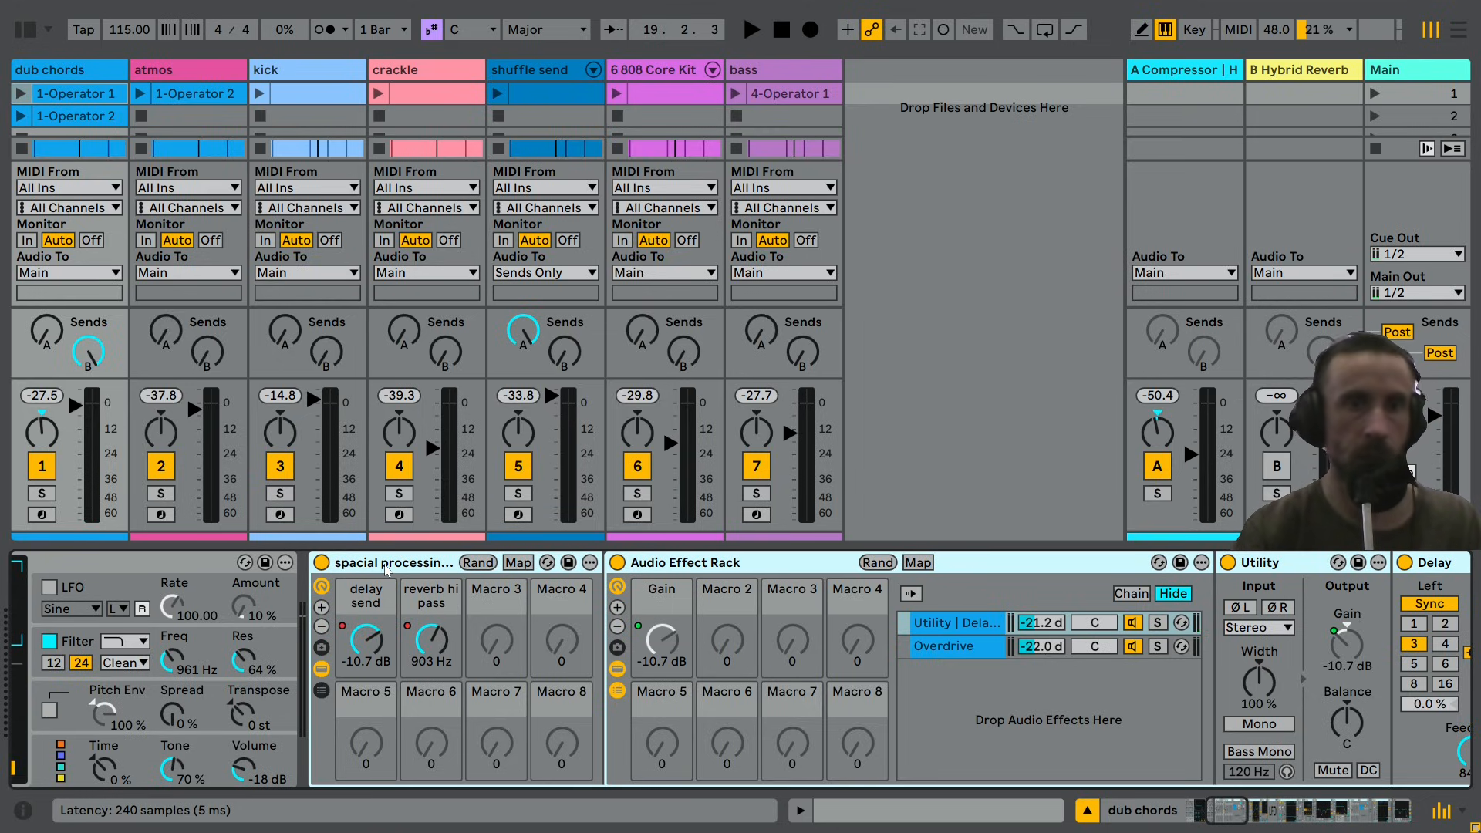
pyautogui.press('Delete')
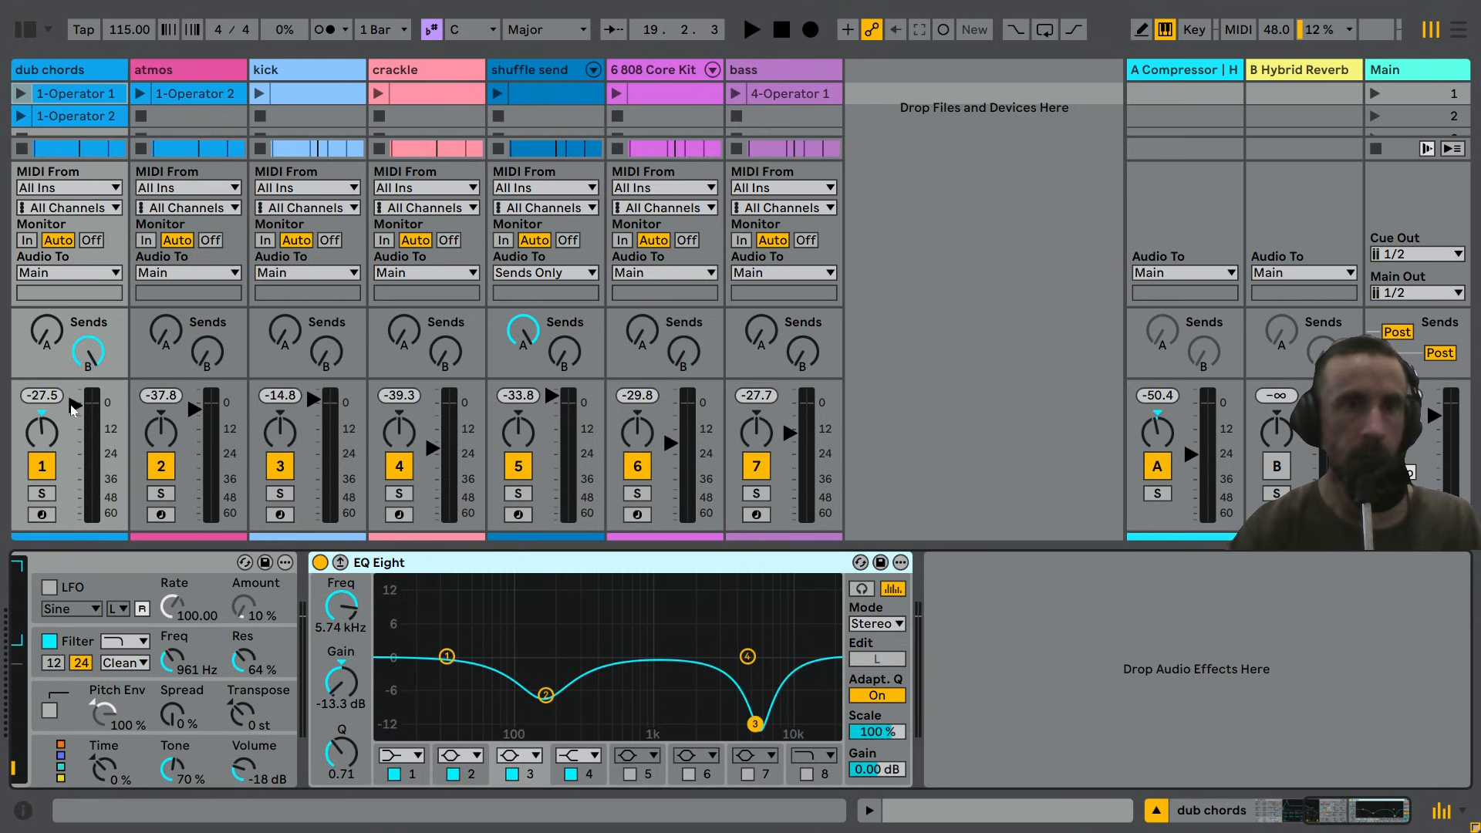
# Lower the dub chords track volume to about -21.4 dB while playing the set from the start.
pyautogui.moveTo(72, 407); pyautogui.dragTo(74, 456)
pyautogui.press('space')
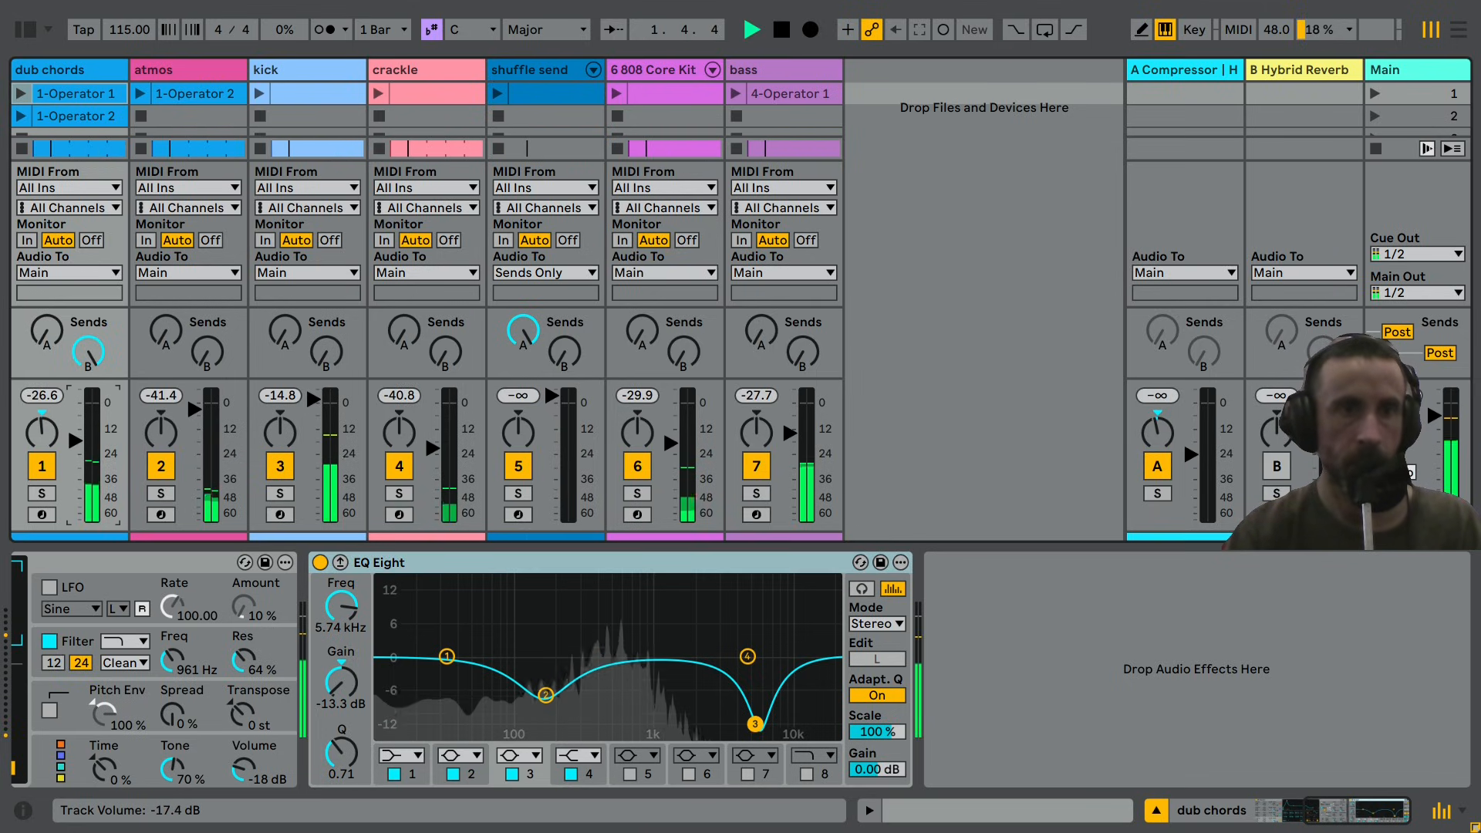
pyautogui.moveTo(74, 457); pyautogui.dragTo(75, 449)
# Examine the Operator's oscillator B and C, filter and global settings on the dub chords track.
pyautogui.hscroll(-5, 572, 707)
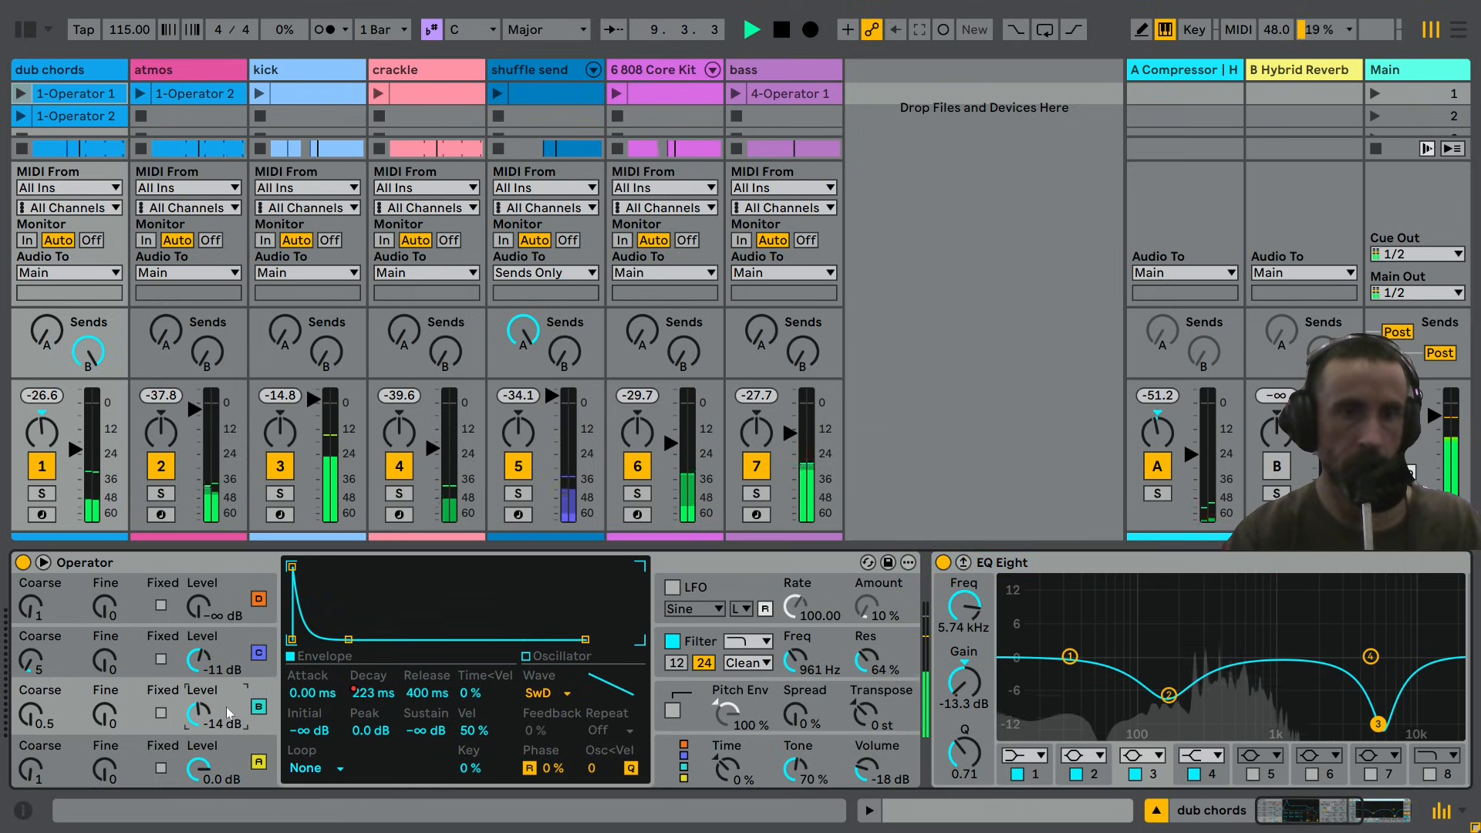
pyautogui.click(195, 716)
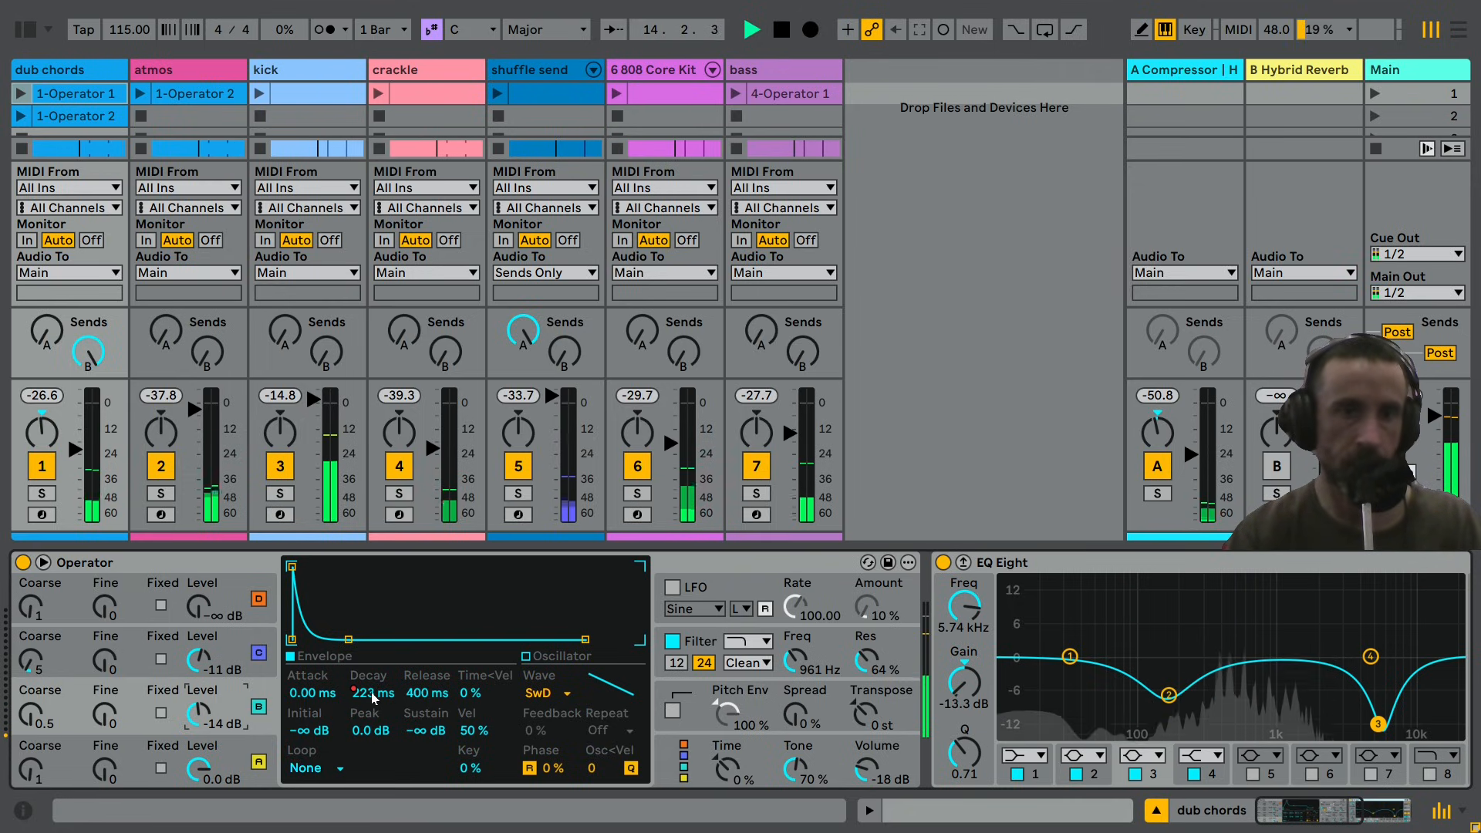
pyautogui.click(202, 654)
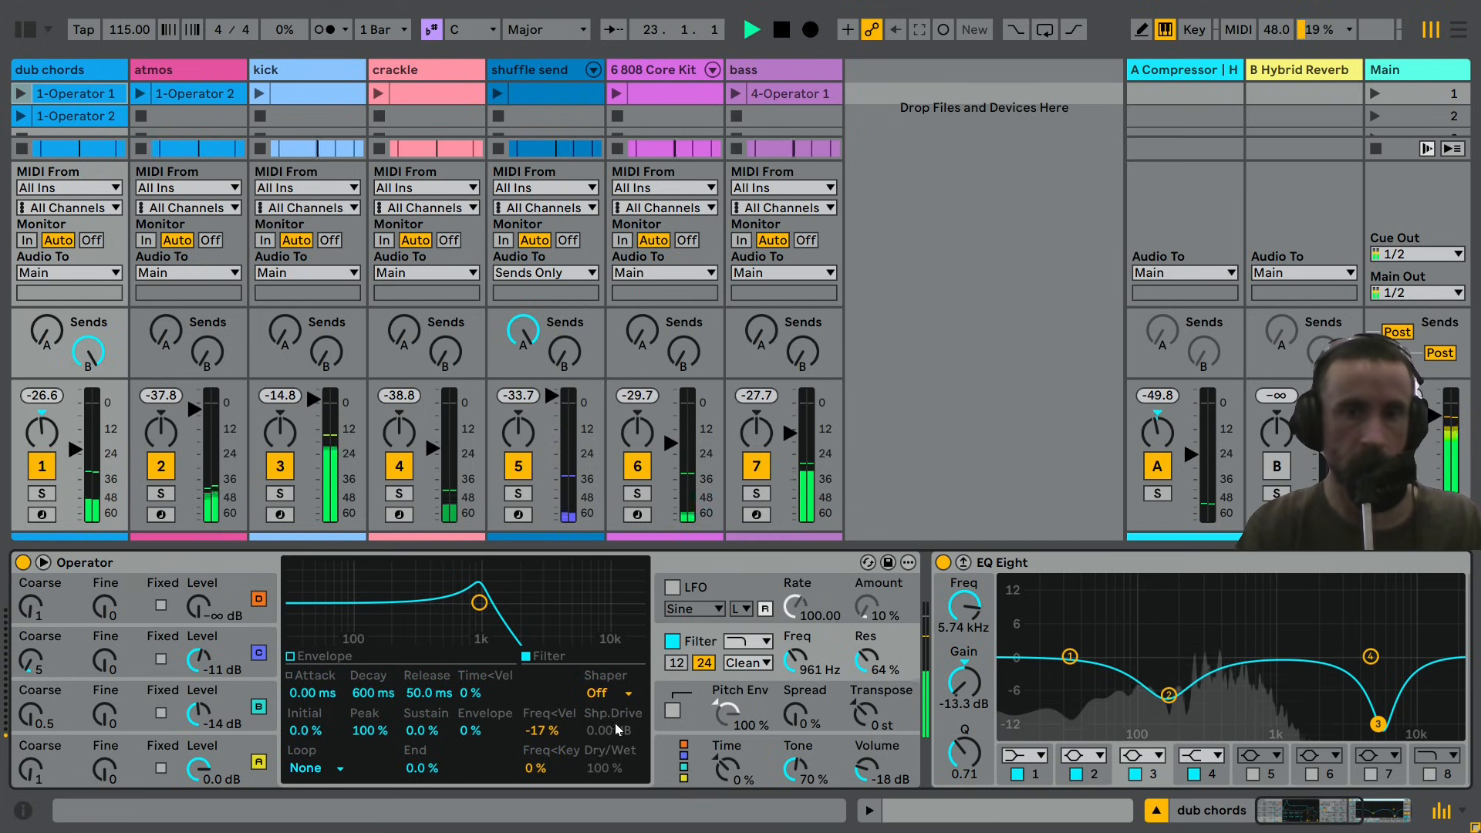
pyautogui.click(668, 756)
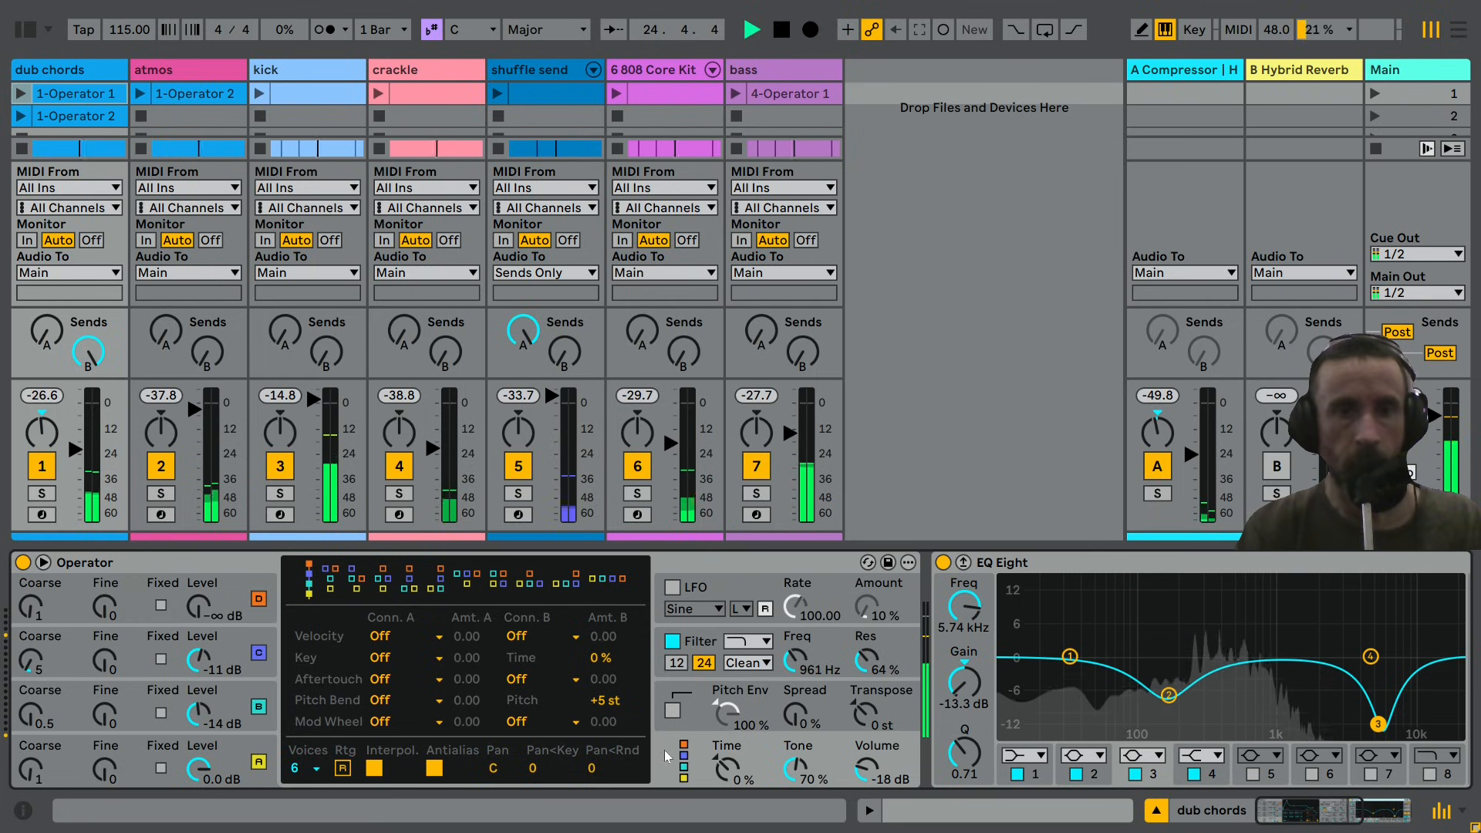
# Insert a Delay between Operator and EQ Eight on dub chords, with its filter at about 882 Hz and width 0.72.
pyautogui.click(1383, 809)
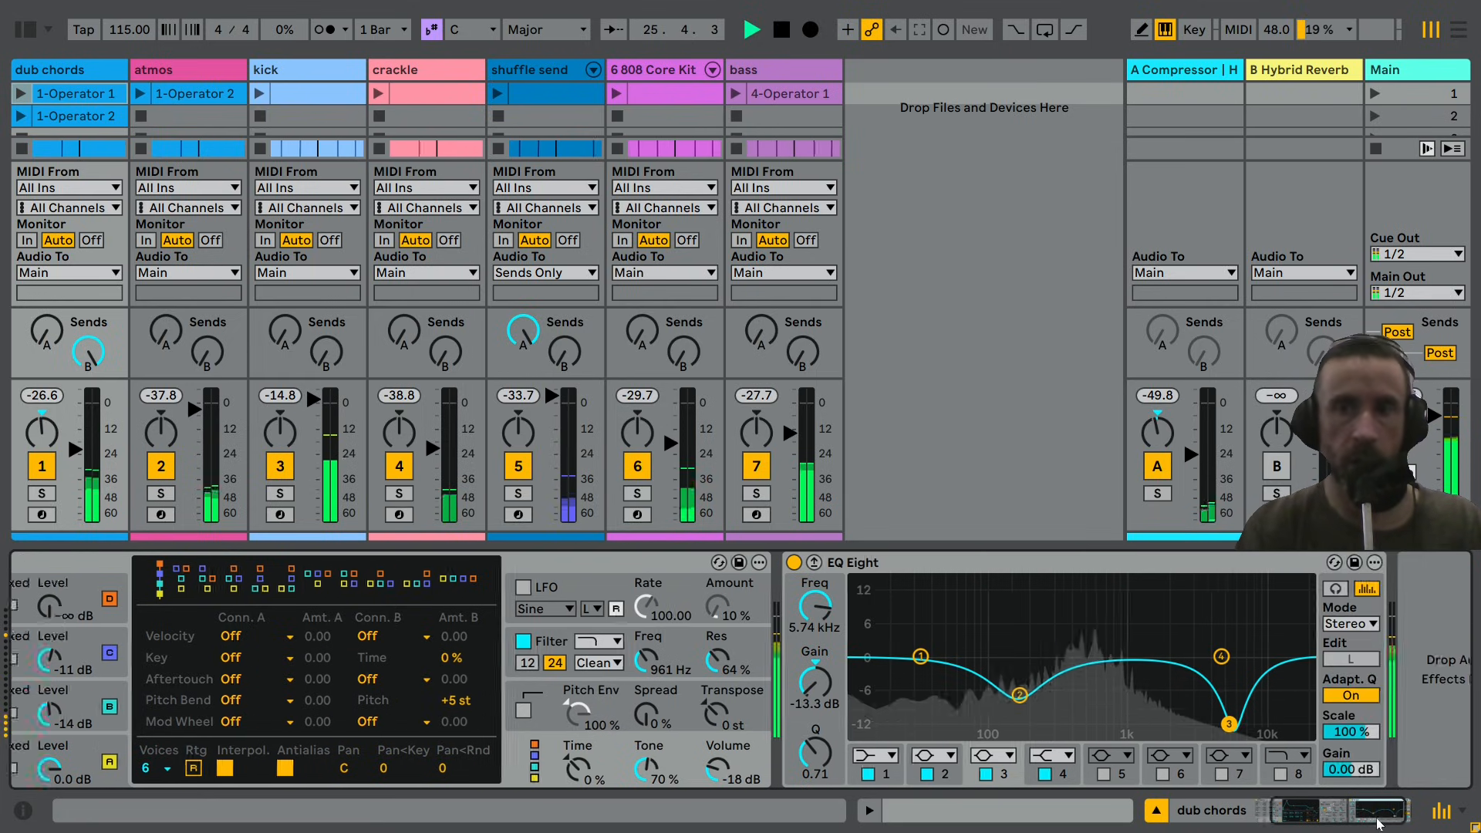
pyautogui.click(26, 29)
pyautogui.click(81, 183)
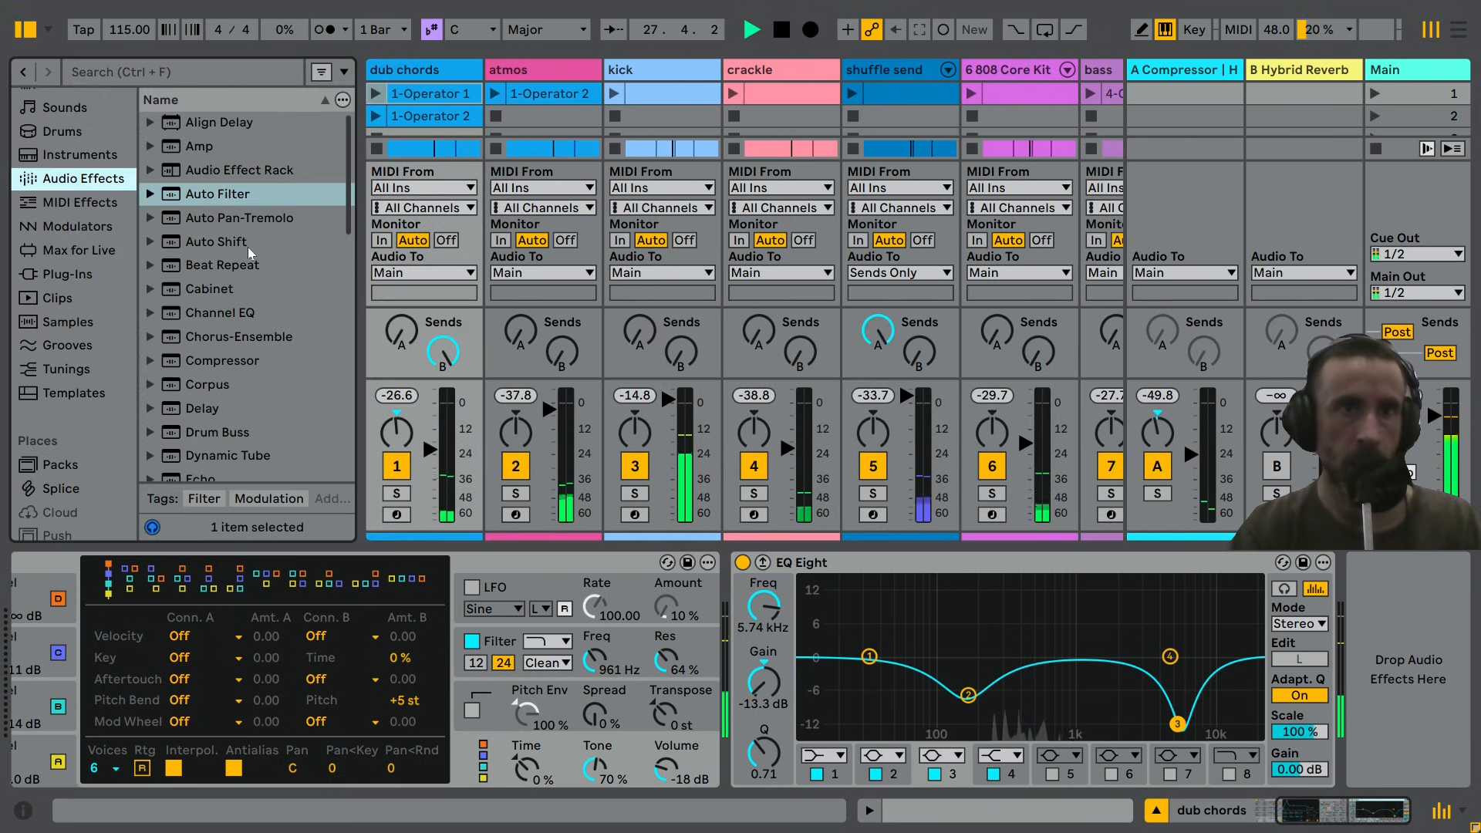
pyautogui.moveTo(199, 417); pyautogui.dragTo(797, 609)
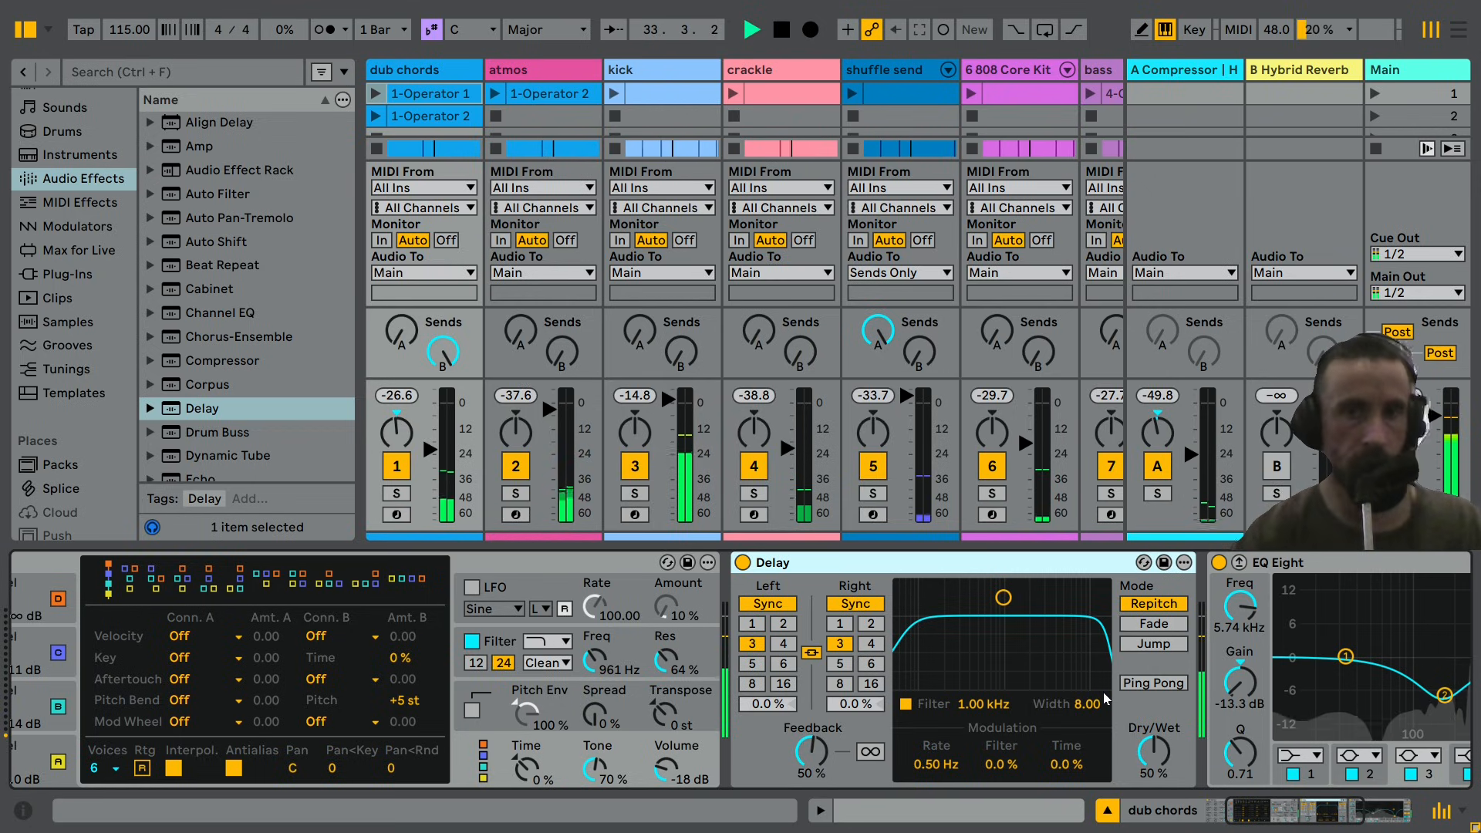
pyautogui.moveTo(1003, 597); pyautogui.dragTo(998, 643)
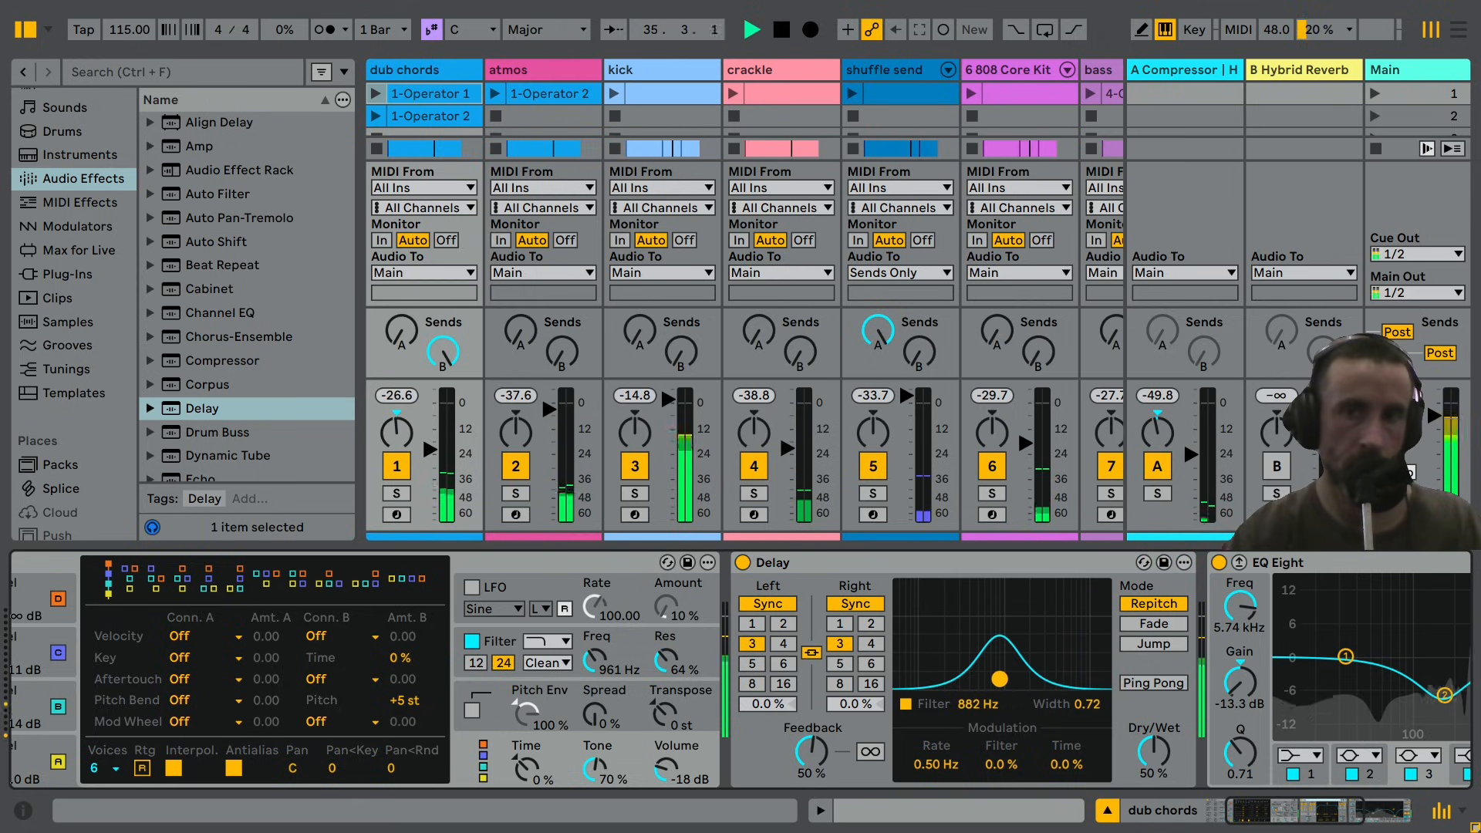
# Switch to the Arrangement View and loop playback over the full length of the dub chords clips.
pyautogui.press('XF86AudioLowerVolume')
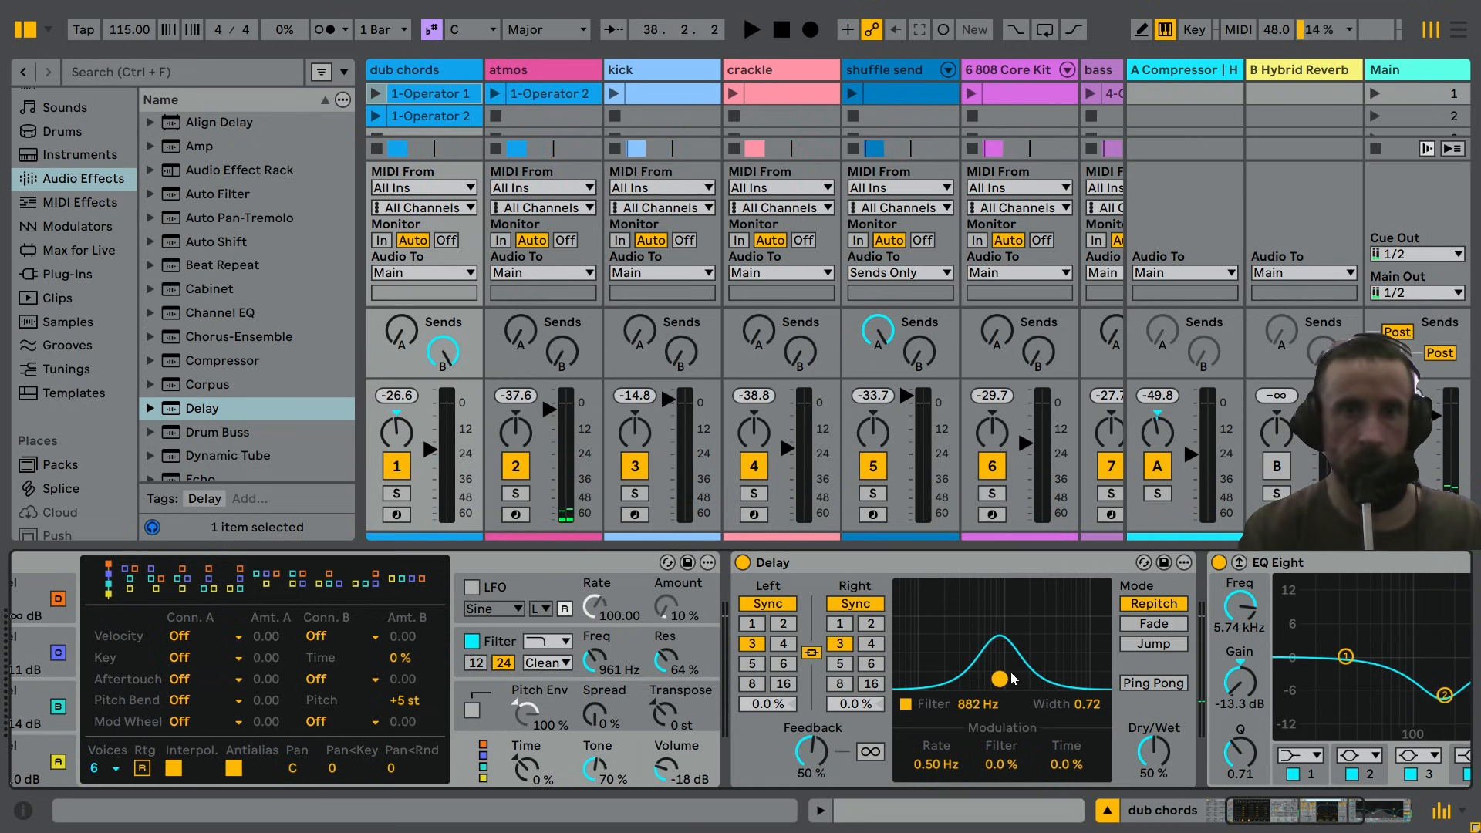
pyautogui.press('Tab')
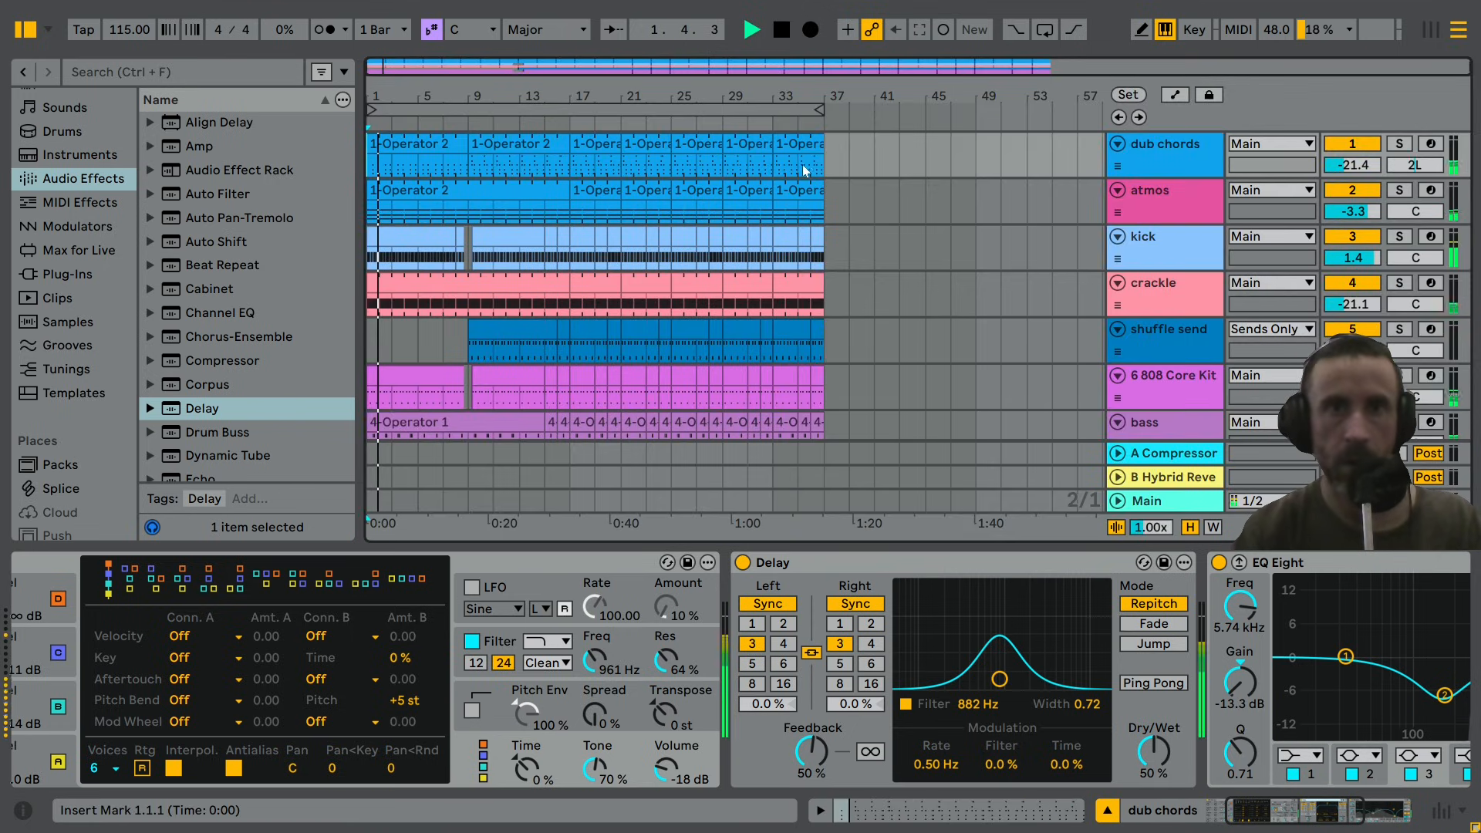
pyautogui.moveTo(816, 164); pyautogui.dragTo(369, 163)
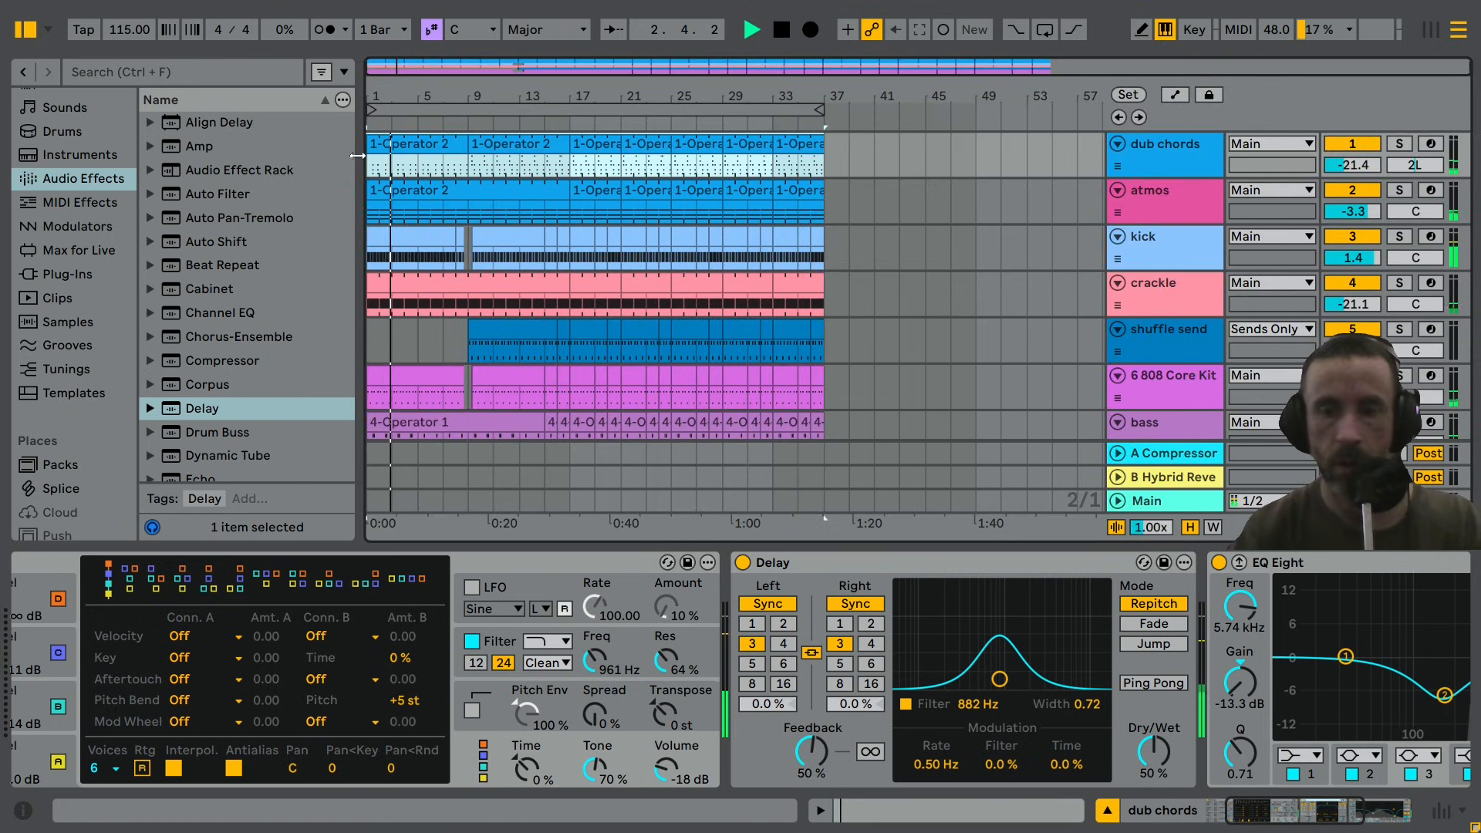
pyautogui.hotkey('ctrl', 'l')
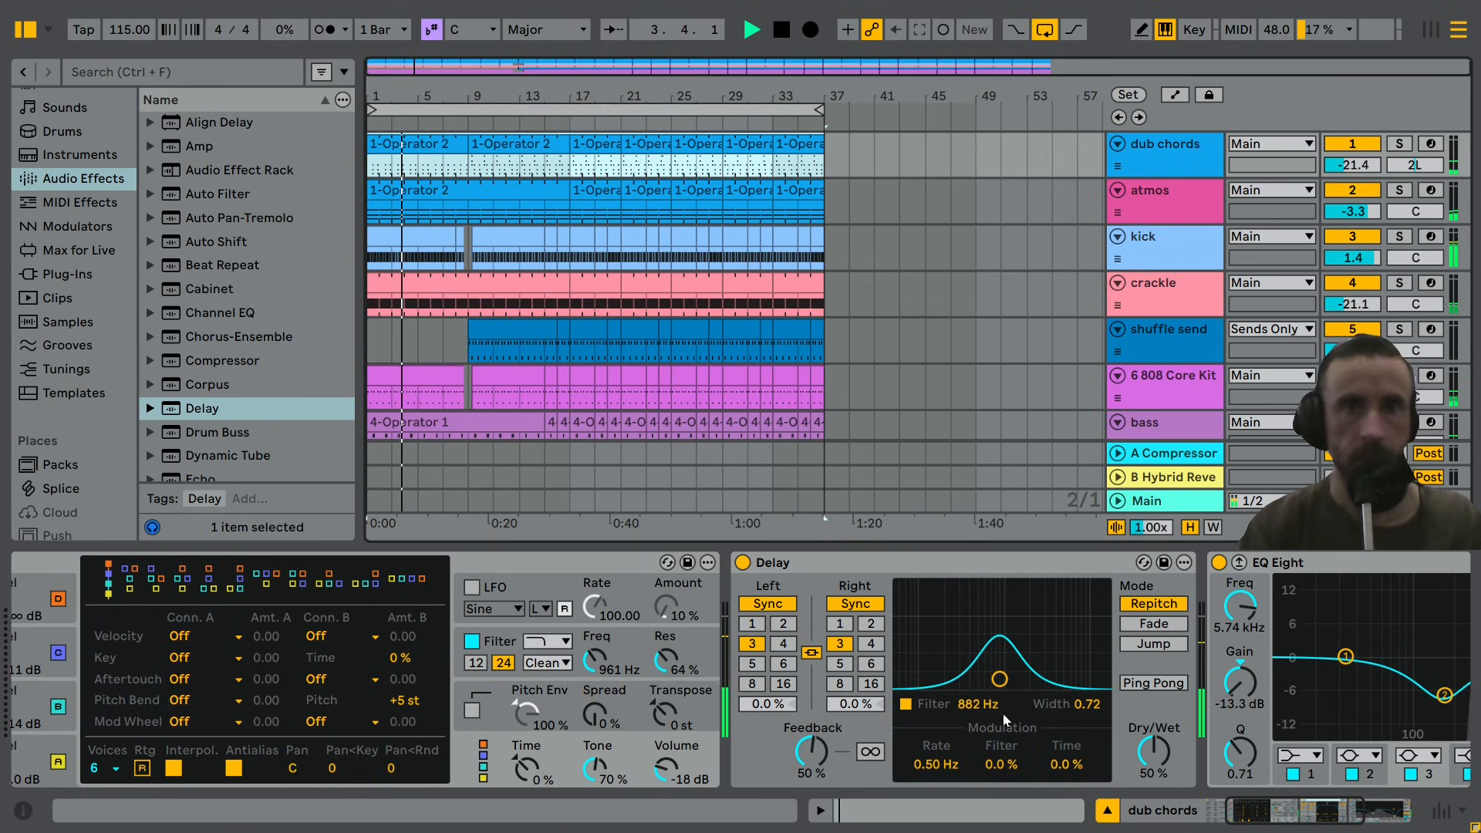
# Set the Delay's filter modulation to 38 %, its filter to about 949 Hz with width 1.73, and dry/wet to 100 %.
pyautogui.click(1319, 814)
pyautogui.moveTo(1319, 813); pyautogui.dragTo(1327, 814)
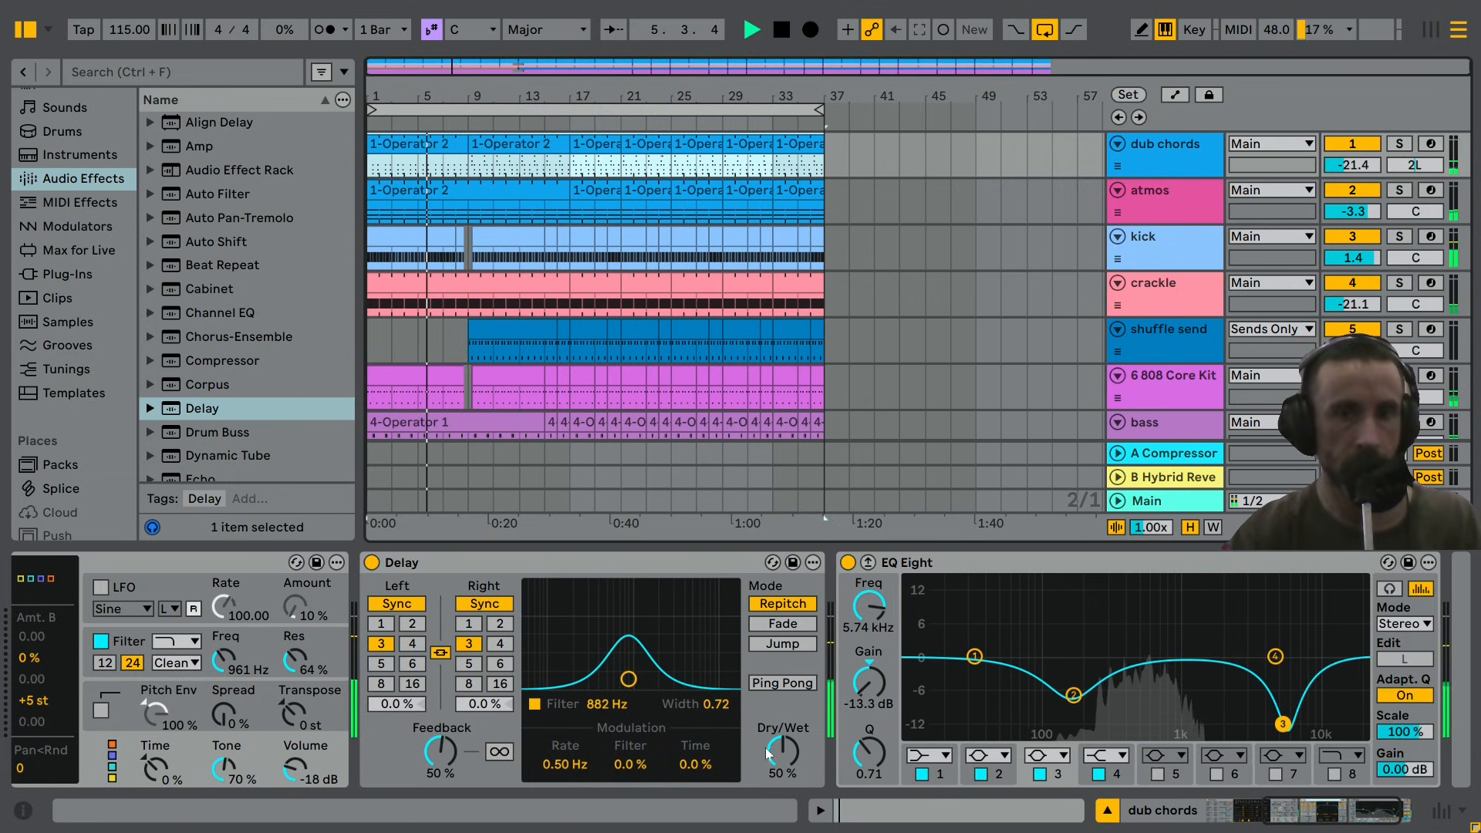
pyautogui.moveTo(631, 764); pyautogui.dragTo(626, 766)
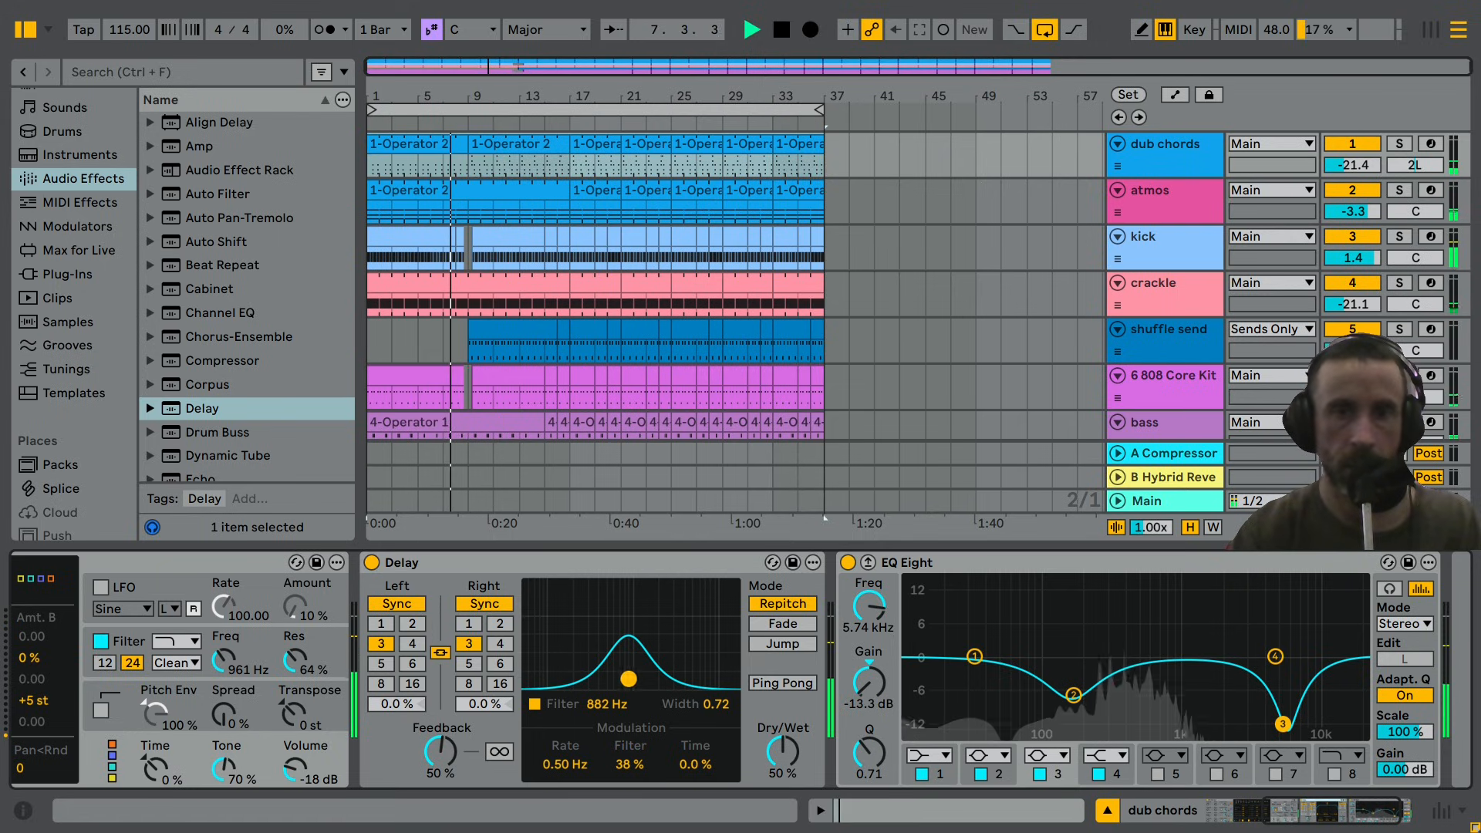
pyautogui.moveTo(630, 680)
pyautogui.mouseDown()
pyautogui.moveTo(648, 671)
pyautogui.moveTo(631, 667)
pyautogui.mouseUp()
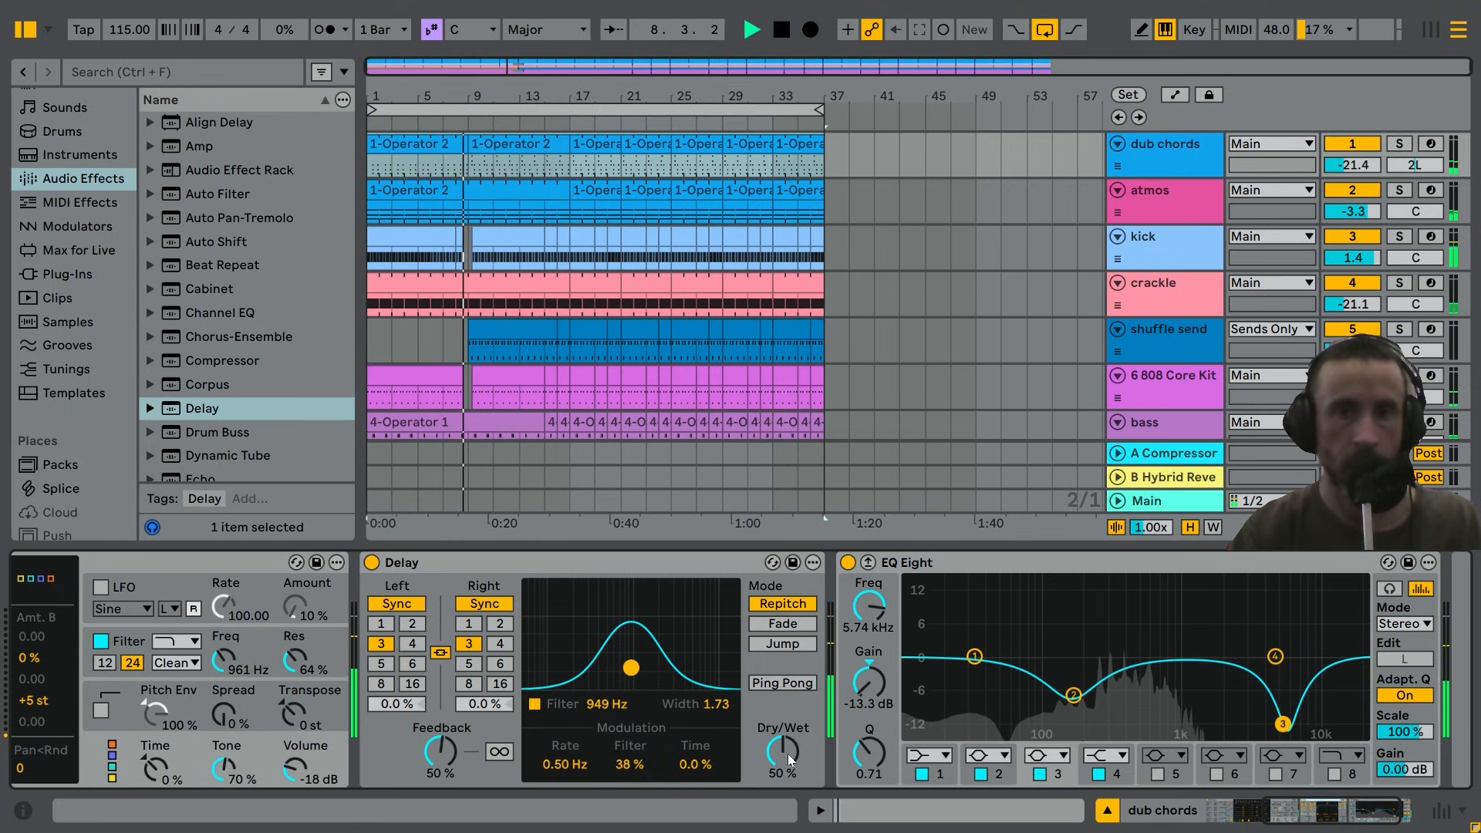
pyautogui.click(779, 759)
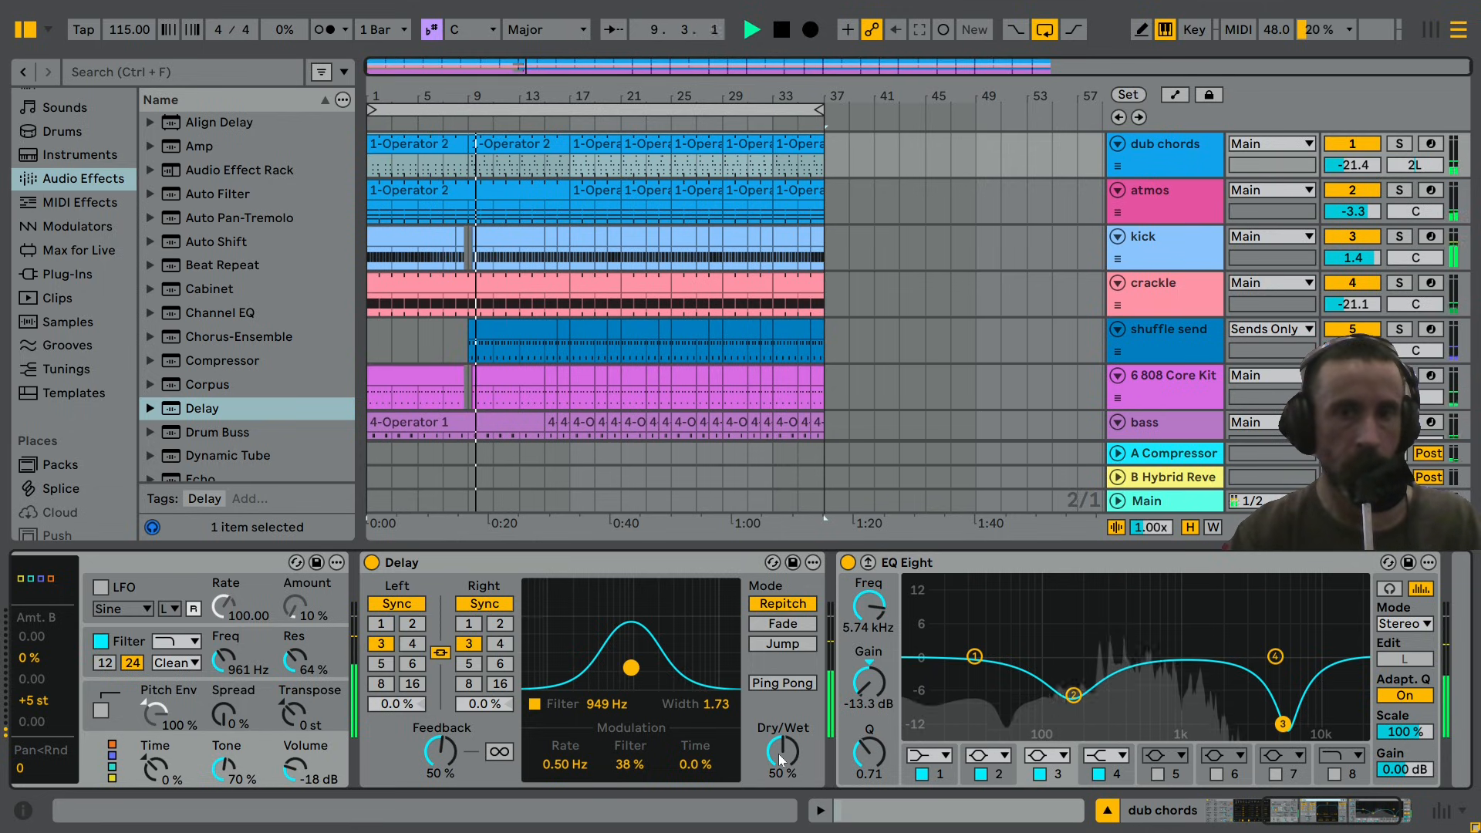
pyautogui.moveTo(779, 760); pyautogui.dragTo(779, 721)
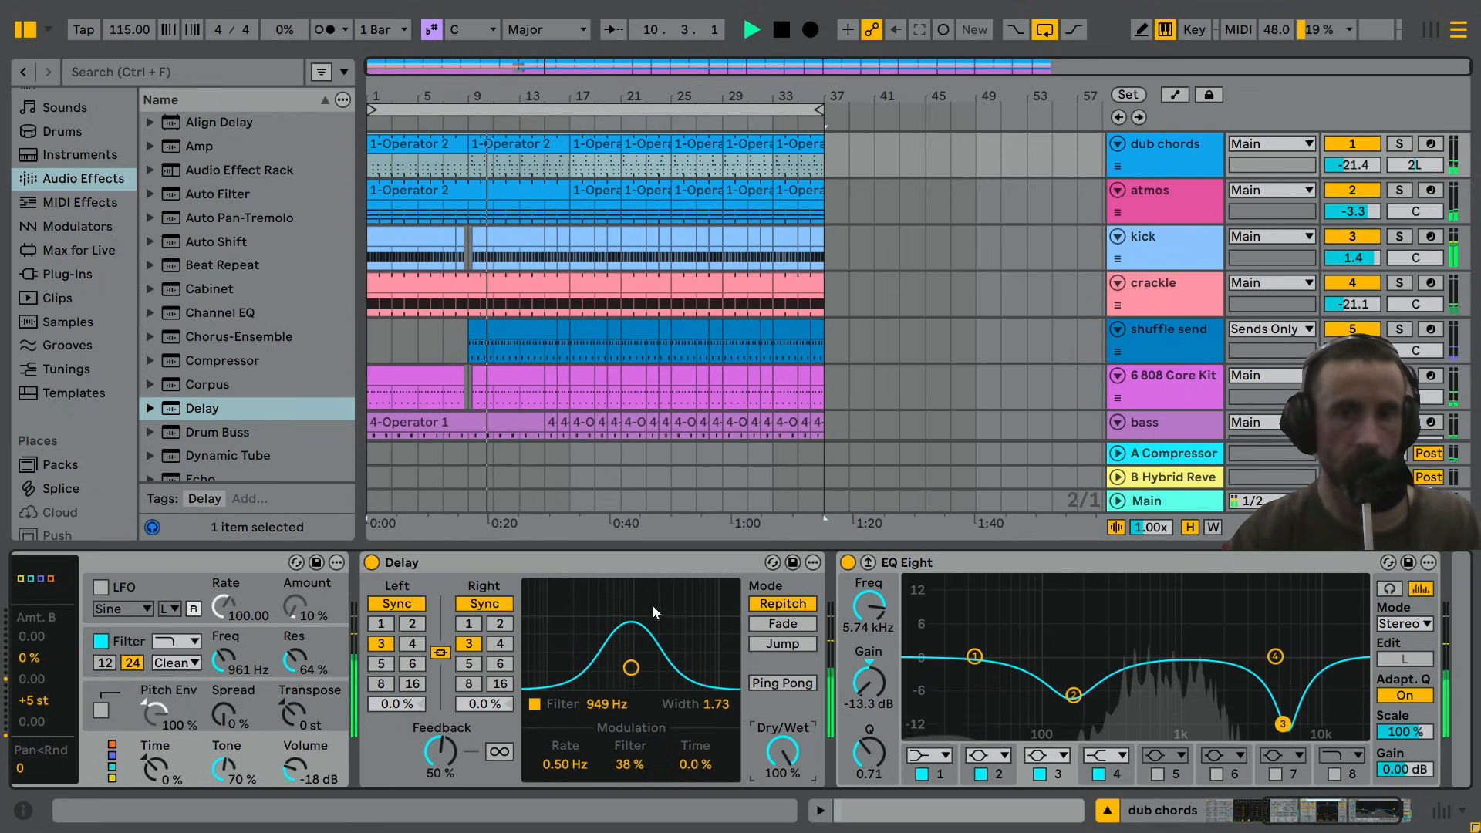
# Group the Delay into an Audio Effect Rack, add a second empty chain, and select the Delay chain.
pyautogui.click(641, 573)
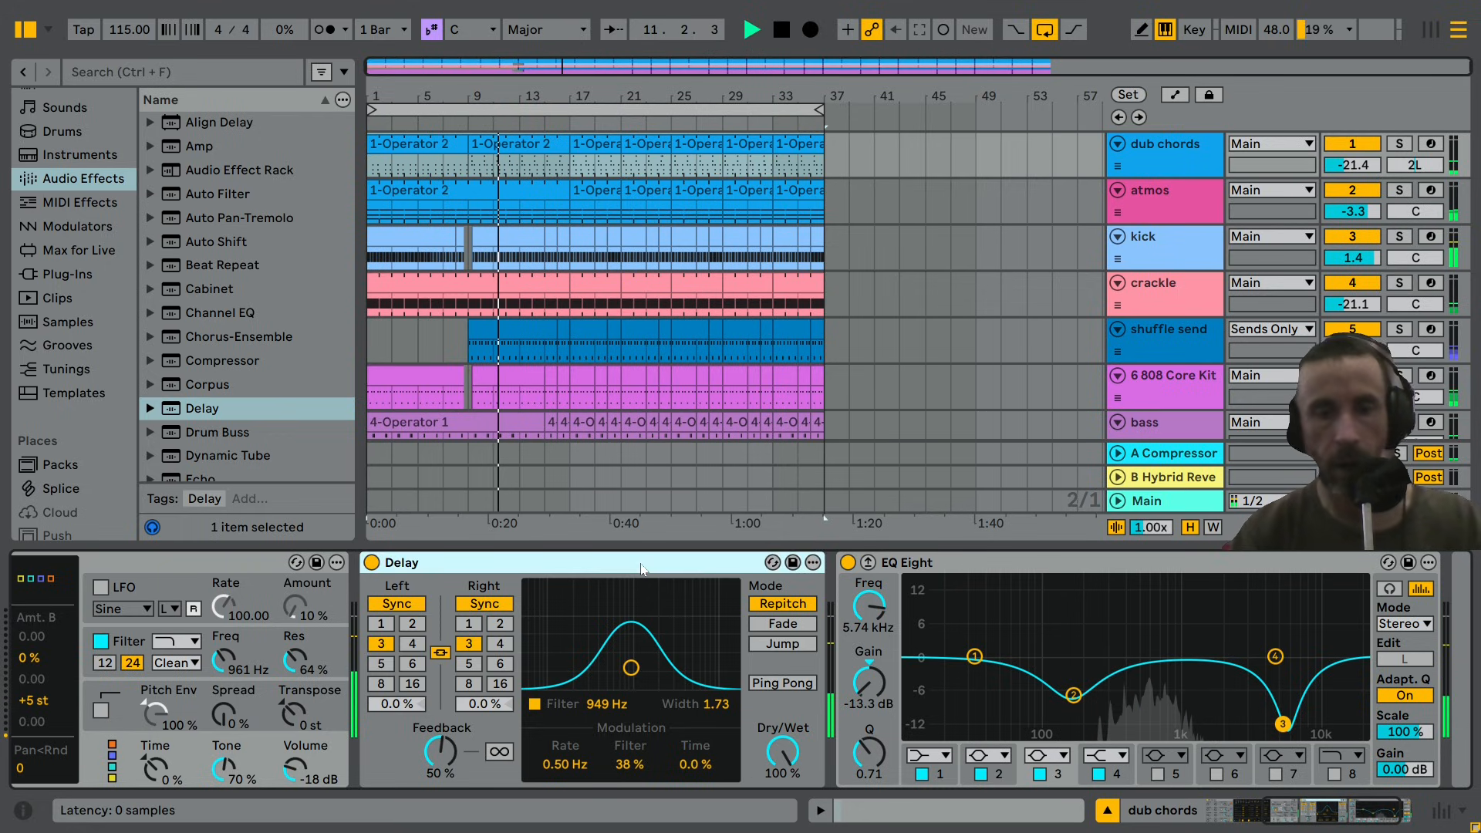
pyautogui.hotkey('ctrl', 'g')
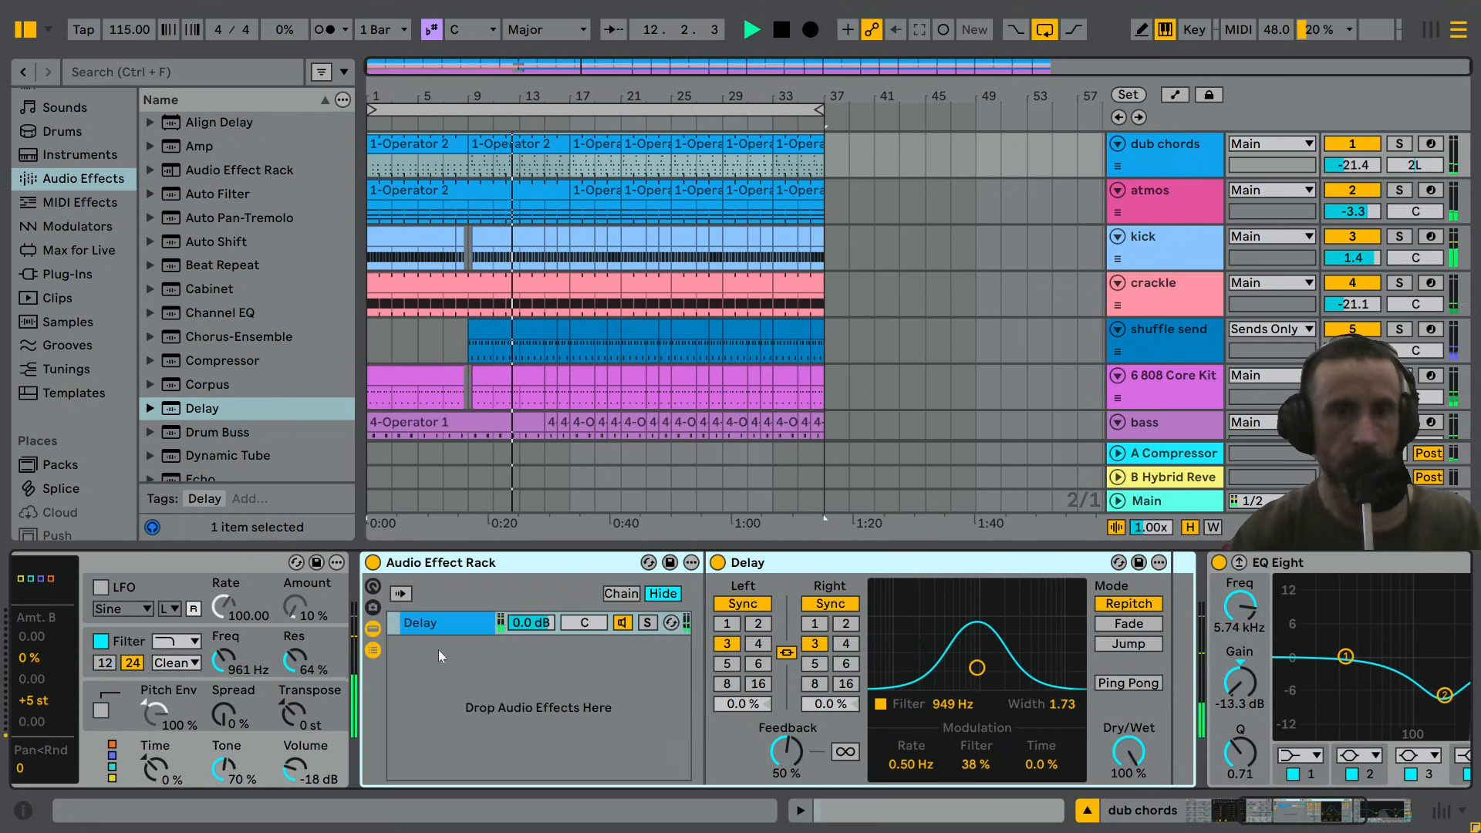
pyautogui.rightClick(438, 656)
pyautogui.click(514, 664)
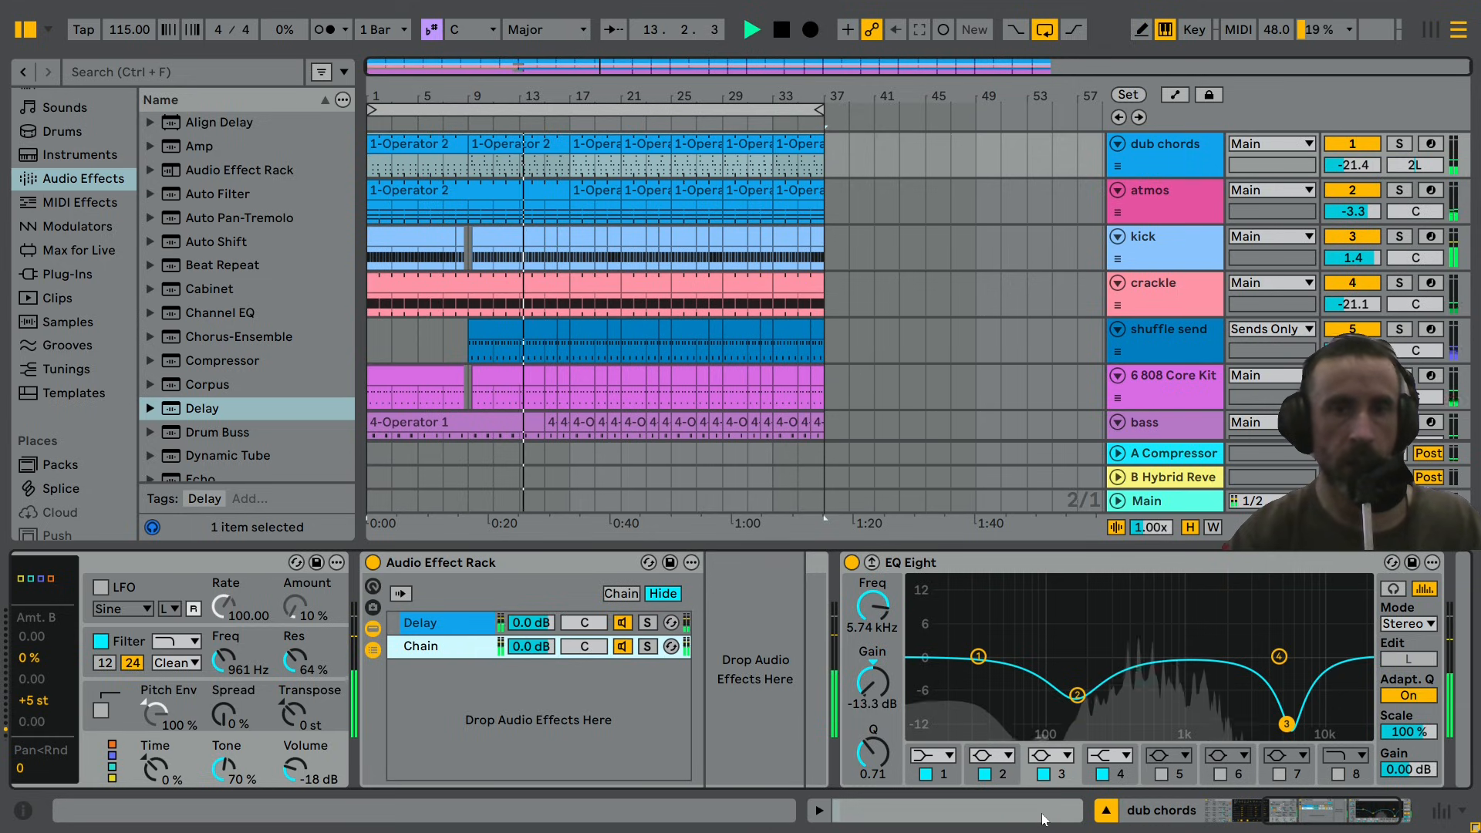
pyautogui.moveTo(1323, 817)
pyautogui.mouseDown()
pyautogui.moveTo(1310, 817)
pyautogui.moveTo(1329, 819)
pyautogui.mouseUp()
pyautogui.click(344, 623)
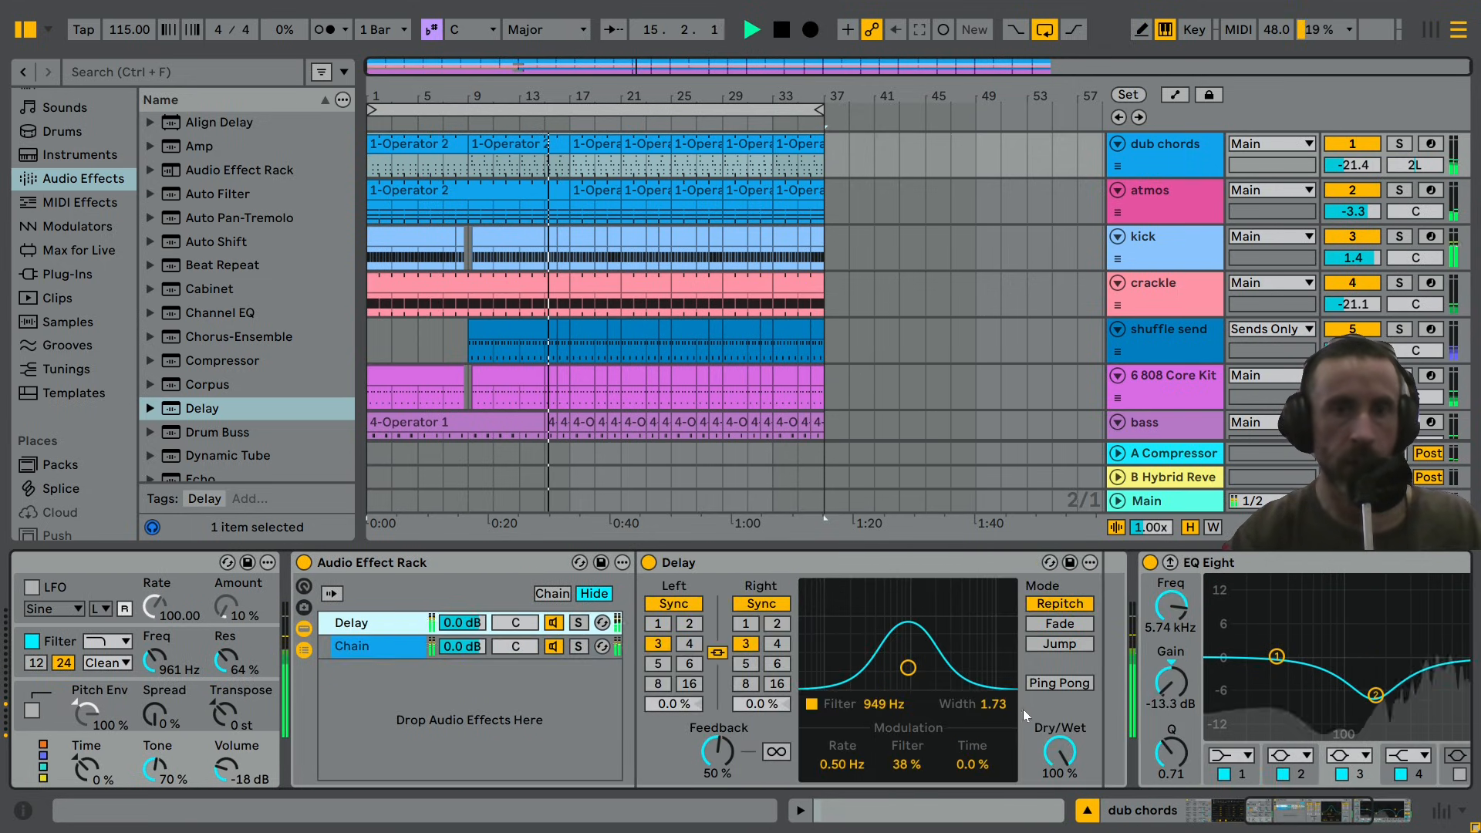
# Insert an Erosion after the Delay in the rack's delay chain, with sine frequency 4.20 kHz and amount 96.6.
pyautogui.moveTo(1315, 816); pyautogui.dragTo(1348, 816)
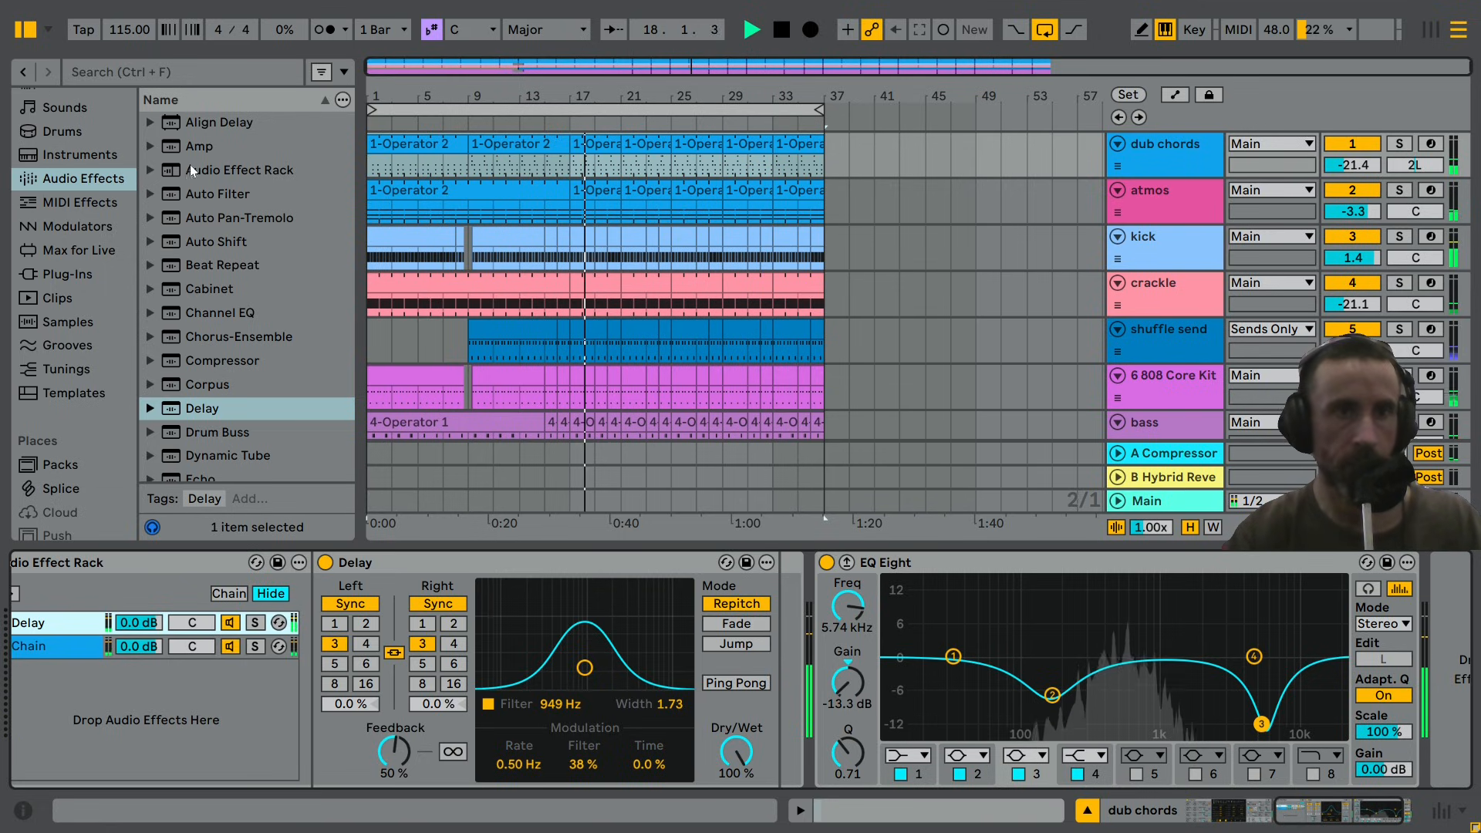
pyautogui.scroll(-8, 234, 196)
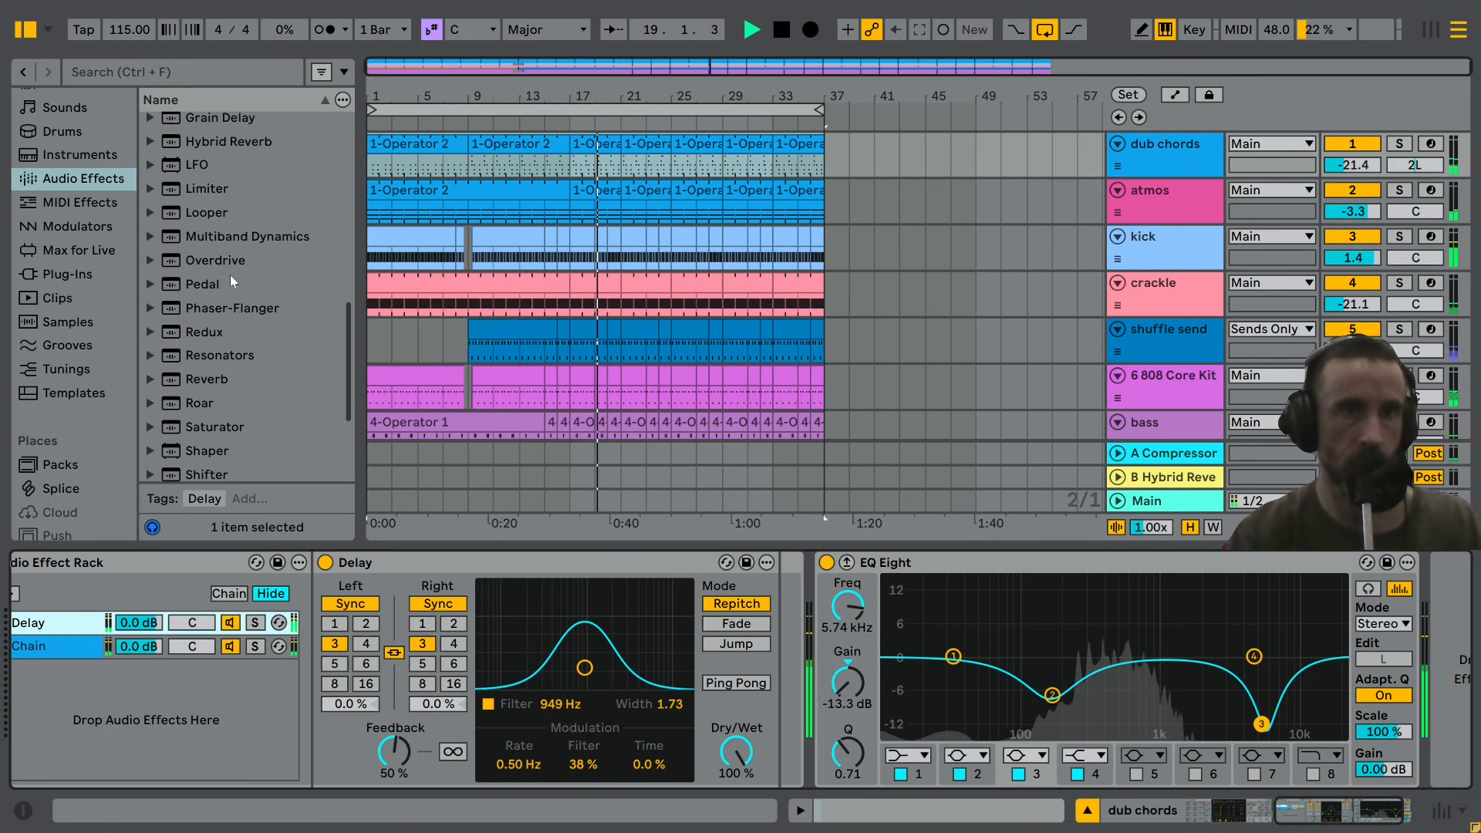
pyautogui.scroll(8, 230, 278)
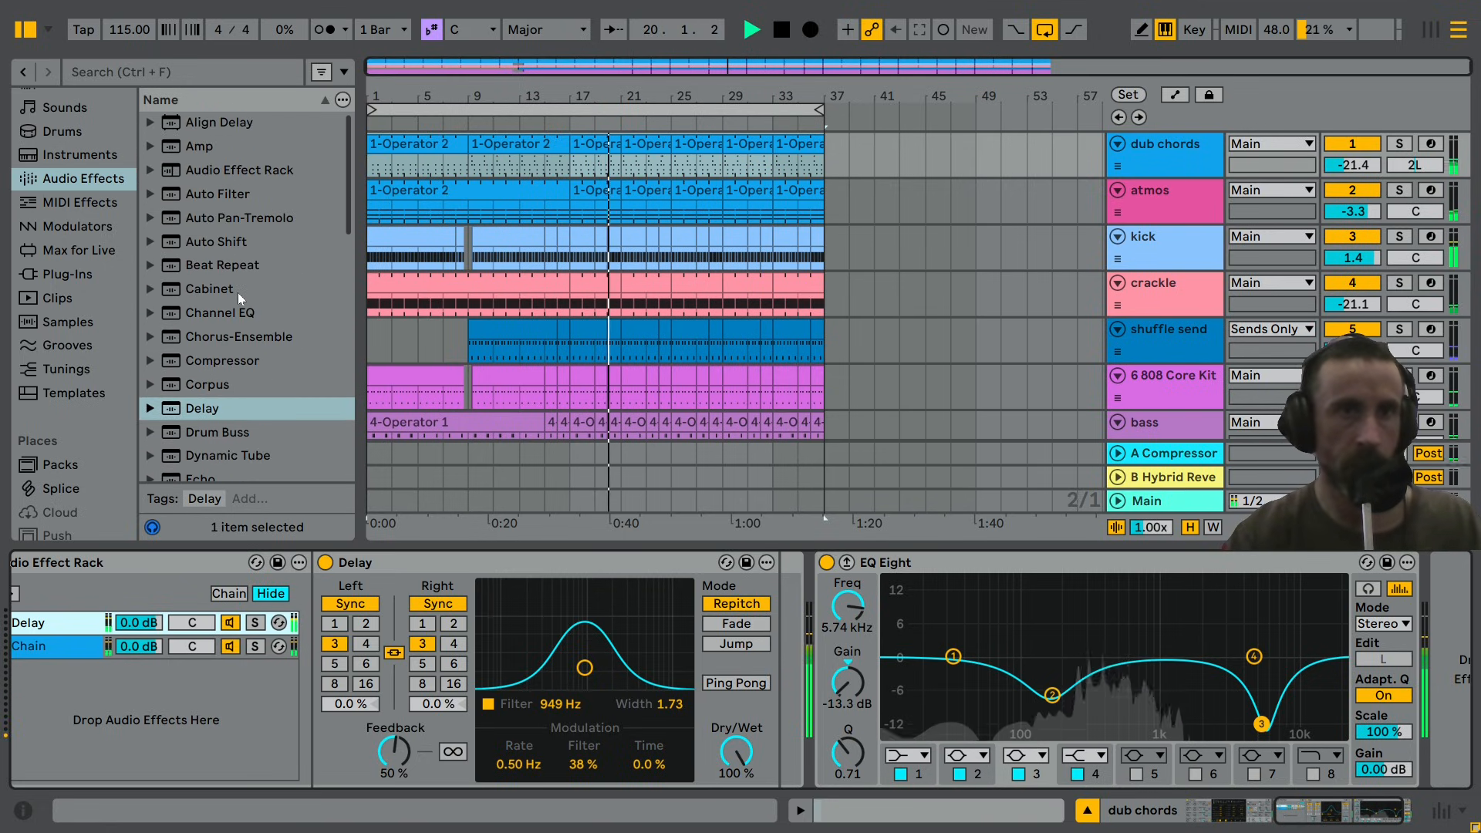
pyautogui.scroll(-2, 227, 370)
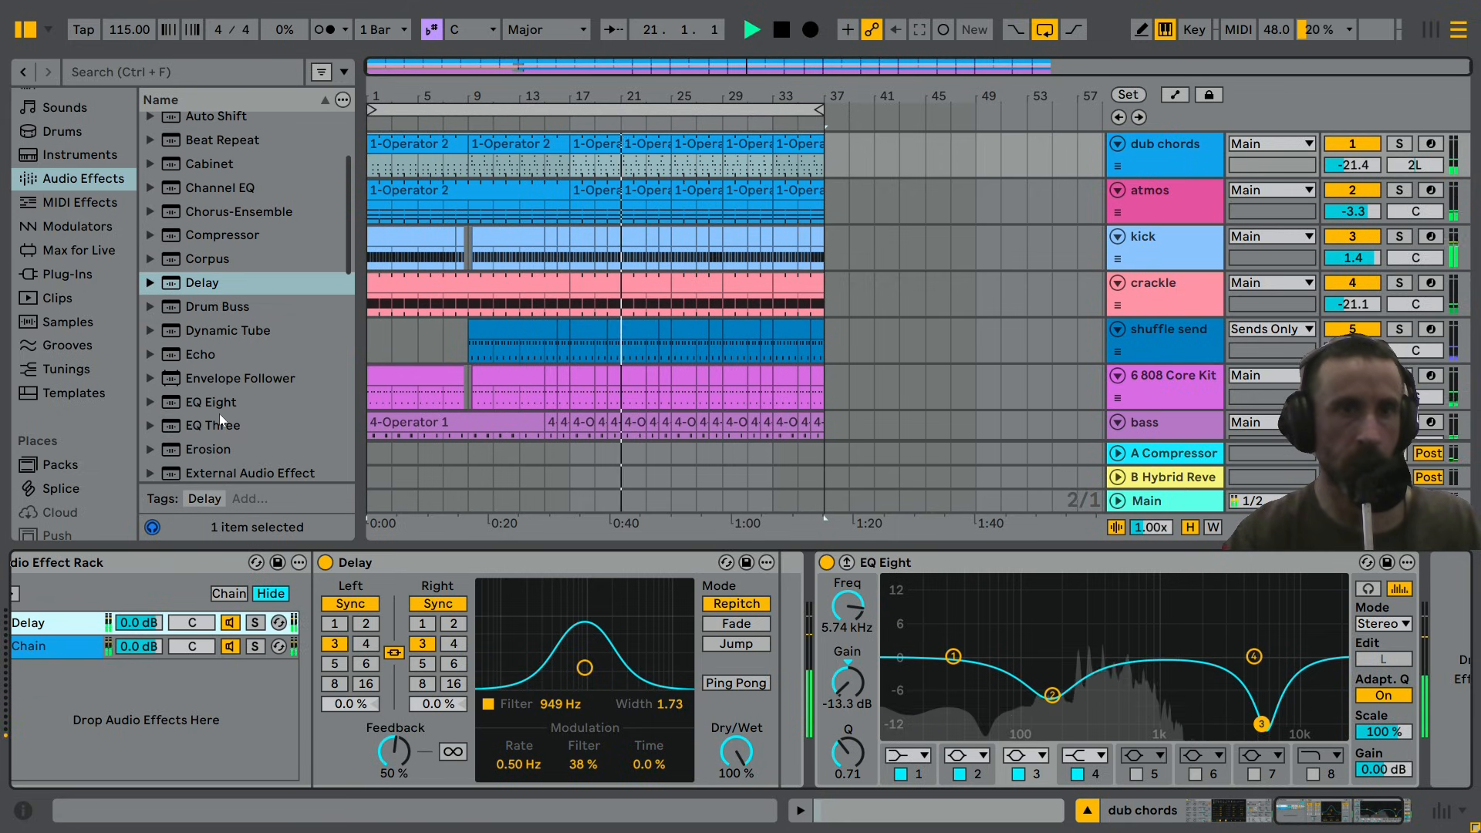
pyautogui.scroll(-1, 219, 414)
pyautogui.click(214, 403)
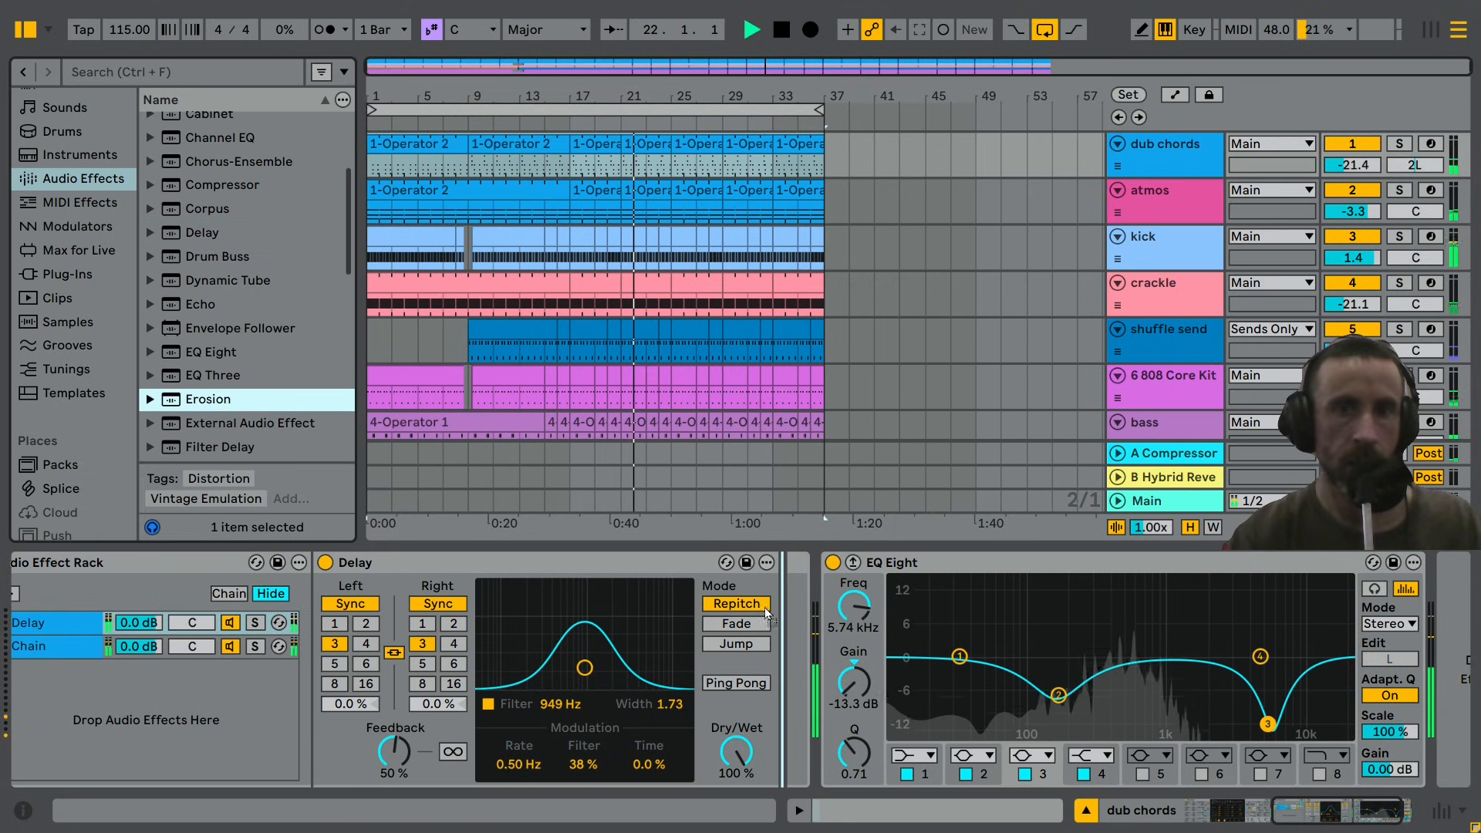
pyautogui.press('Return')
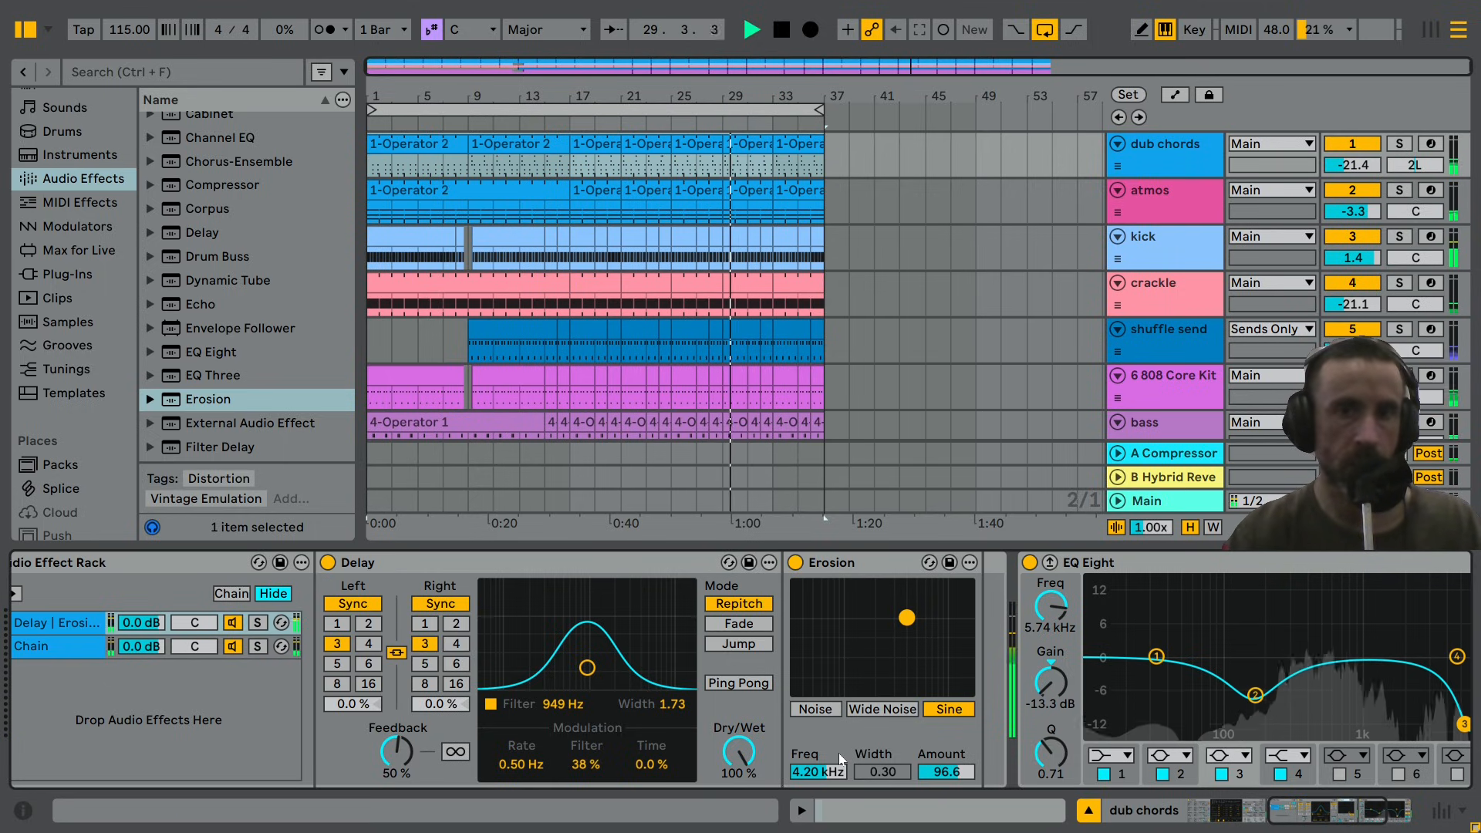
pyautogui.moveTo(866, 617)
pyautogui.mouseDown()
pyautogui.moveTo(929, 617)
pyautogui.moveTo(863, 617)
pyautogui.mouseUp()
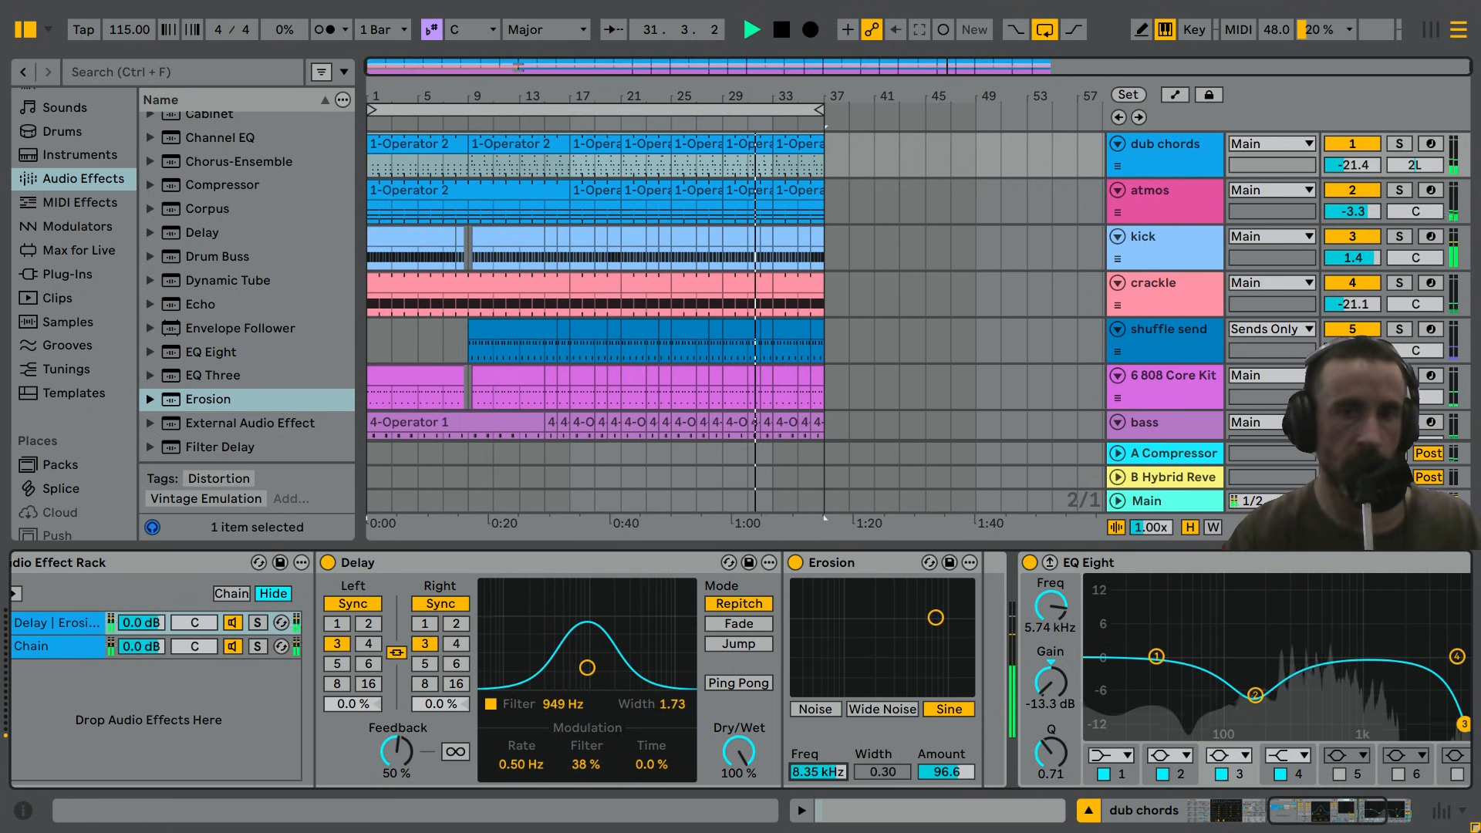
pyautogui.moveTo(840, 771); pyautogui.dragTo(839, 773)
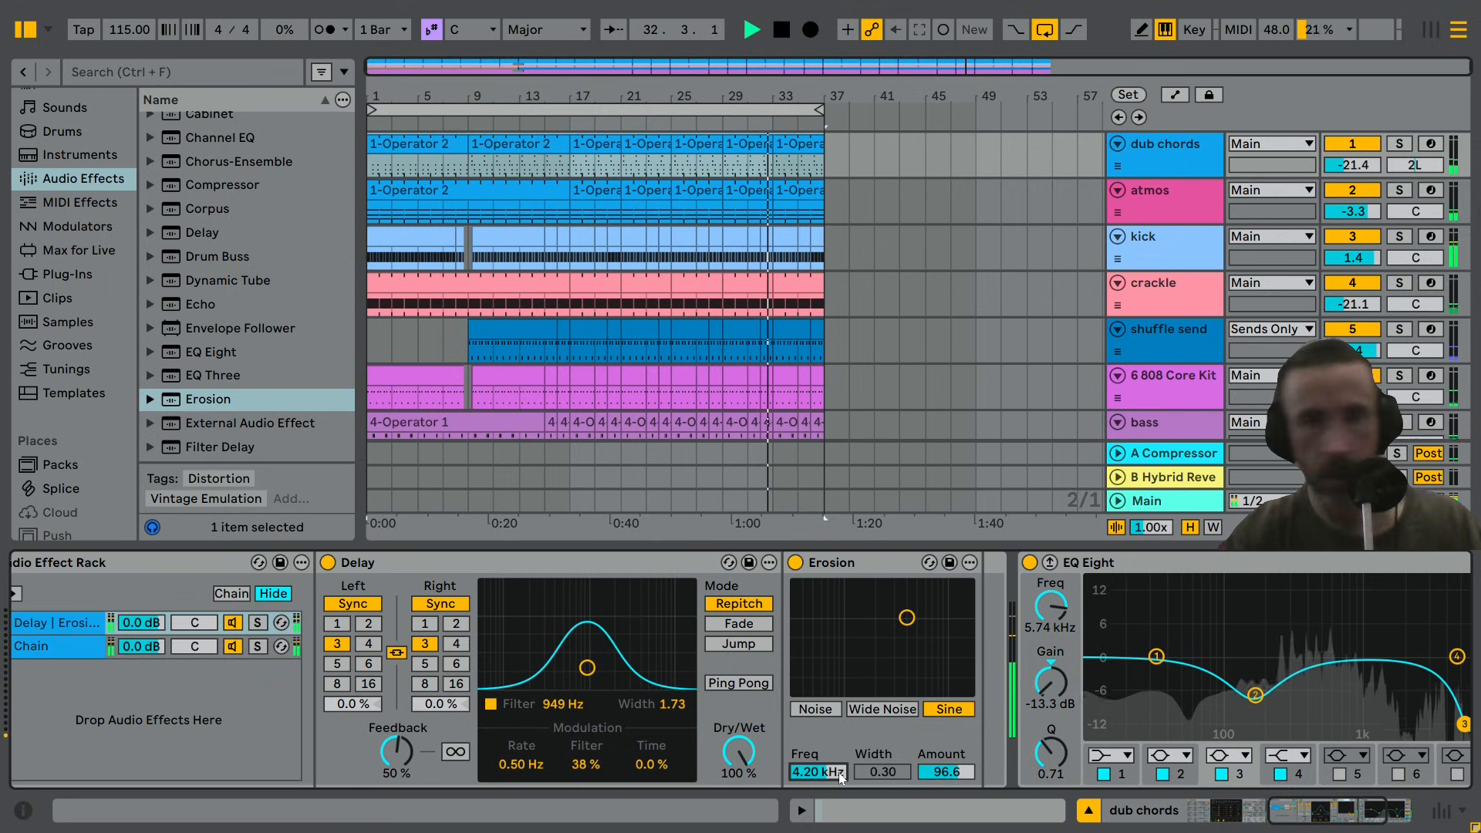
# Insert an LFO modulator after Erosion and map it to Erosion's frequency.
pyautogui.click(97, 227)
pyautogui.moveTo(218, 194); pyautogui.dragTo(925, 628)
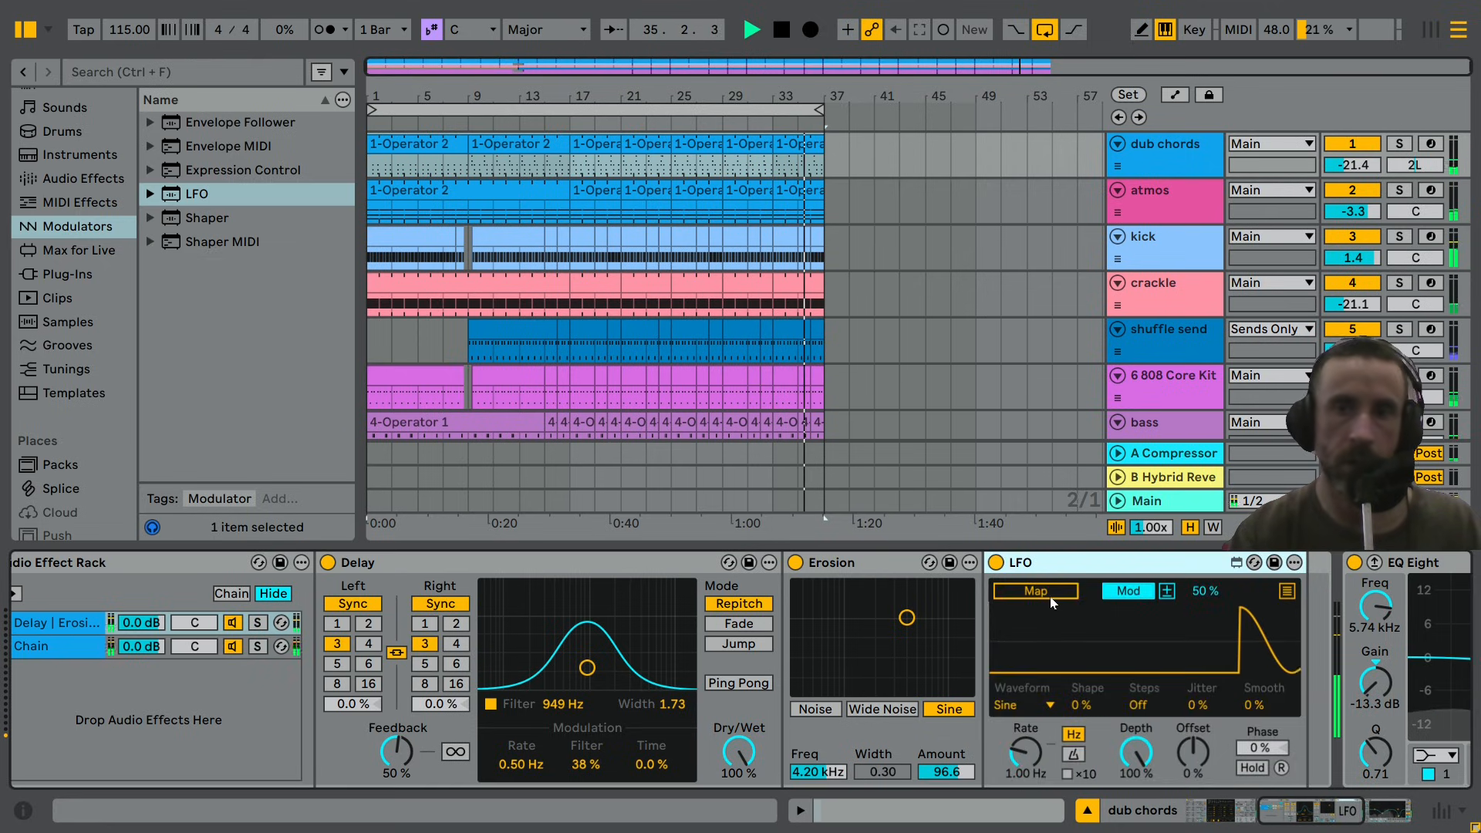
pyautogui.click(1051, 601)
pyautogui.click(815, 772)
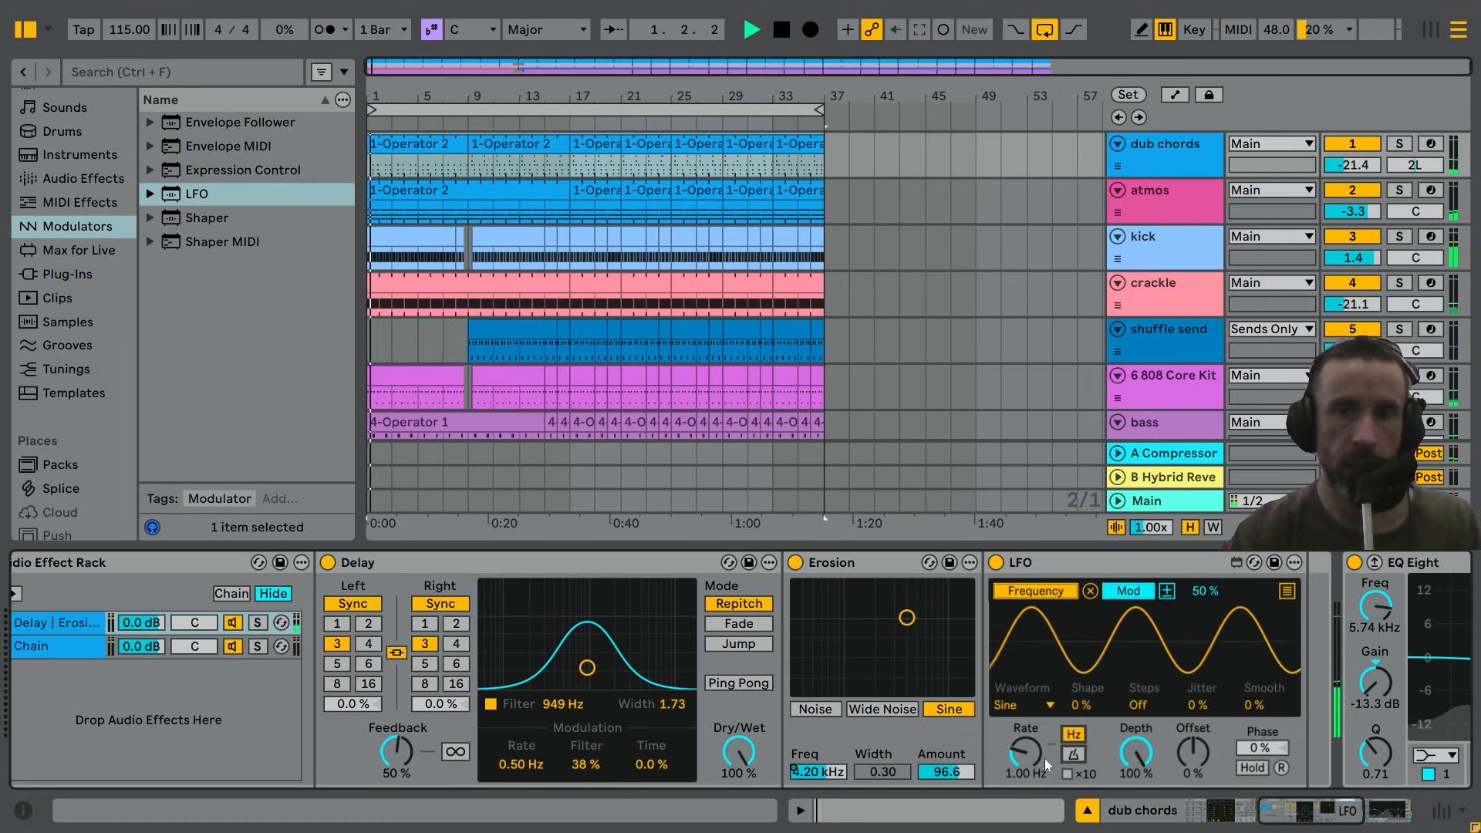
# Set the LFO to a tempo-synced 1/4 rate with a Random waveform, 18 % smoothing and 44.1 % depth.
pyautogui.click(1074, 754)
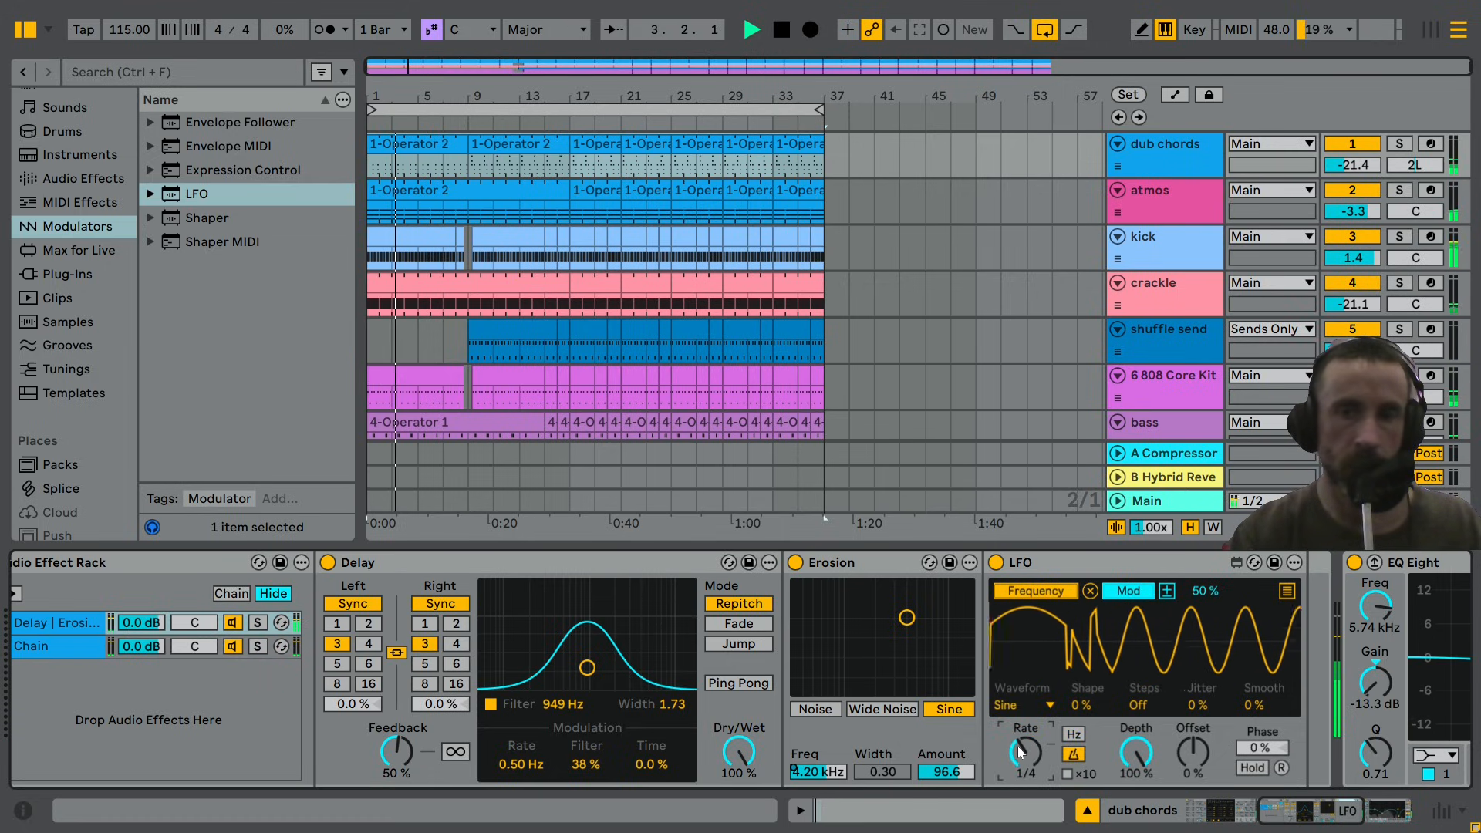
pyautogui.click(1016, 705)
pyautogui.click(1014, 621)
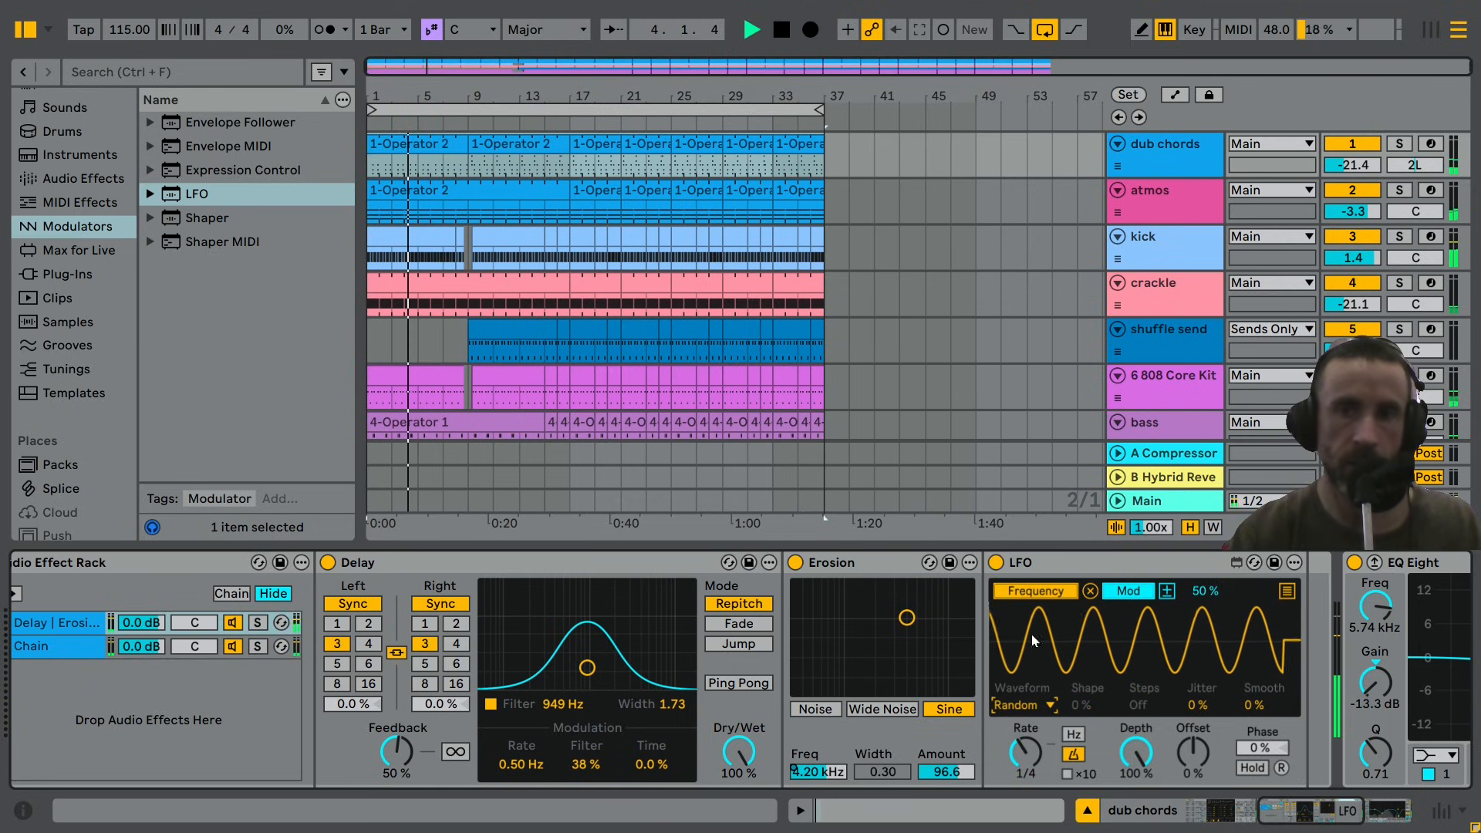
pyautogui.moveTo(1253, 714); pyautogui.dragTo(1252, 691)
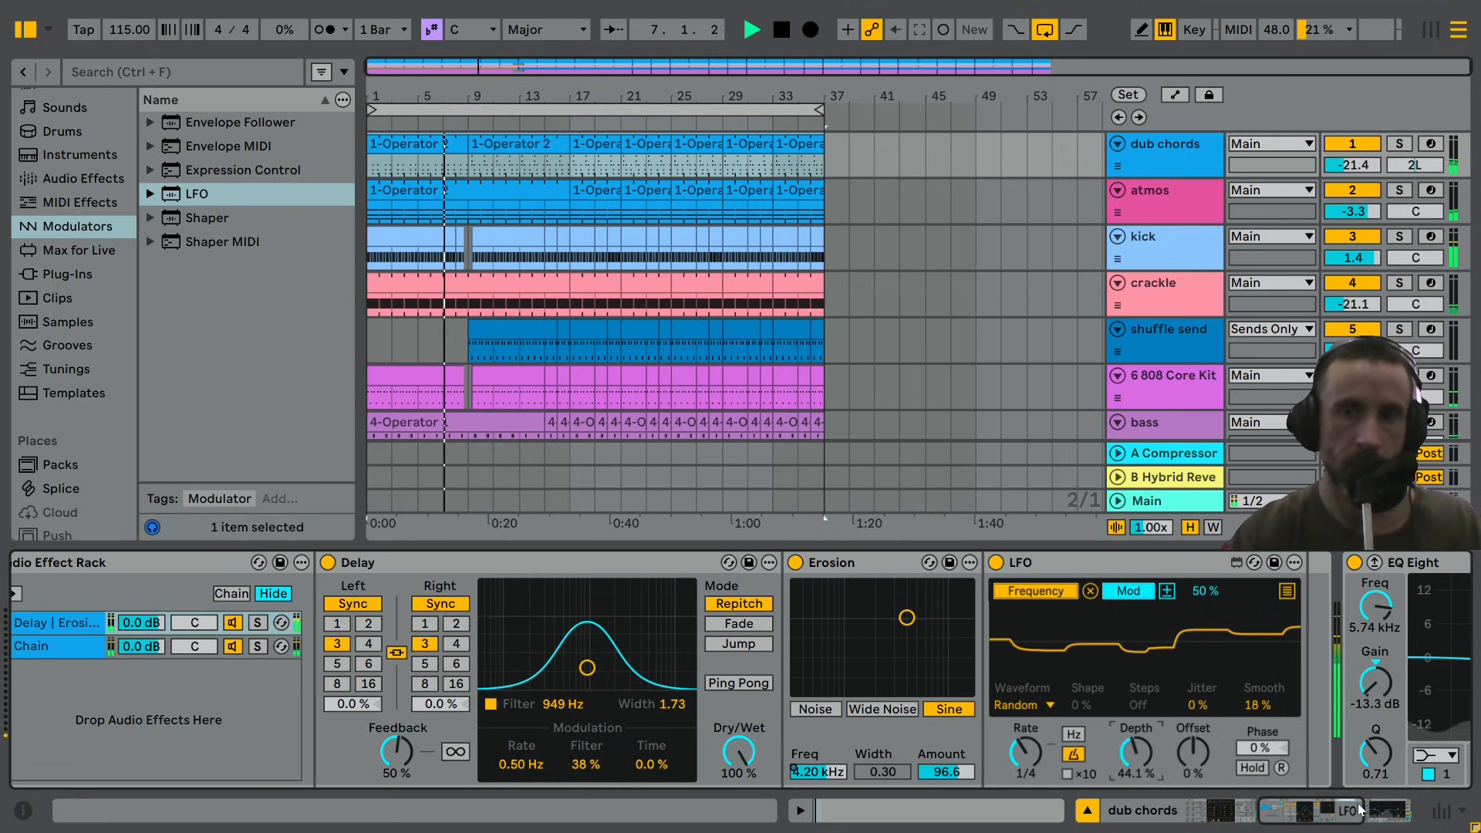
# Insert an EQ Eight after the LFO in the delay chain and enable its band 8 high cut at 5.20 kHz.
pyautogui.click(1332, 814)
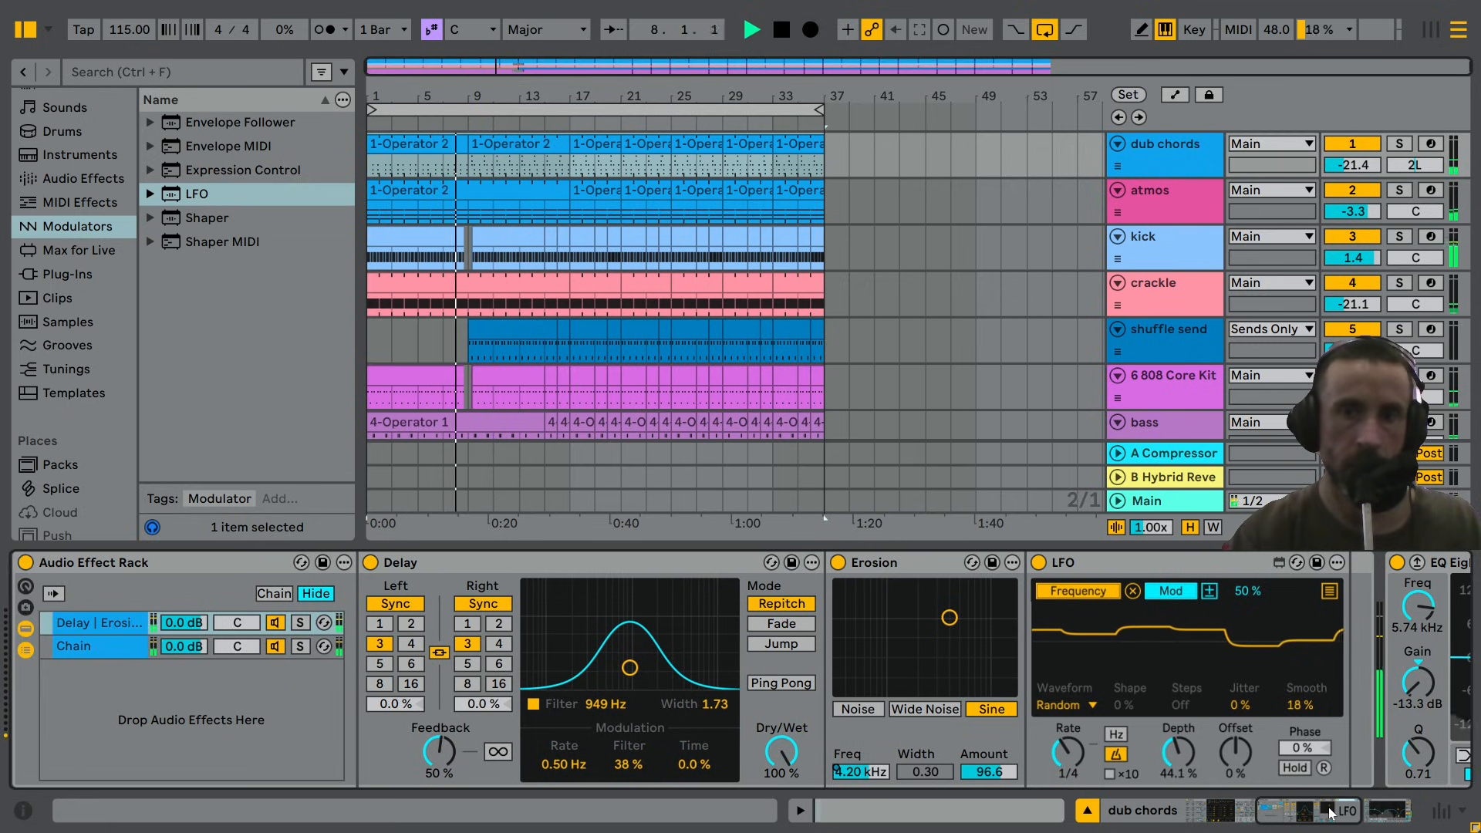
pyautogui.click(1329, 812)
pyautogui.moveTo(1329, 812); pyautogui.dragTo(1372, 818)
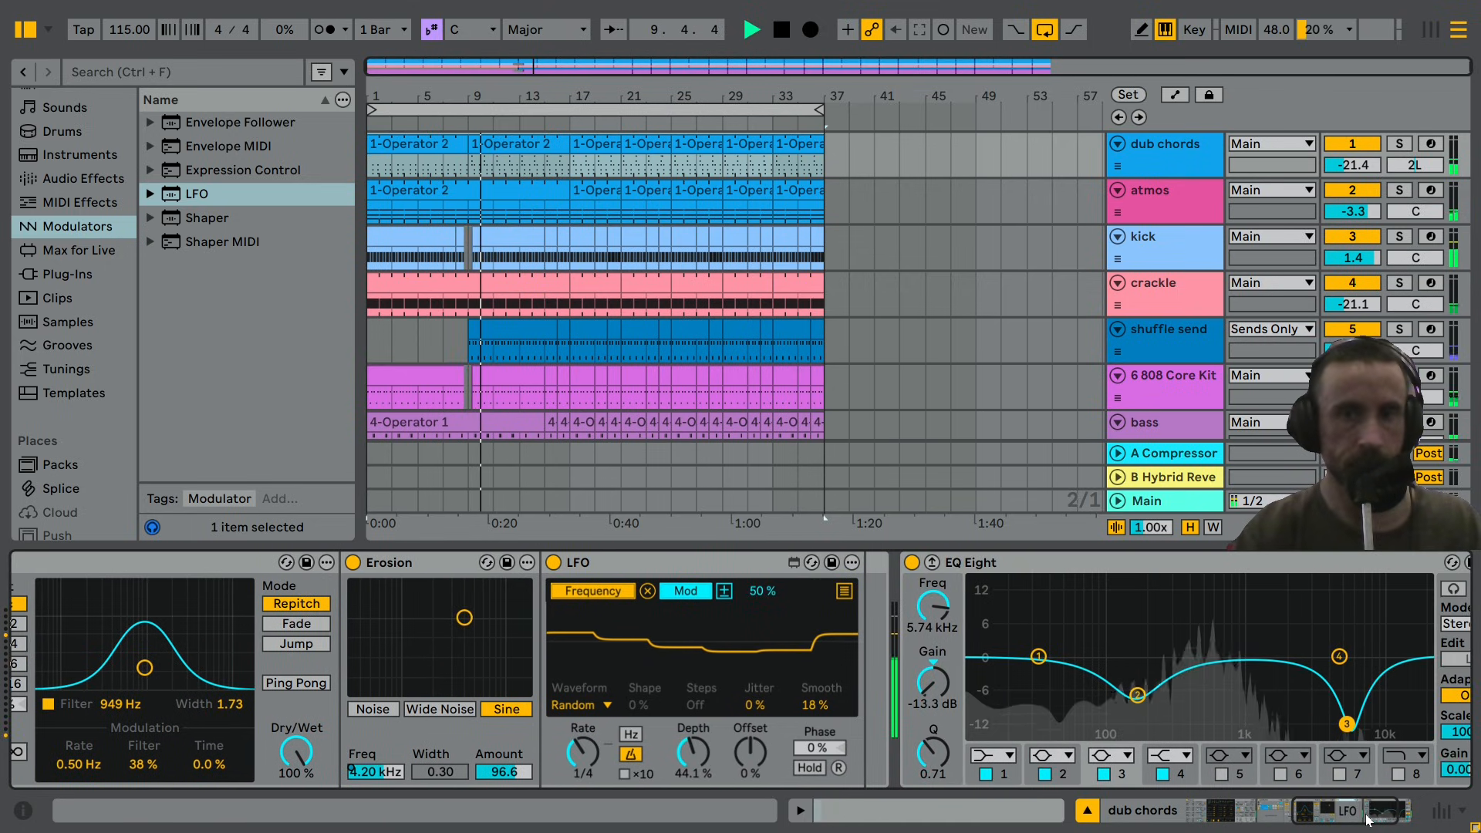
pyautogui.click(84, 178)
pyautogui.scroll(5, 183, 346)
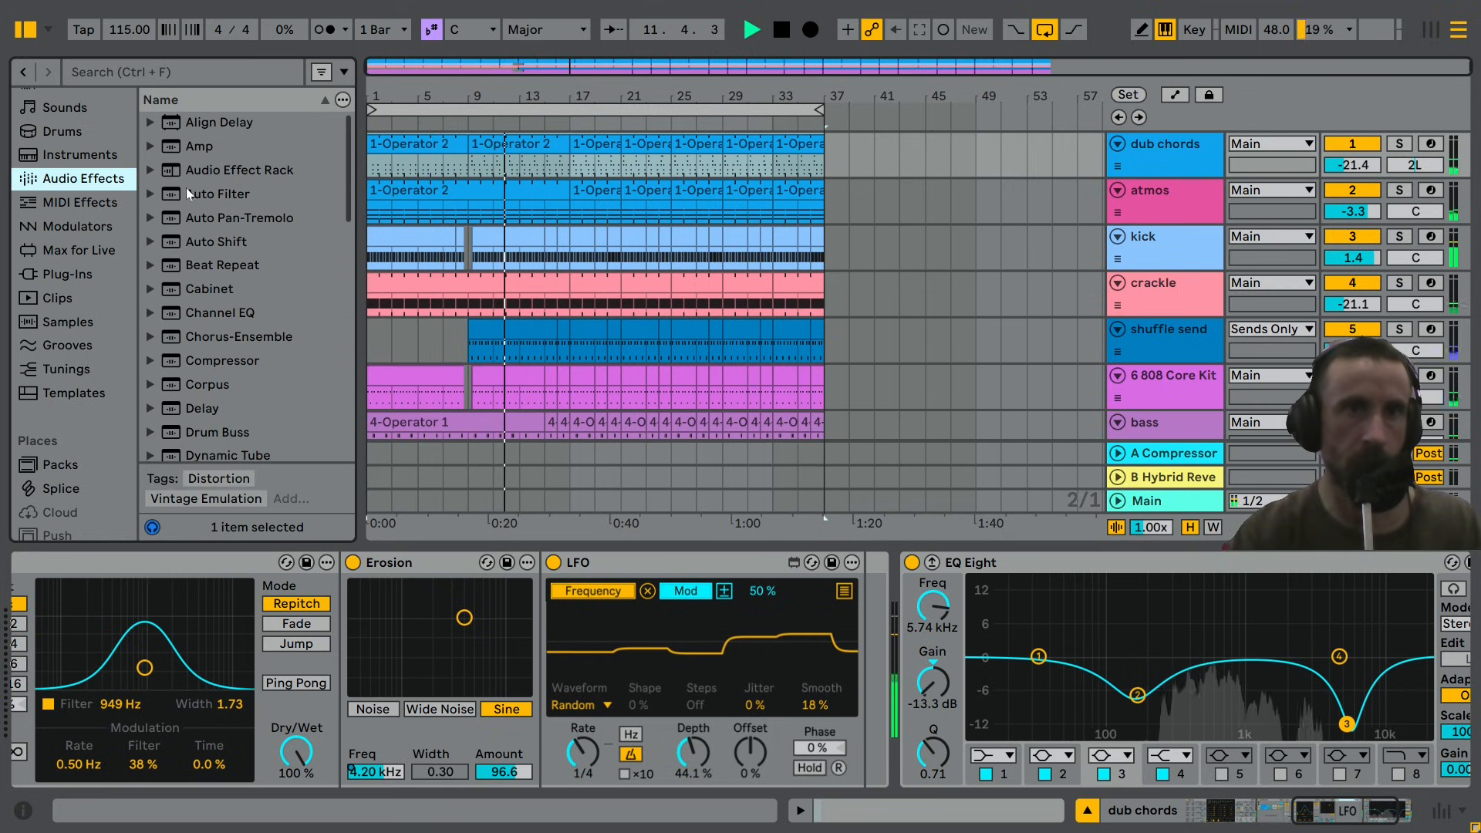
pyautogui.click(218, 194)
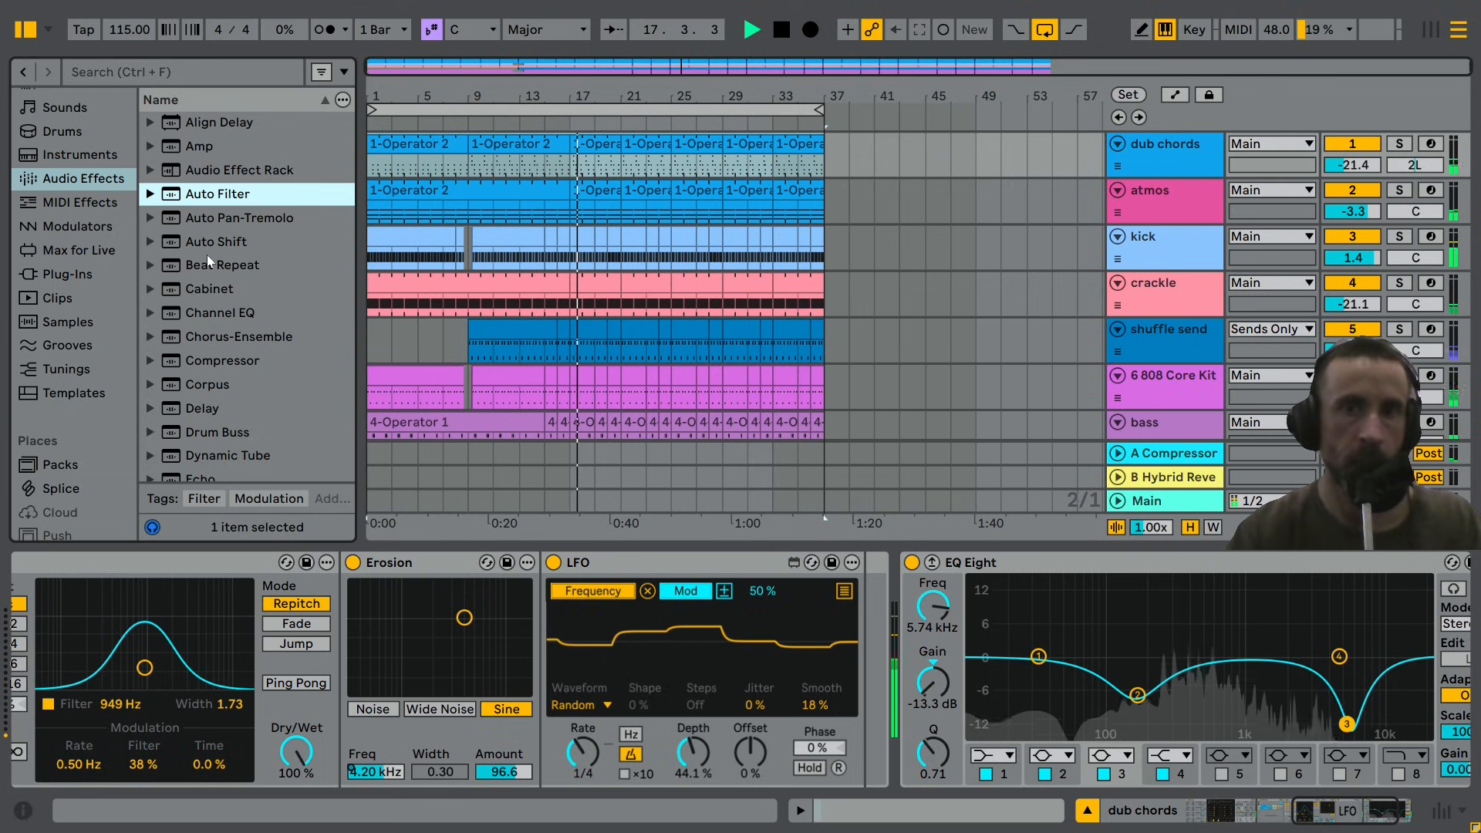
pyautogui.moveTo(215, 196); pyautogui.dragTo(858, 691)
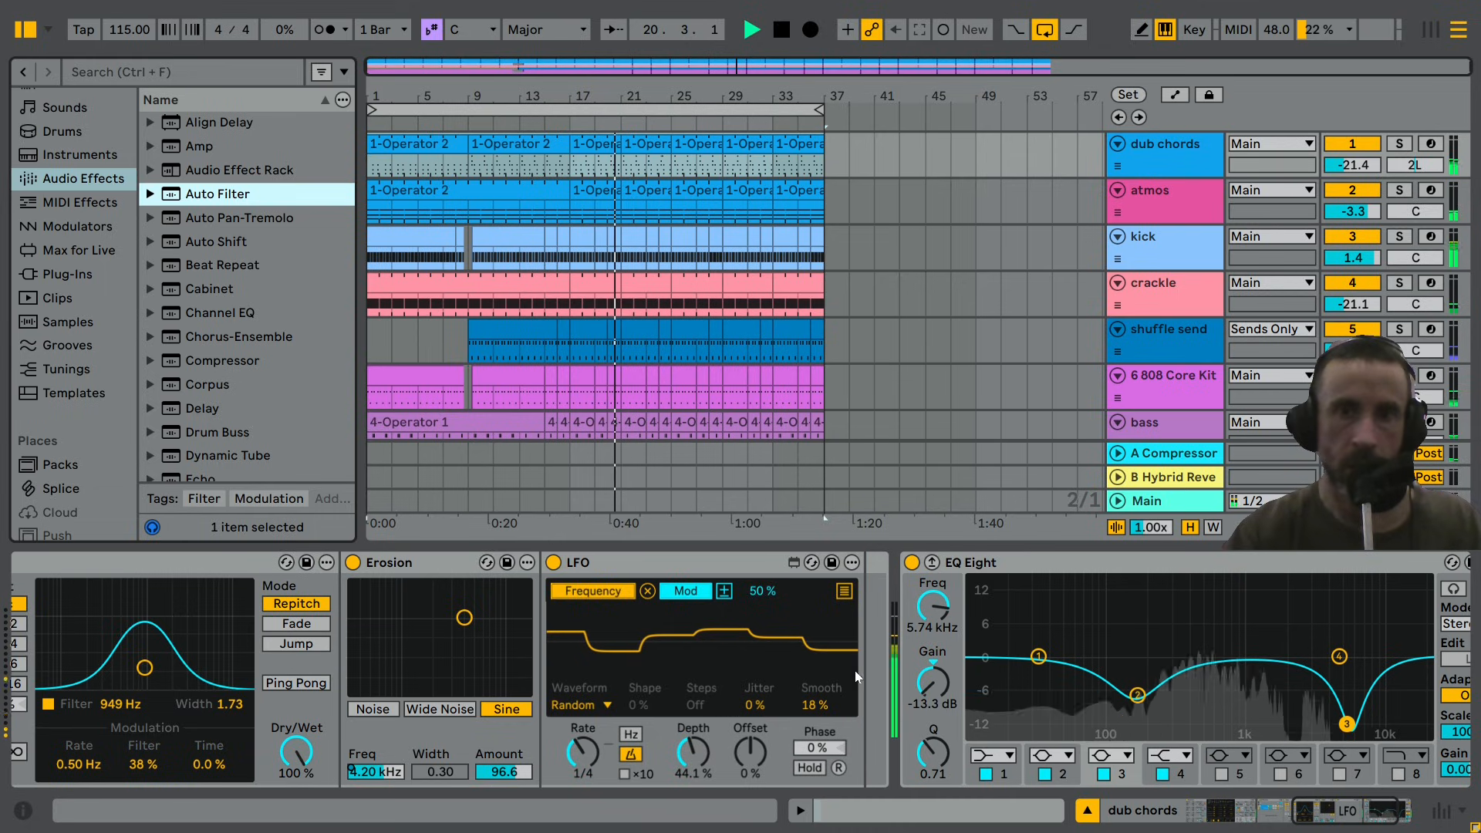
pyautogui.scroll(-3, 191, 221)
pyautogui.moveTo(209, 376); pyautogui.dragTo(862, 679)
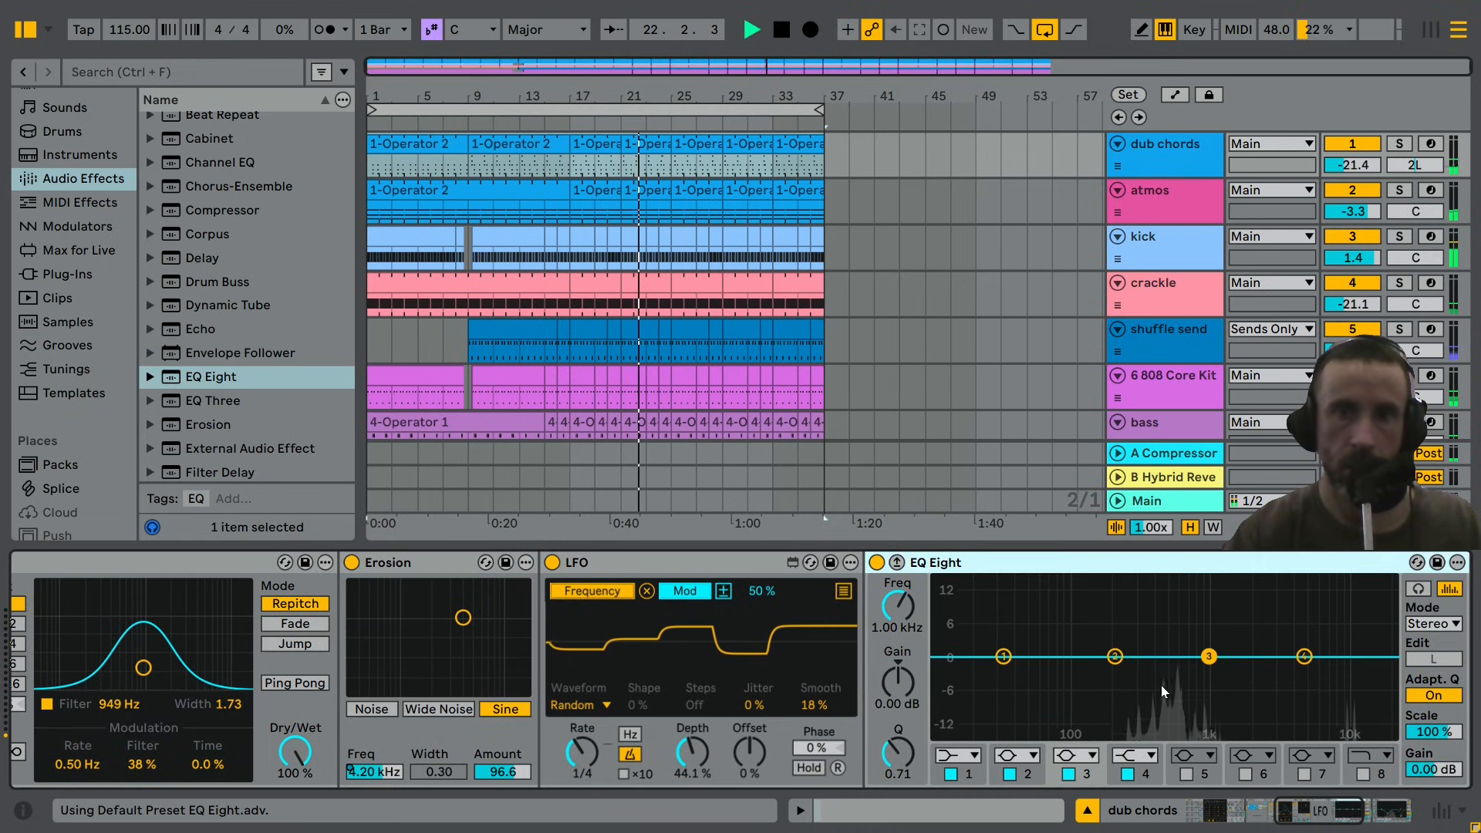
pyautogui.click(1367, 772)
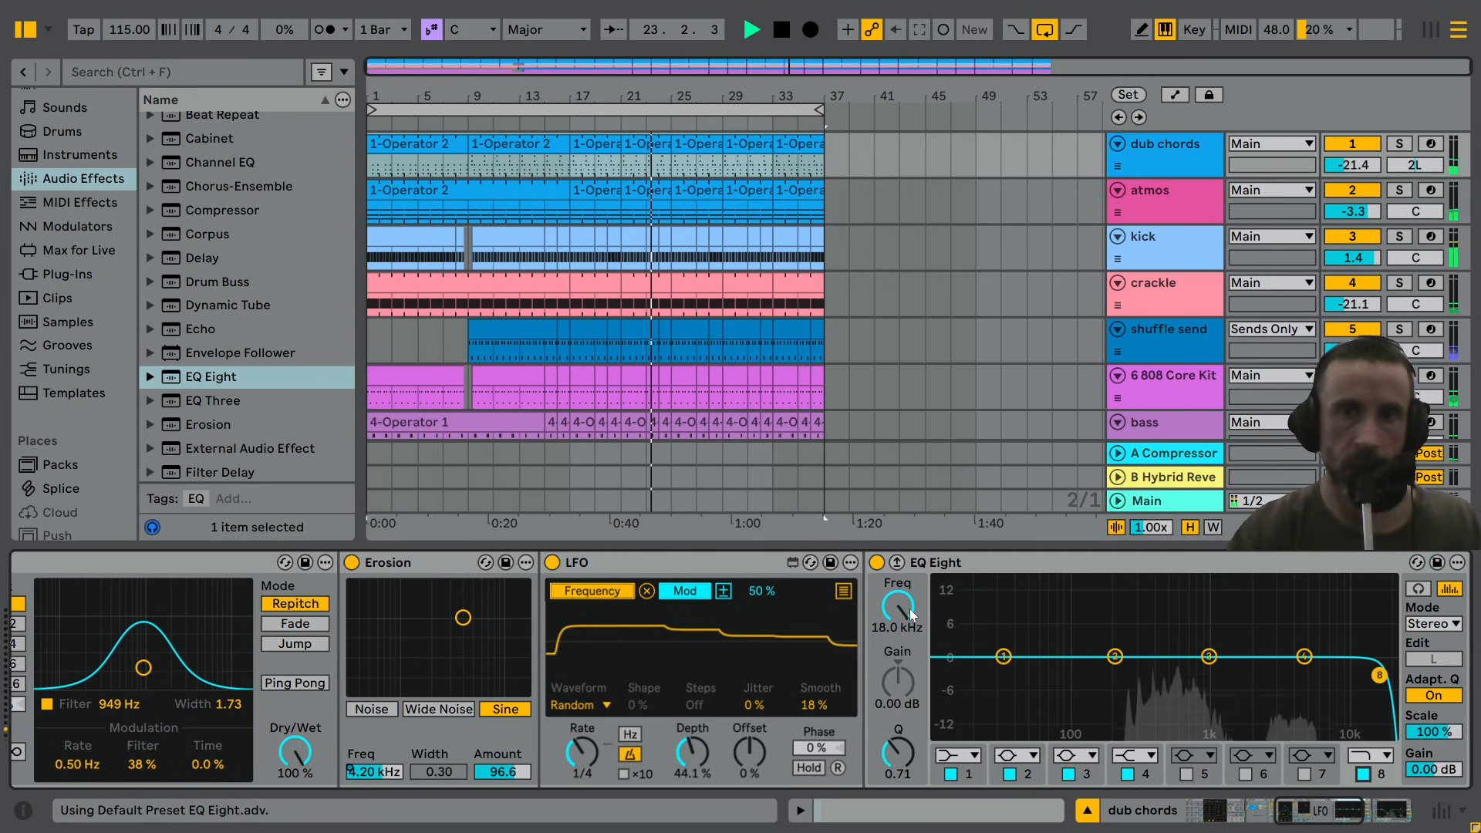
pyautogui.moveTo(911, 615)
pyautogui.mouseDown()
pyautogui.moveTo(911, 644)
pyautogui.moveTo(911, 617)
pyautogui.mouseUp()
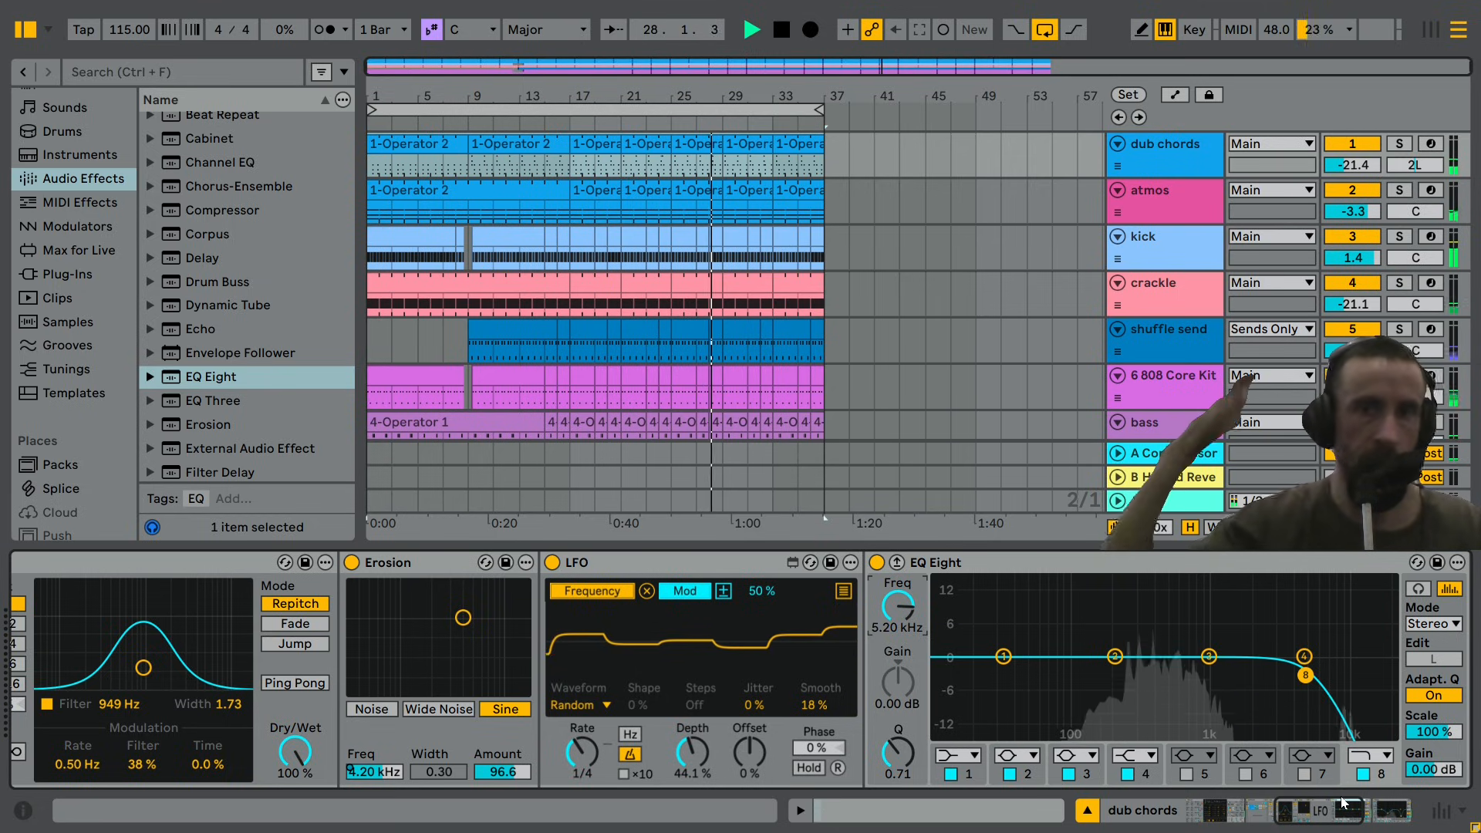
# Insert a Phaser-Flanger after the delay chain's EQ Eight and set its dry/wet to 60 %.
pyautogui.moveTo(1324, 819); pyautogui.dragTo(1357, 825)
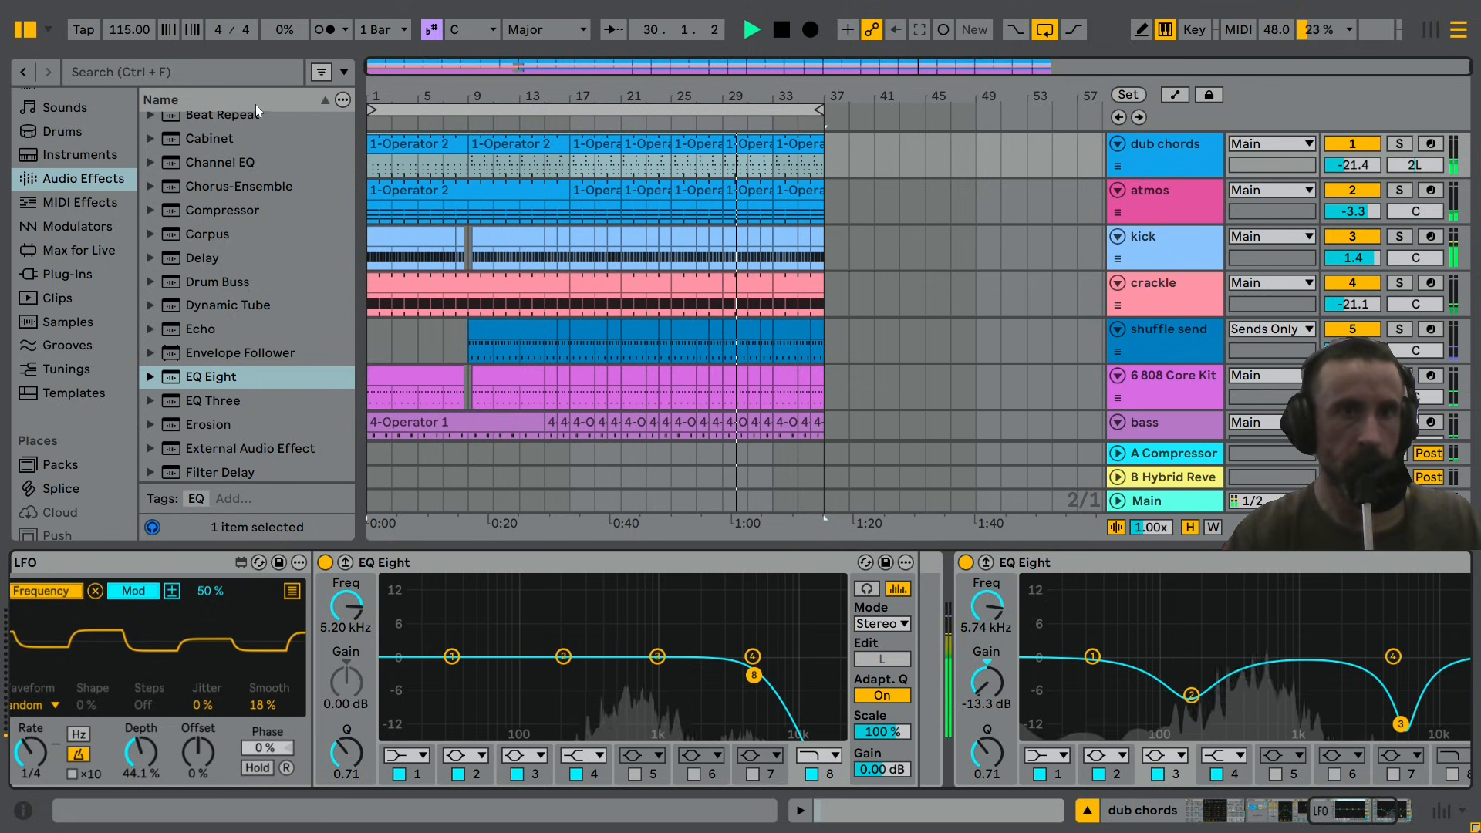
pyautogui.scroll(-7, 234, 254)
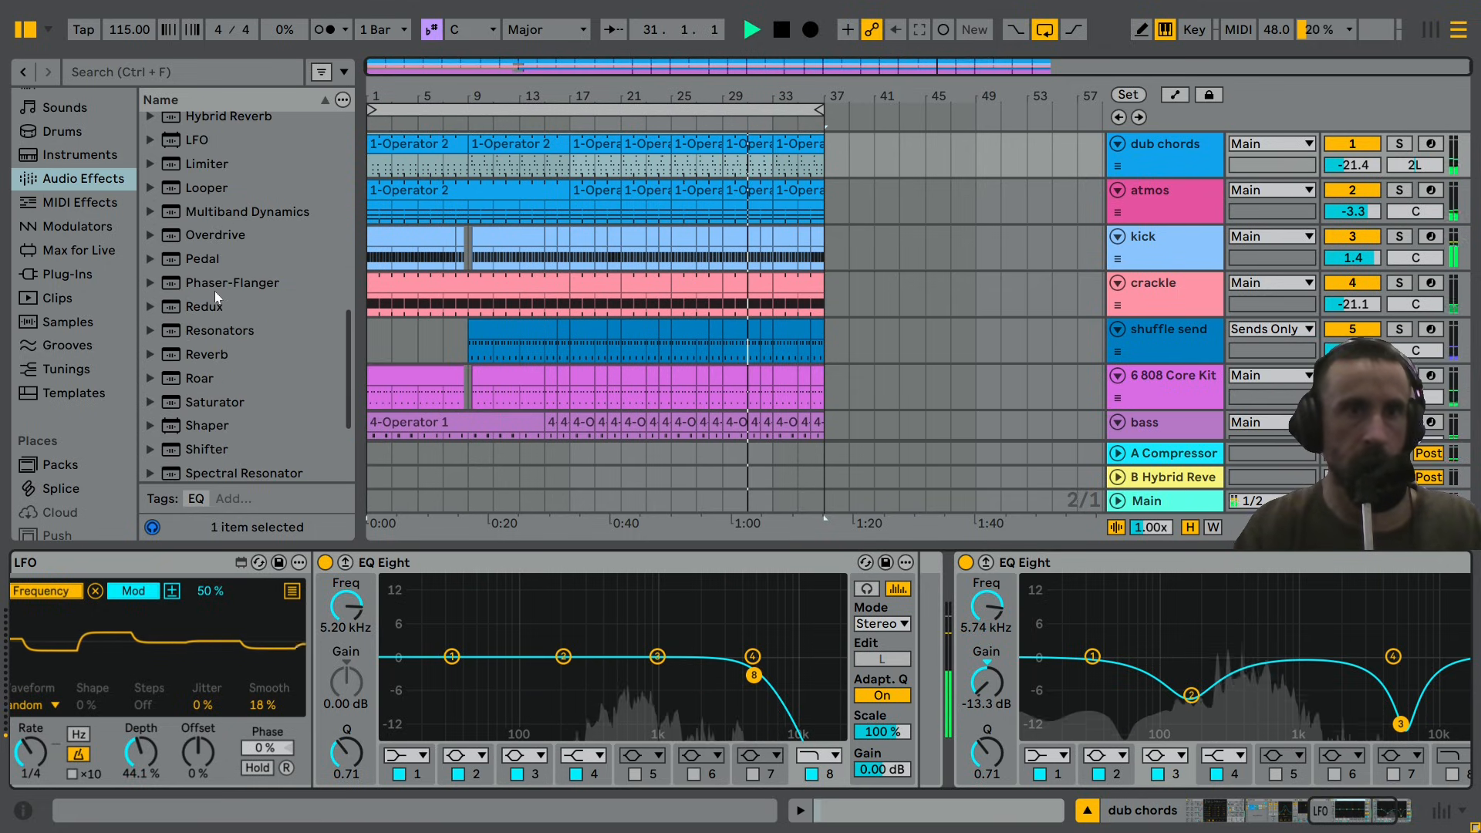
pyautogui.moveTo(220, 283); pyautogui.dragTo(951, 634)
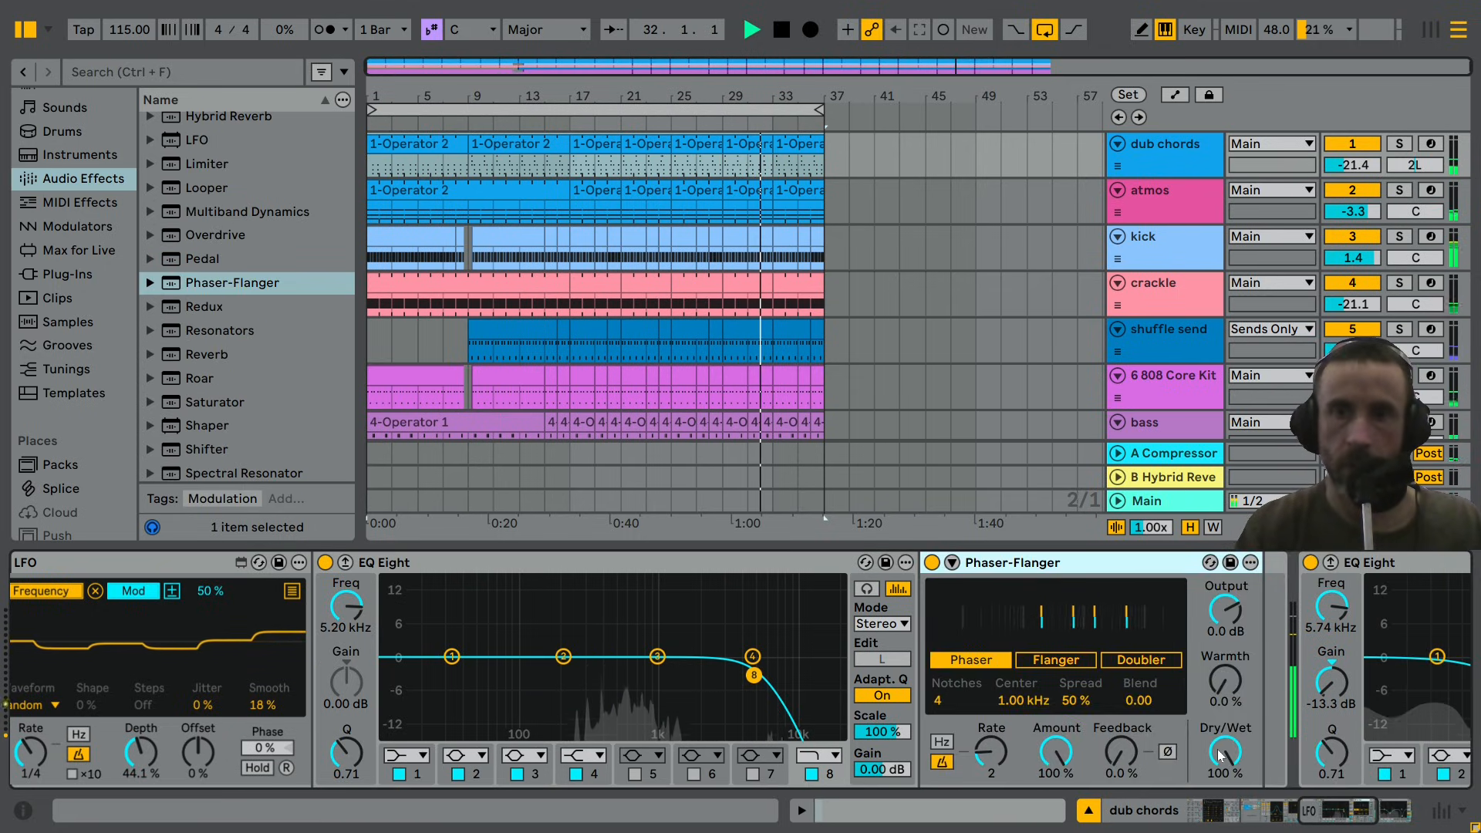
pyautogui.moveTo(1221, 756); pyautogui.dragTo(1220, 794)
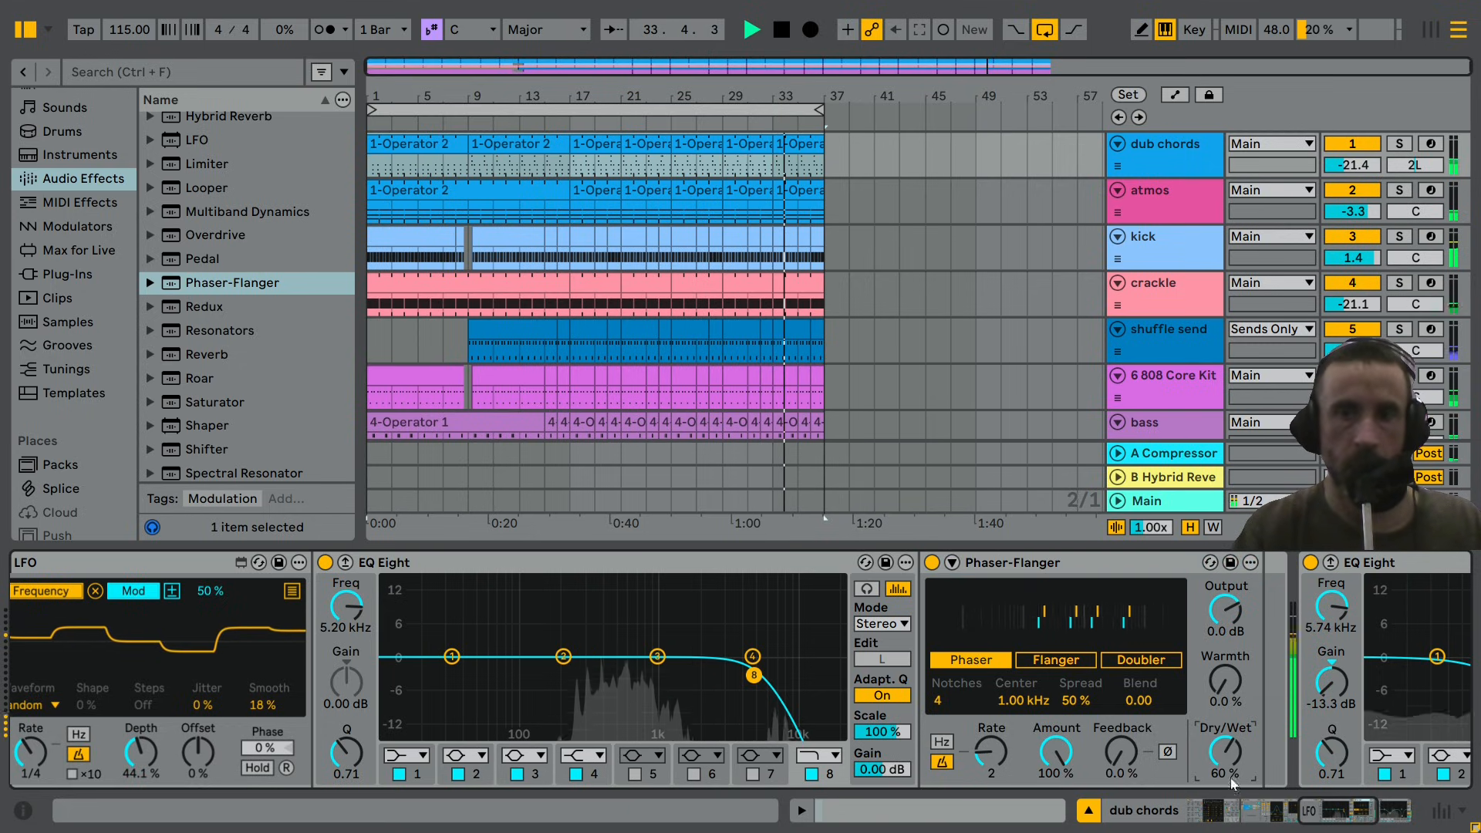
# Insert a Compressor after the Phaser-Flanger and enable its external sidechain with the kick track as source.
pyautogui.moveTo(1333, 813); pyautogui.dragTo(1362, 818)
pyautogui.scroll(8, 270, 284)
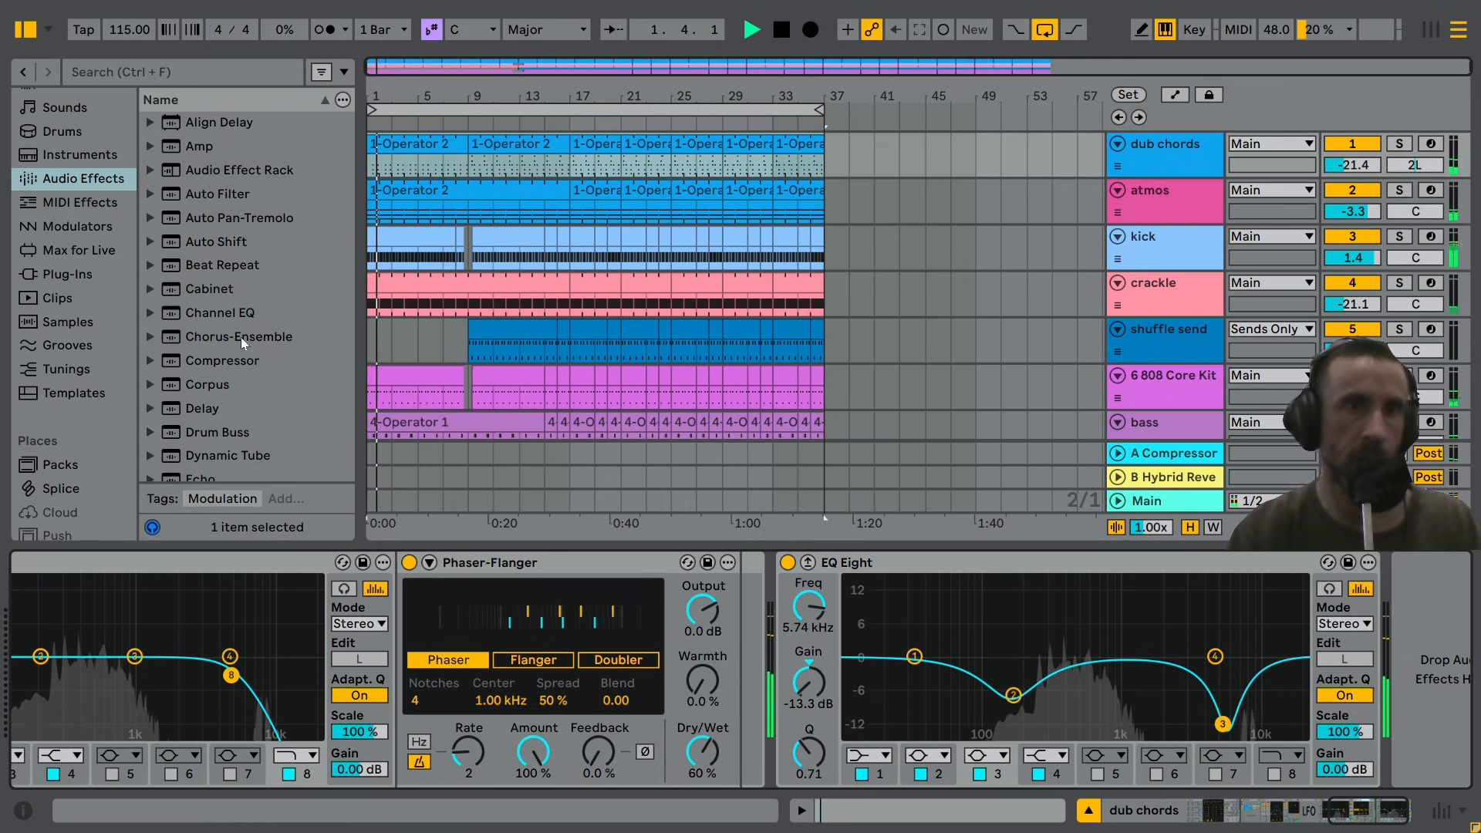
pyautogui.moveTo(231, 360); pyautogui.dragTo(686, 561)
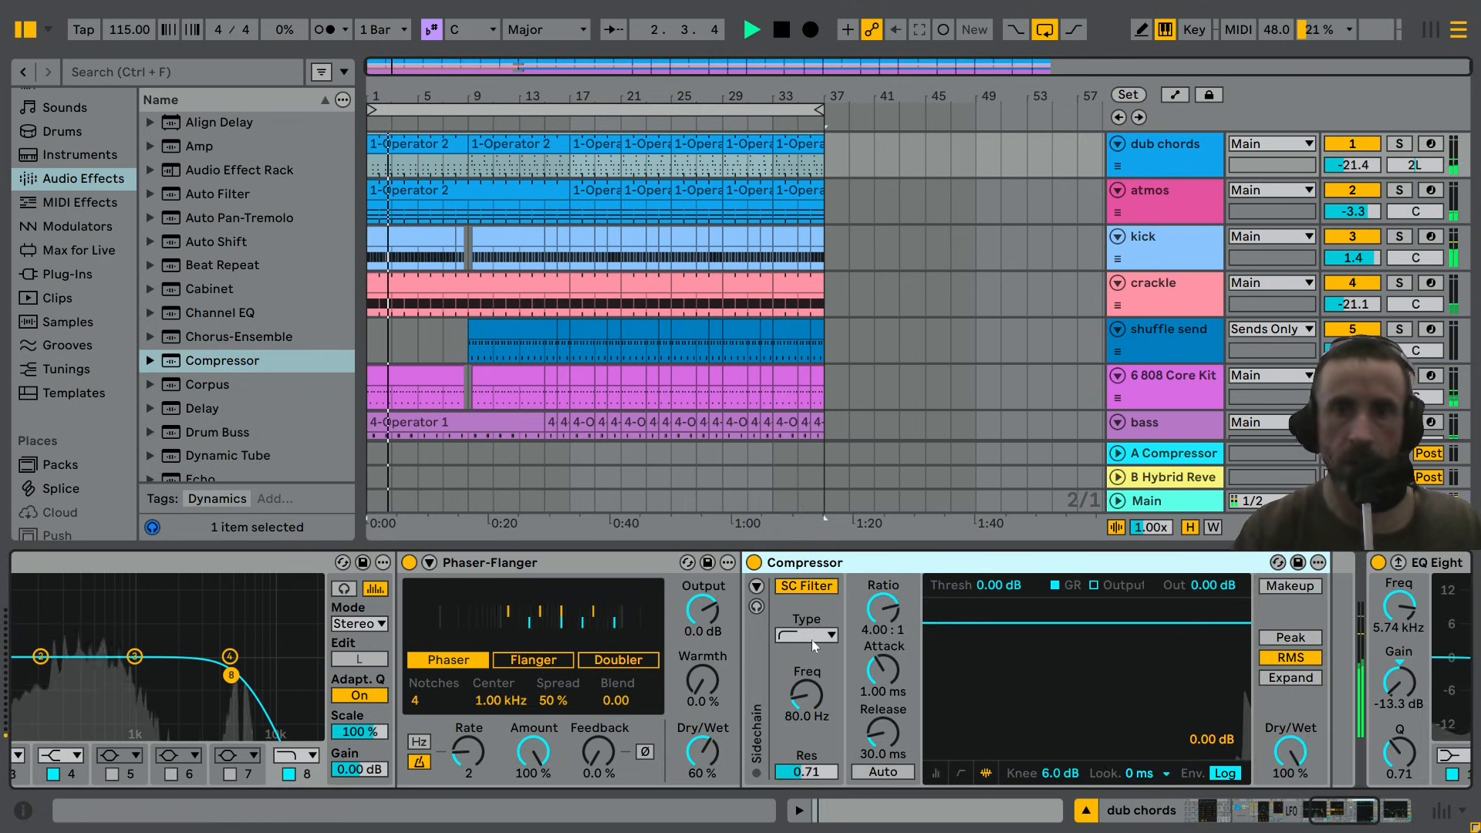
pyautogui.click(803, 586)
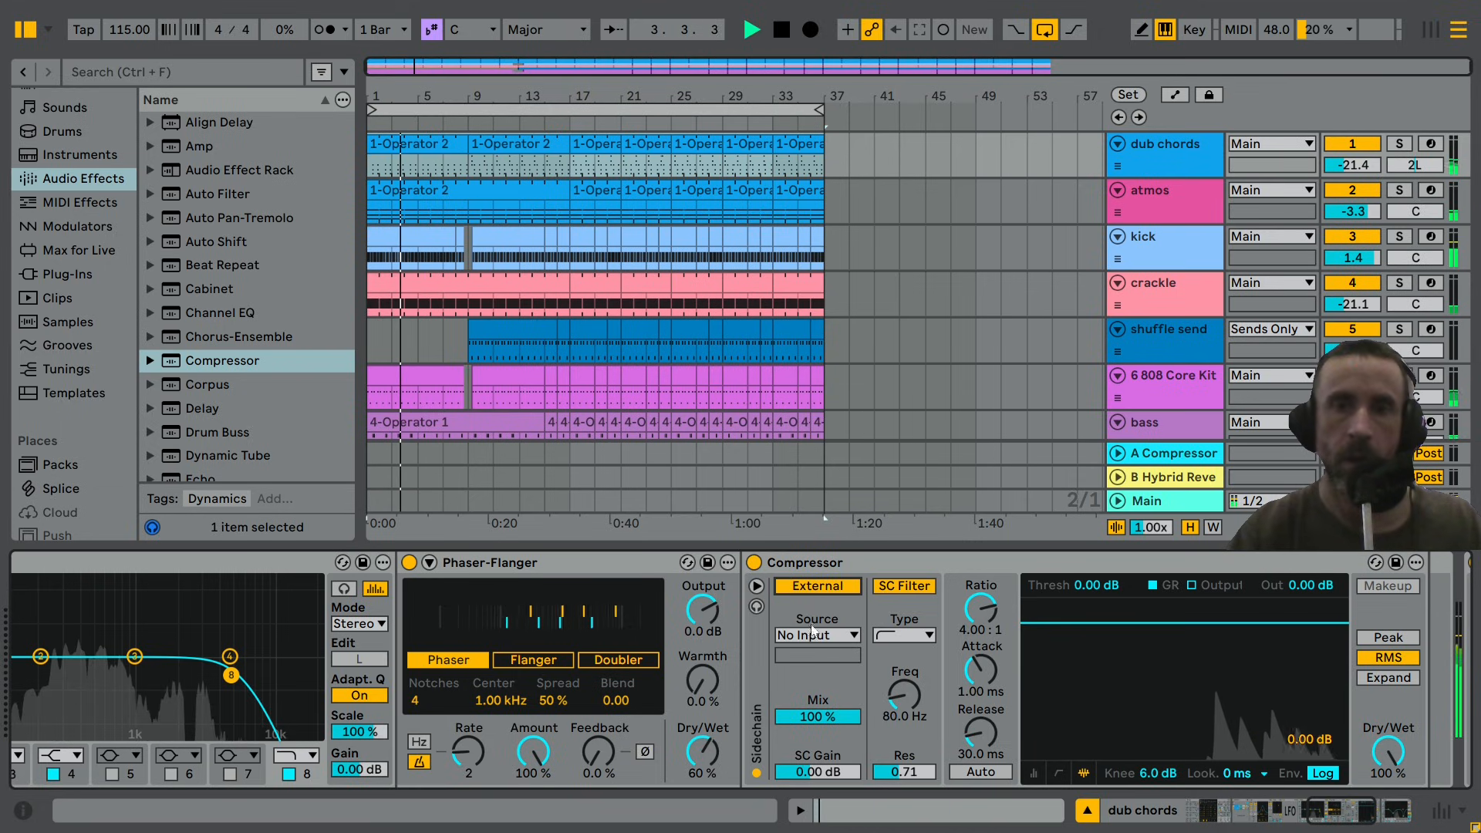
pyautogui.click(816, 635)
pyautogui.click(805, 462)
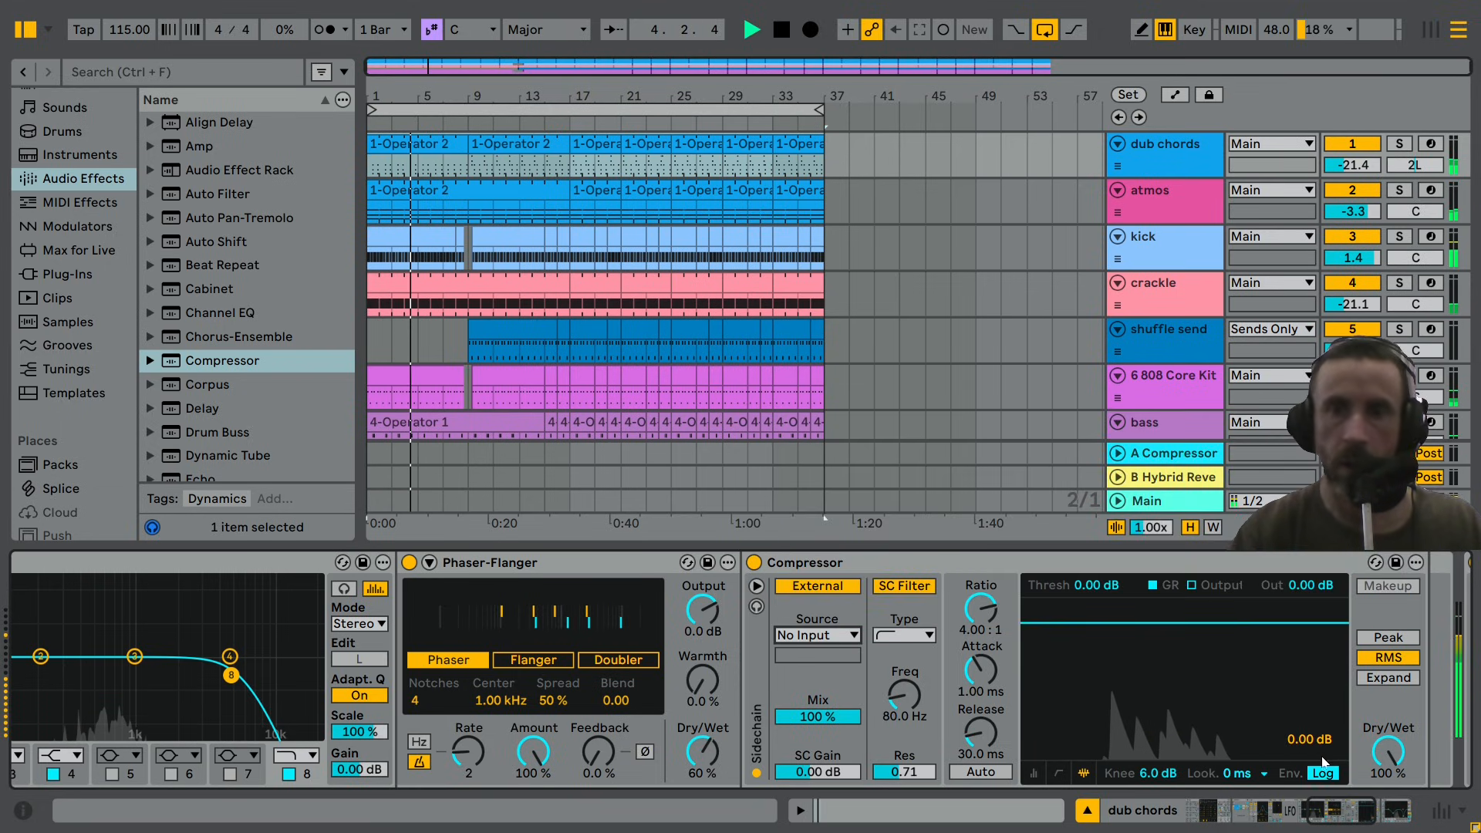
# Set the Compressor's threshold to -34.2 dB, turn on auto release, and set the attack to 0.06 ms.
pyautogui.scroll(-3, 1280, 779)
pyautogui.moveTo(829, 621); pyautogui.dragTo(830, 727)
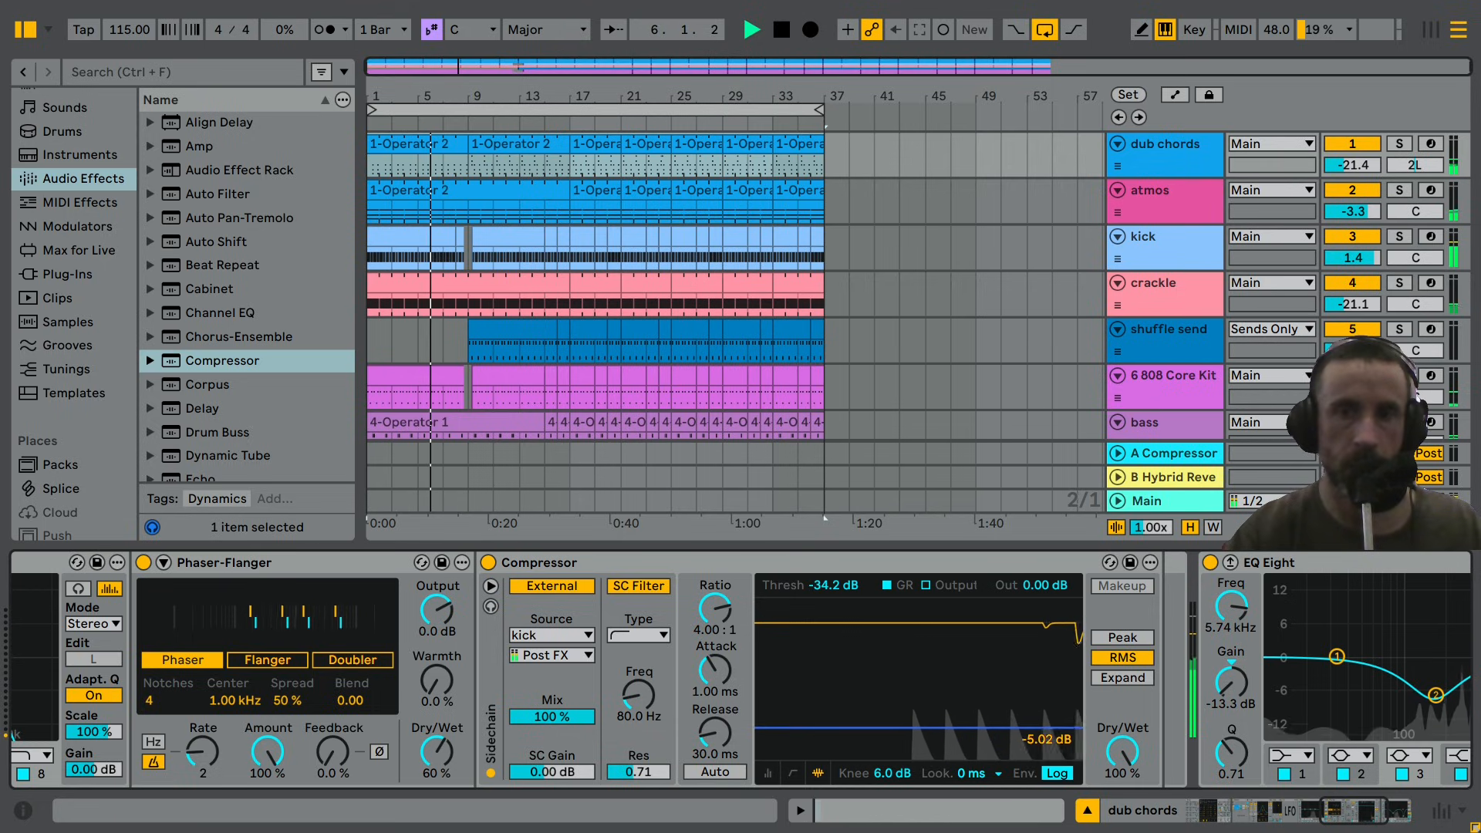
pyautogui.click(738, 774)
pyautogui.moveTo(718, 671); pyautogui.dragTo(718, 700)
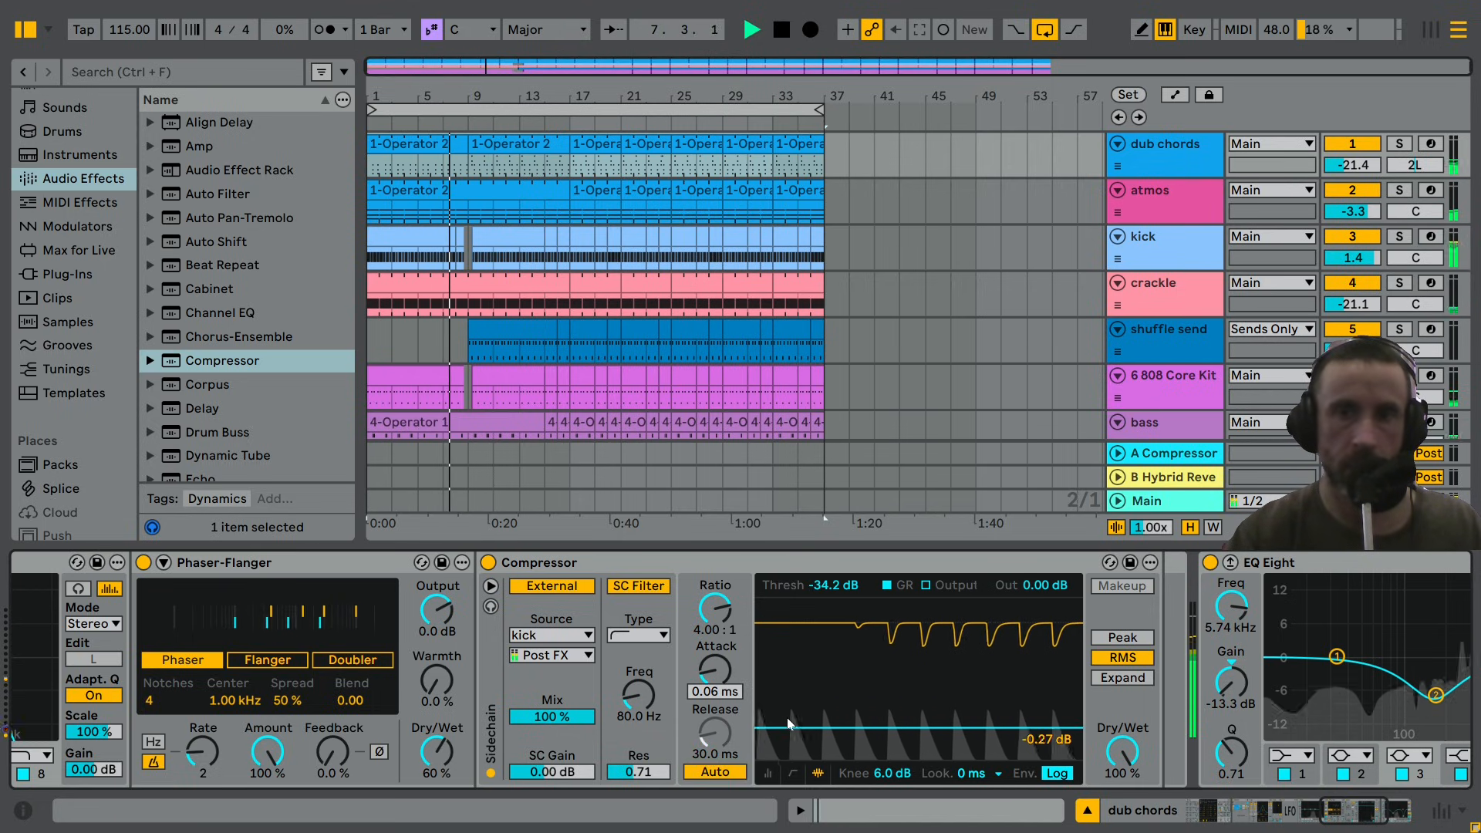
# Turn on Ping Pong mode in the delay chain's Delay.
pyautogui.moveTo(1331, 814); pyautogui.dragTo(1265, 816)
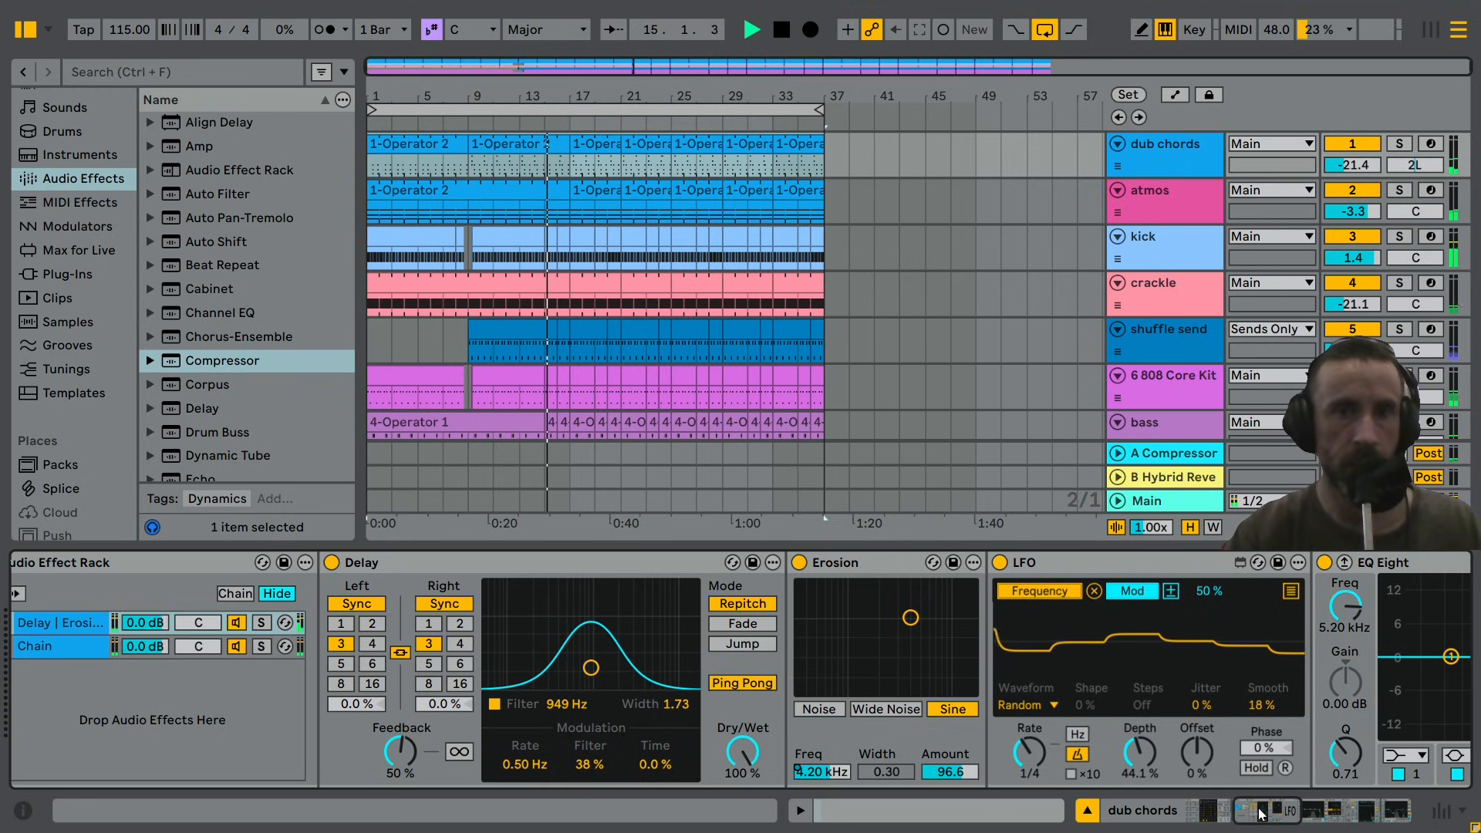
# Insert a Utility between the LFO and the EQ Eight in the delay chain and set its width to 38 %.
pyautogui.moveTo(1262, 812); pyautogui.dragTo(1293, 812)
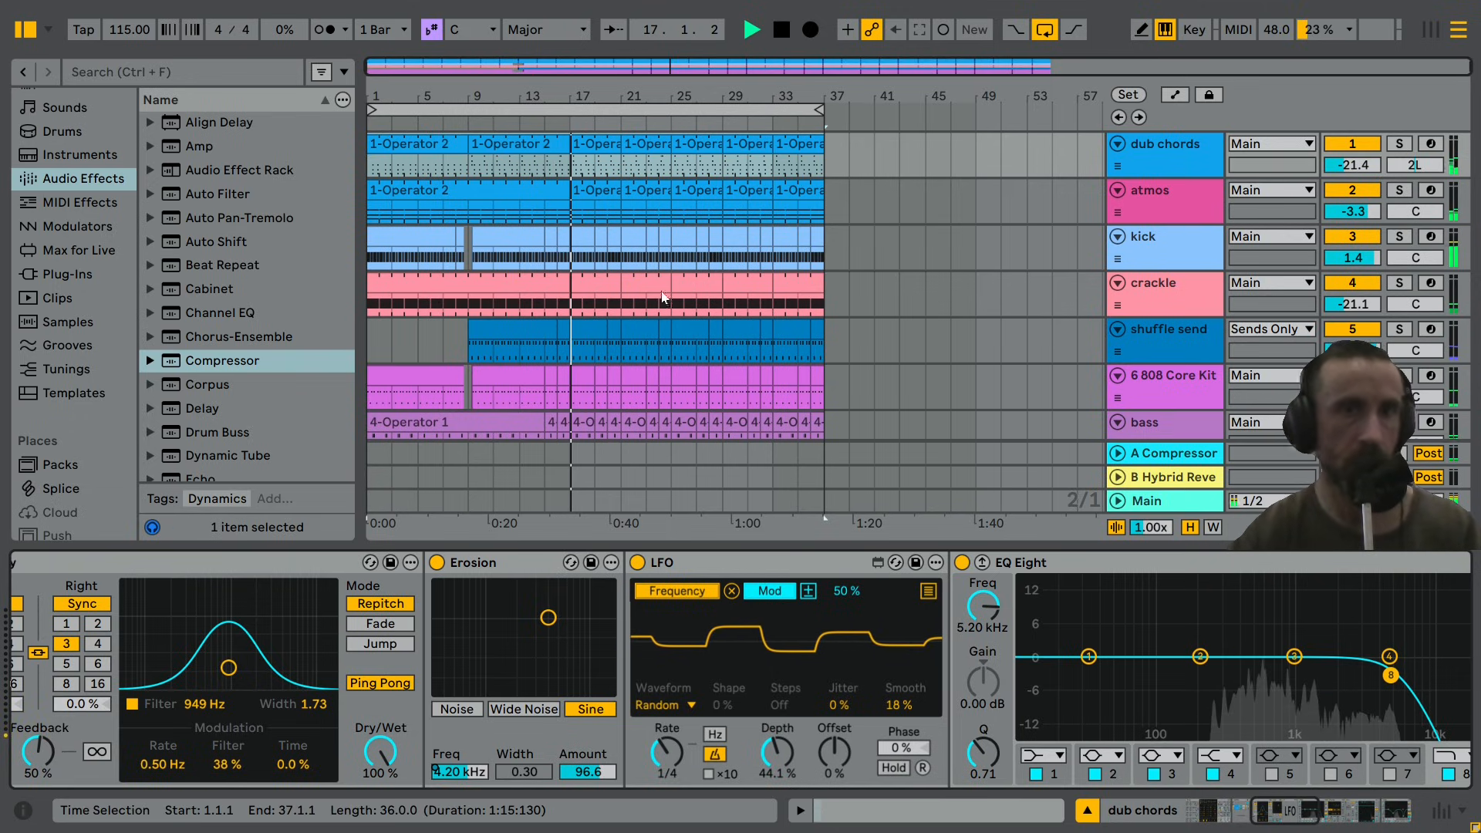
pyautogui.scroll(-5, 212, 282)
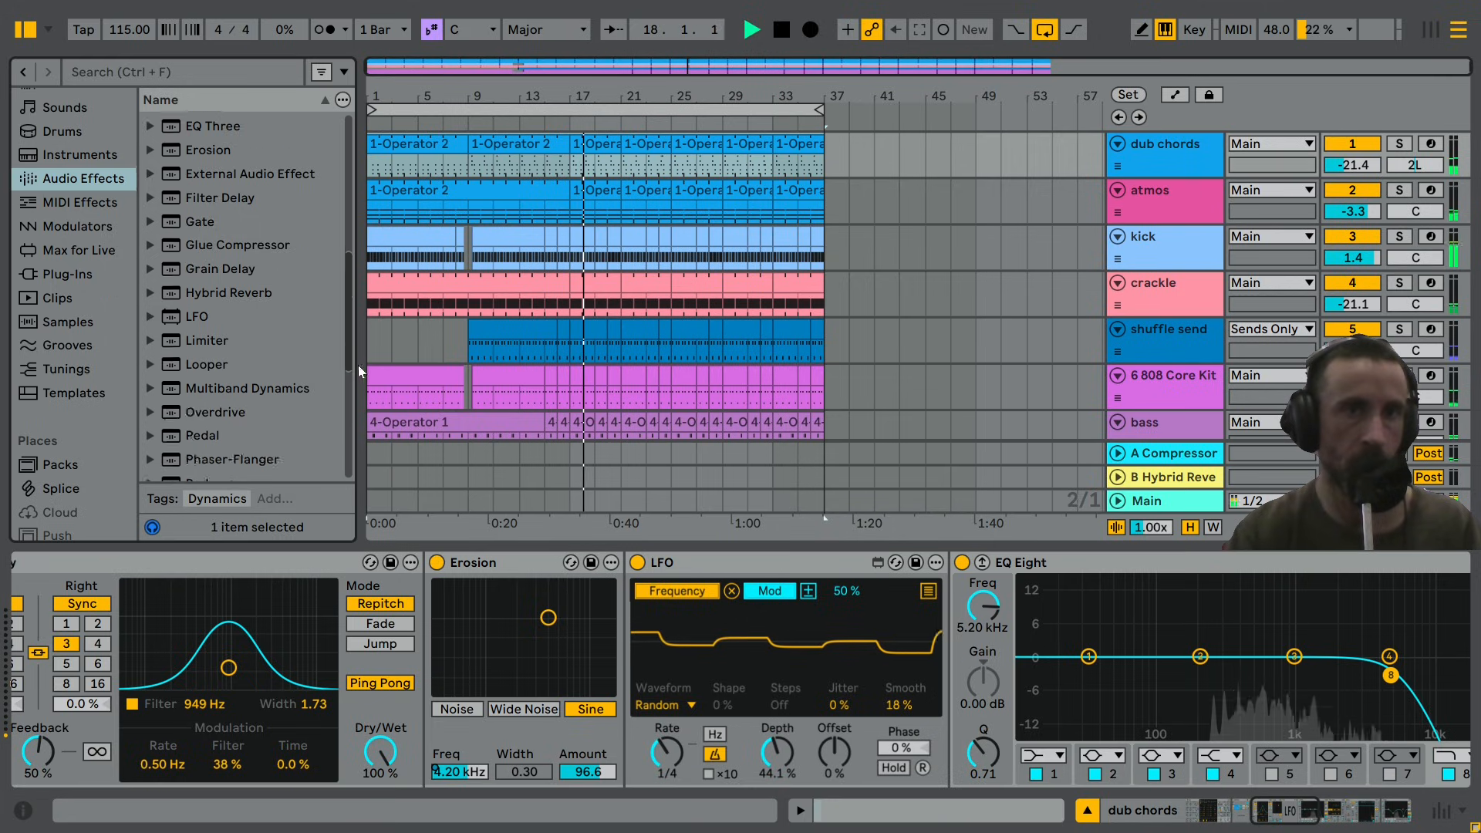
pyautogui.scroll(-5, 336, 445)
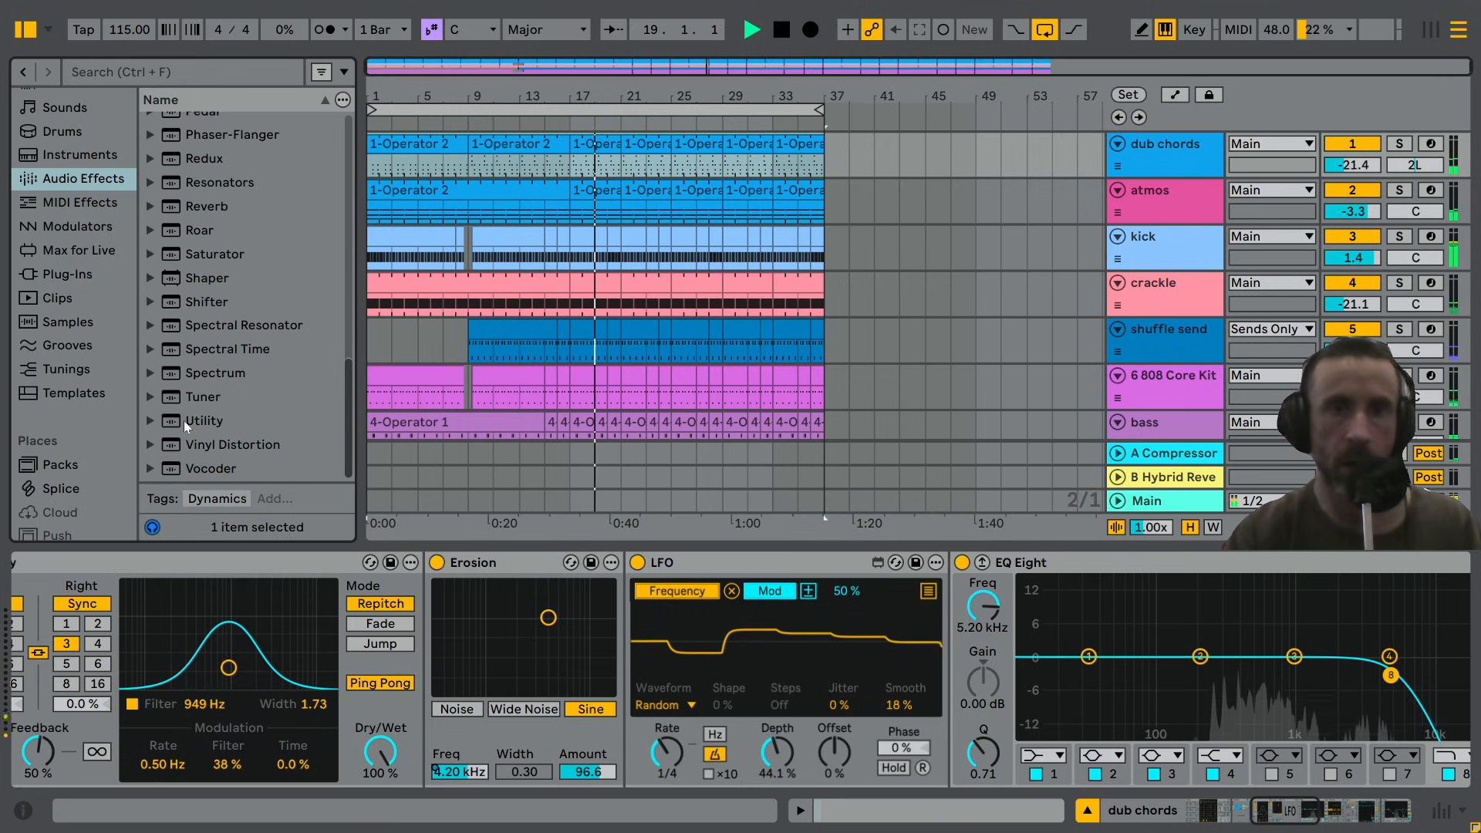
pyautogui.moveTo(186, 421); pyautogui.dragTo(968, 627)
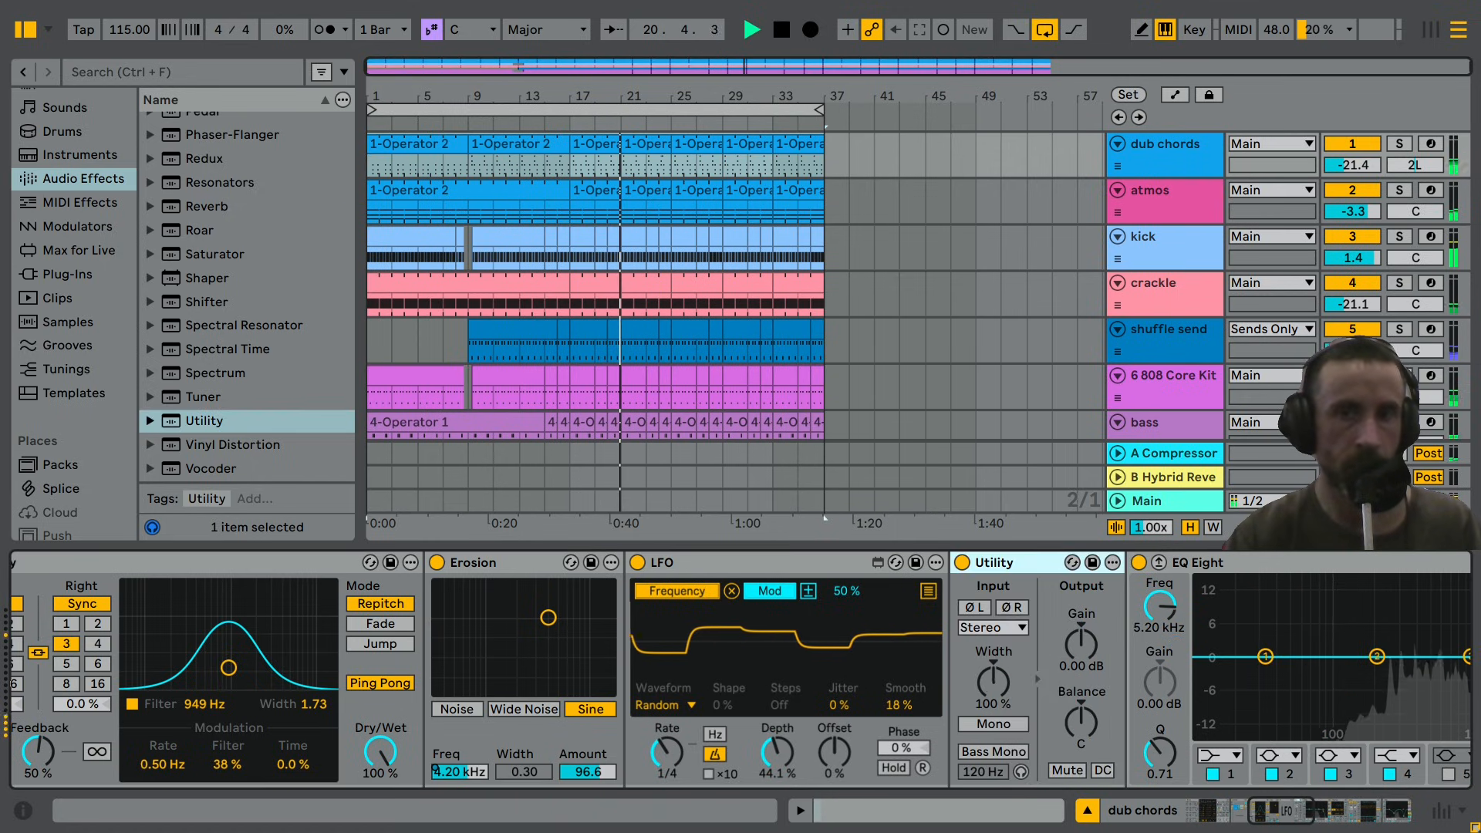
pyautogui.moveTo(993, 682); pyautogui.dragTo(992, 729)
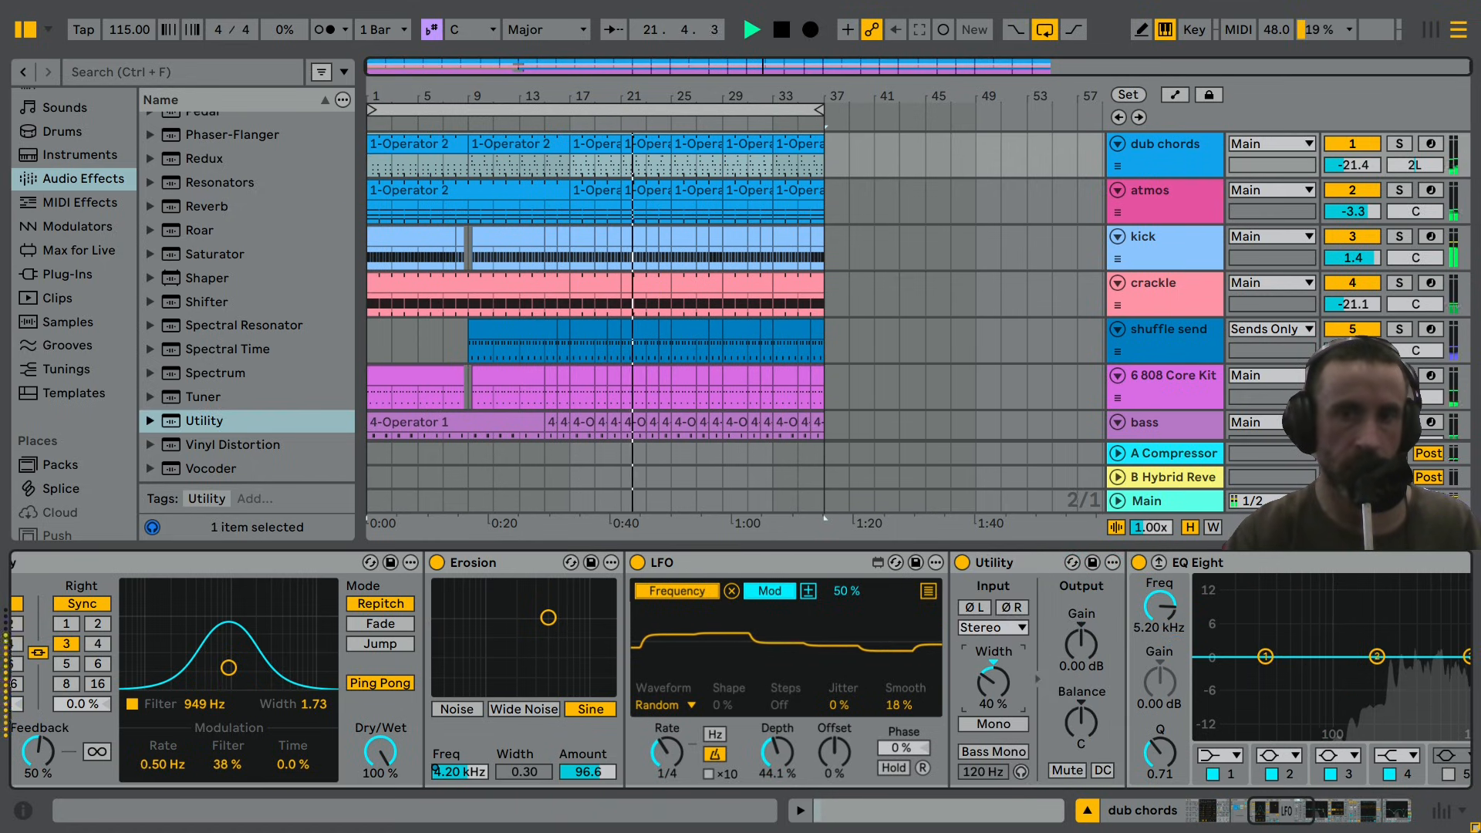
pyautogui.moveTo(1303, 811); pyautogui.dragTo(1323, 814)
pyautogui.moveTo(580, 682)
pyautogui.mouseDown()
pyautogui.moveTo(580, 705)
pyautogui.moveTo(580, 682)
pyautogui.mouseUp()
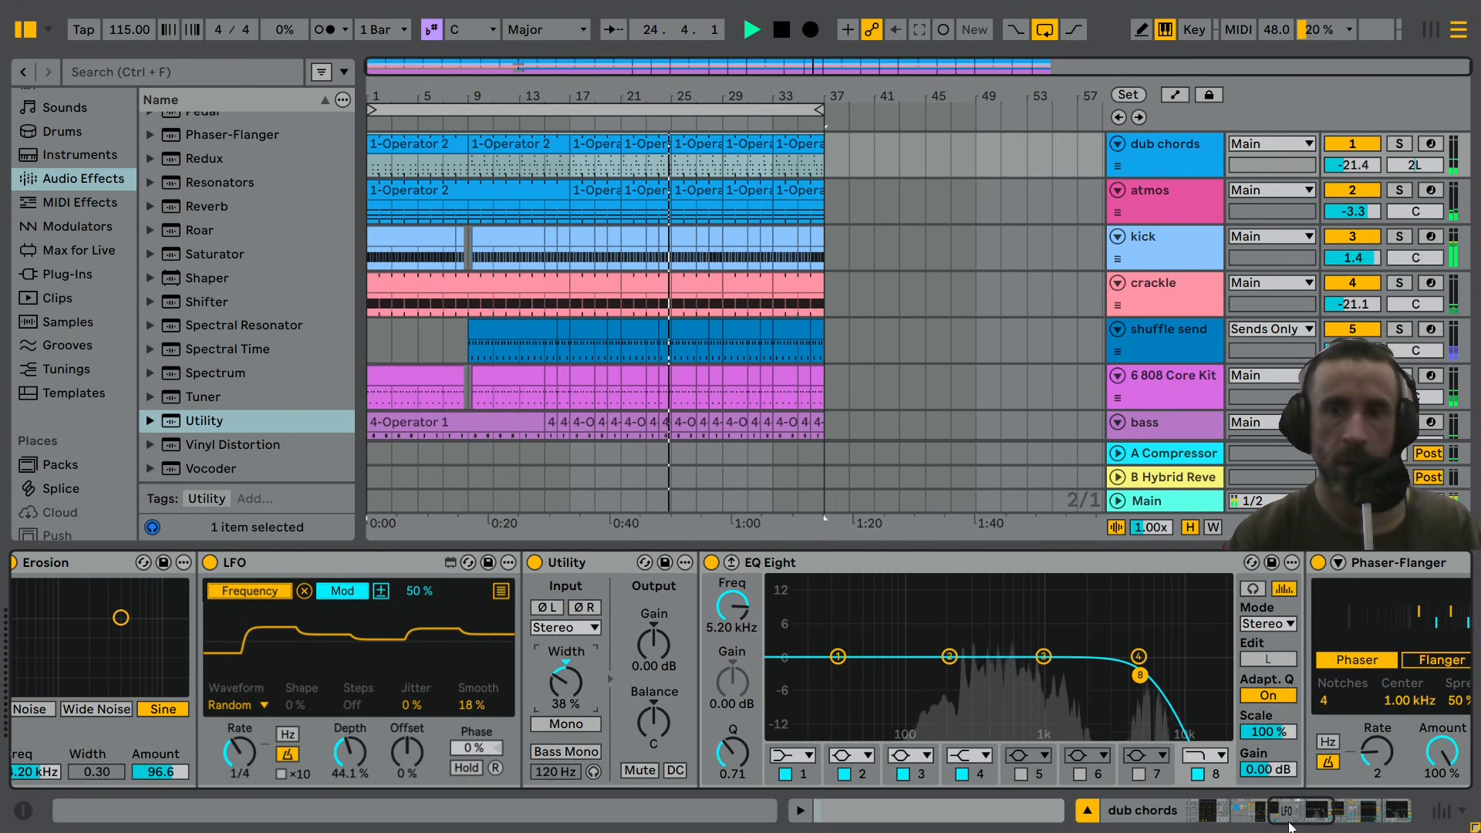
# Rename the second chain of the dub chords track's Audio Effect Rack to "dry".
pyautogui.moveTo(1289, 827); pyautogui.dragTo(1228, 821)
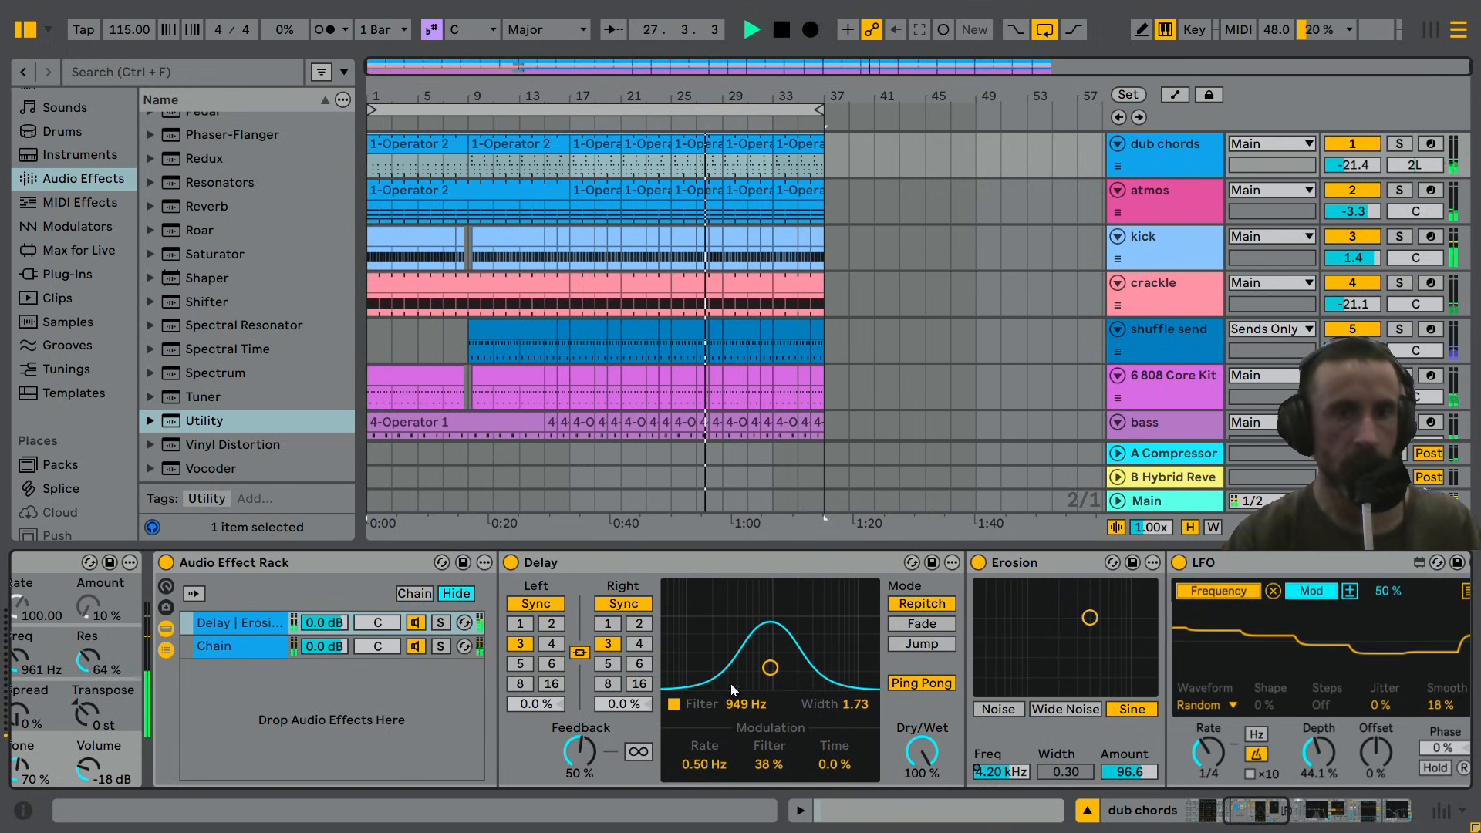
pyautogui.click(259, 651)
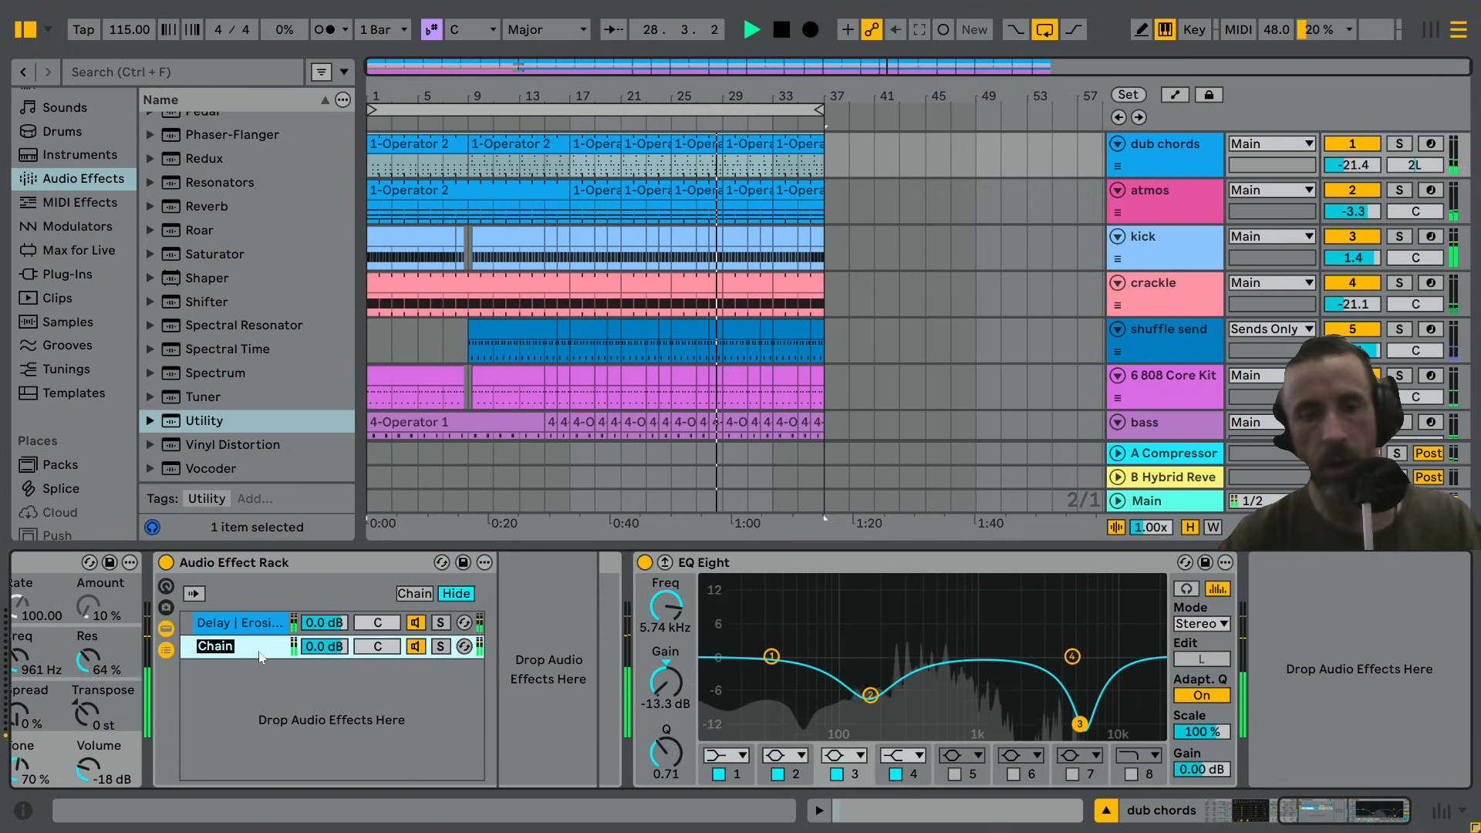
pyautogui.write('dry')
pyautogui.press('Return')
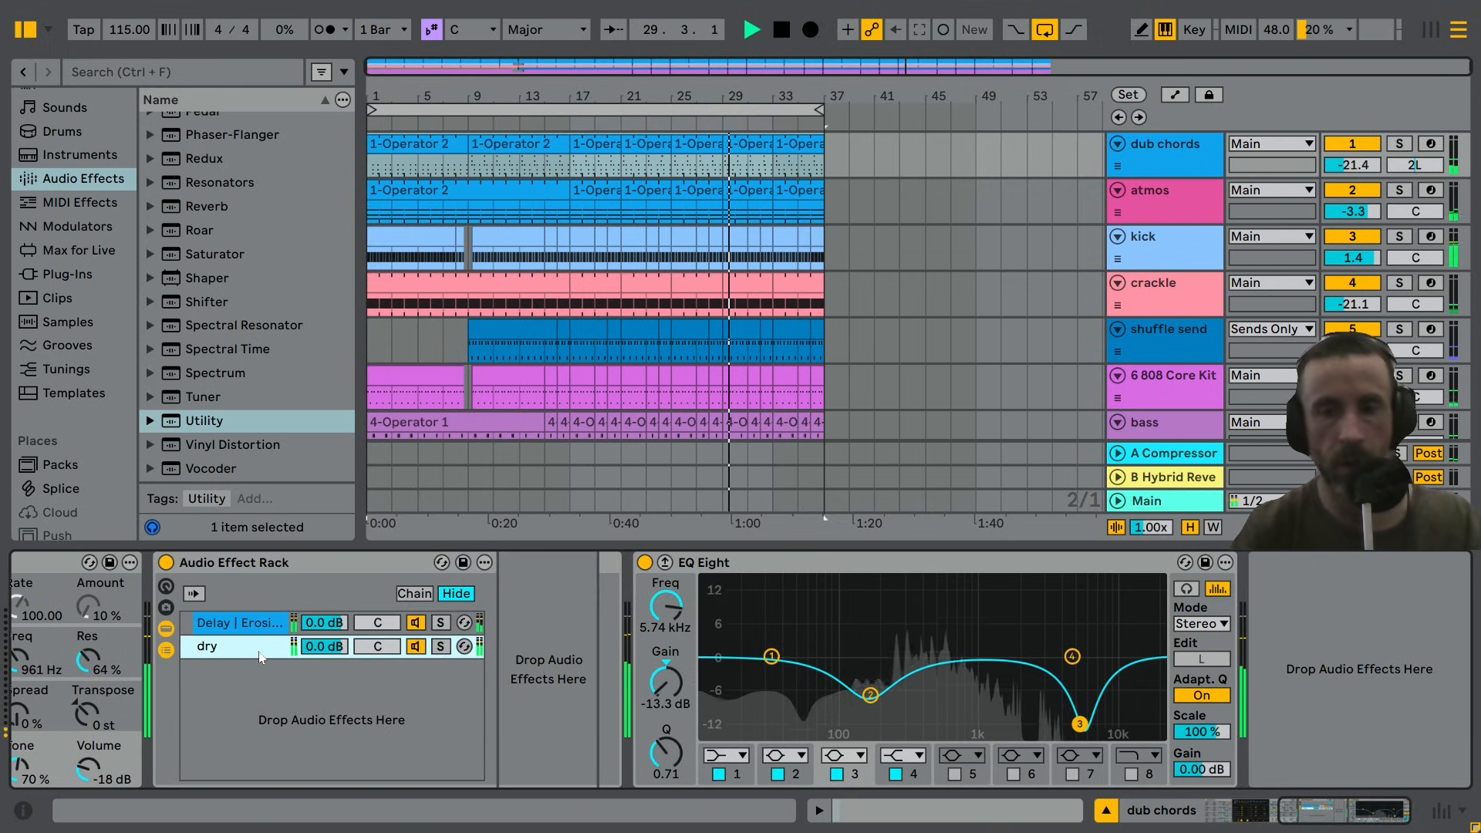
# Insert an Overdrive in the dry chain with frequency 1.44 kHz, bandwidth 2.80, drive 40 %, dynamics 84 % and dry/wet 8 %.
pyautogui.scroll(5, 224, 218)
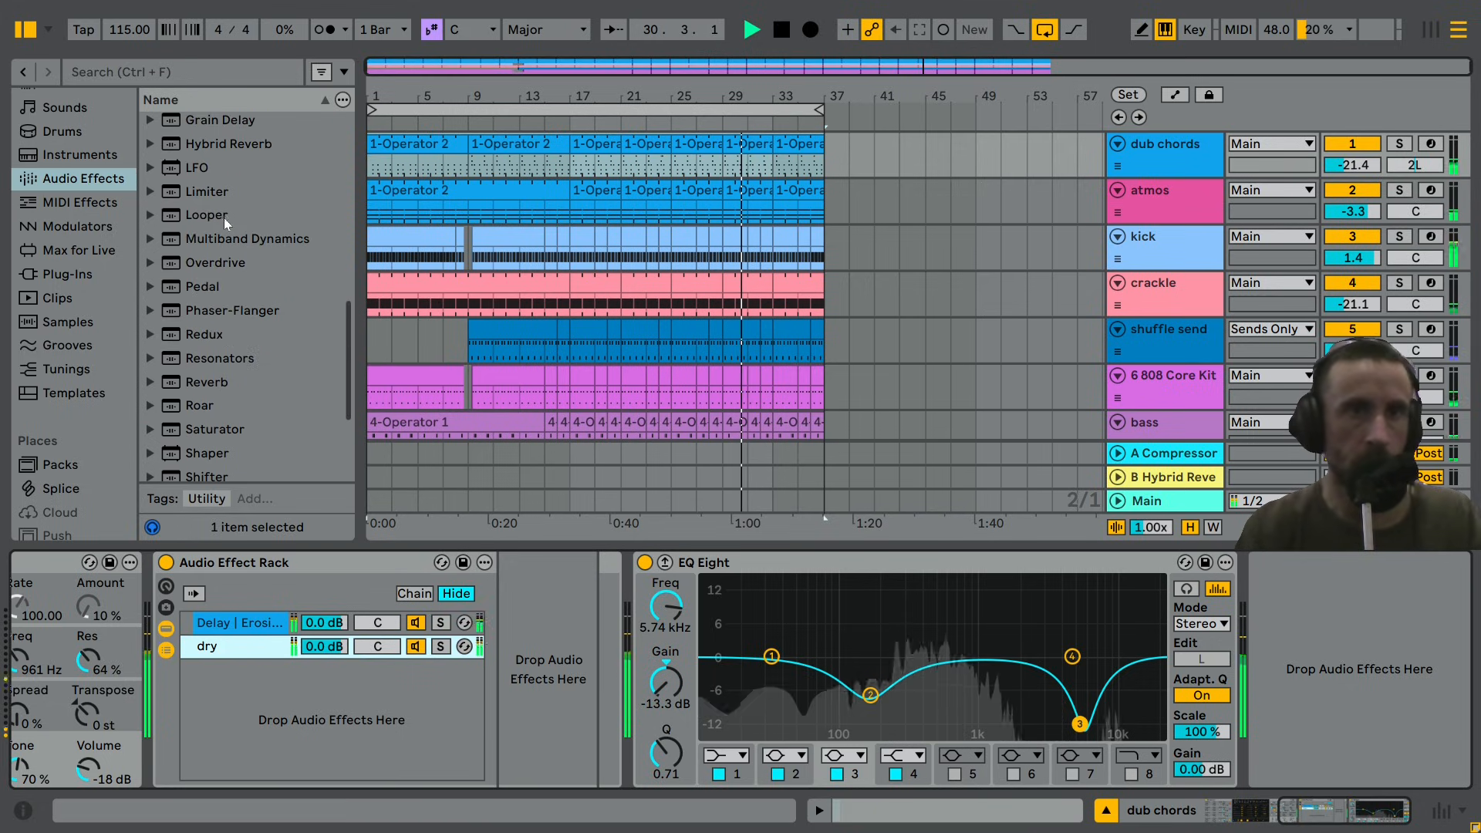
pyautogui.scroll(2, 223, 219)
pyautogui.scroll(-4, 223, 219)
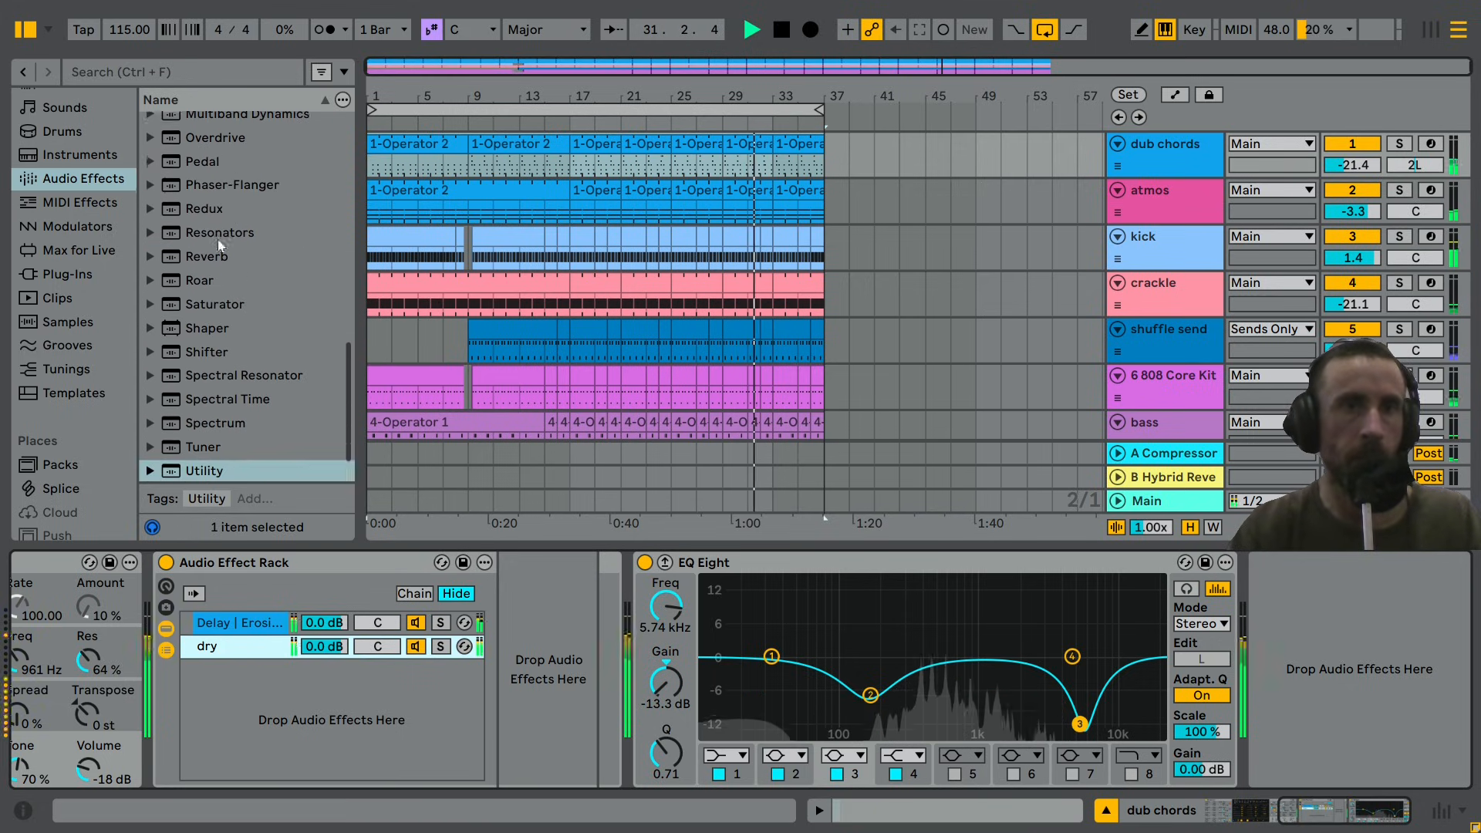
pyautogui.scroll(2, 217, 239)
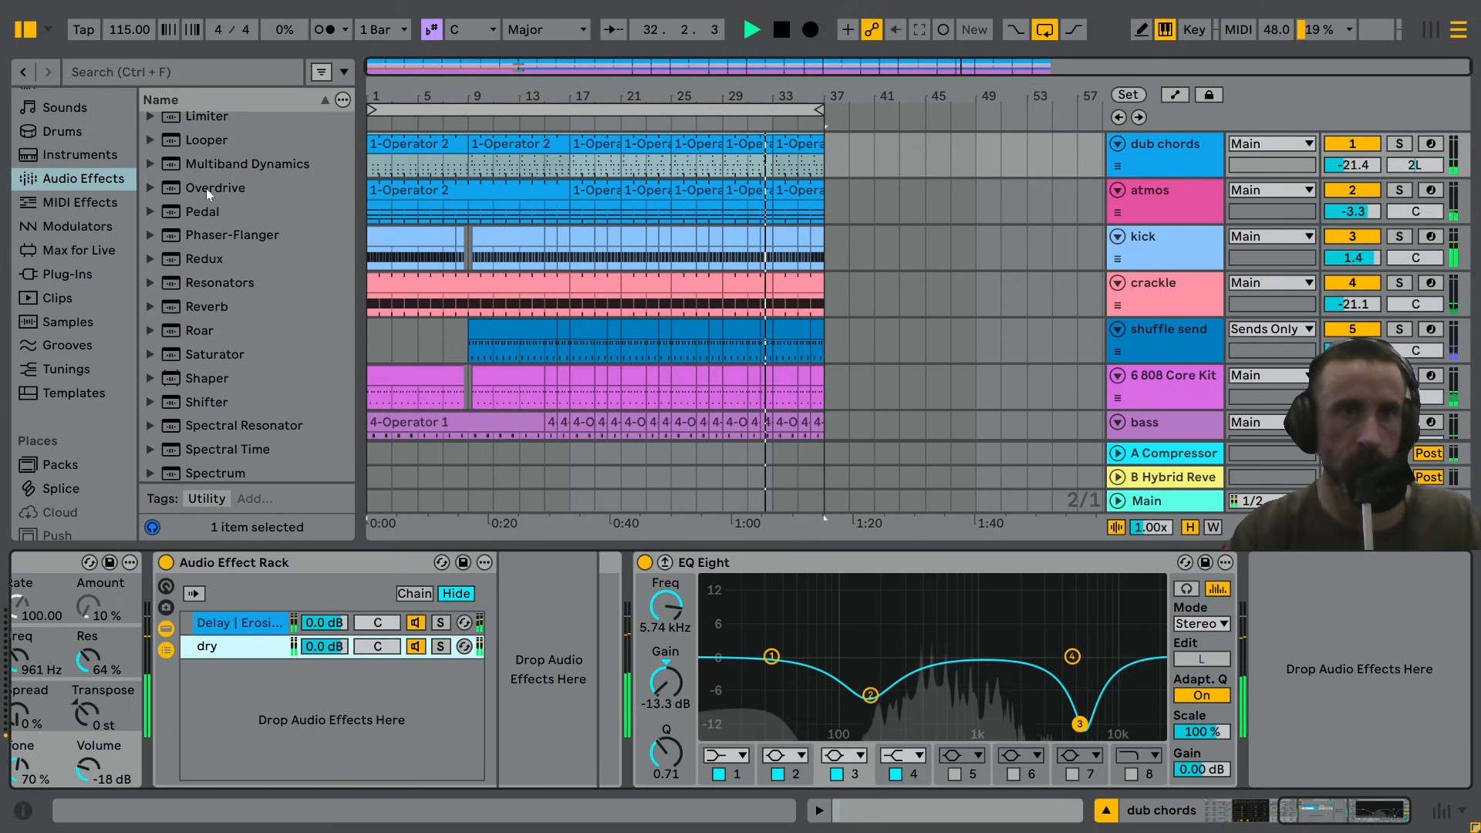
pyautogui.moveTo(206, 188); pyautogui.dragTo(523, 691)
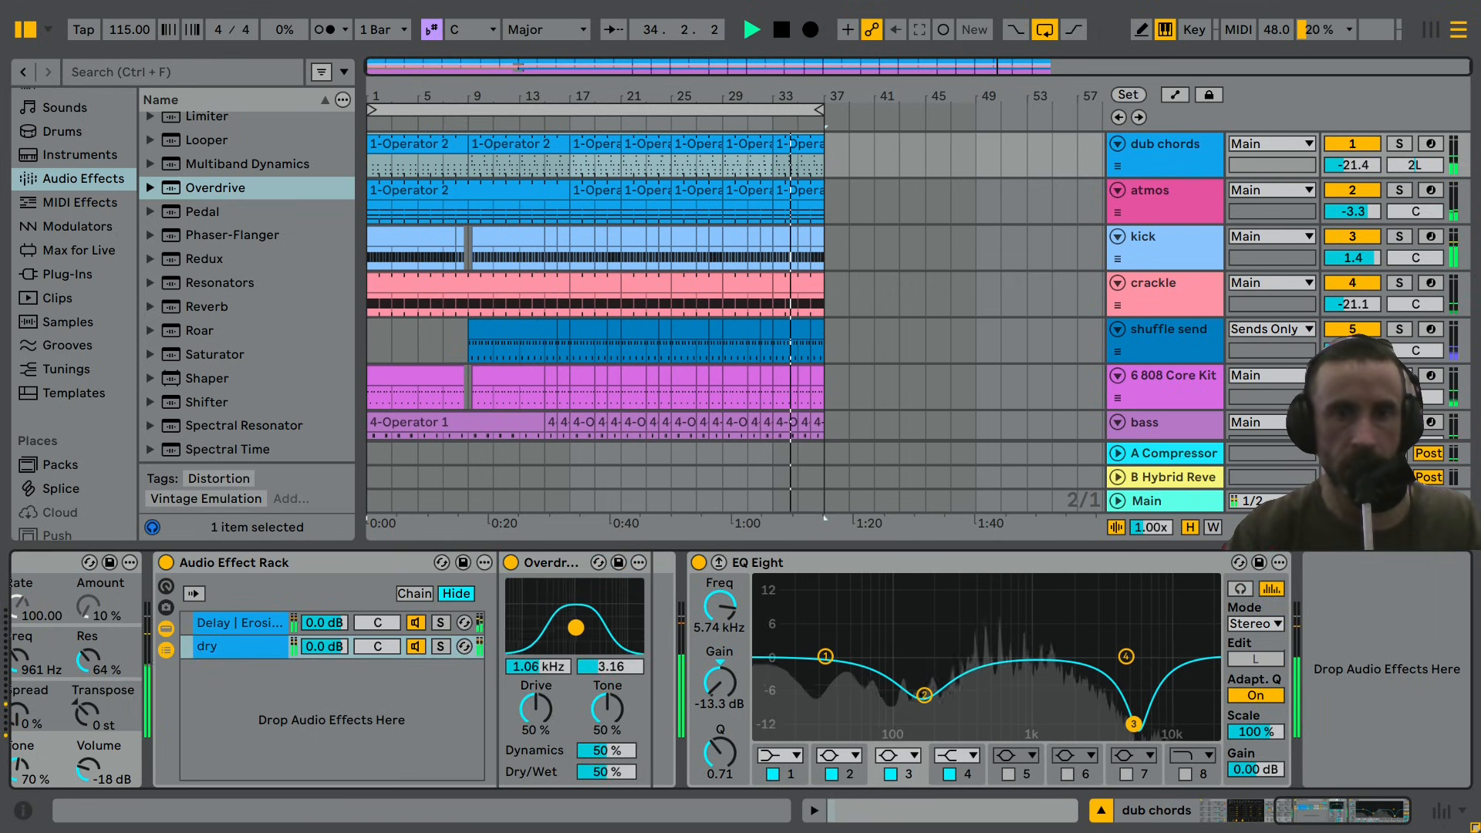
pyautogui.moveTo(575, 627); pyautogui.dragTo(582, 630)
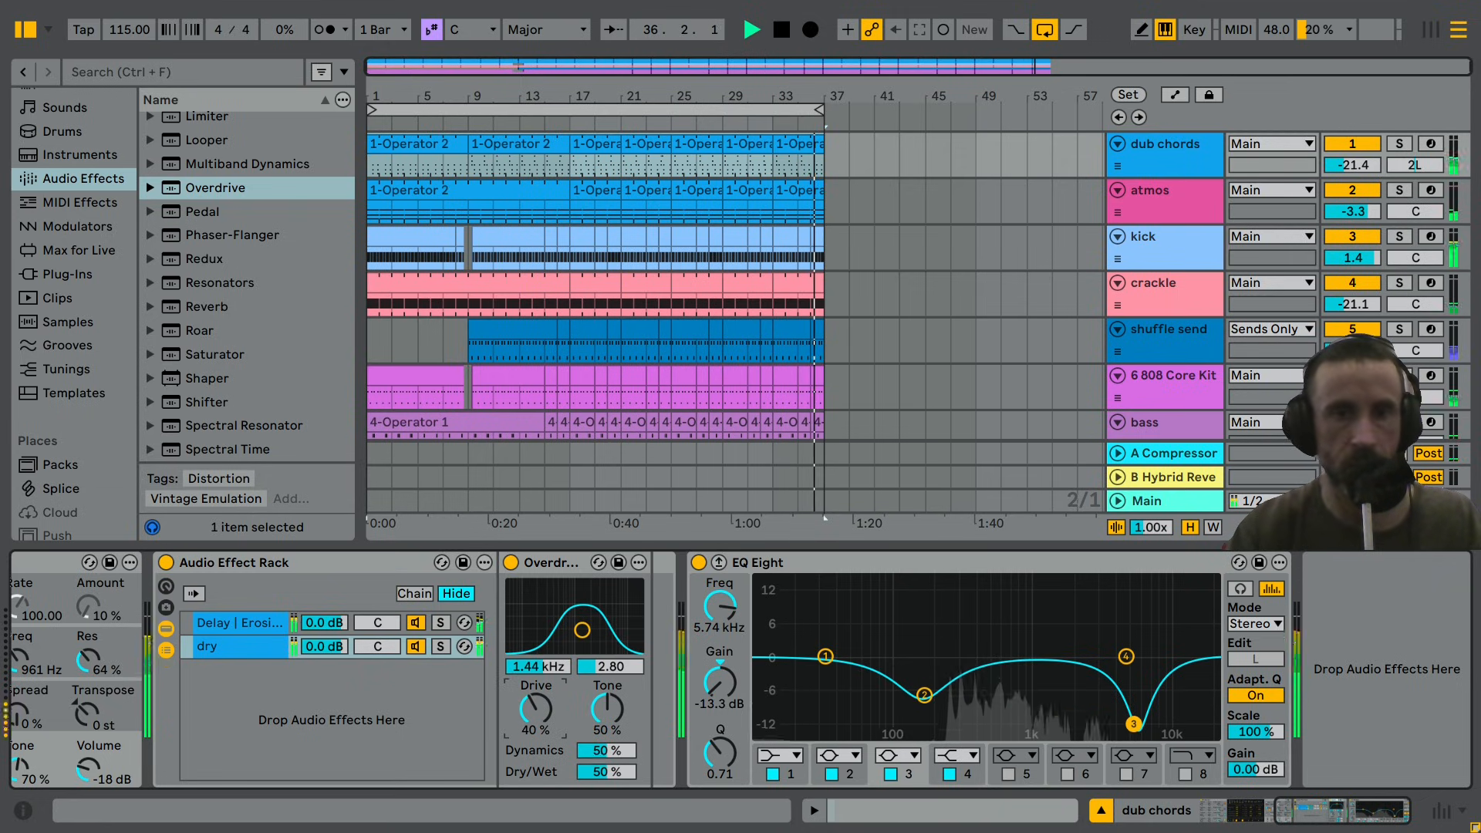
pyautogui.moveTo(606, 750)
pyautogui.mouseDown()
pyautogui.moveTo(605, 724)
pyautogui.moveTo(606, 774)
pyautogui.mouseUp()
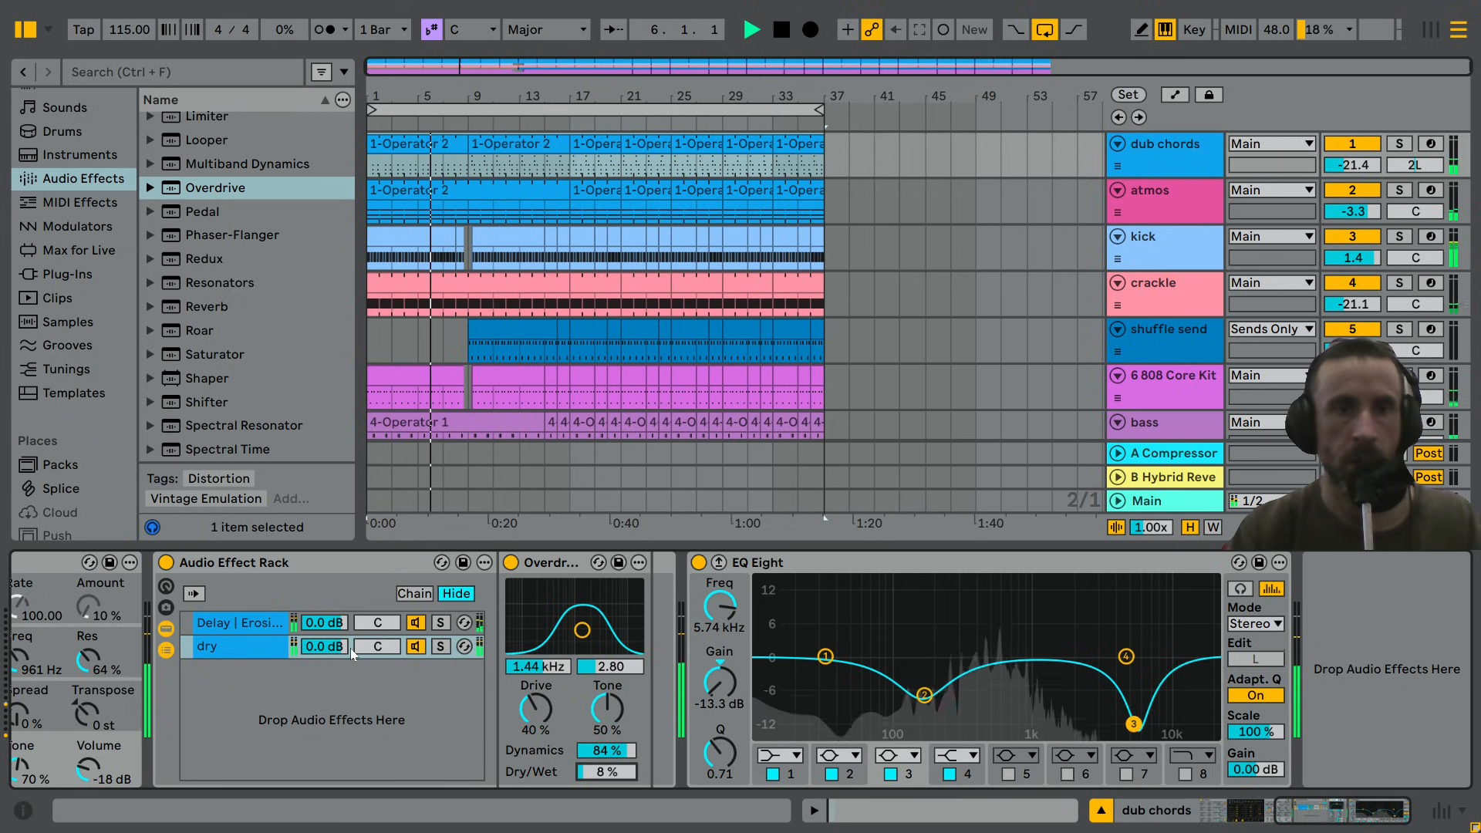
# Set the rack chain volumes to -1.5 dB for the dry chain and -3.4 dB for the delay chain.
pyautogui.moveTo(324, 647)
pyautogui.mouseDown()
pyautogui.moveTo(324, 709)
pyautogui.moveTo(324, 652)
pyautogui.mouseUp()
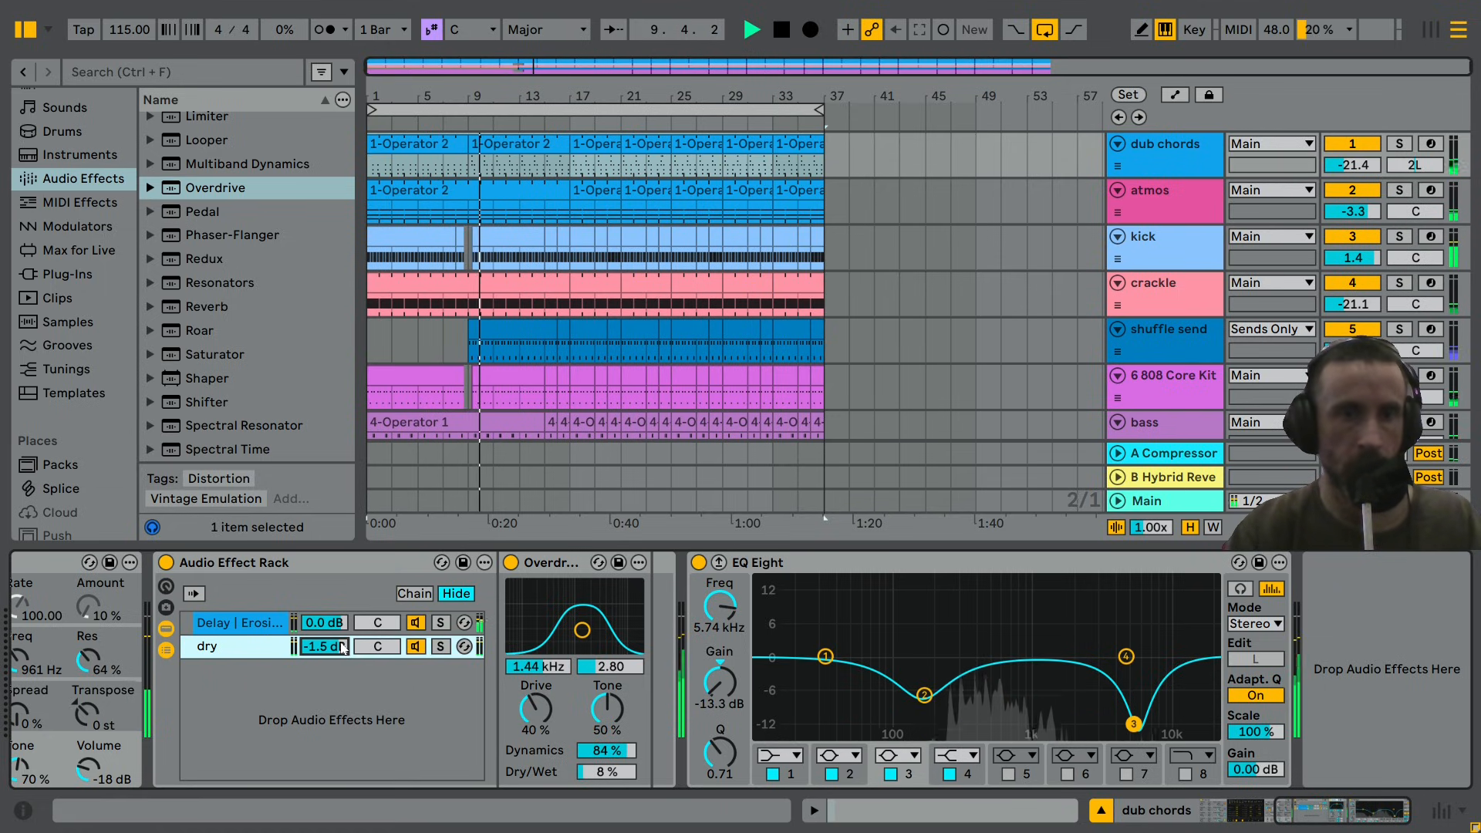
pyautogui.moveTo(337, 631); pyautogui.dragTo(337, 656)
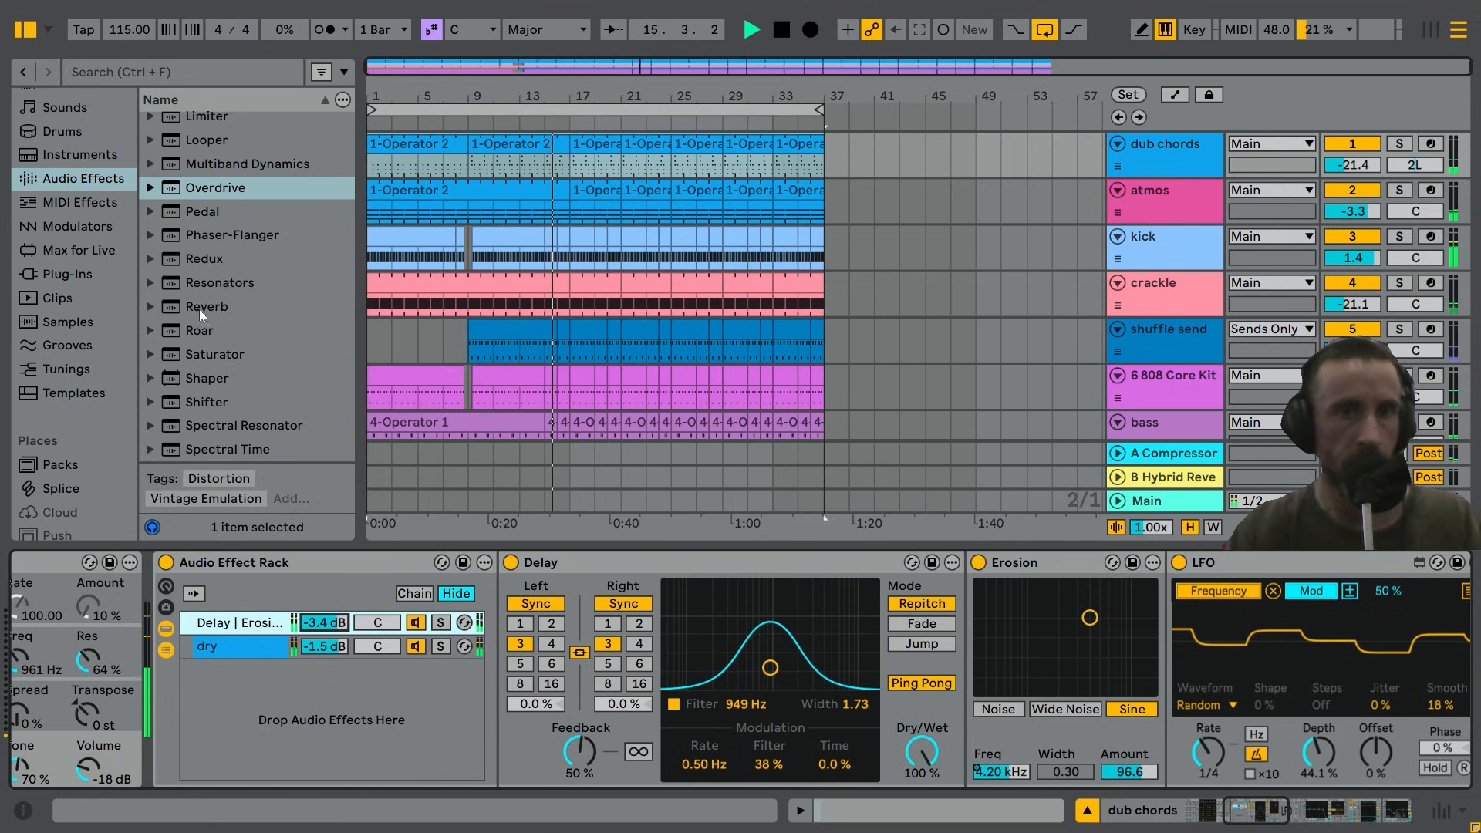
# Insert a Utility before the Delay in the delay chain and map its gain to Macro 1.
pyautogui.scroll(-3, 201, 309)
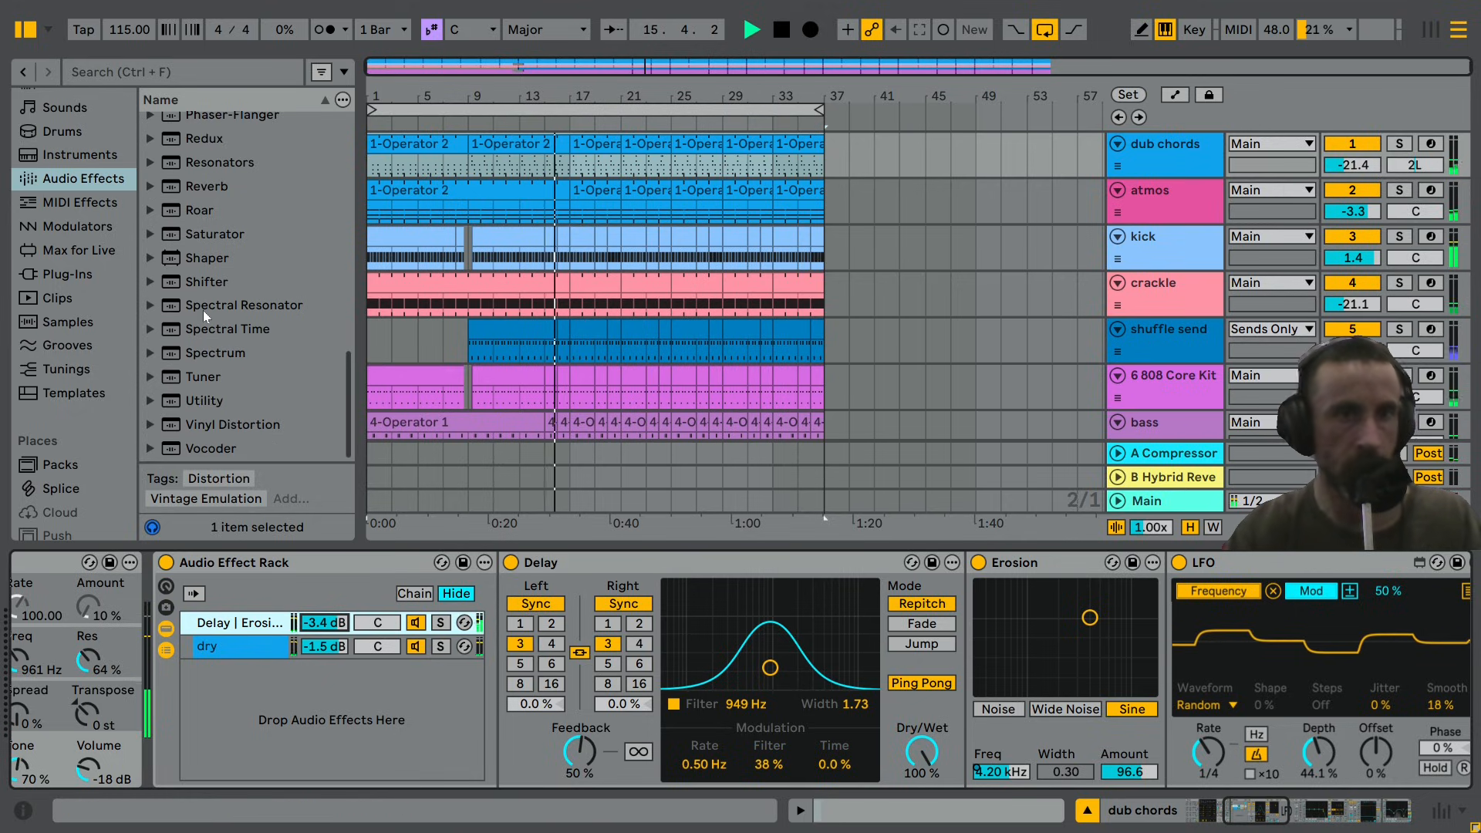
pyautogui.click(205, 393)
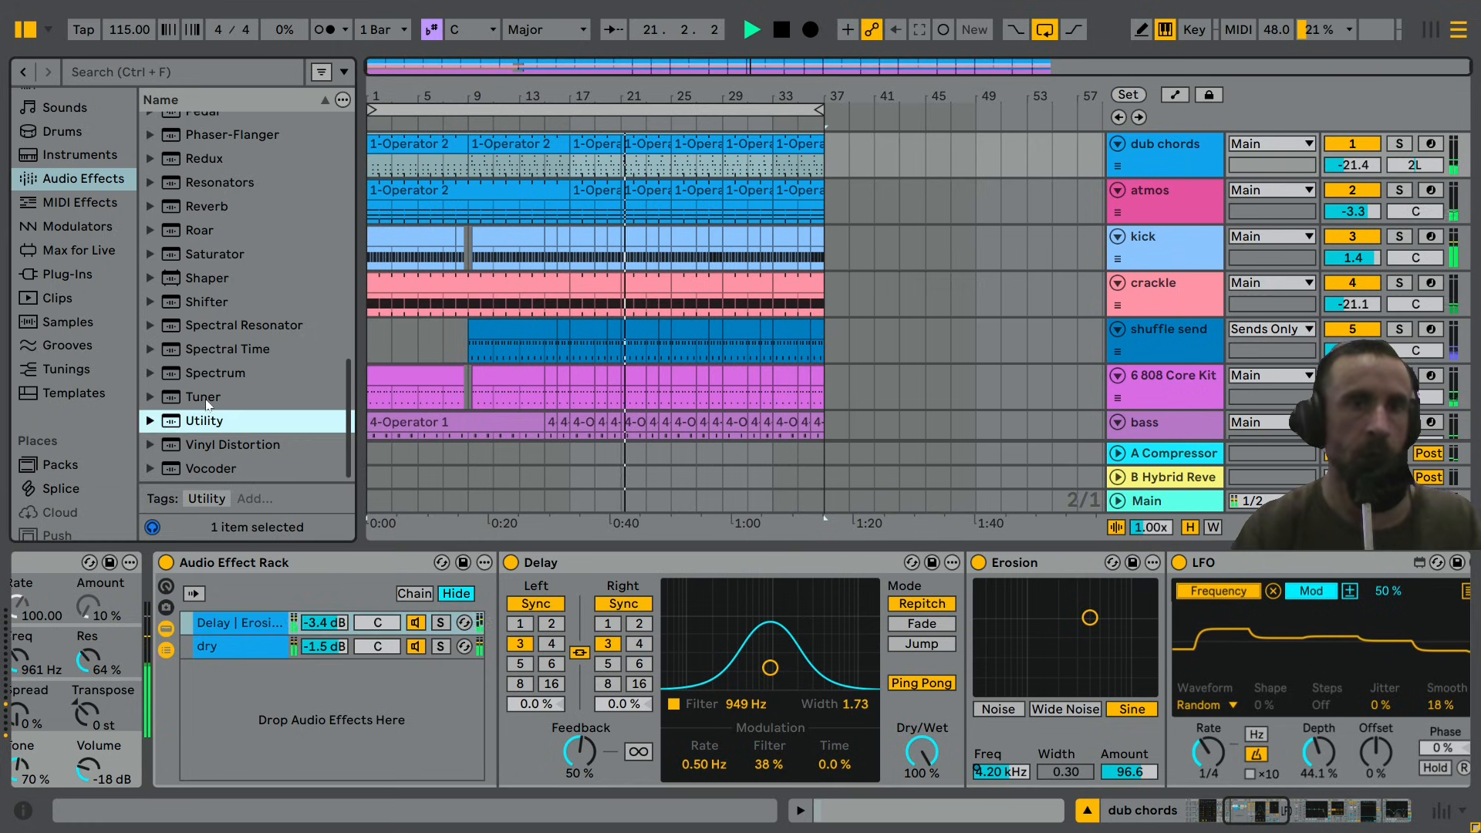
pyautogui.moveTo(211, 400); pyautogui.dragTo(564, 602)
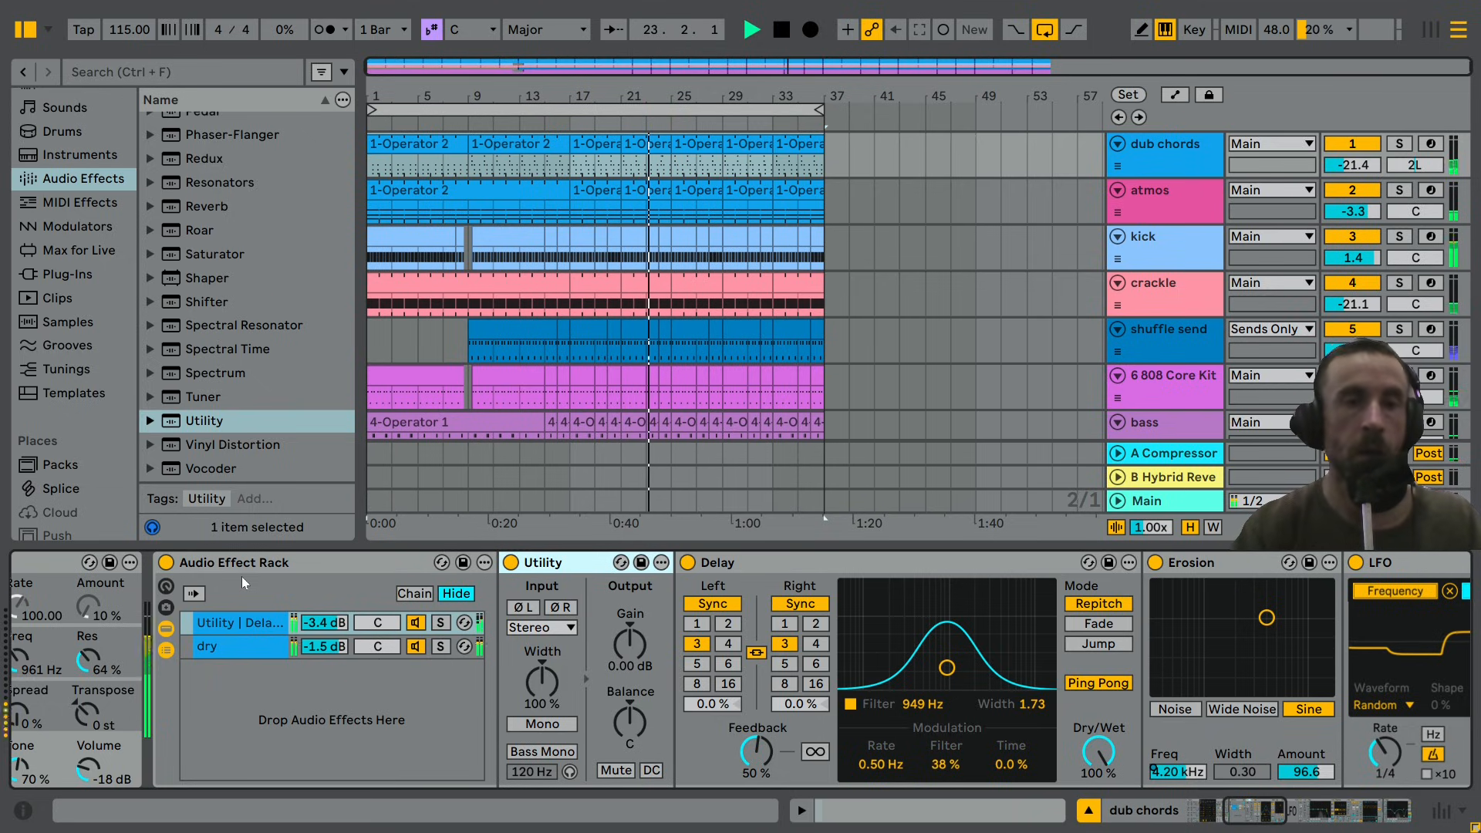
pyautogui.rightClick(626, 646)
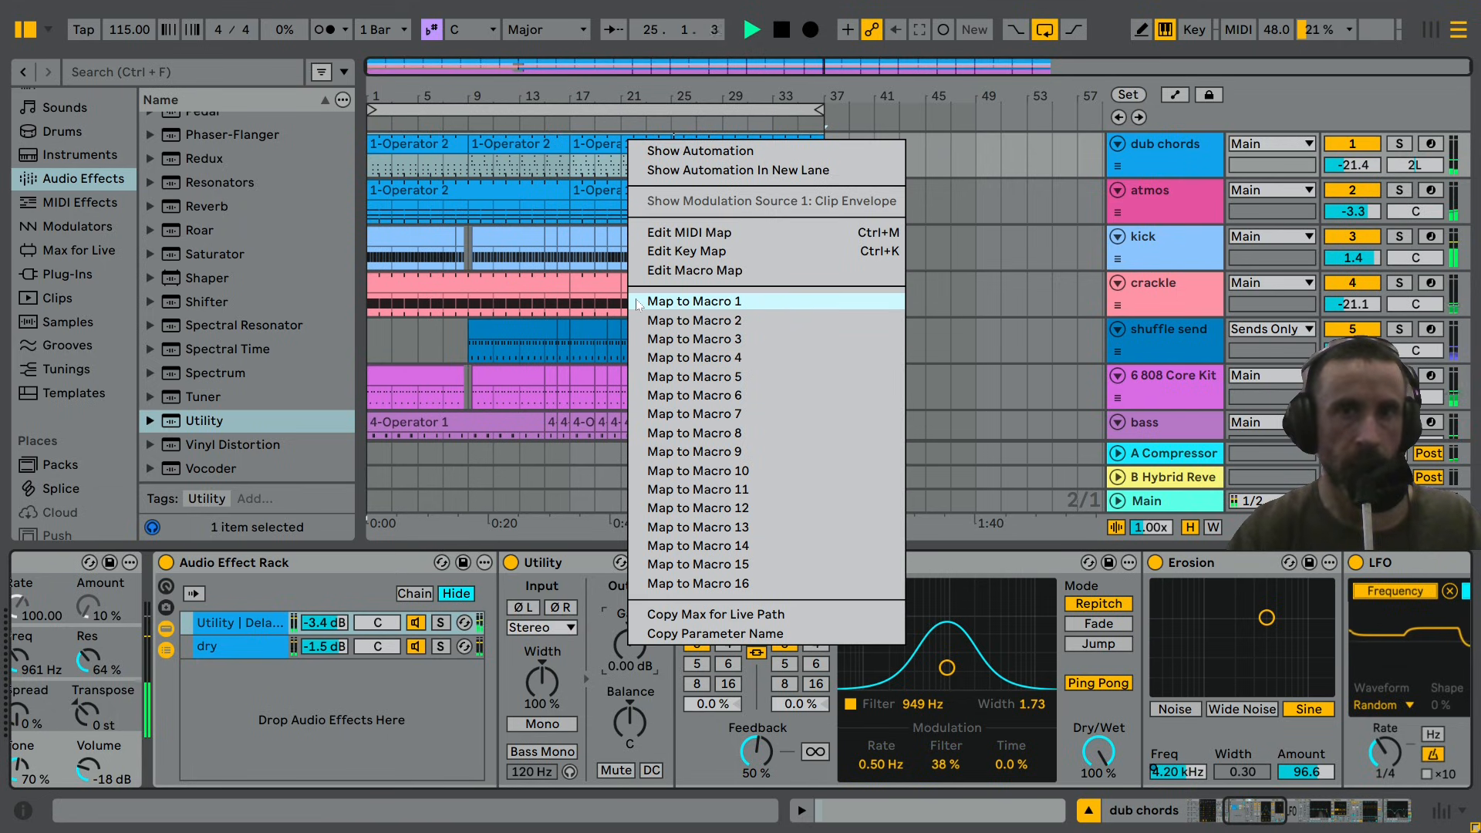
pyautogui.click(694, 301)
# Limit the Gain macro mapping's maximum to 0.00 dB and set the macro to 0.00 dB.
pyautogui.click(466, 562)
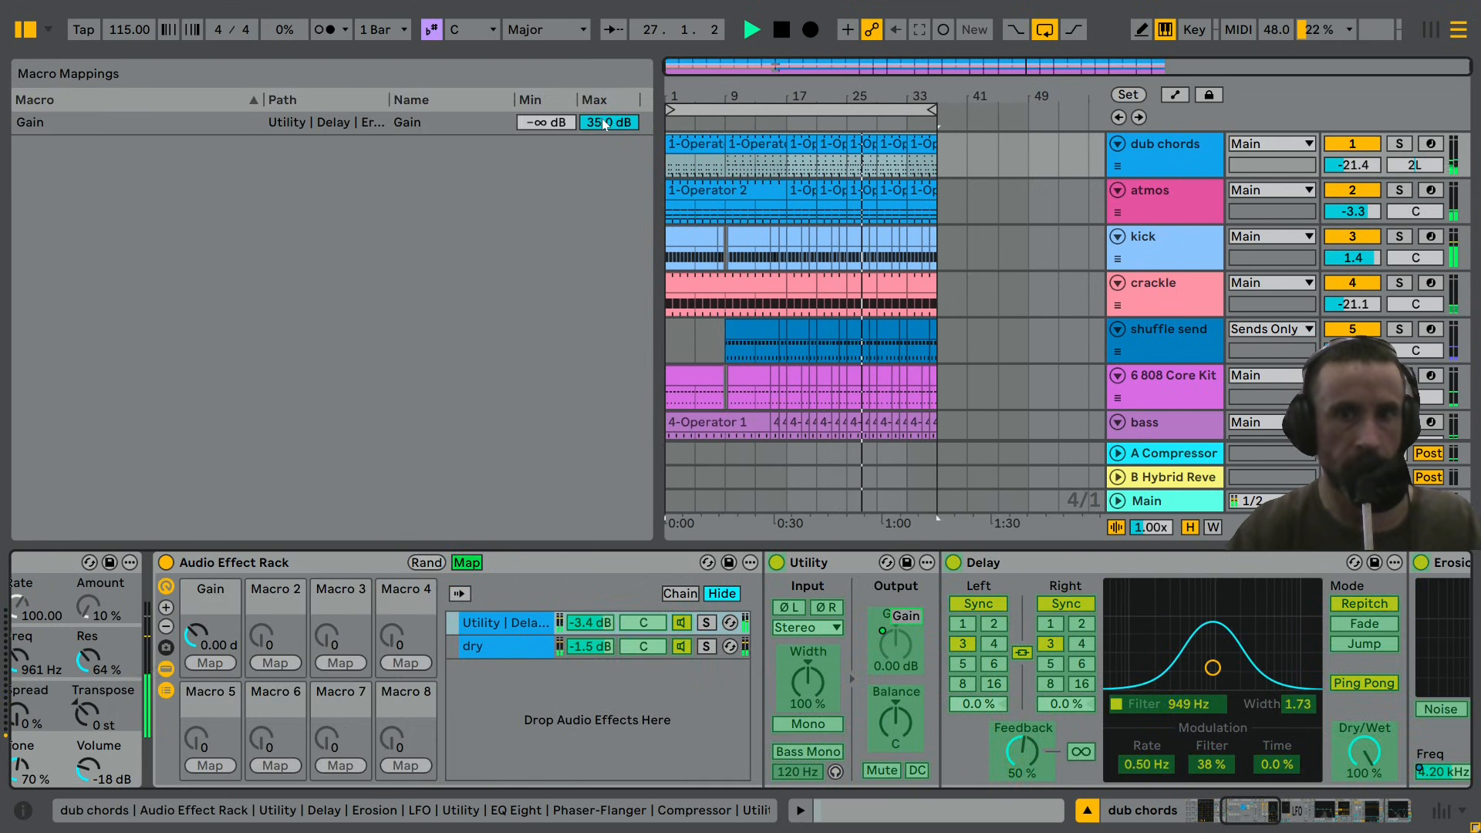
pyautogui.moveTo(605, 125); pyautogui.dragTo(605, 193)
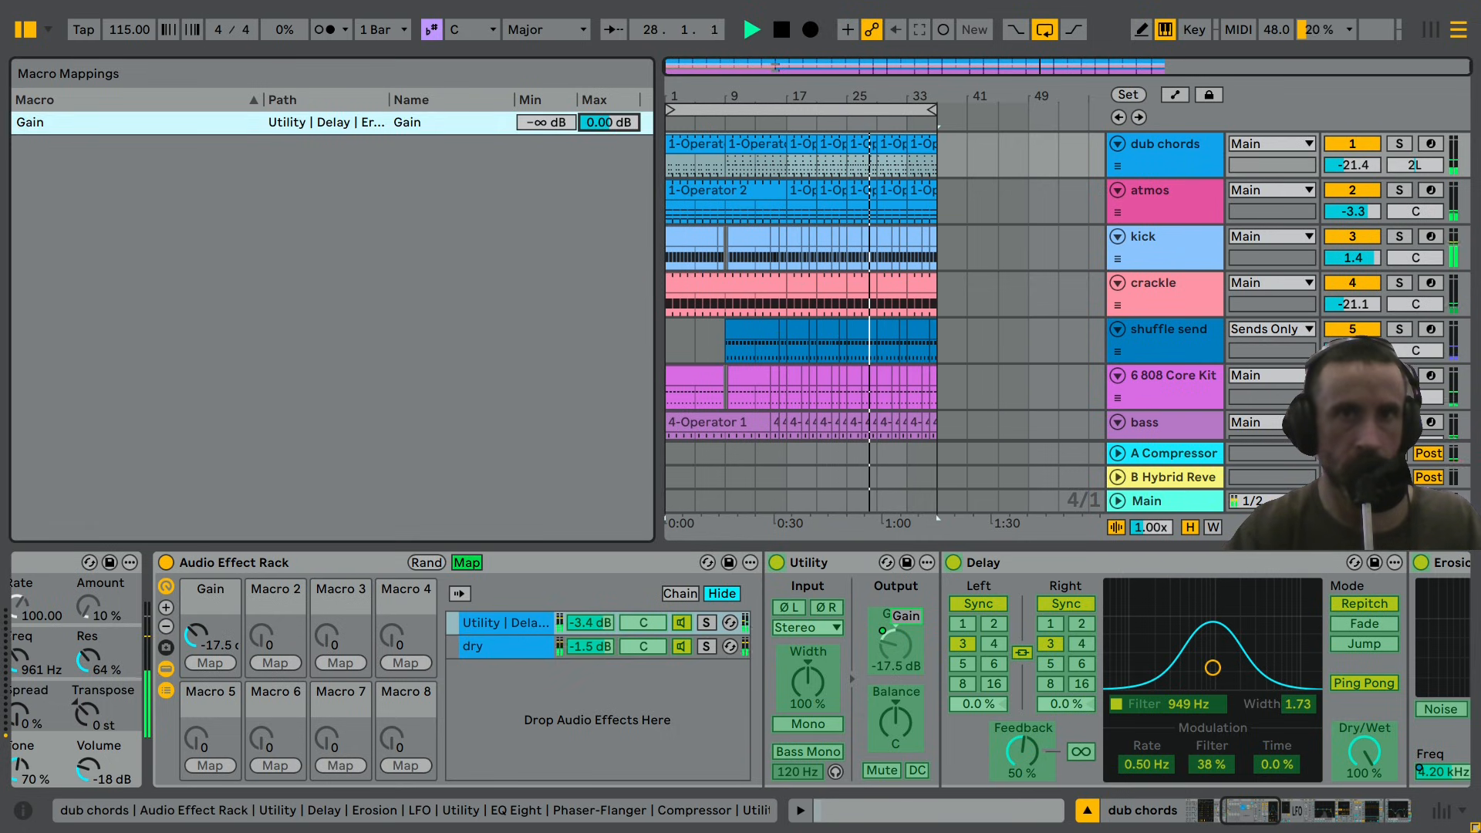
pyautogui.click(466, 562)
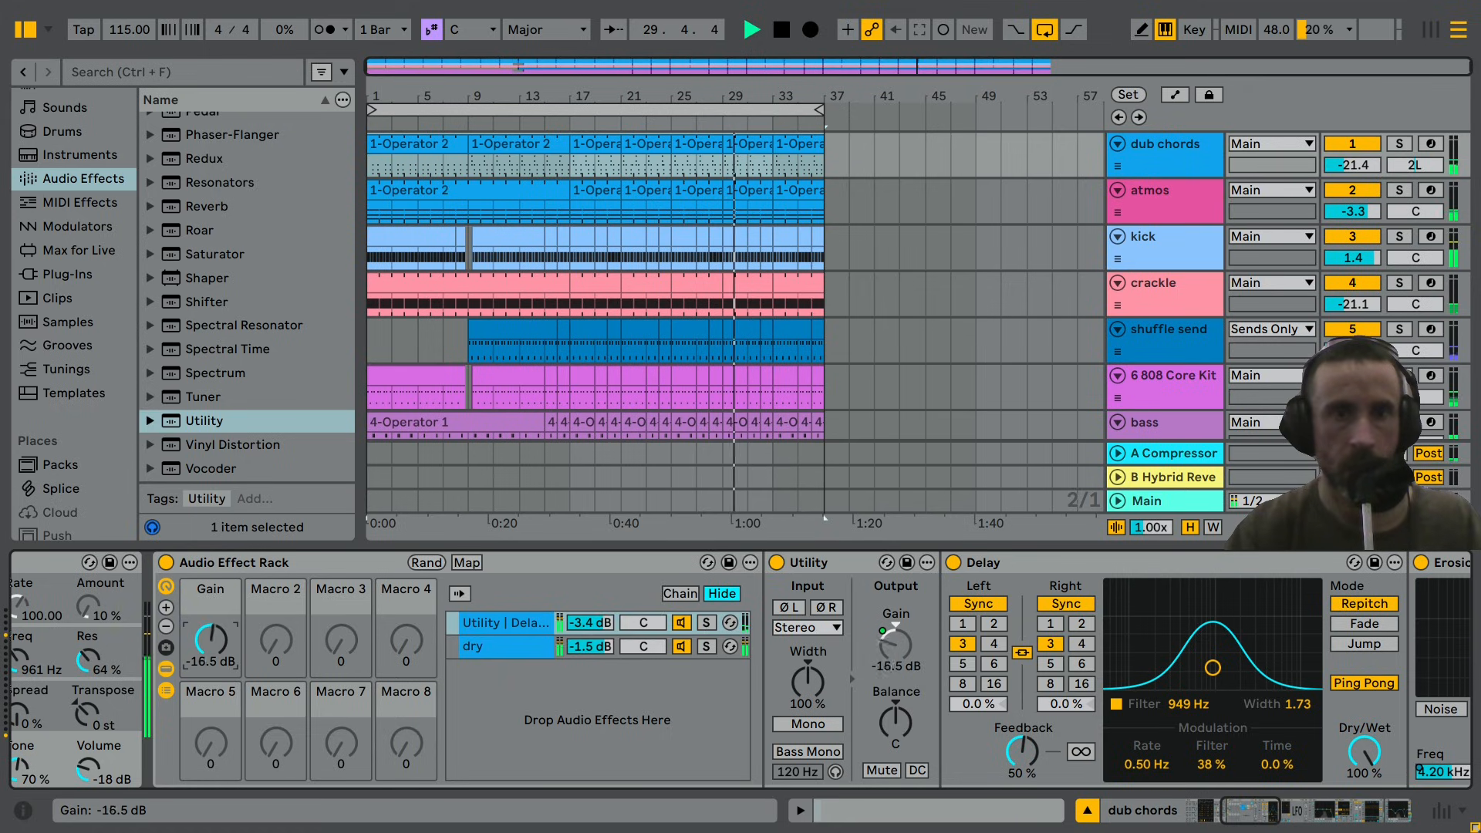
pyautogui.moveTo(210, 640); pyautogui.dragTo(211, 586)
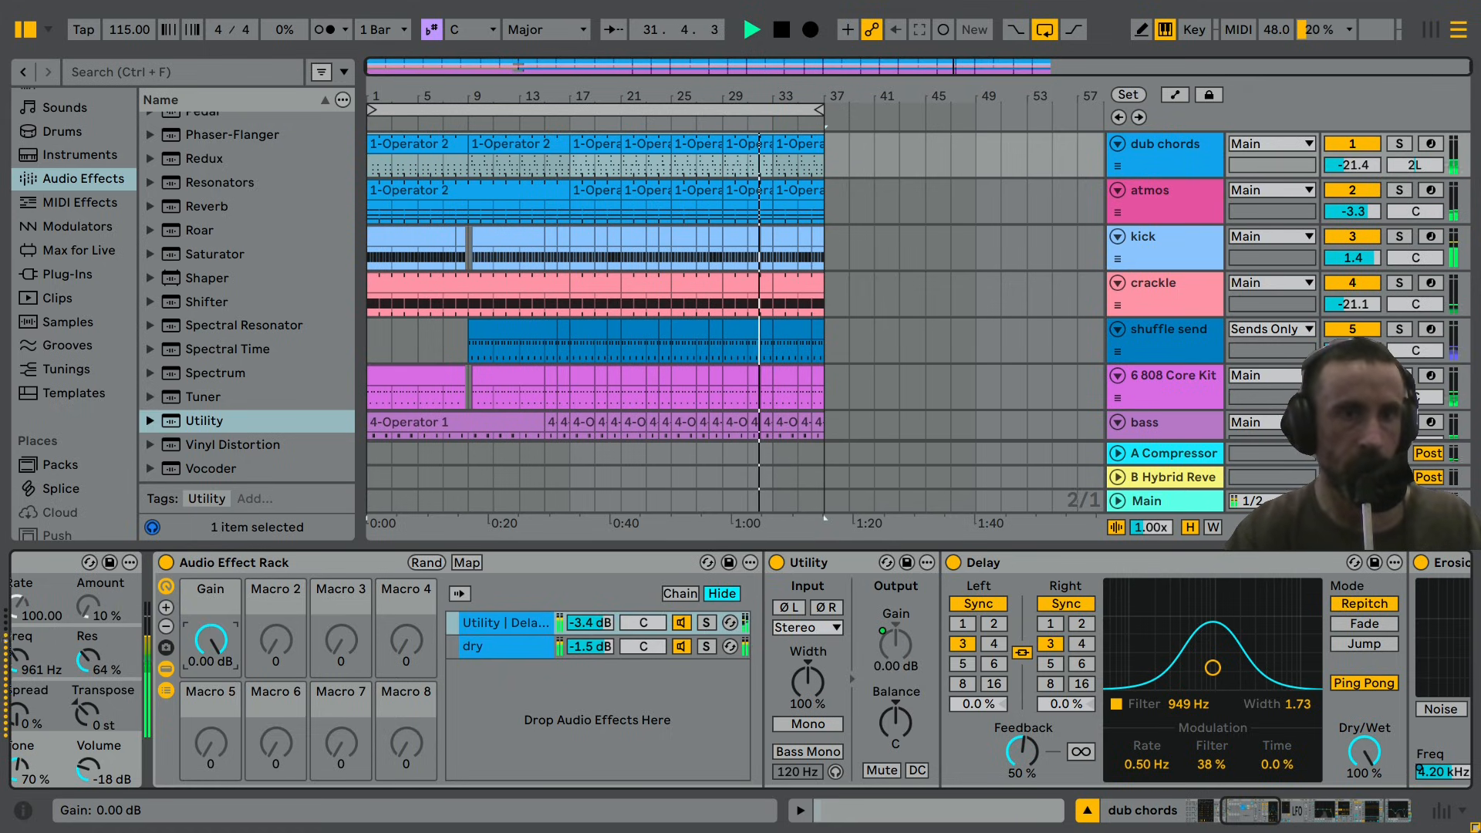
pyautogui.moveTo(211, 640)
pyautogui.mouseDown()
pyautogui.moveTo(210, 741)
pyautogui.moveTo(211, 641)
pyautogui.mouseUp()
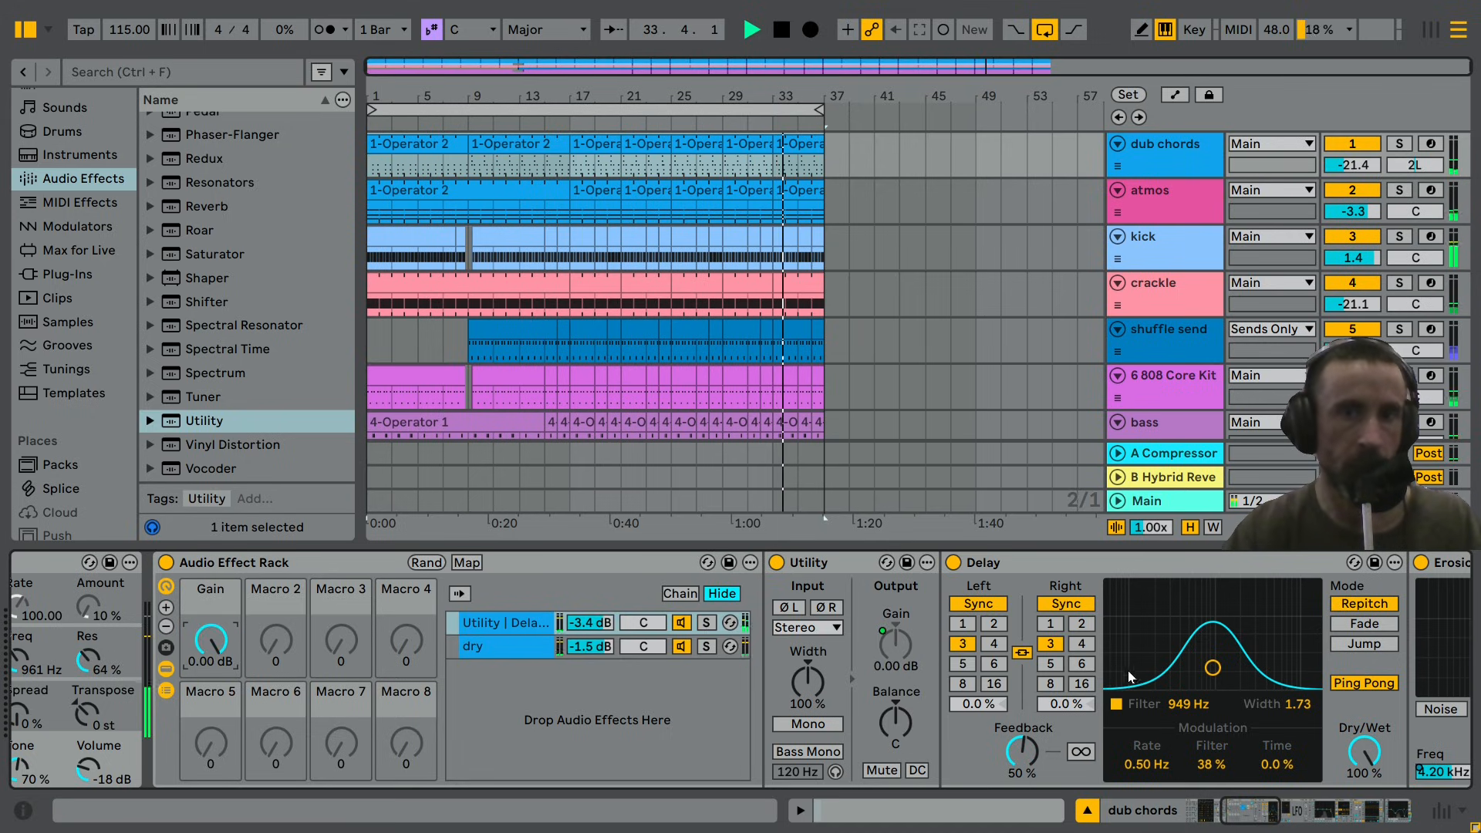
# Insert a Reverb between the Audio Effect Rack and the final EQ Eight on the dub chords track.
pyautogui.moveTo(1245, 822); pyautogui.dragTo(1381, 806)
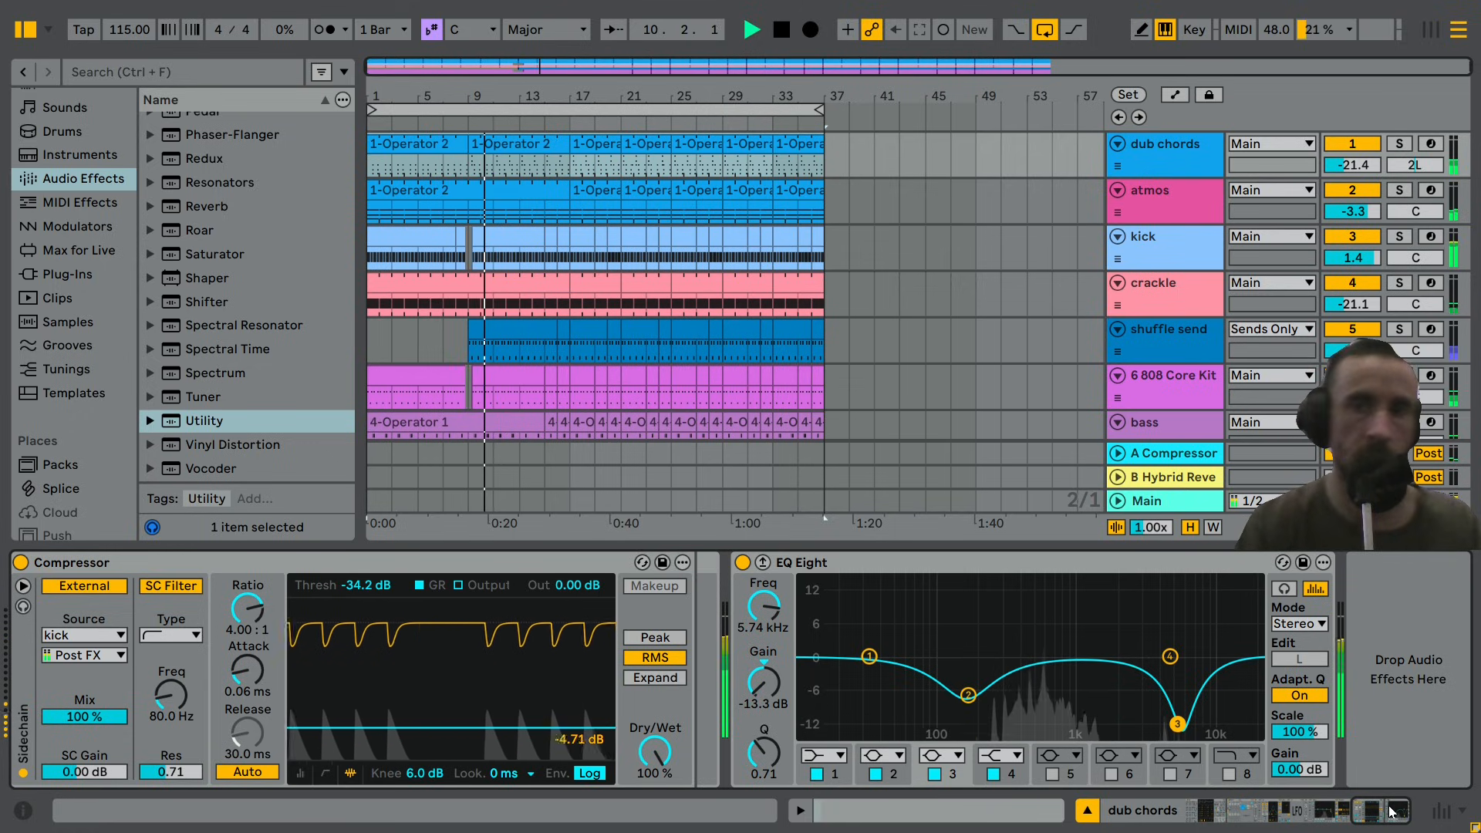
pyautogui.moveTo(1390, 812); pyautogui.dragTo(1405, 818)
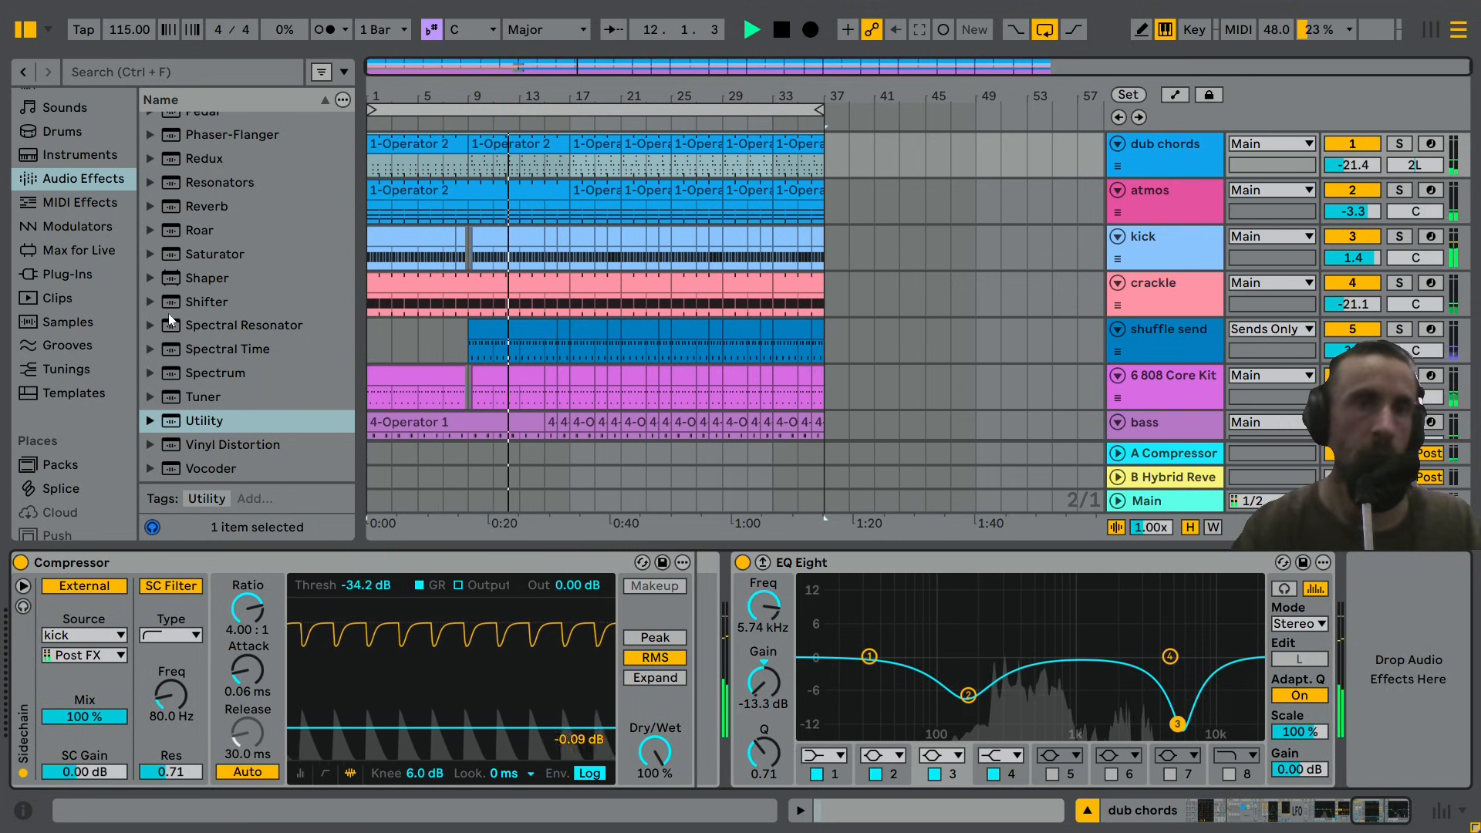
pyautogui.click(211, 206)
pyautogui.moveTo(652, 515); pyautogui.dragTo(731, 642)
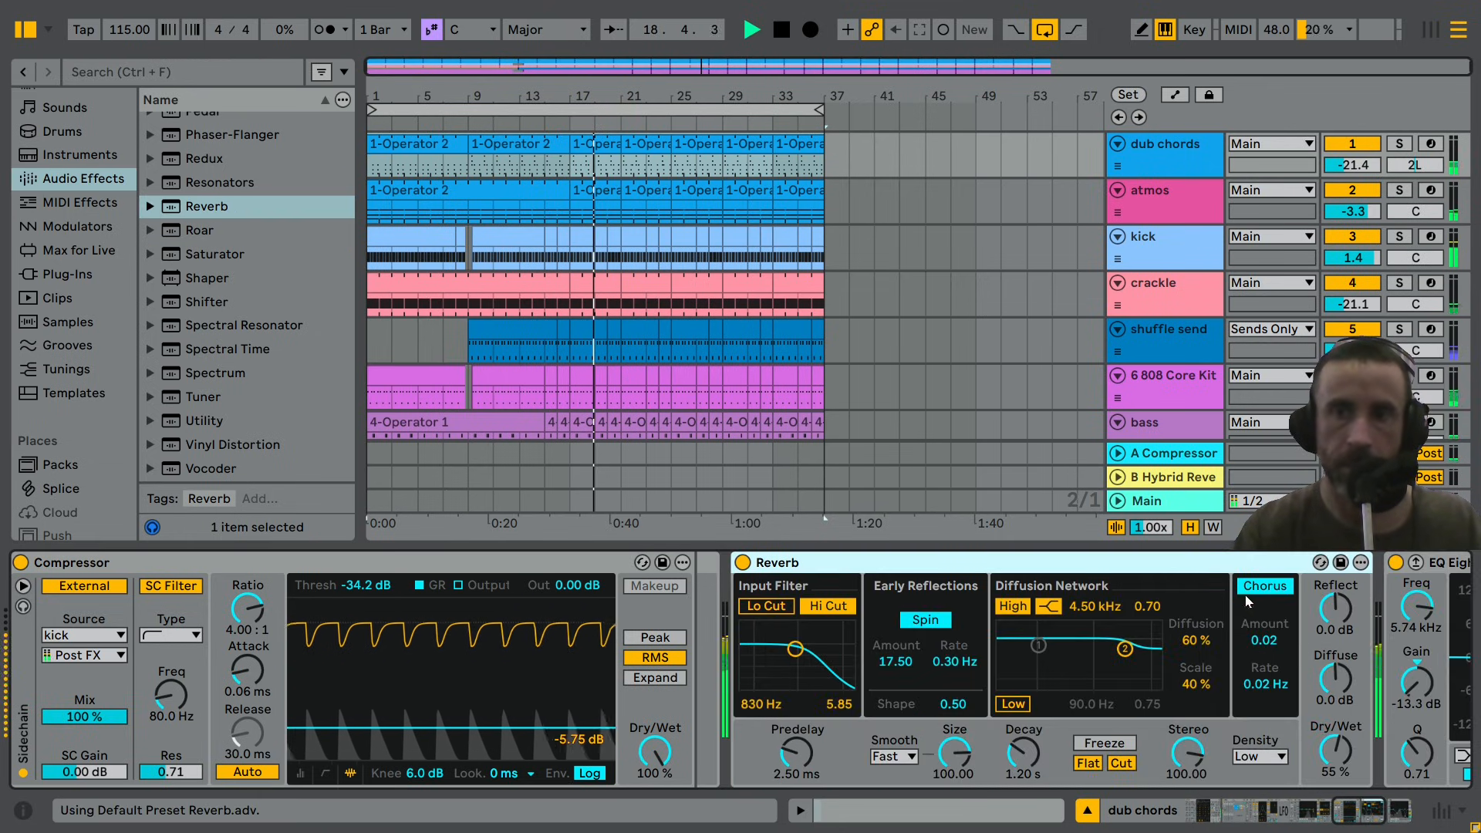
# Swap the Reverb's preset to Large Hall and leave preset swapping.
pyautogui.click(1320, 562)
pyautogui.scroll(-5, 208, 328)
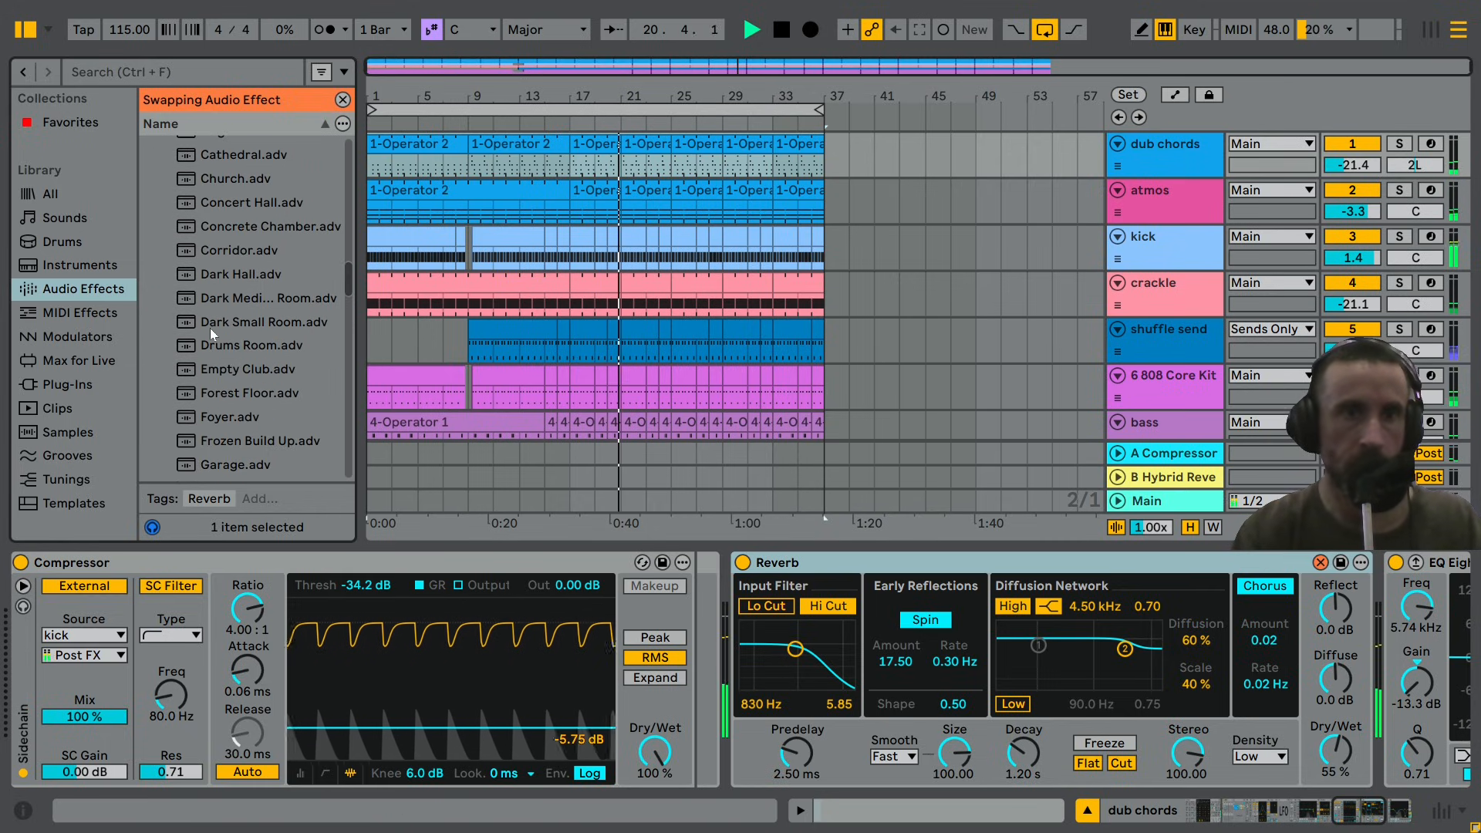
pyautogui.scroll(-2, 261, 439)
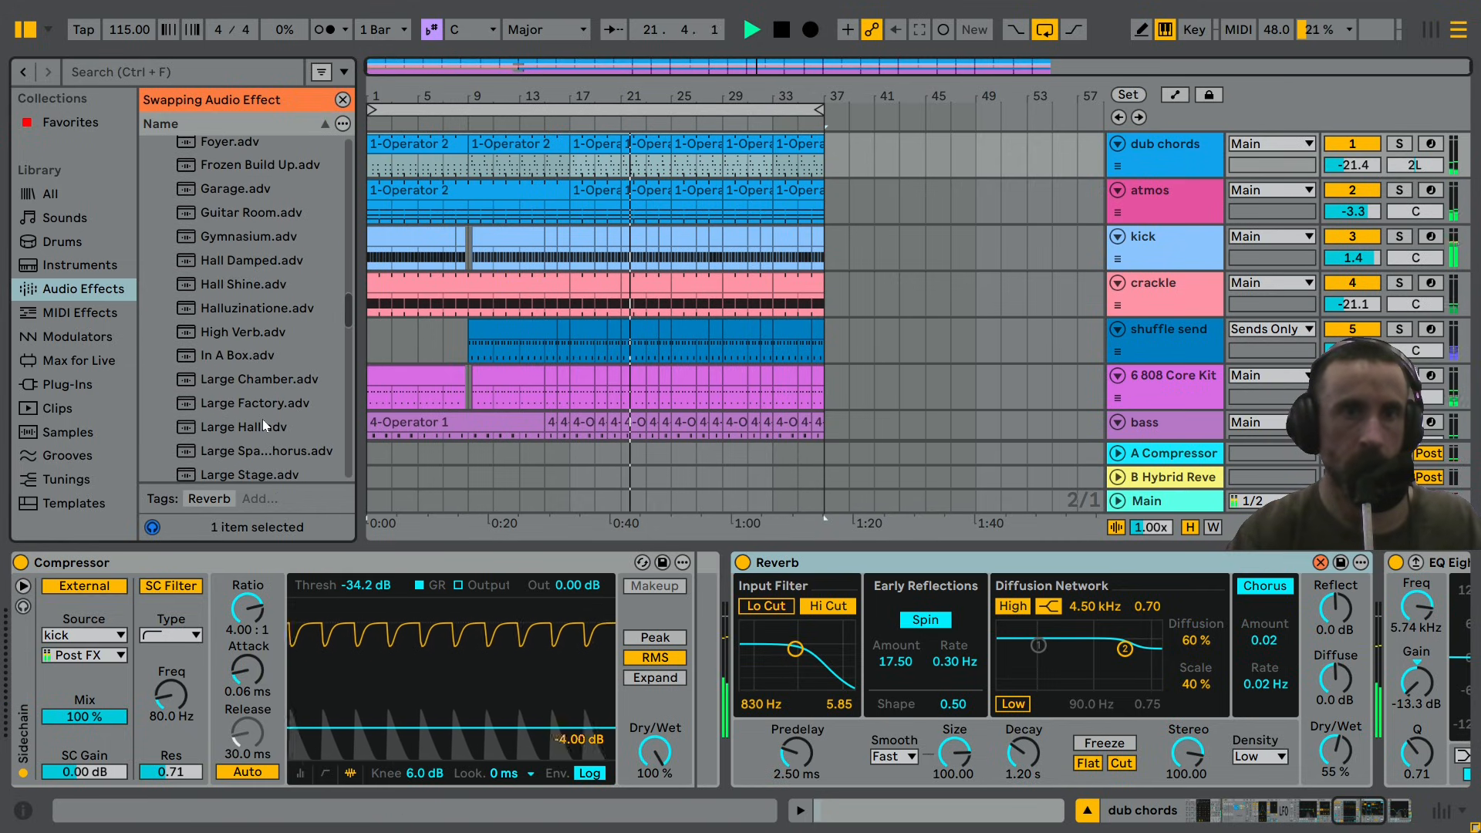
pyautogui.click(259, 431)
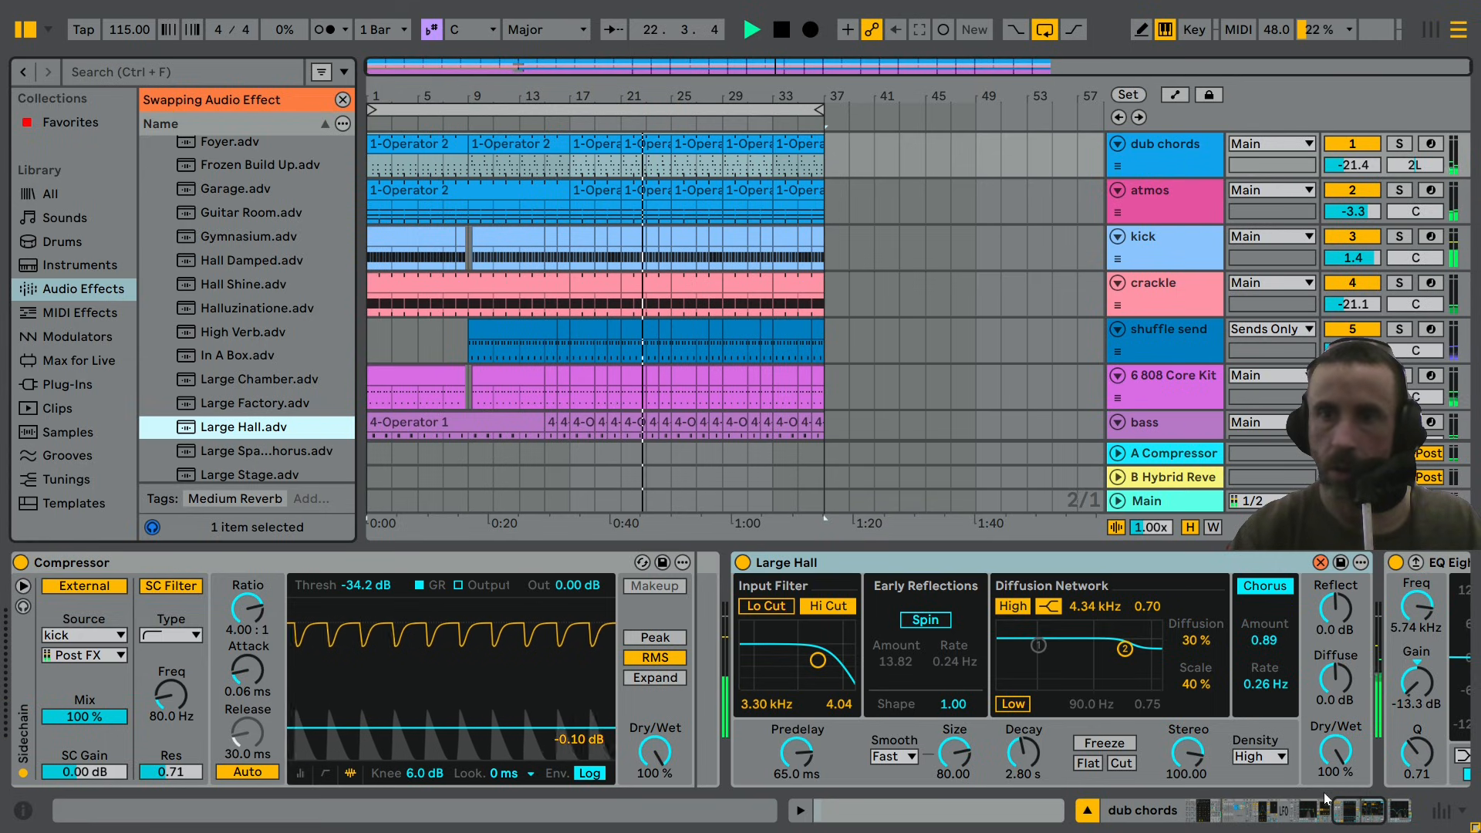
pyautogui.click(1388, 816)
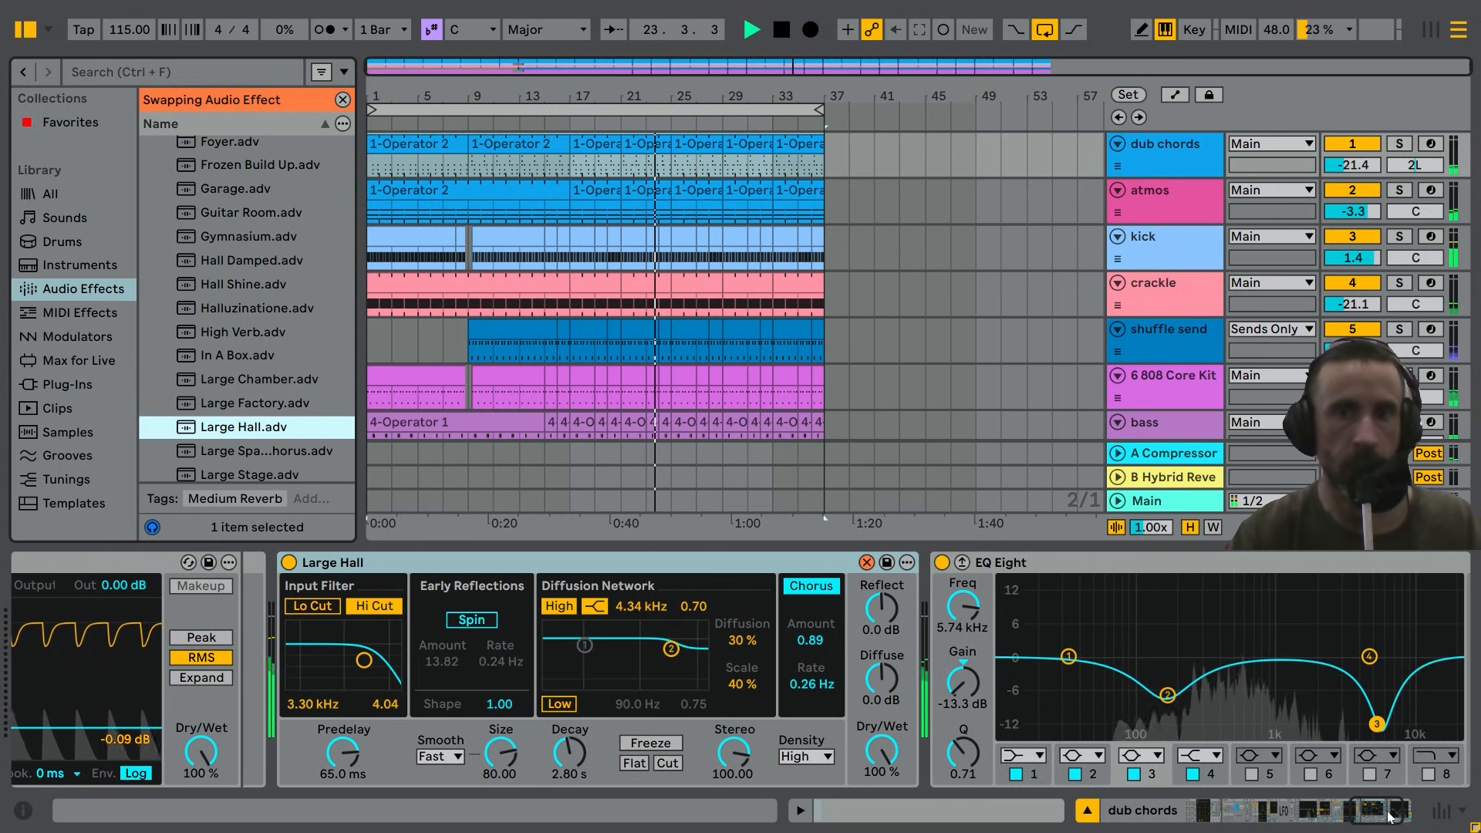
pyautogui.click(868, 562)
# Group the Large Hall reverb into its own Audio Effect Rack.
pyautogui.click(868, 561)
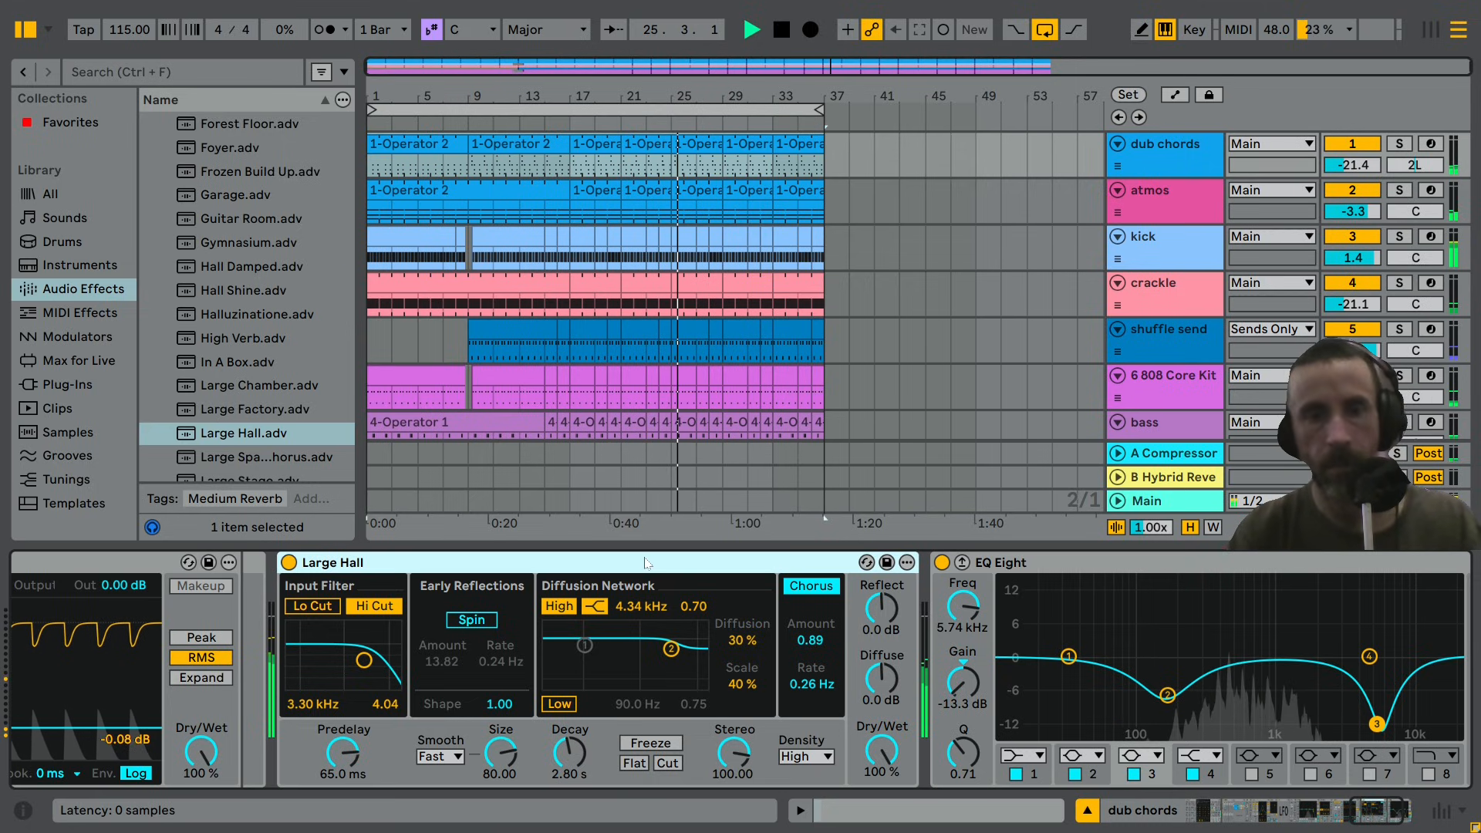
pyautogui.hotkey('ctrl', 'g')
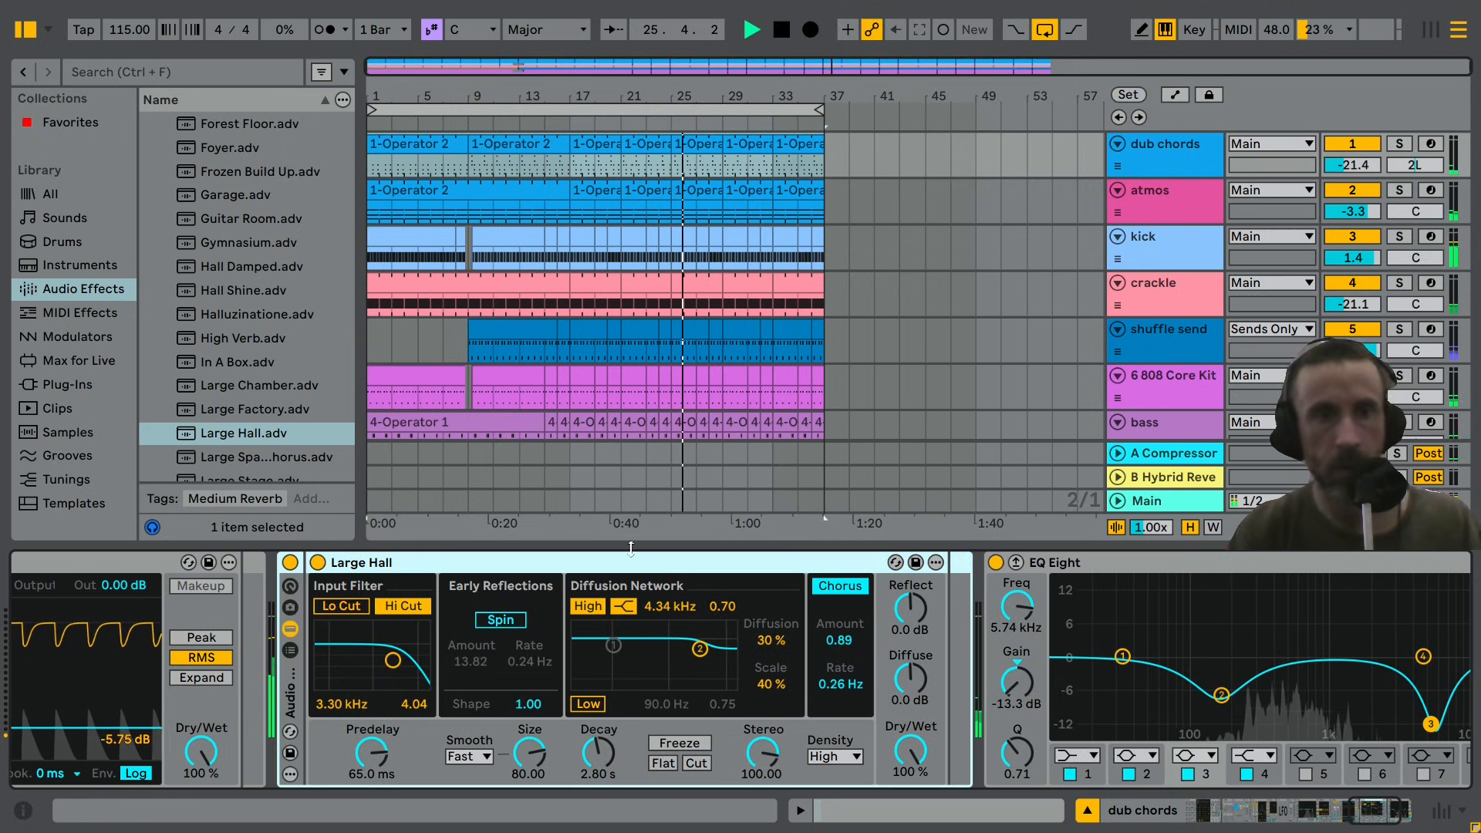
# Show the chain list of the Large Hall rack and create a second, empty chain in it.
pyautogui.click(291, 650)
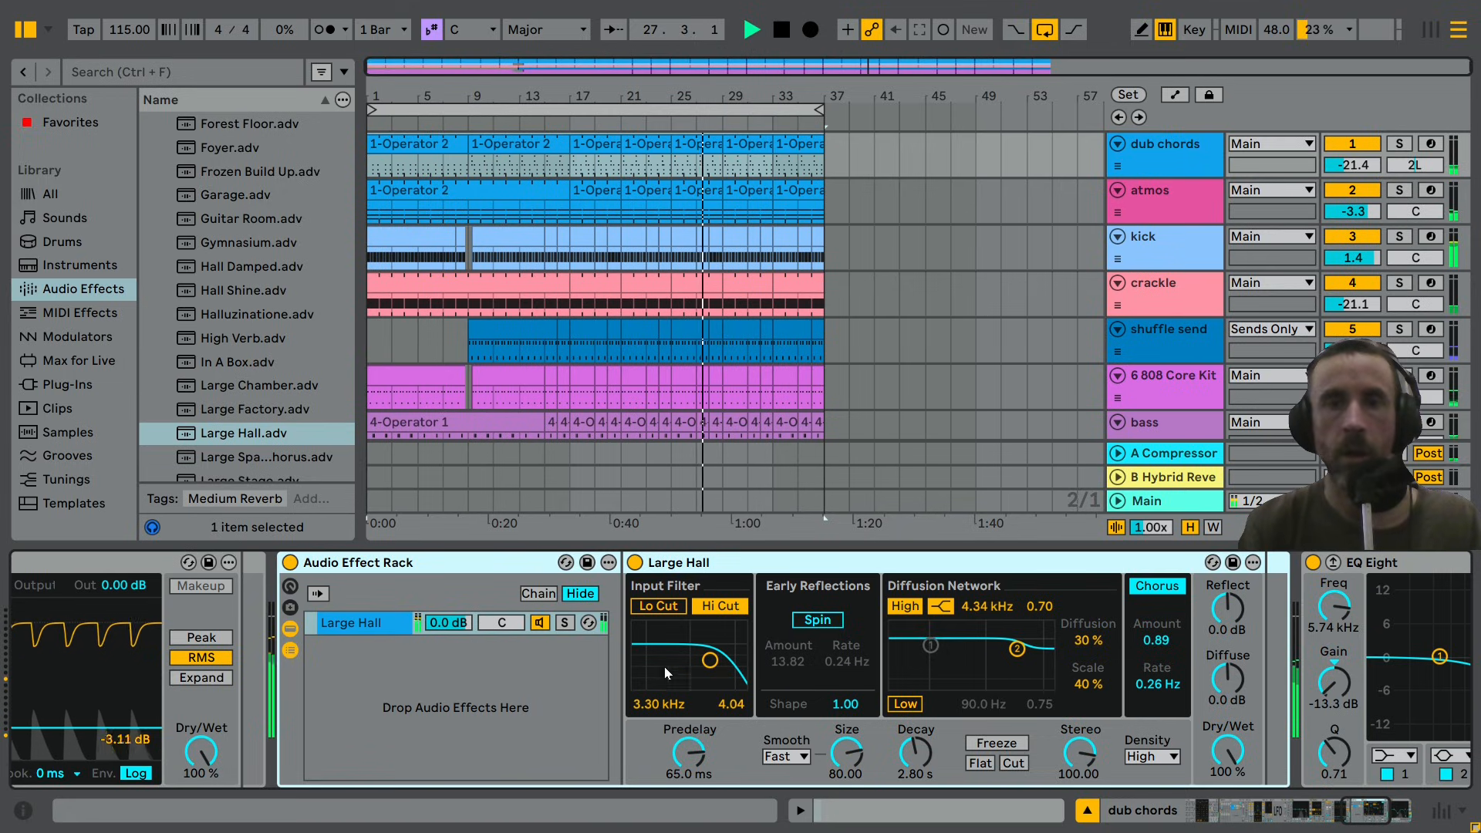
pyautogui.rightClick(403, 648)
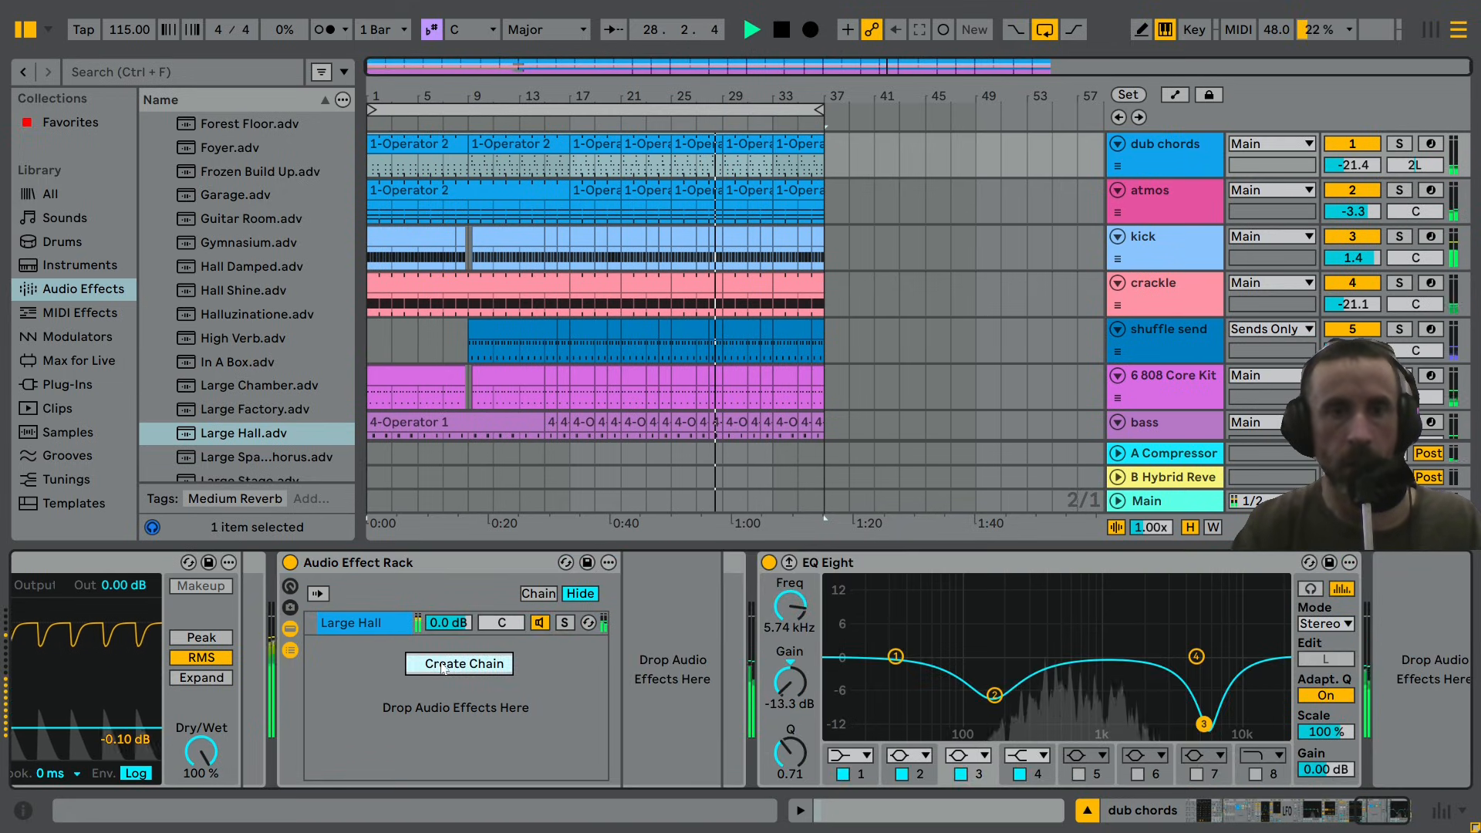
pyautogui.click(455, 661)
pyautogui.moveTo(1394, 812); pyautogui.dragTo(1411, 816)
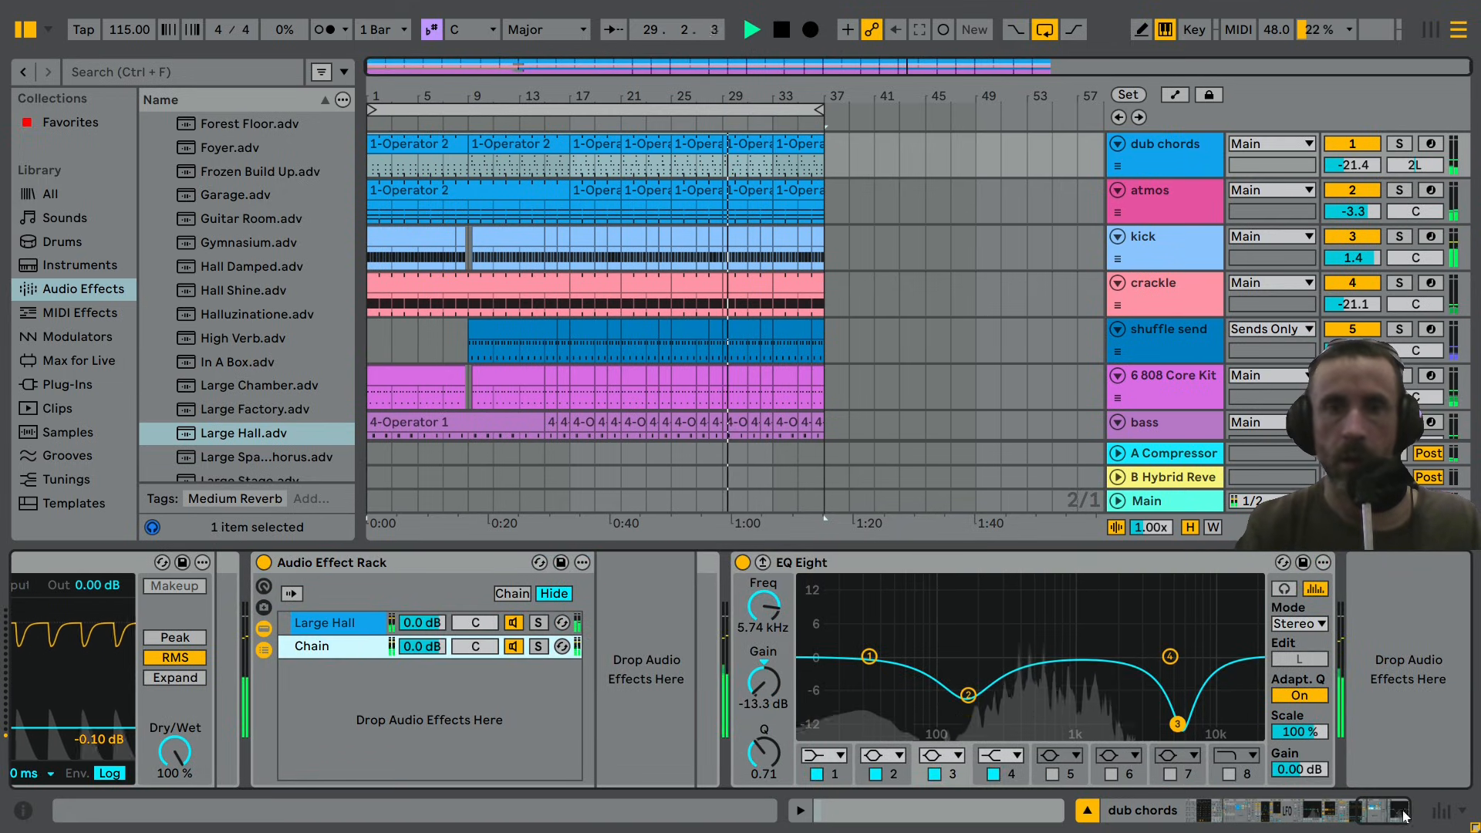
# Insert an EQ Eight before the Large Hall reverb in the rack's reverb chain.
pyautogui.click(324, 622)
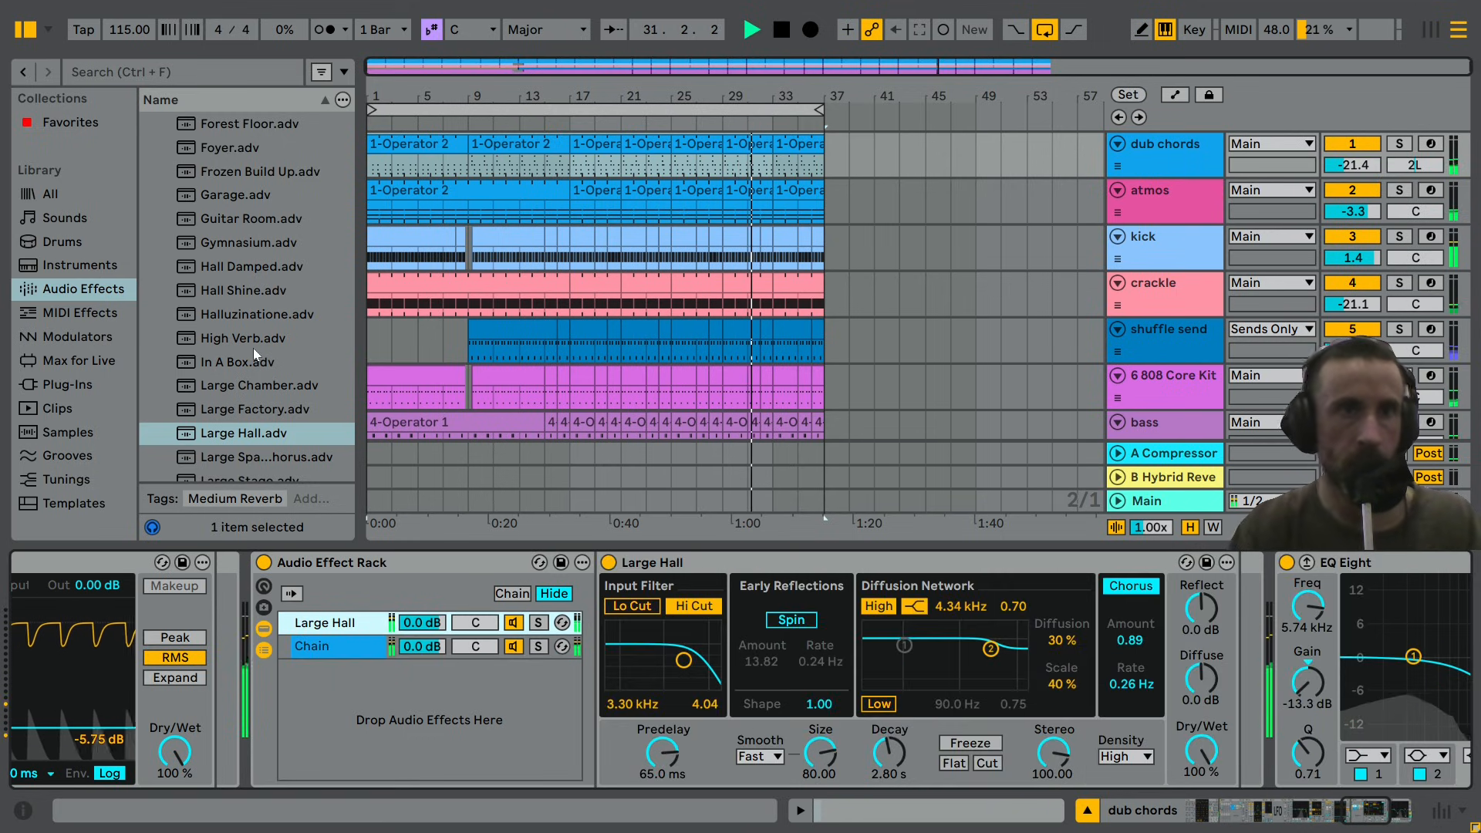
pyautogui.scroll(3, 253, 349)
pyautogui.scroll(3, 255, 354)
pyautogui.scroll(5, 256, 349)
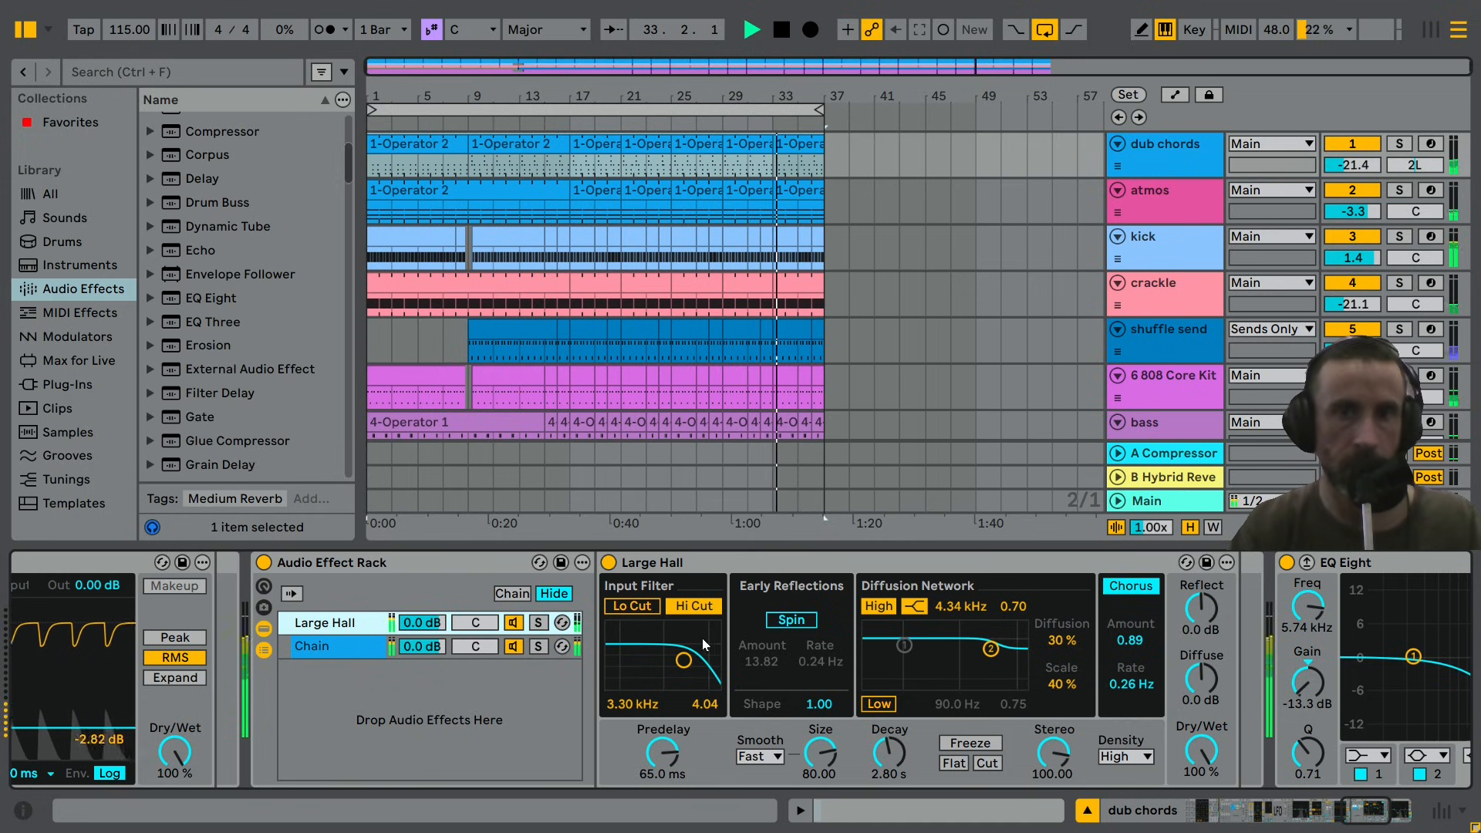
pyautogui.click(226, 300)
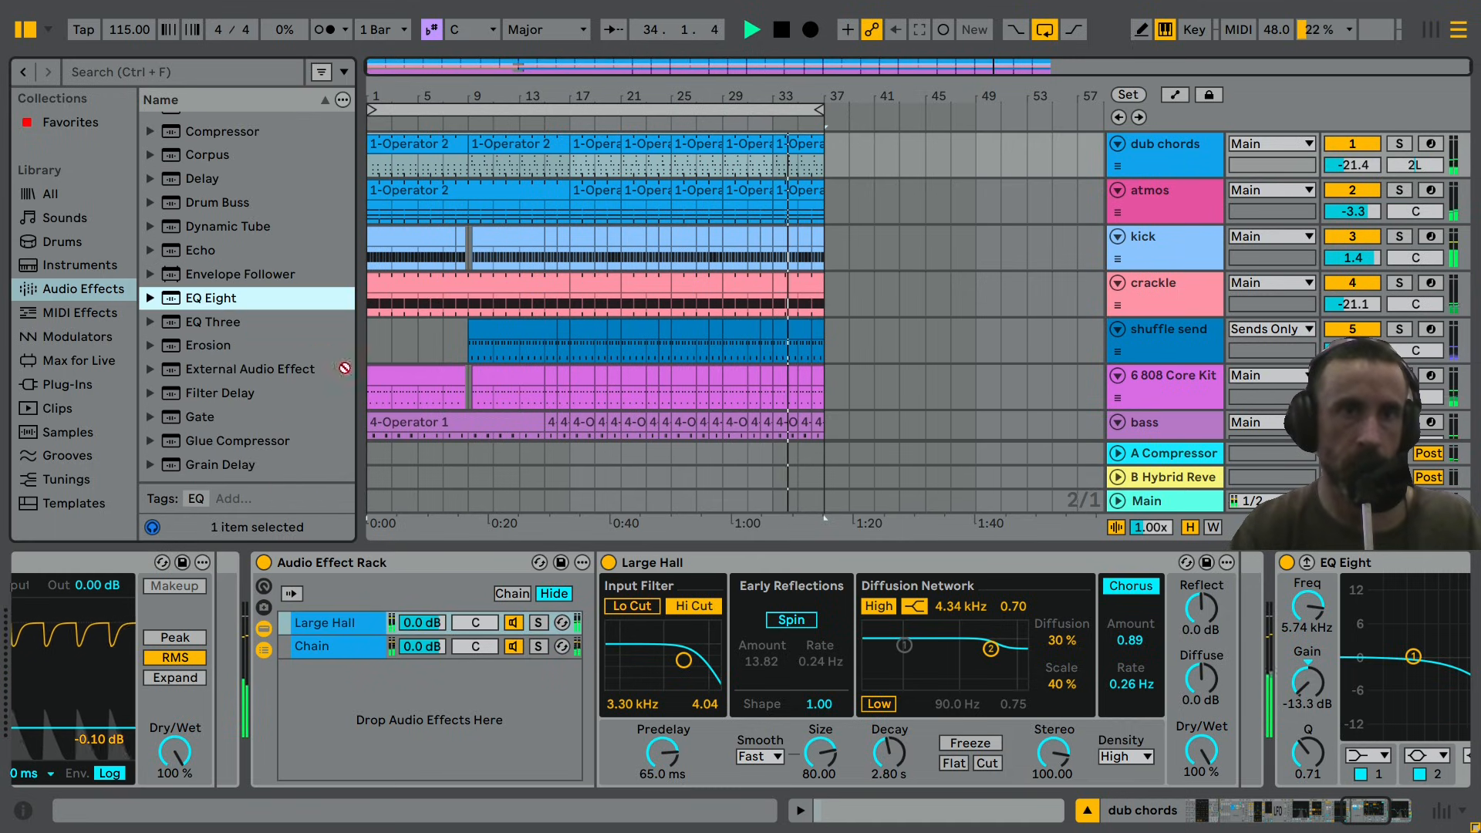
pyautogui.moveTo(344, 368); pyautogui.dragTo(659, 654)
pyautogui.moveTo(714, 591); pyautogui.dragTo(724, 599)
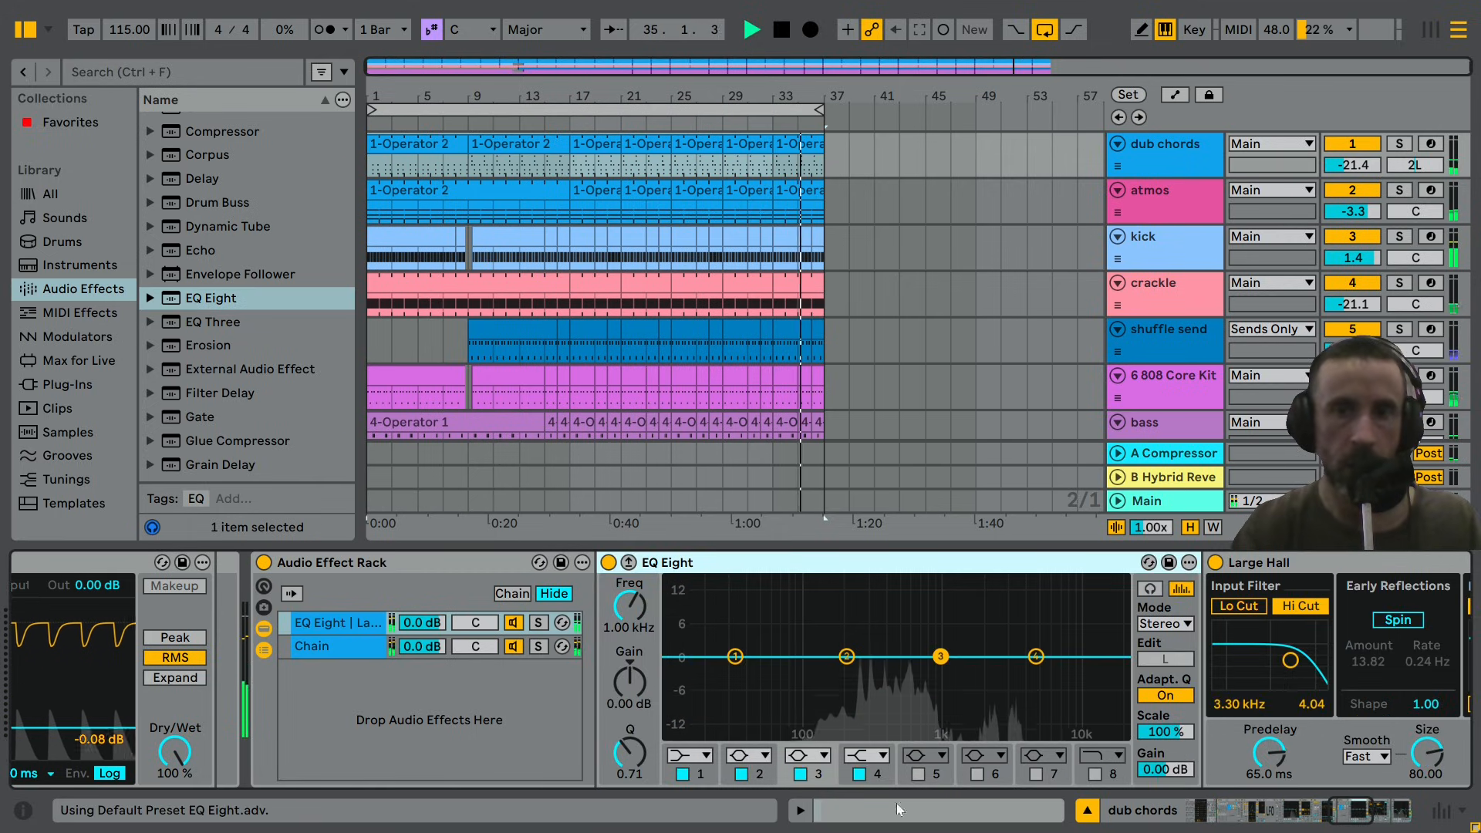
# Change band 1 of the reverb chain's EQ Eight to a steep low cut at 924 Hz.
pyautogui.click(693, 756)
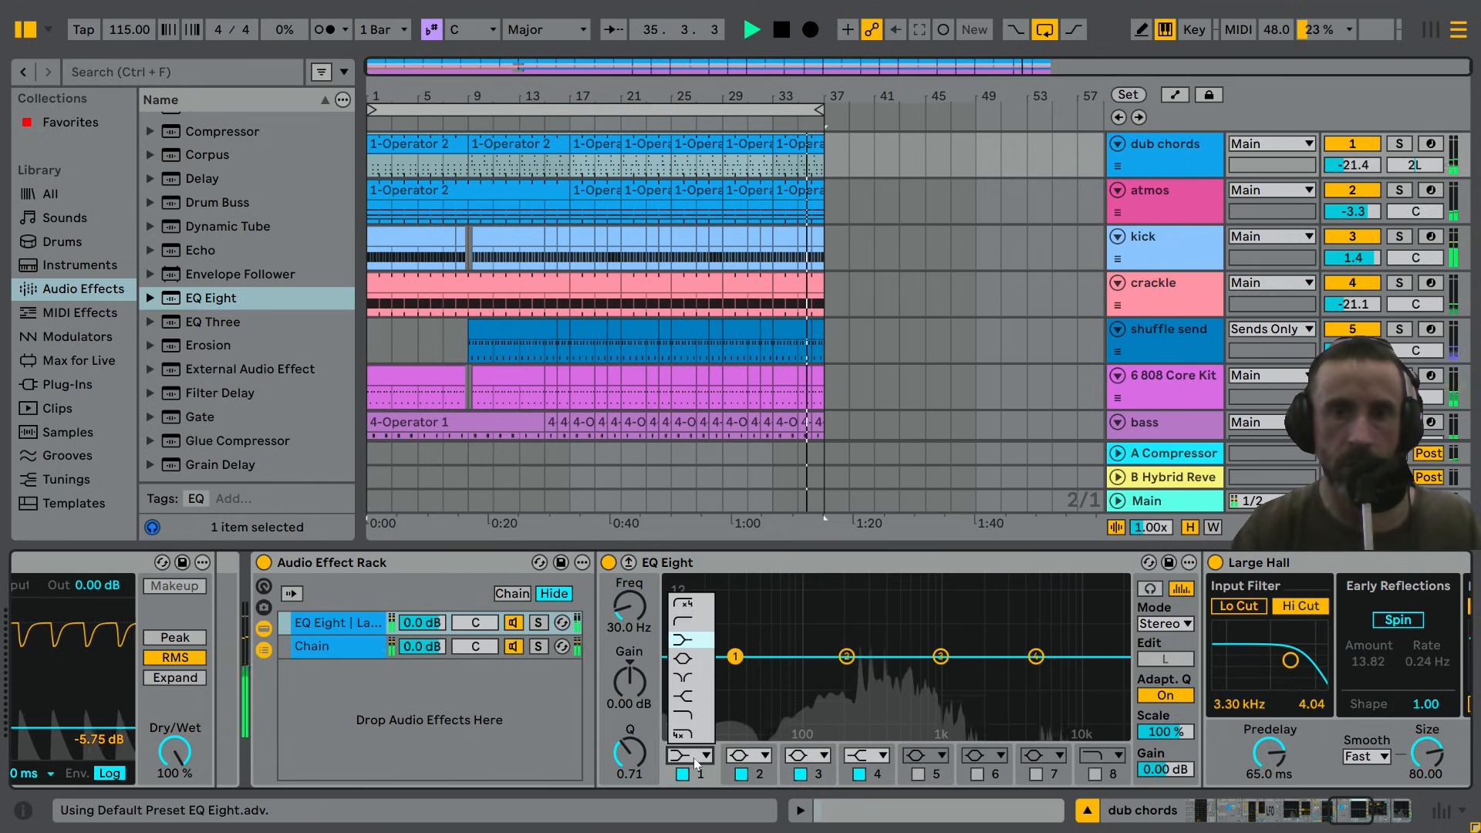
pyautogui.click(682, 603)
pyautogui.moveTo(735, 675); pyautogui.dragTo(899, 675)
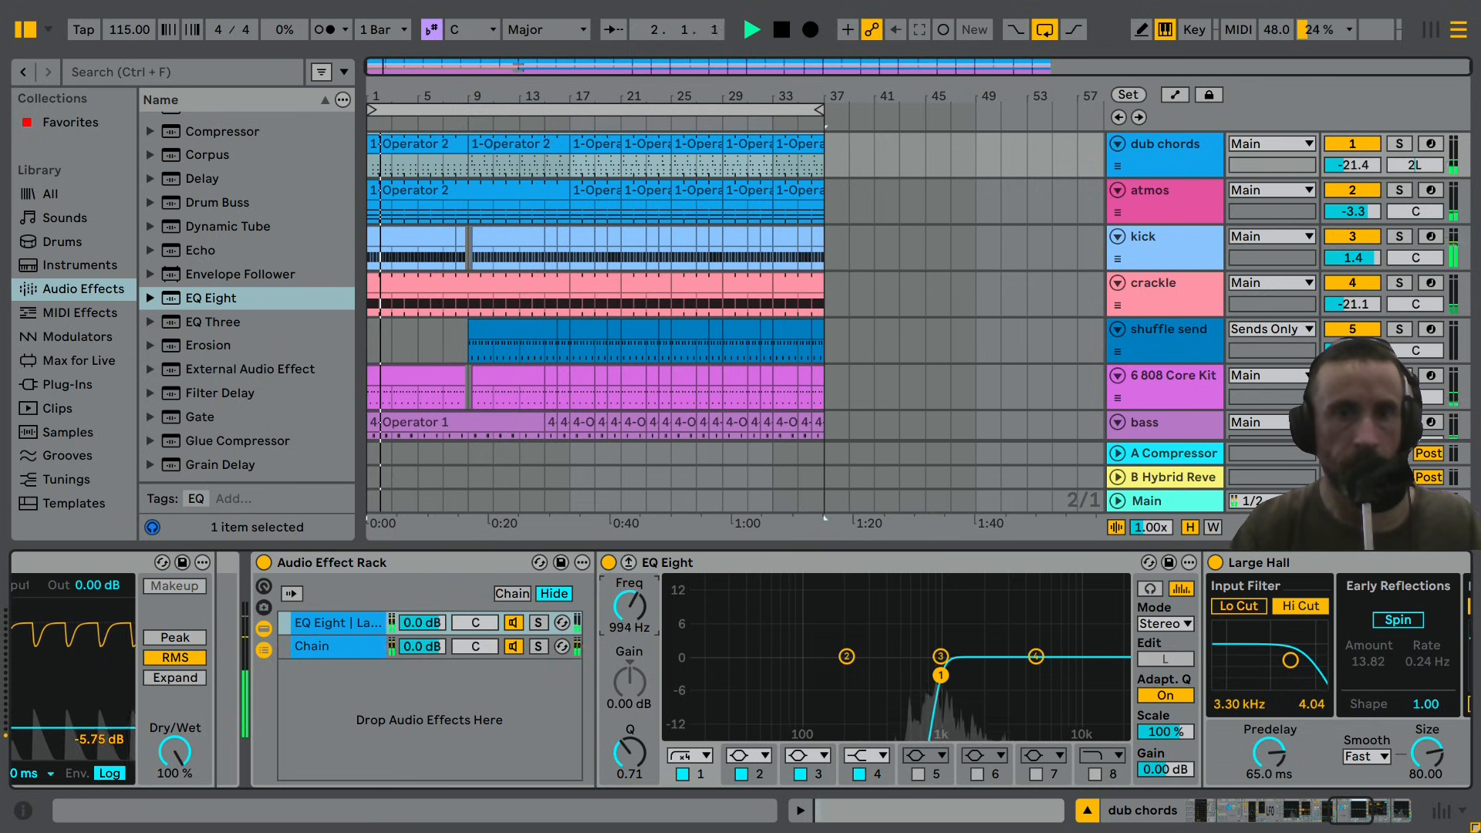
pyautogui.click(1336, 816)
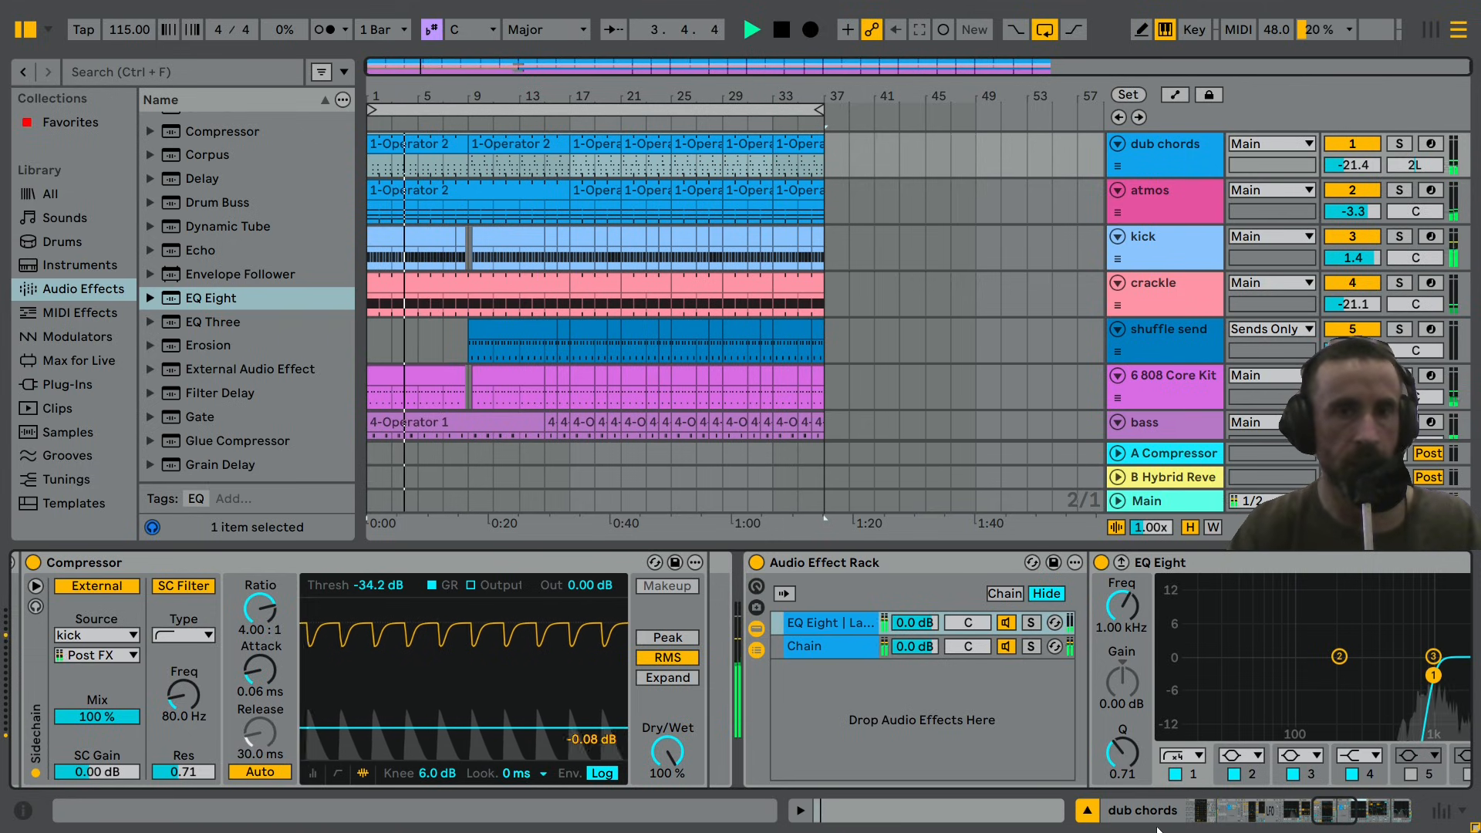
pyautogui.click(1324, 813)
pyautogui.click(1342, 812)
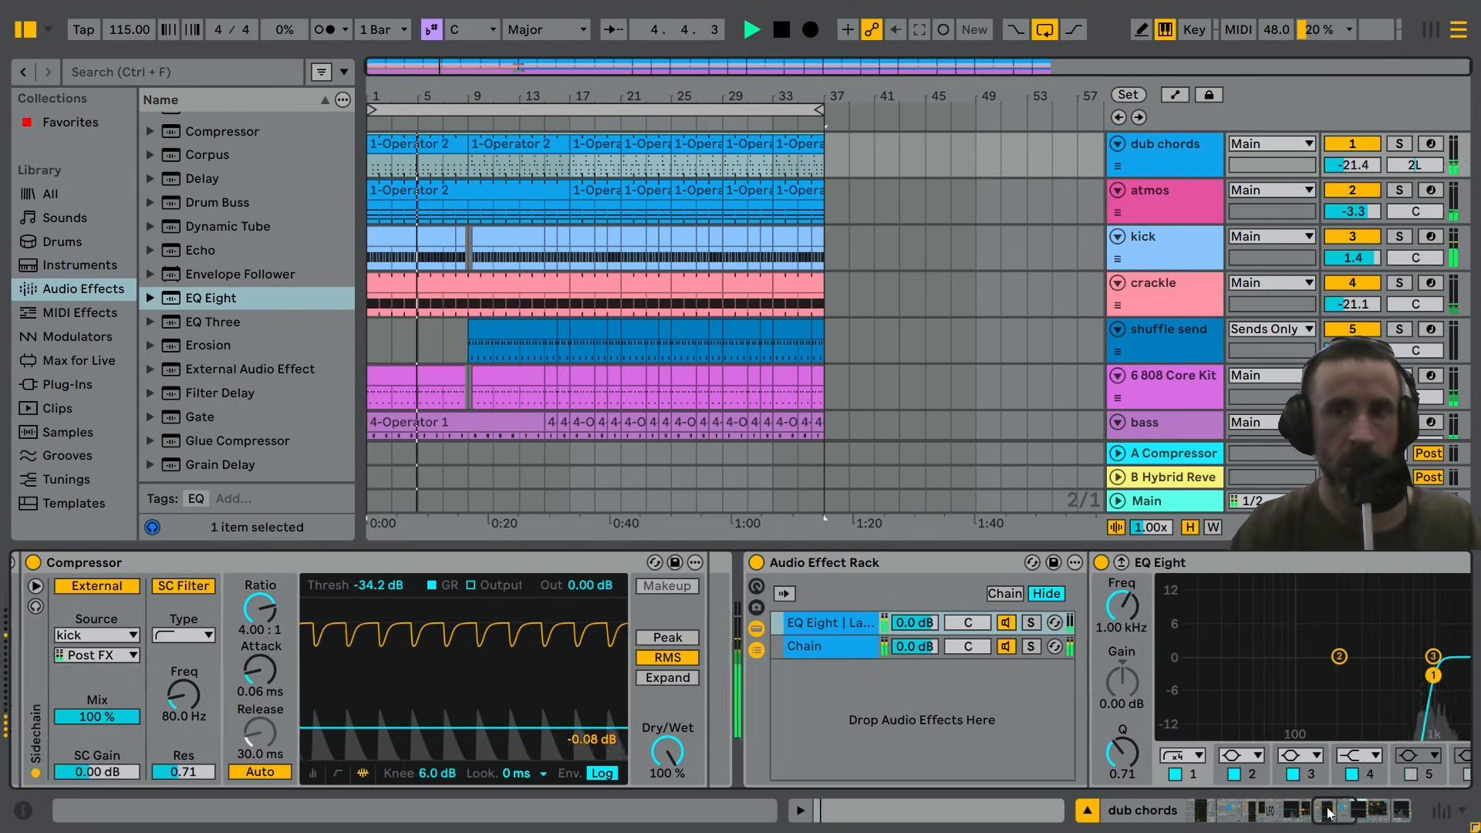
pyautogui.moveTo(1342, 813); pyautogui.dragTo(1346, 812)
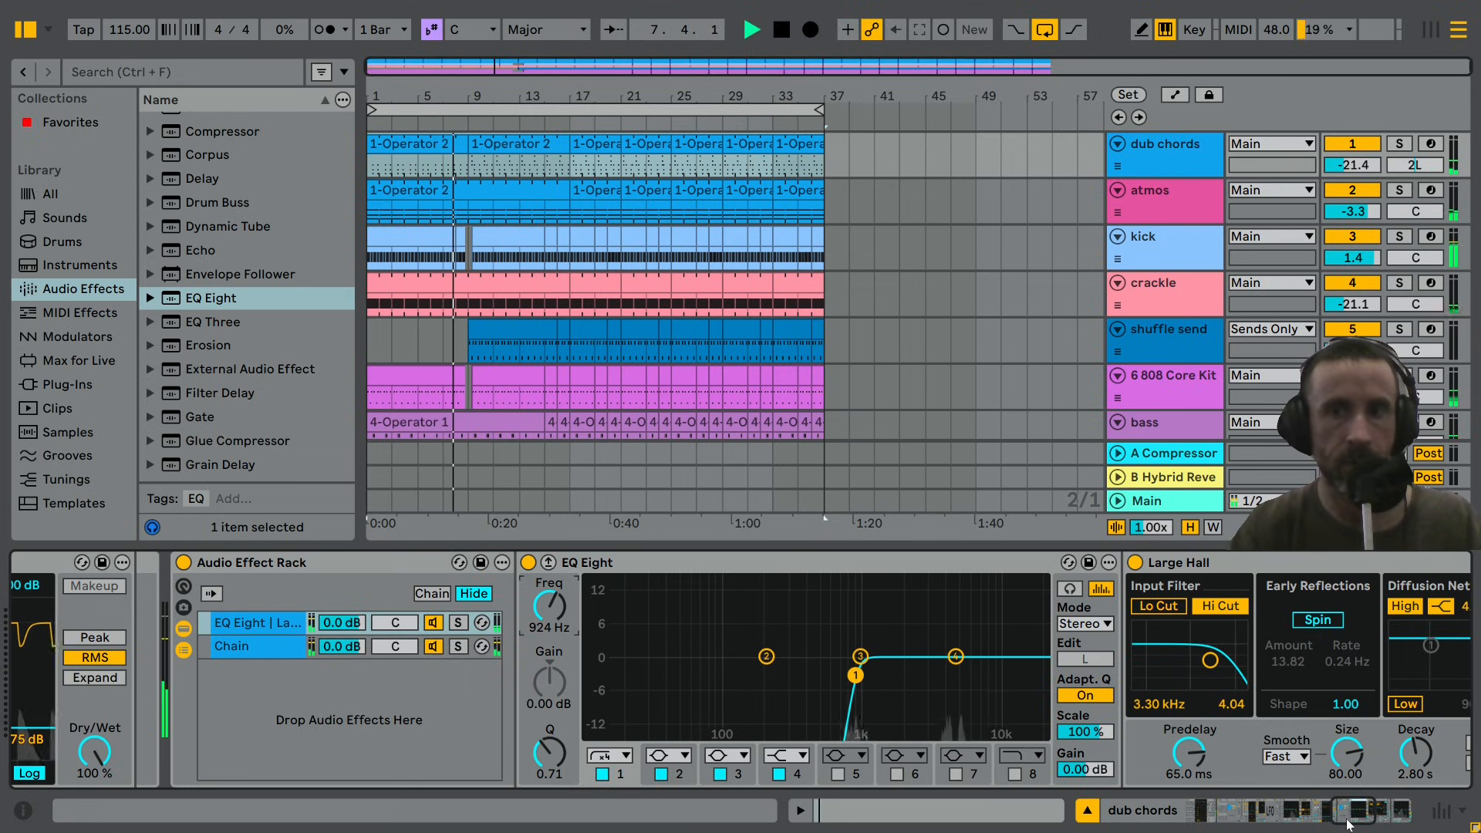
# Insert a Utility after the Large Hall reverb in the reverb chain.
pyautogui.moveTo(1348, 824); pyautogui.dragTo(1384, 819)
pyautogui.scroll(-5, 220, 298)
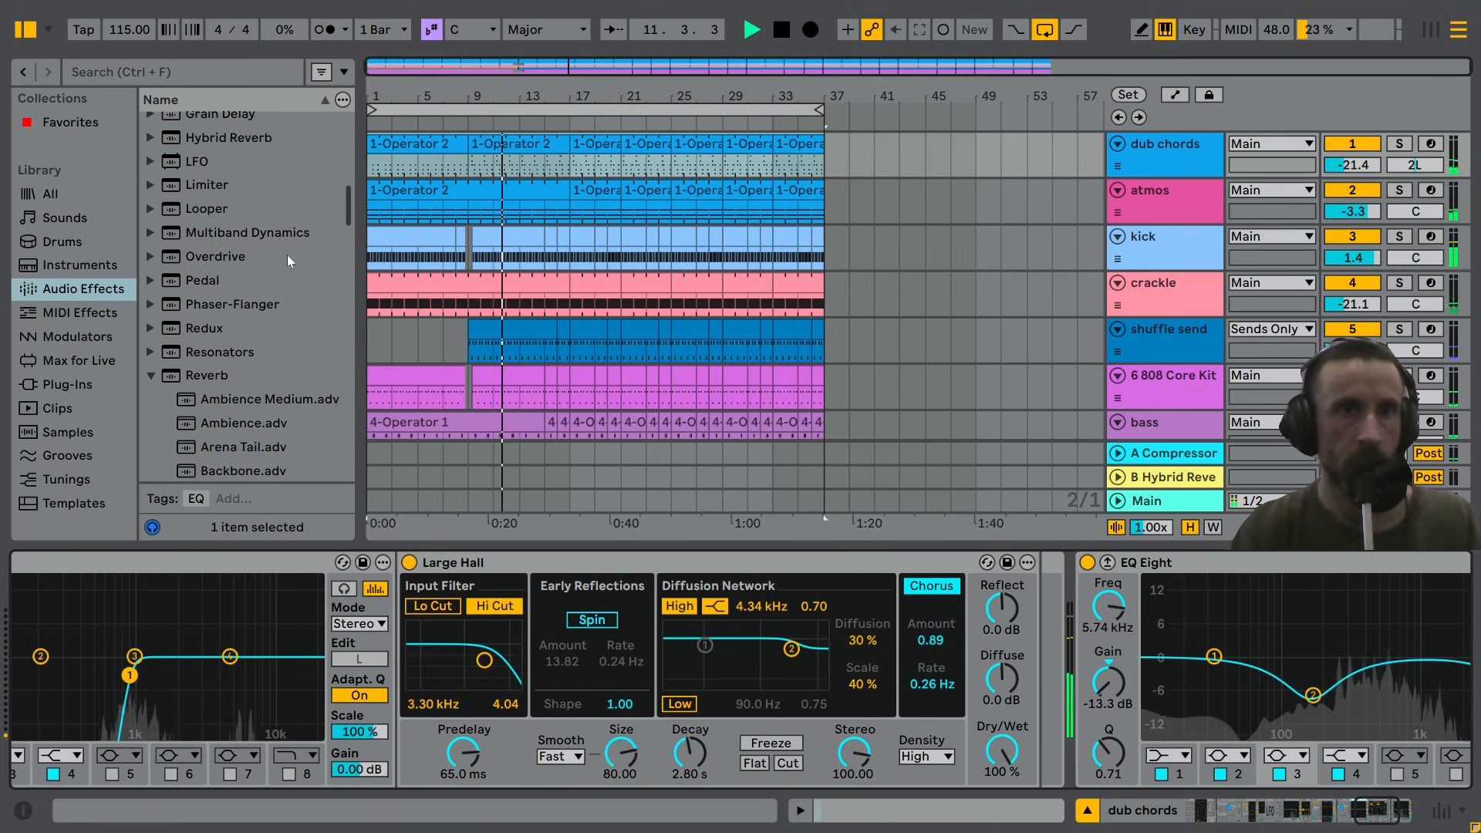
pyautogui.moveTo(345, 211); pyautogui.dragTo(341, 469)
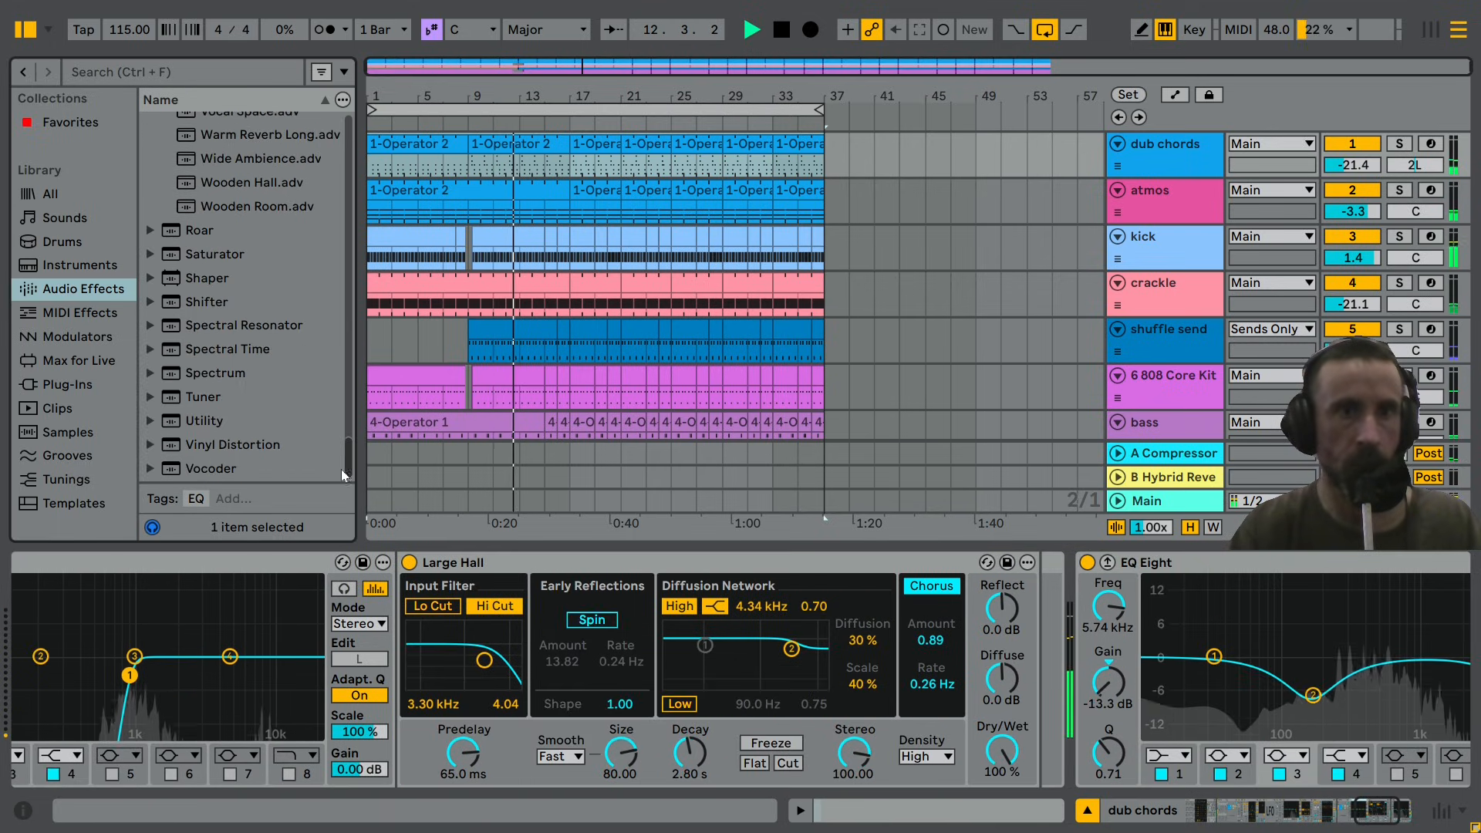
pyautogui.moveTo(224, 423); pyautogui.dragTo(1038, 688)
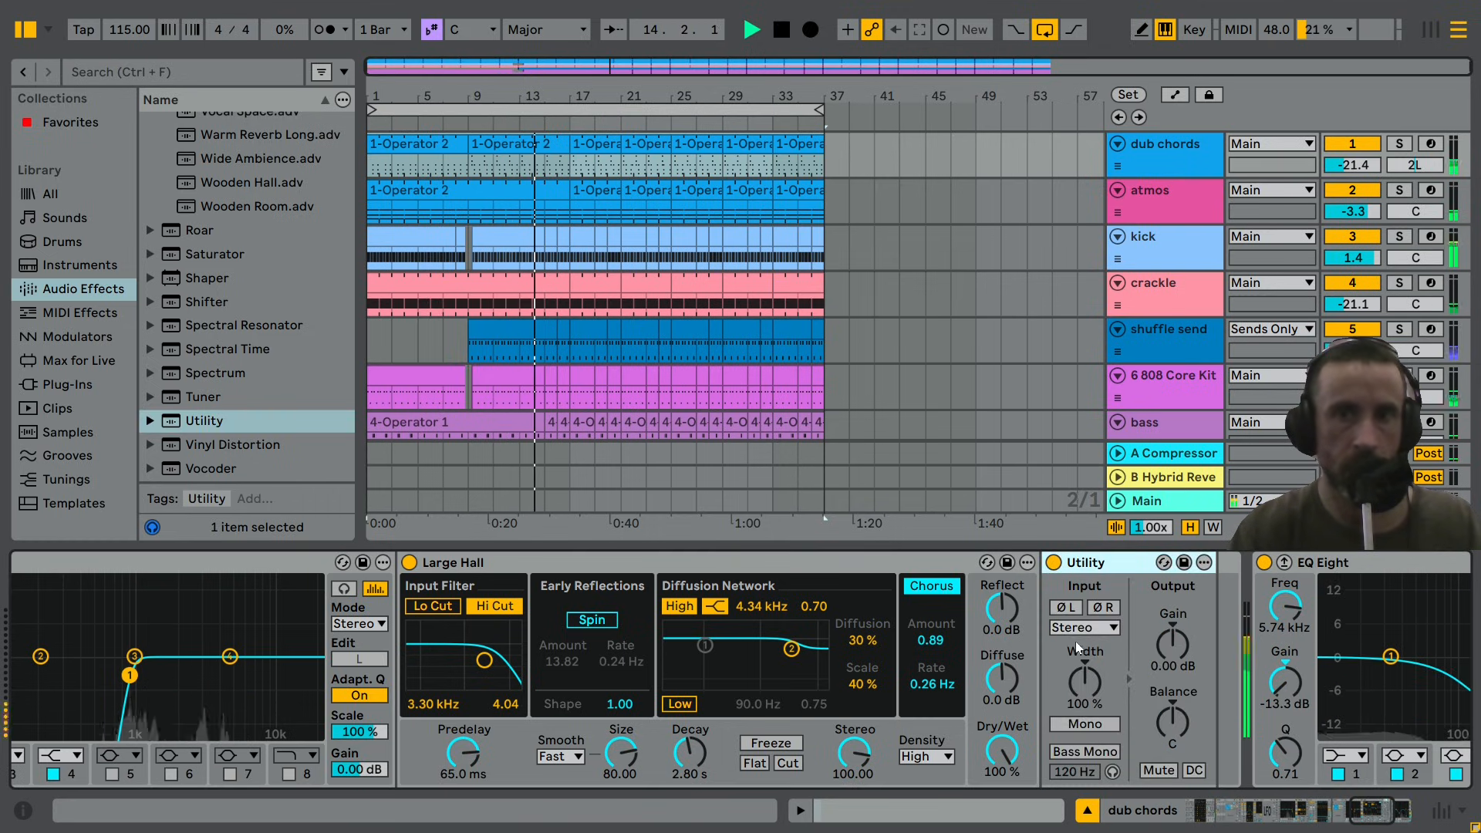
# Set the Utility's output gain to 5.22 dB and the Large Hall's predelay to 0.50 ms.
pyautogui.click(1177, 646)
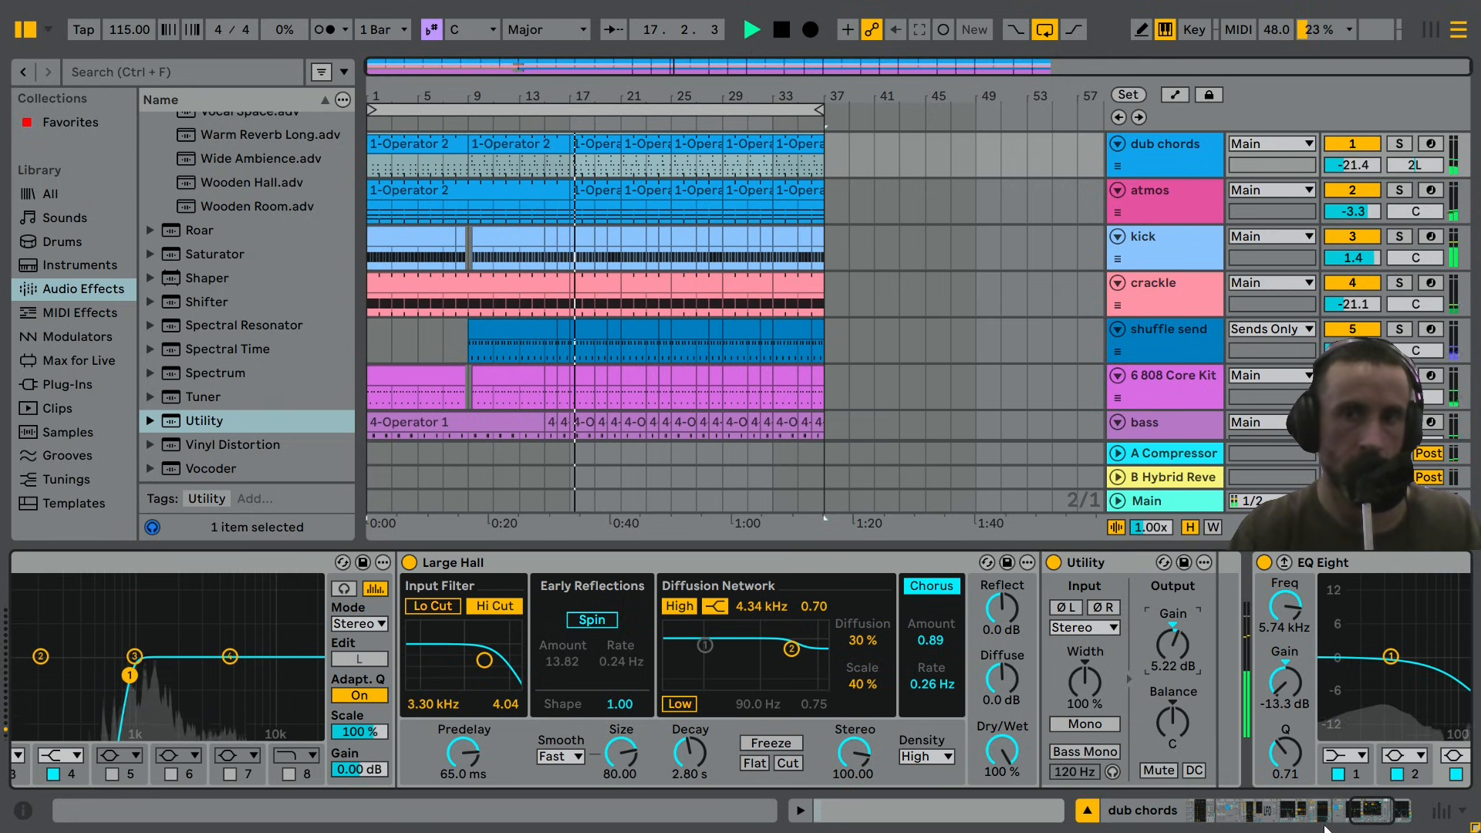
pyautogui.moveTo(1376, 812); pyautogui.dragTo(1388, 815)
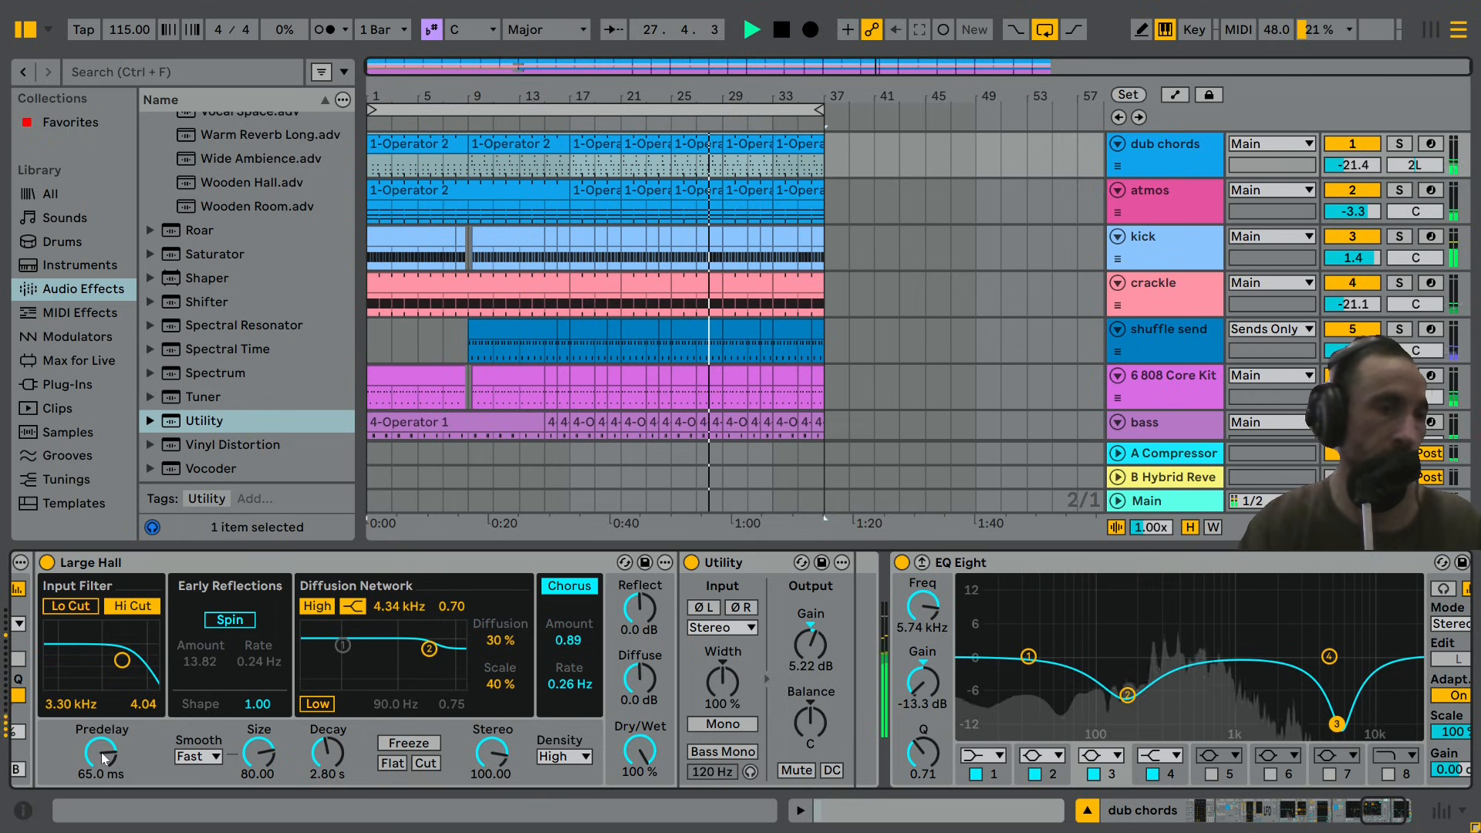
pyautogui.moveTo(103, 756); pyautogui.dragTo(103, 795)
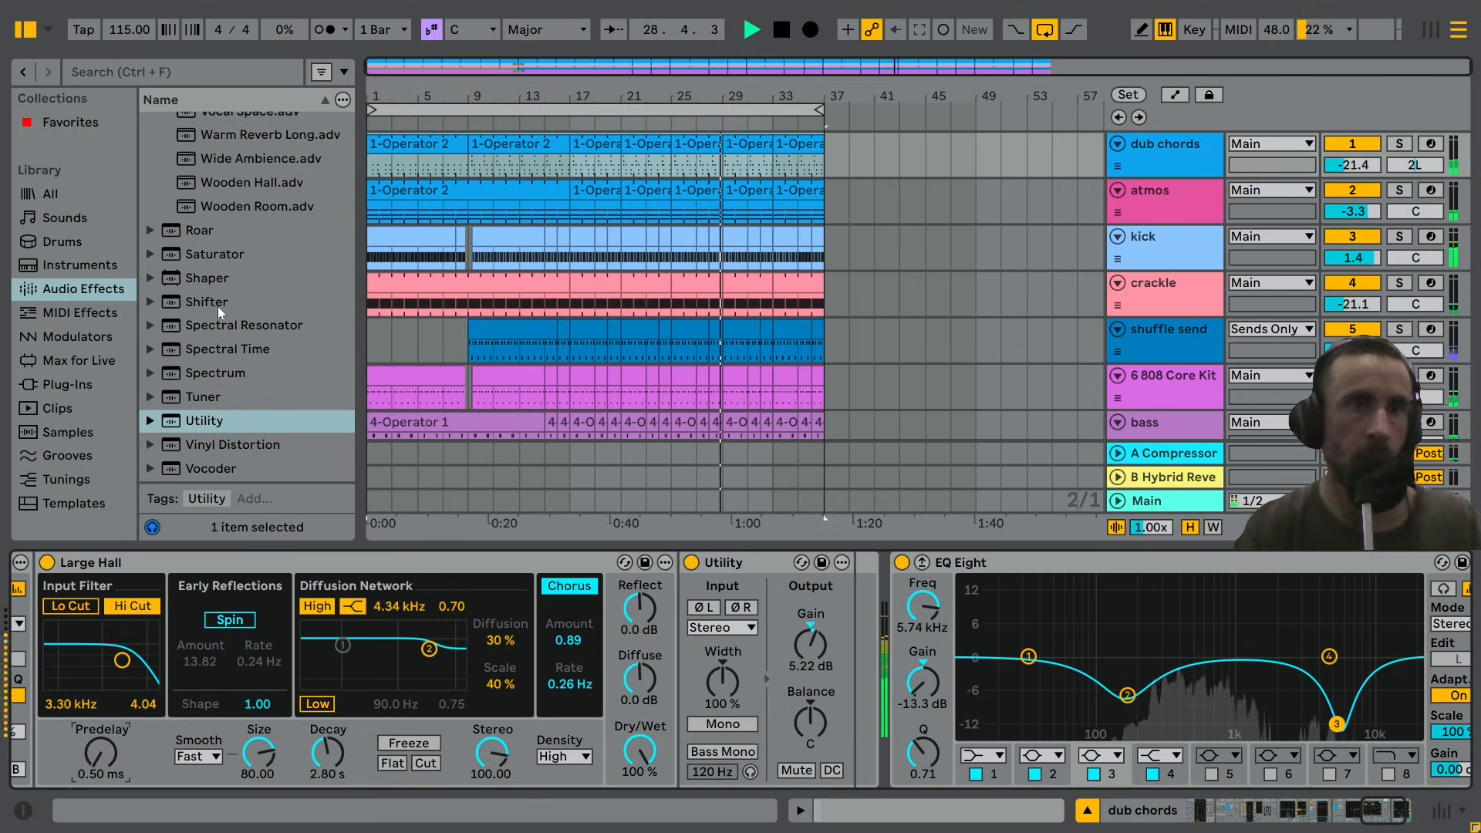
# Insert a Compressor after the Utility in the reverb chain.
pyautogui.scroll(10, 224, 308)
pyautogui.moveTo(347, 402); pyautogui.dragTo(323, 152)
pyautogui.moveTo(253, 205); pyautogui.dragTo(811, 628)
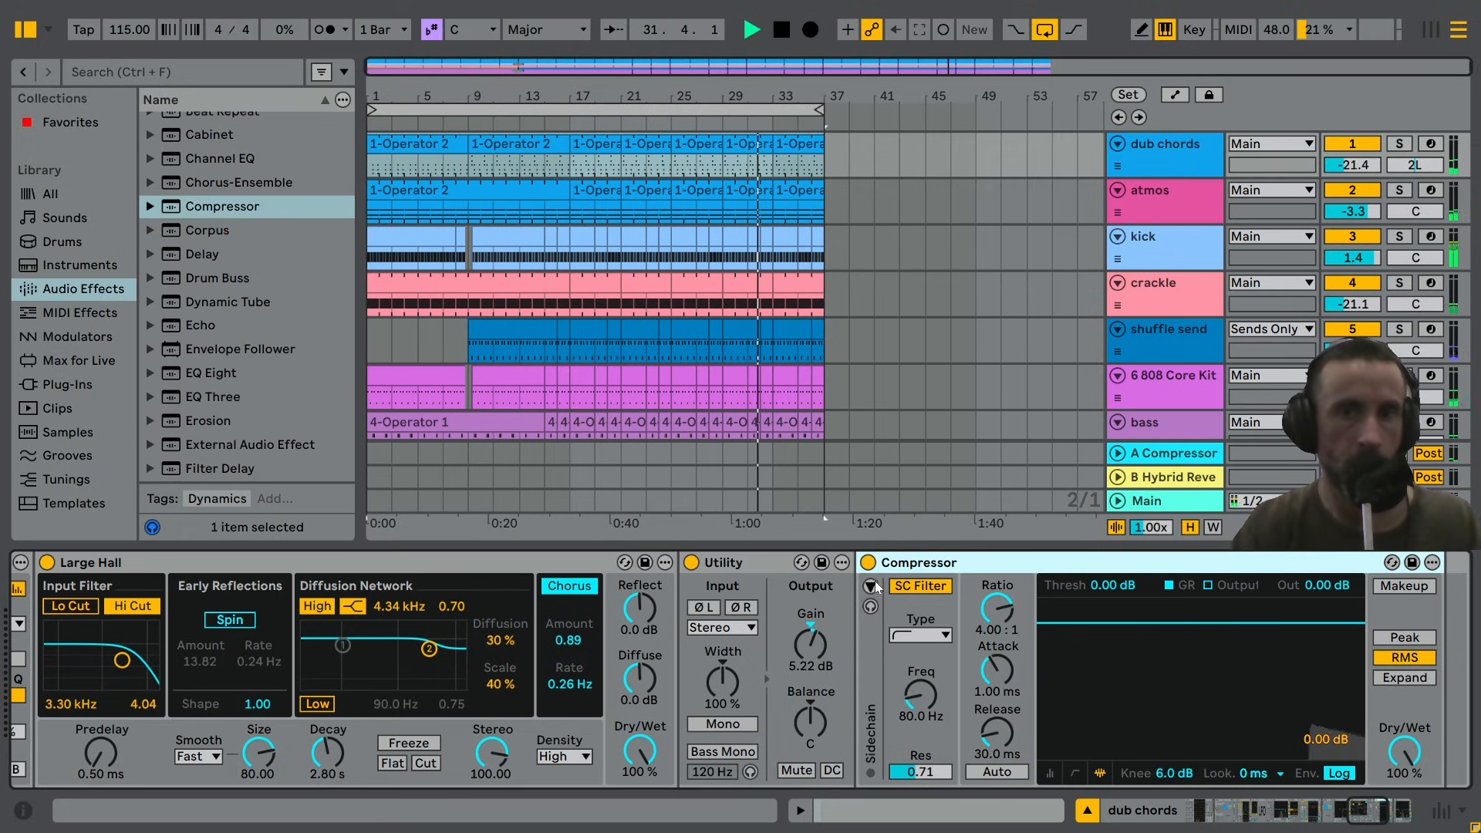
# Enable the new Compressor's external sidechain with the dub chords track, Pre FX, as its source.
pyautogui.click(924, 587)
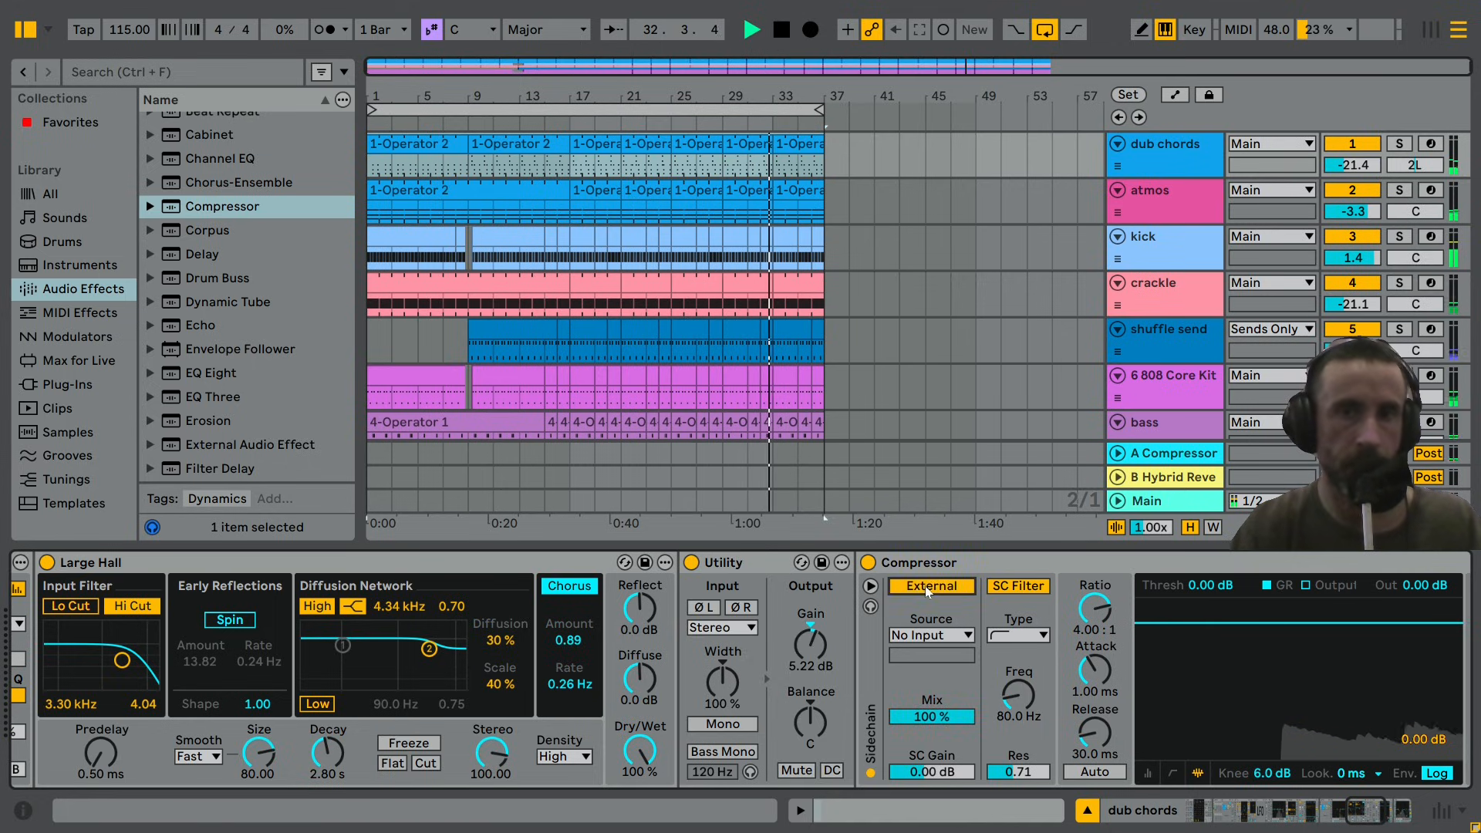
pyautogui.click(919, 637)
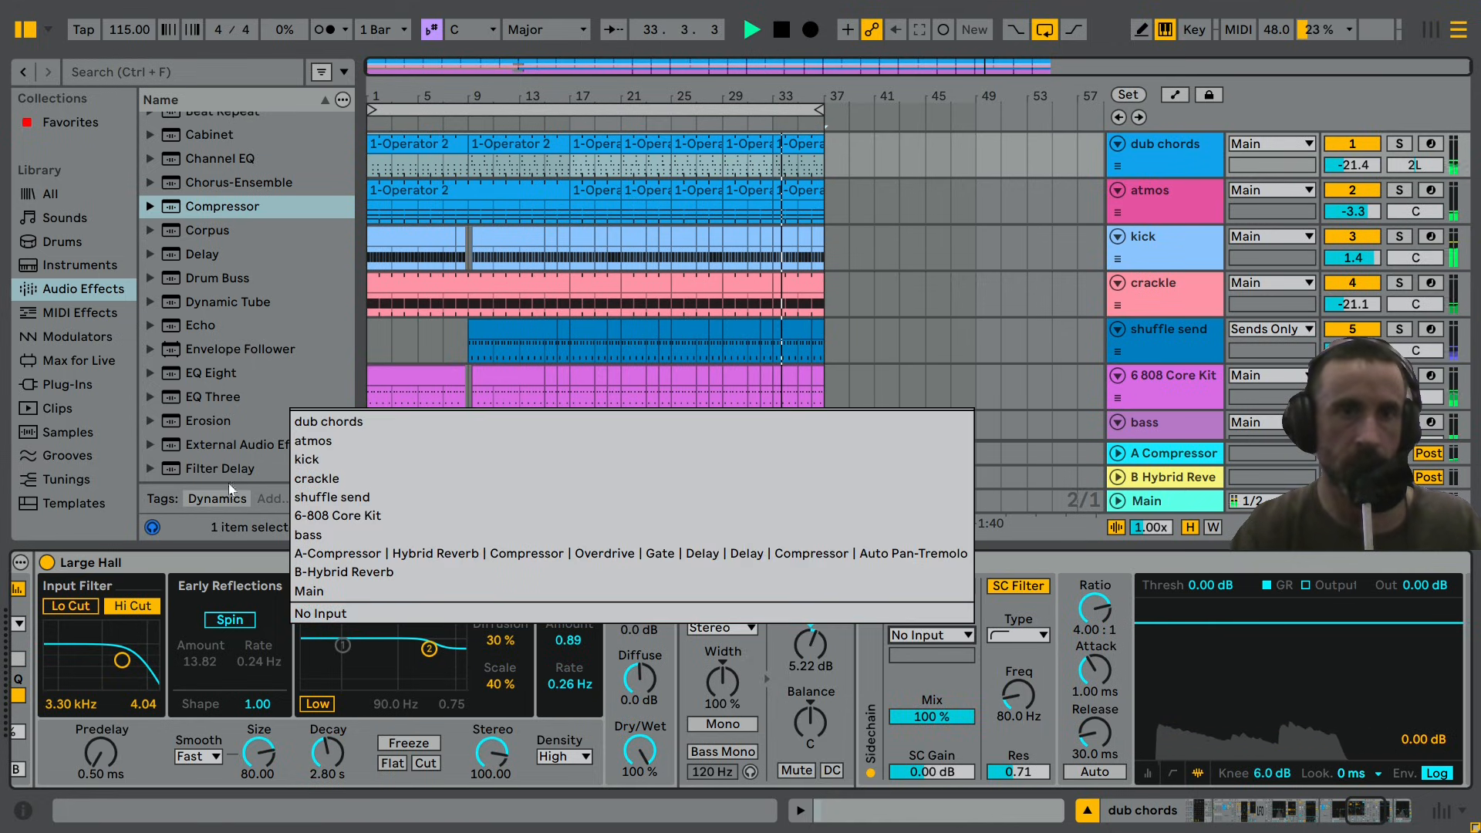
pyautogui.click(311, 423)
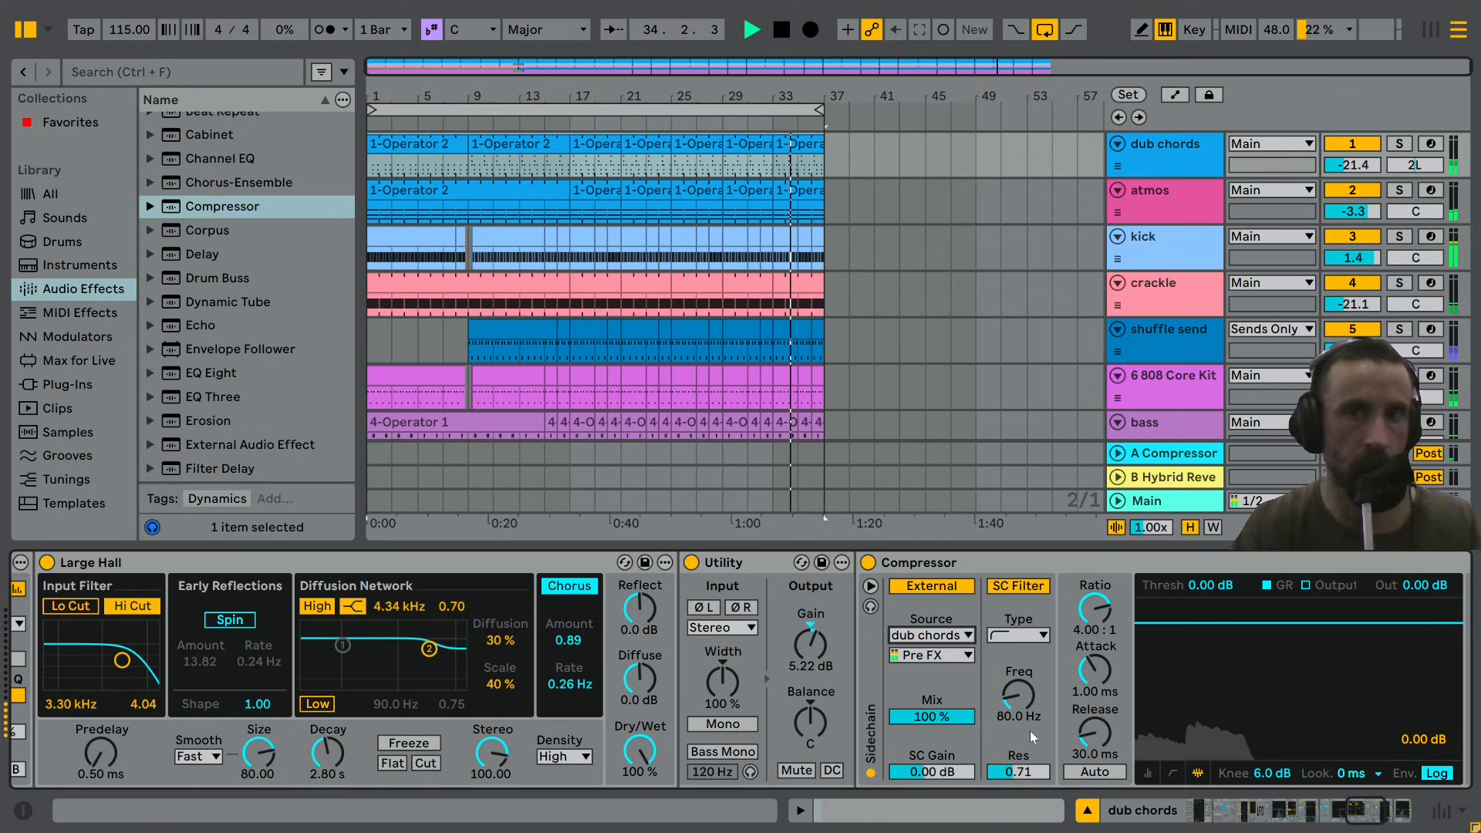
pyautogui.click(909, 657)
pyautogui.click(345, 441)
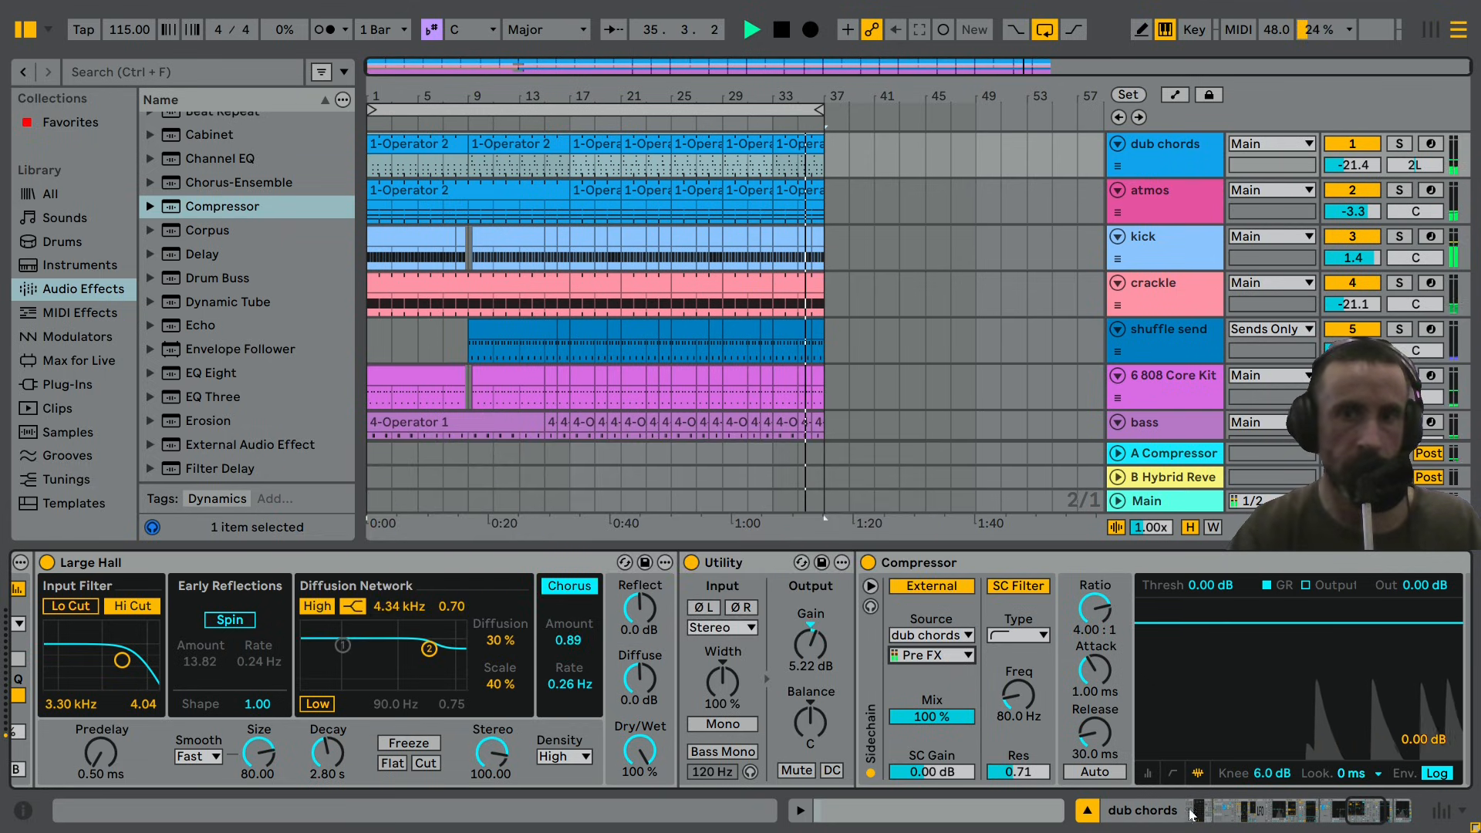
# Set the sidechained Compressor's threshold to -28.2 dB and attack to 0.06 ms, and enable auto release.
pyautogui.moveTo(1366, 811); pyautogui.dragTo(1393, 811)
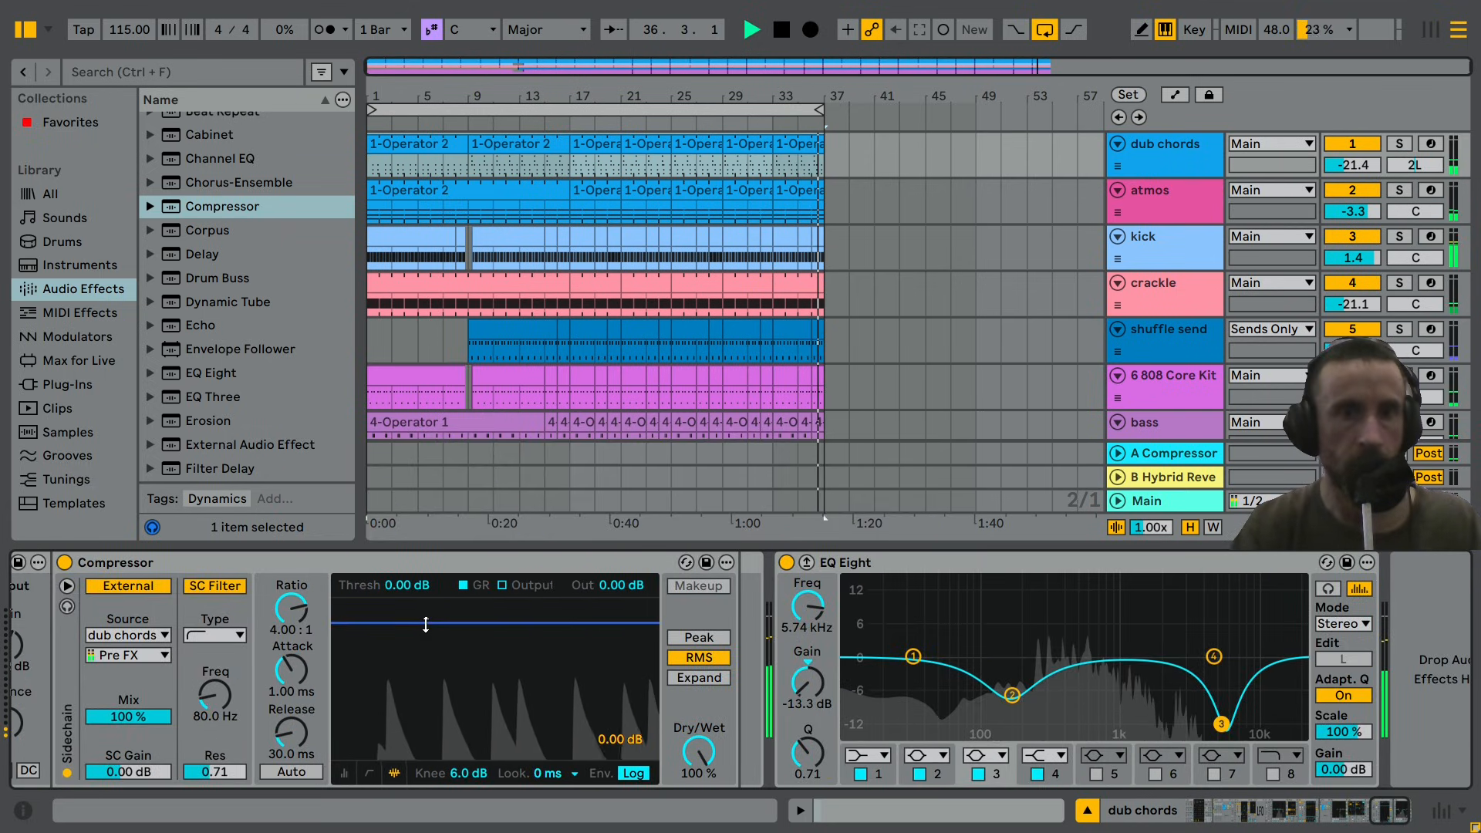
pyautogui.moveTo(426, 623); pyautogui.dragTo(372, 725)
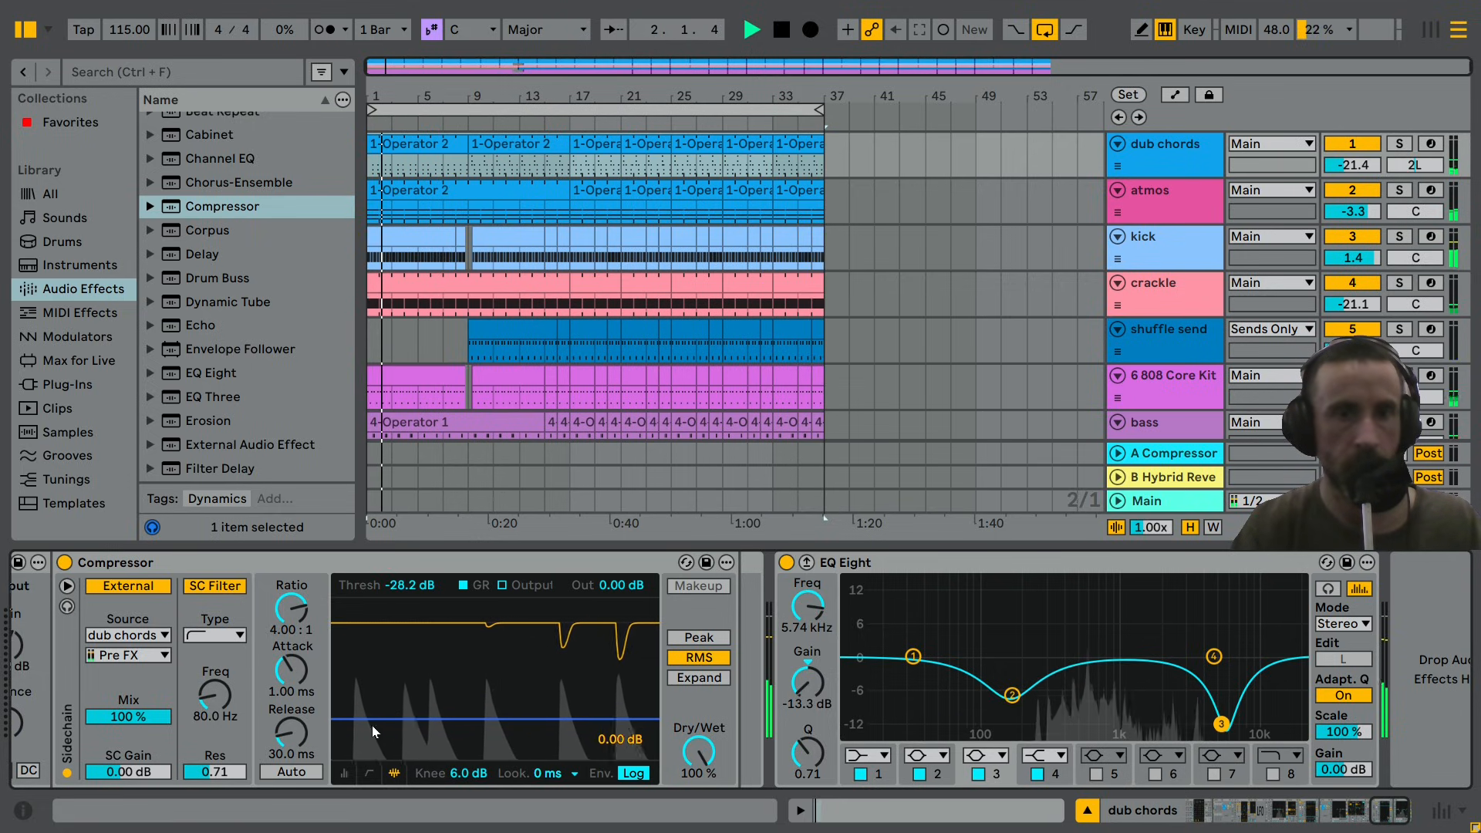
pyautogui.click(303, 770)
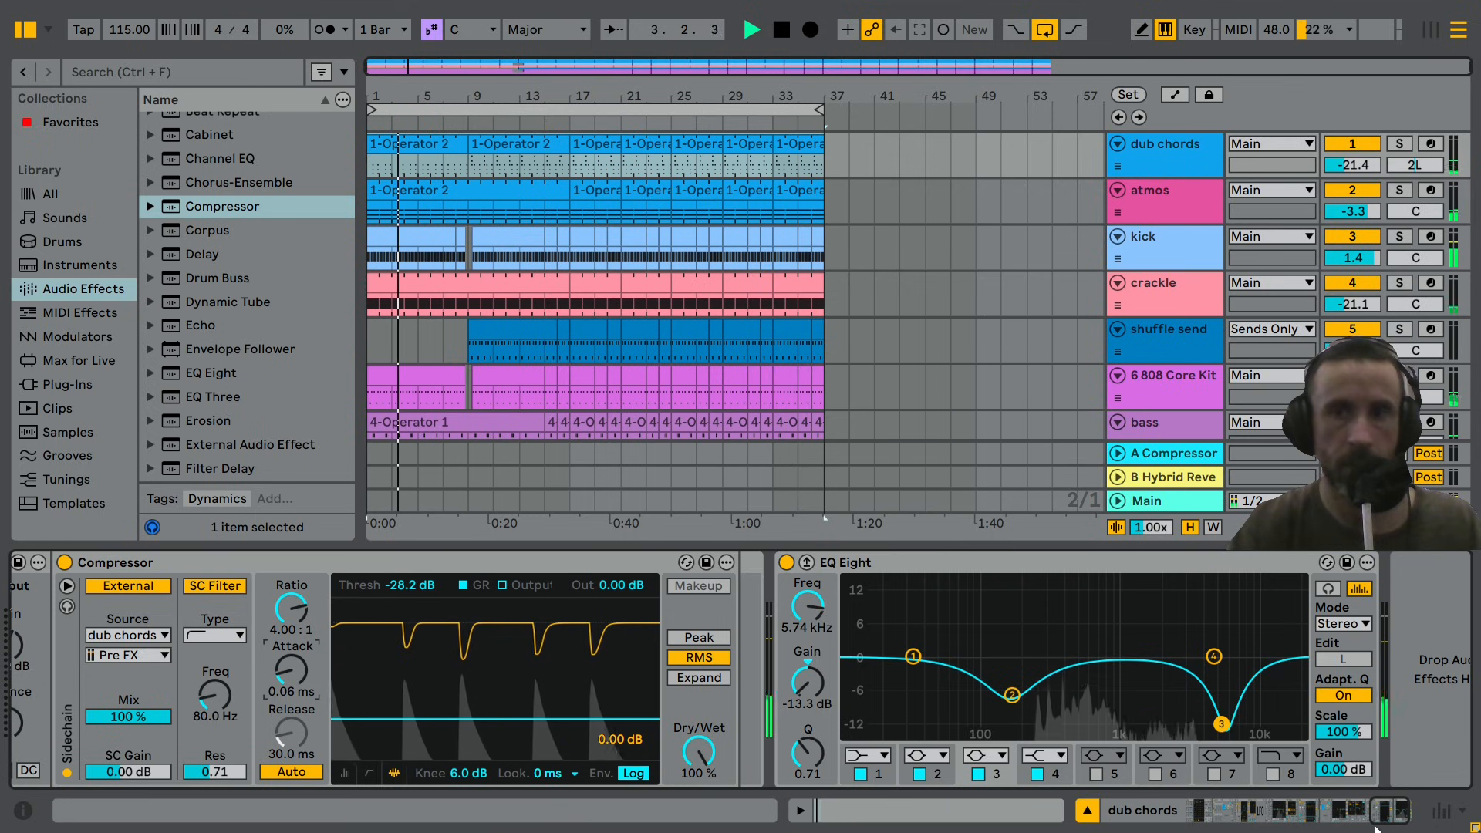
# Narrow the Large Hall reverb by setting its Stereo amount to 26.67.
pyautogui.moveTo(1377, 827); pyautogui.dragTo(1354, 827)
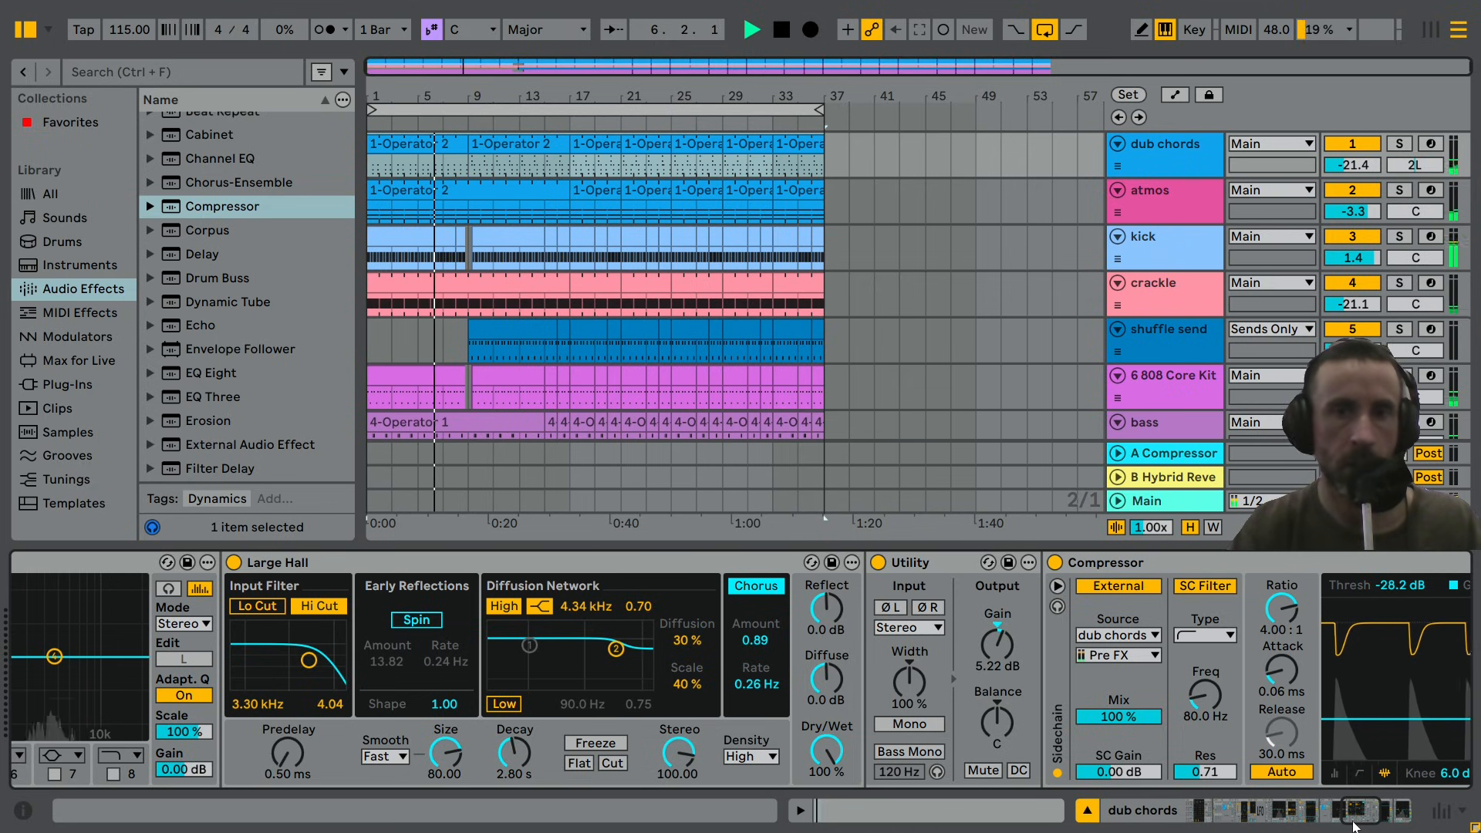
pyautogui.moveTo(1353, 827)
pyautogui.mouseDown()
pyautogui.moveTo(1370, 824)
pyautogui.moveTo(1341, 820)
pyautogui.moveTo(1376, 822)
pyautogui.mouseUp()
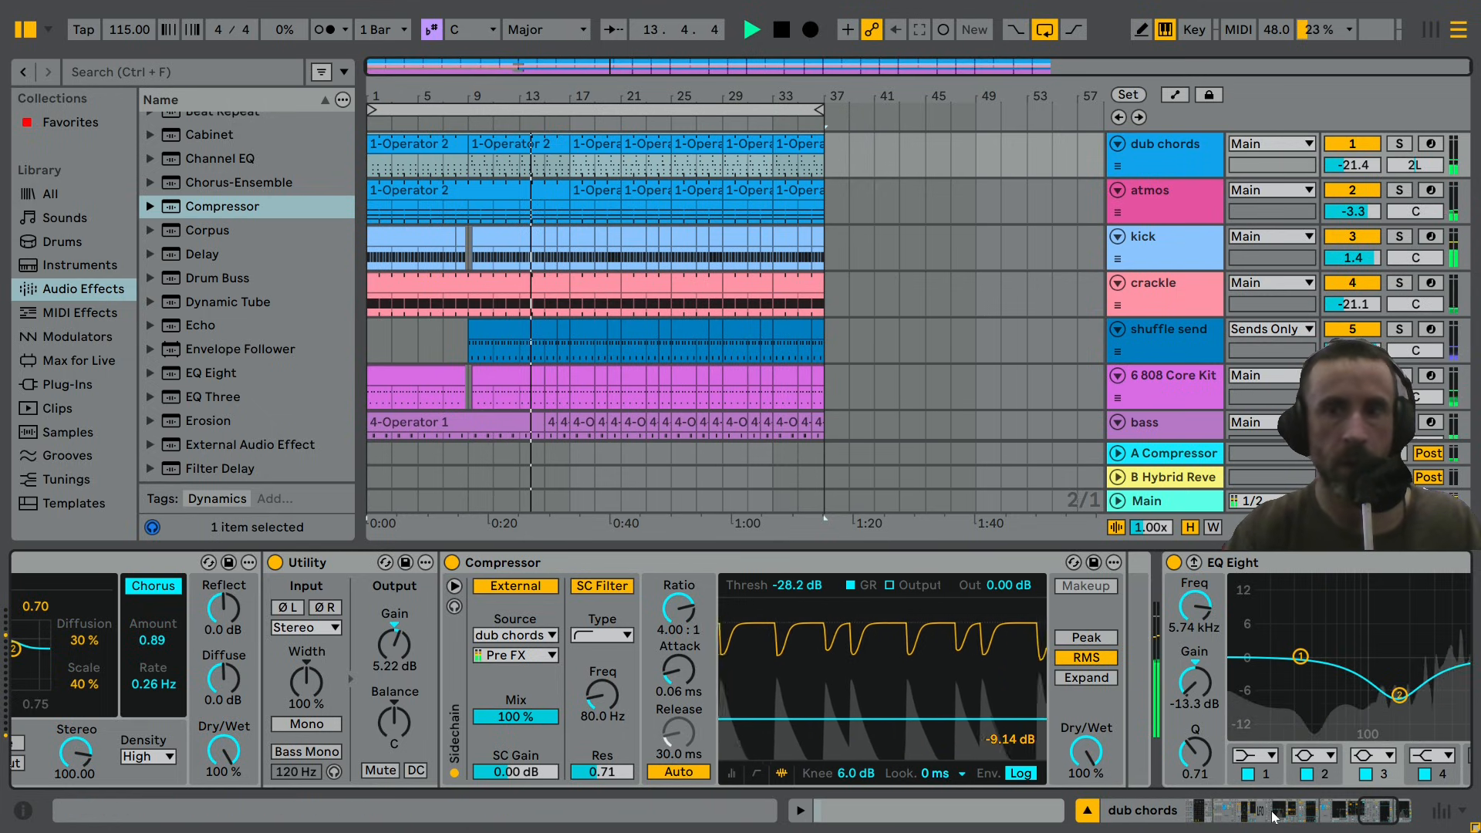
pyautogui.moveTo(1369, 821); pyautogui.dragTo(1355, 816)
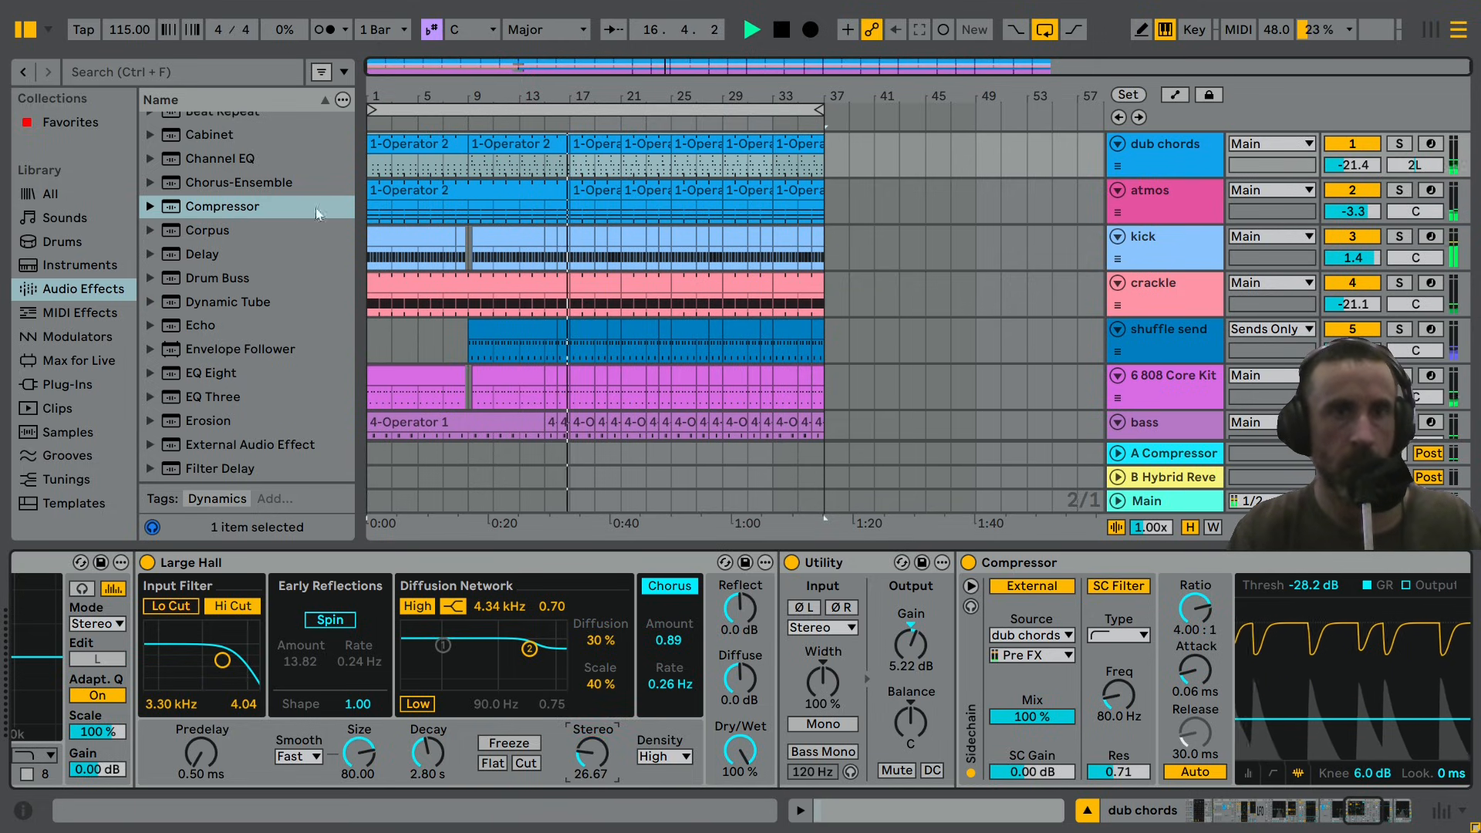
# Insert an Auto Pan-Tremolo between the Utility and Compressor, with the panning amount at 21% and frequency at 0.24 Hz.
pyautogui.scroll(4, 318, 214)
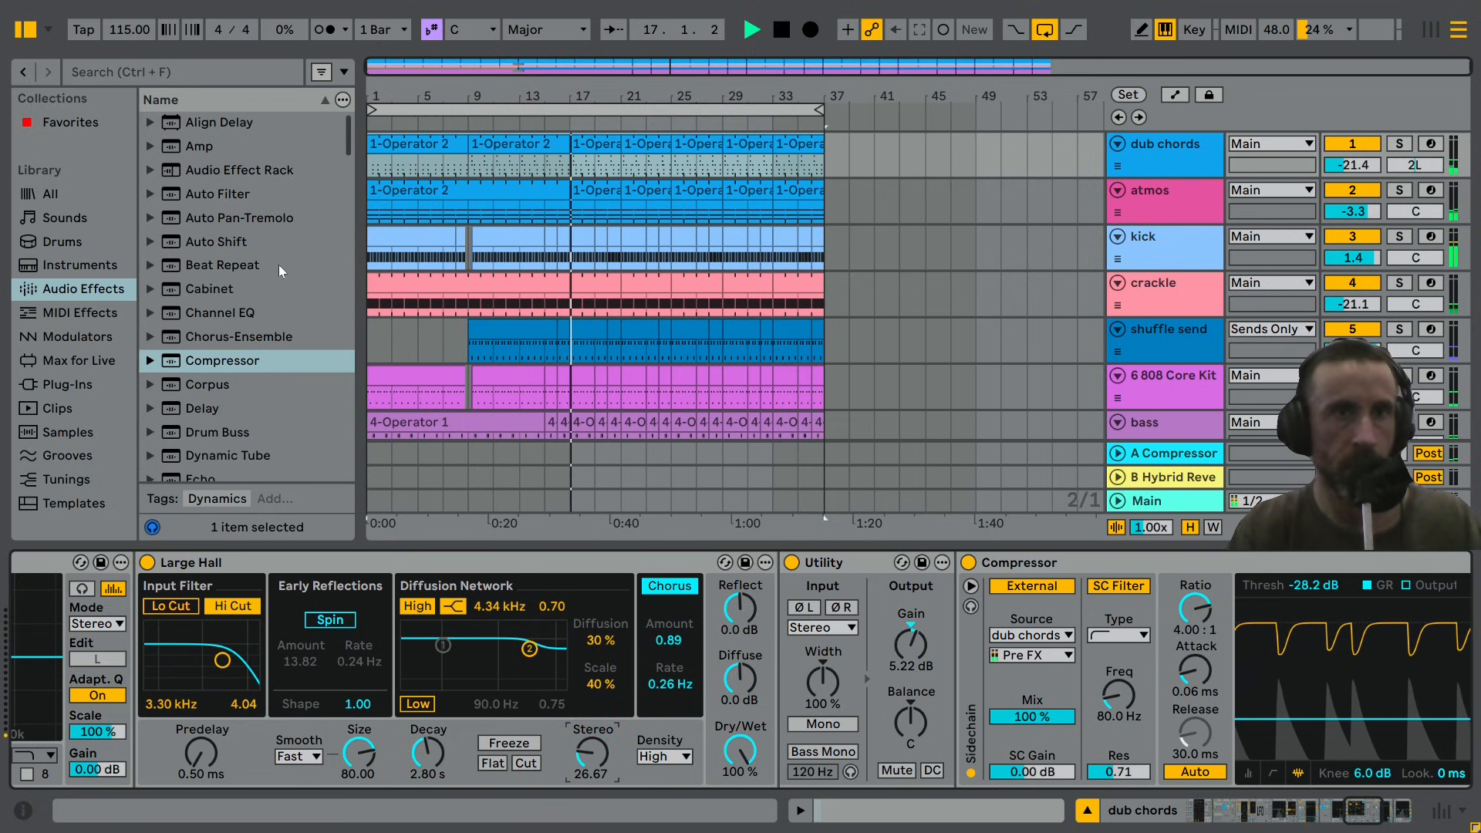
pyautogui.click(251, 224)
pyautogui.moveTo(300, 242); pyautogui.dragTo(921, 590)
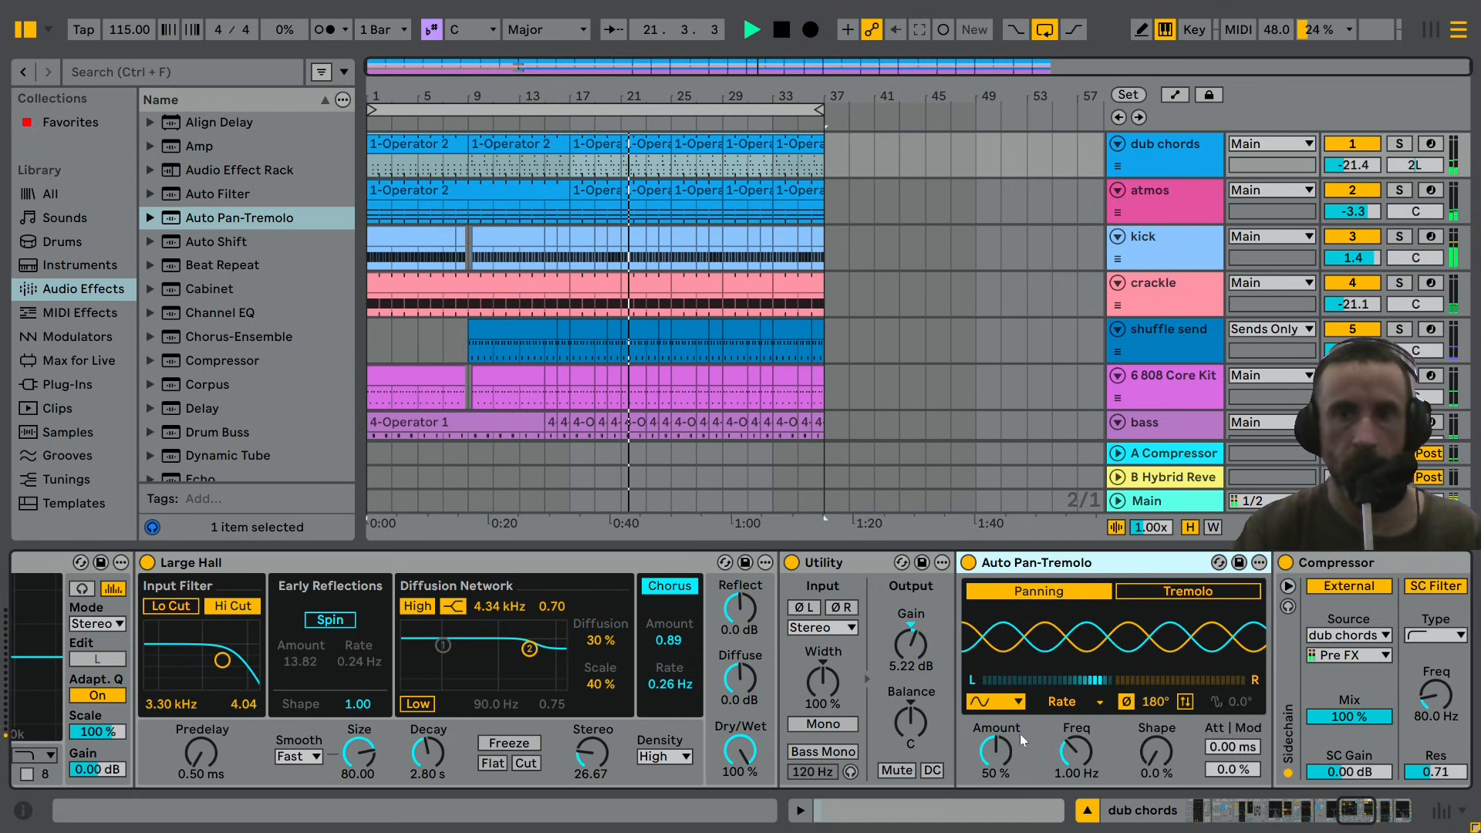
pyautogui.moveTo(1022, 741); pyautogui.dragTo(1052, 759)
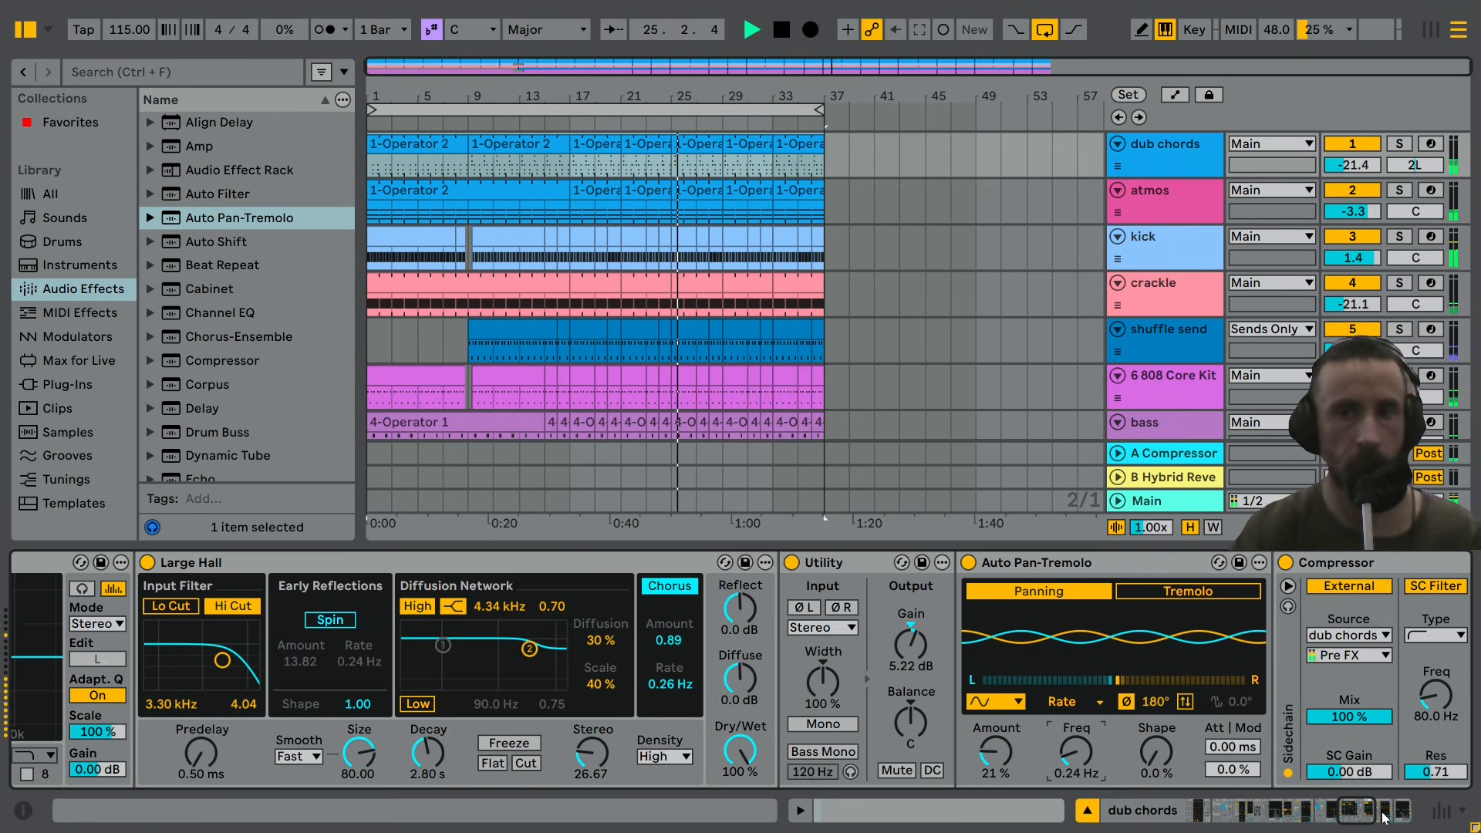
# Audition the reverb EQ's low cut by sweeping it up to 3.74 kHz and back to 924 Hz.
pyautogui.moveTo(1361, 824); pyautogui.dragTo(1328, 827)
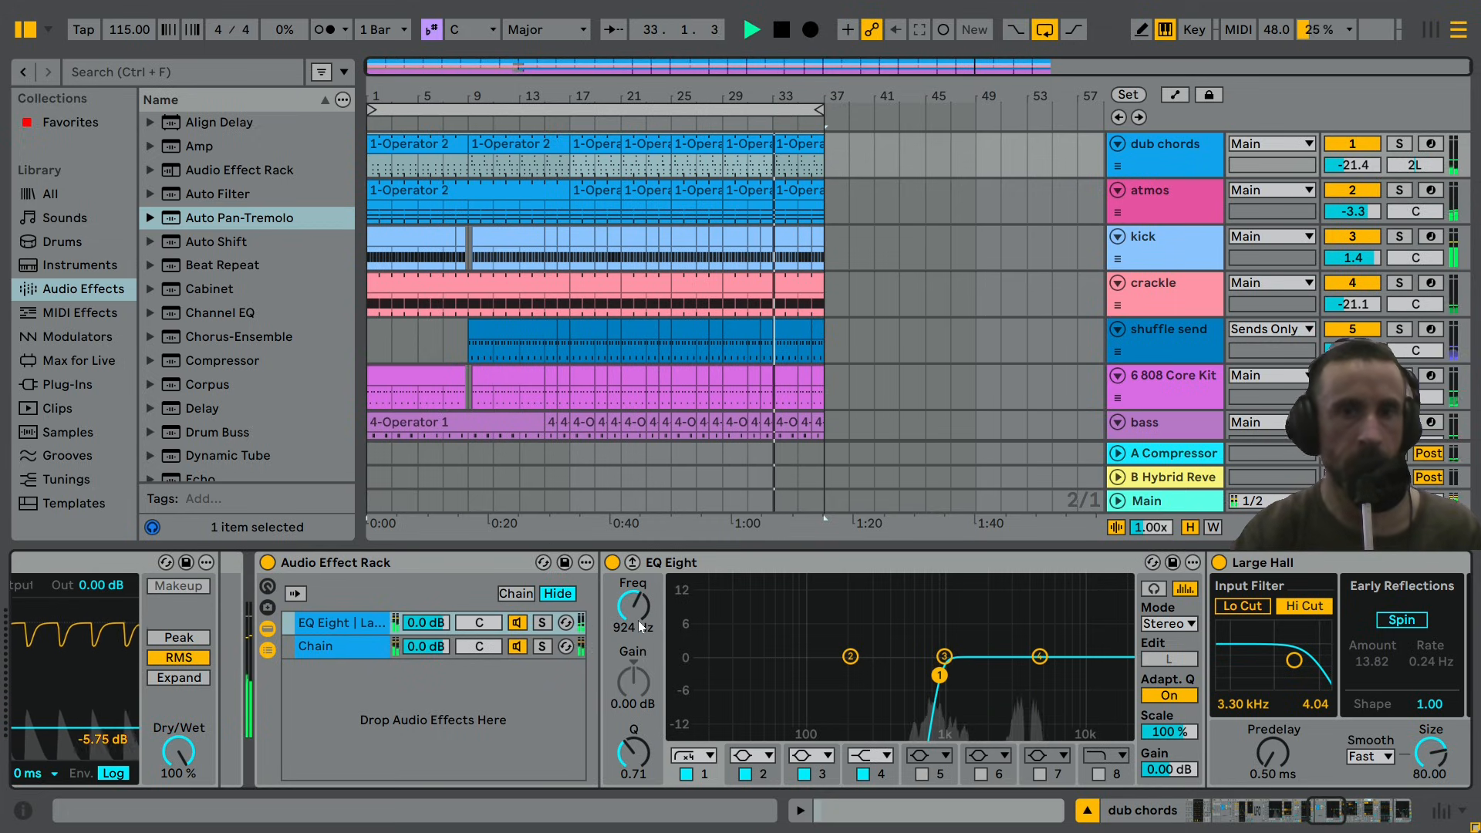
pyautogui.moveTo(640, 609); pyautogui.dragTo(641, 640)
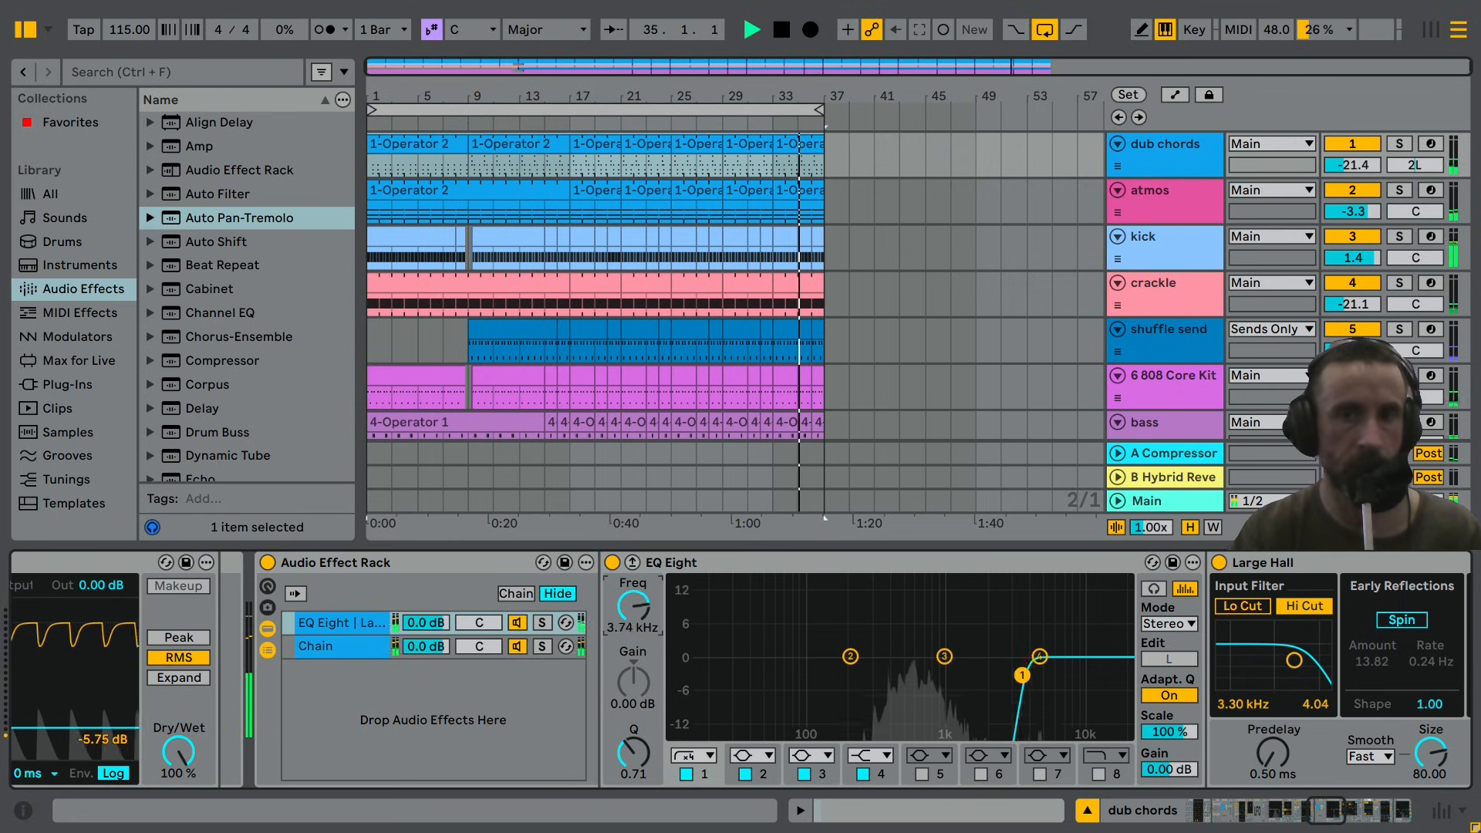
pyautogui.moveTo(641, 605)
pyautogui.mouseDown()
pyautogui.moveTo(640, 683)
pyautogui.moveTo(640, 592)
pyautogui.moveTo(633, 610)
pyautogui.mouseUp()
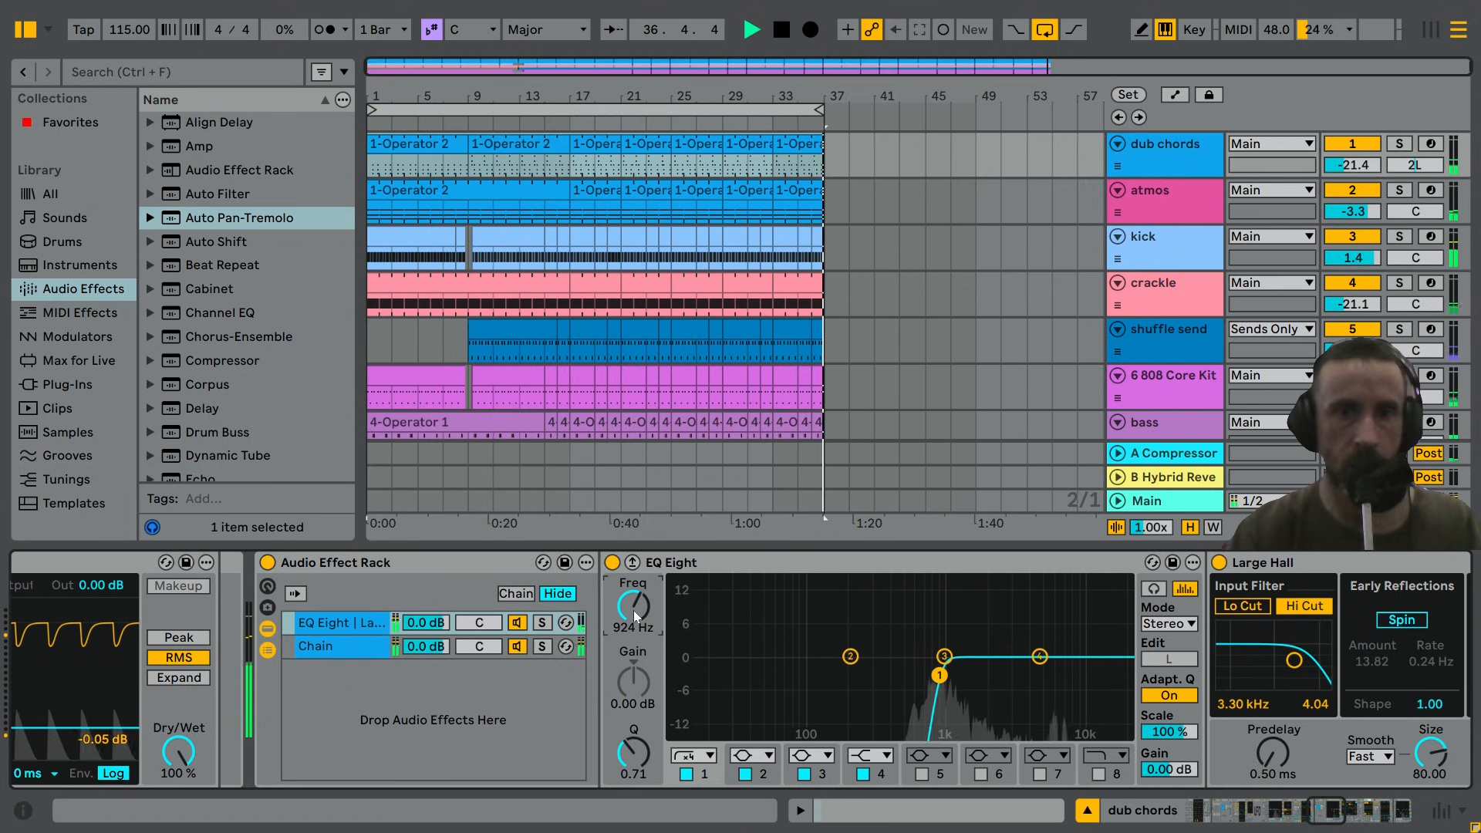
# Map the reverb EQ's low-cut frequency to Macro 1, lower the mapping's maximum, and set the macro to 971 Hz.
pyautogui.rightClick(632, 609)
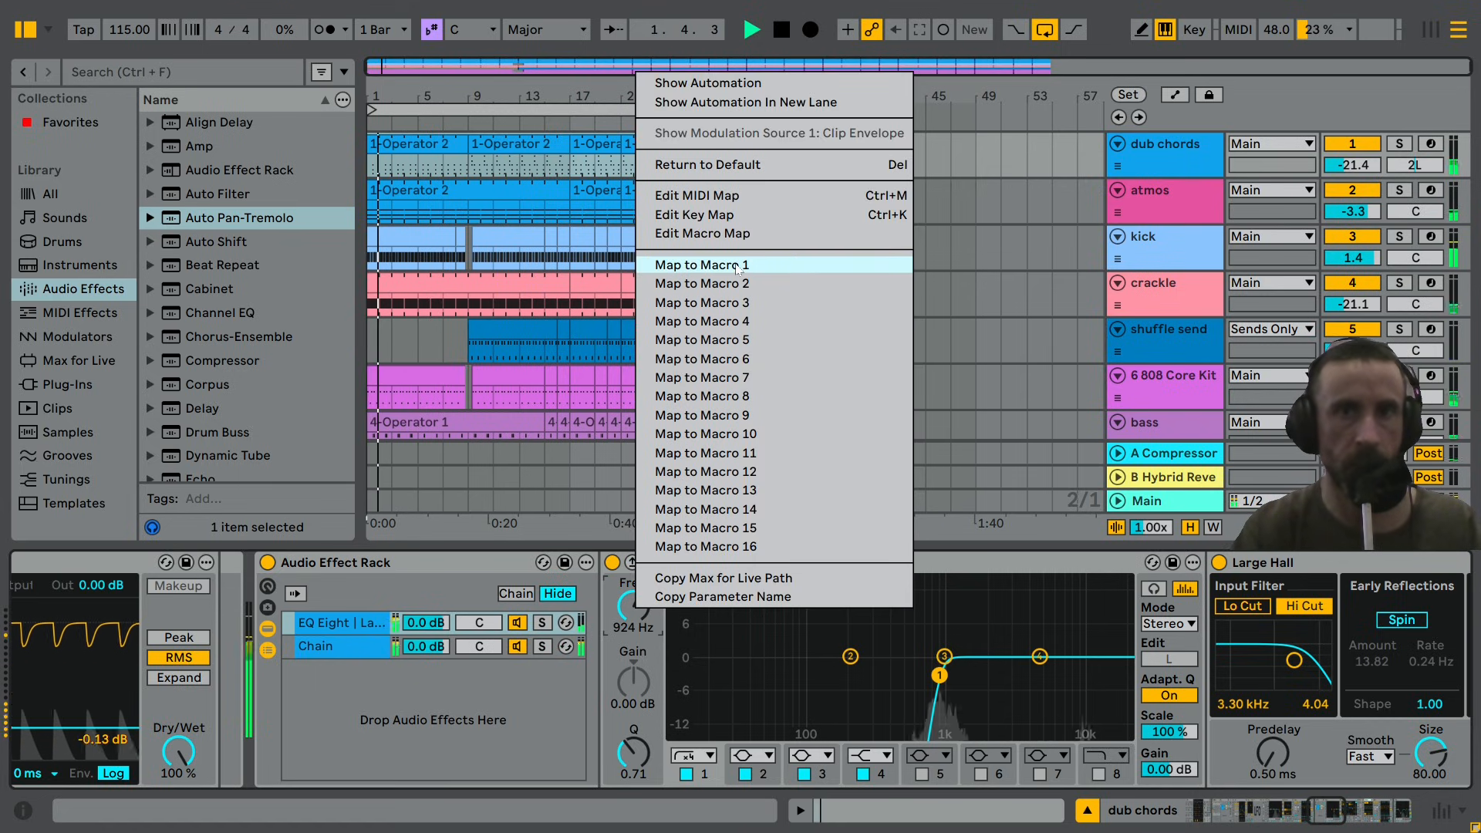
pyautogui.click(710, 264)
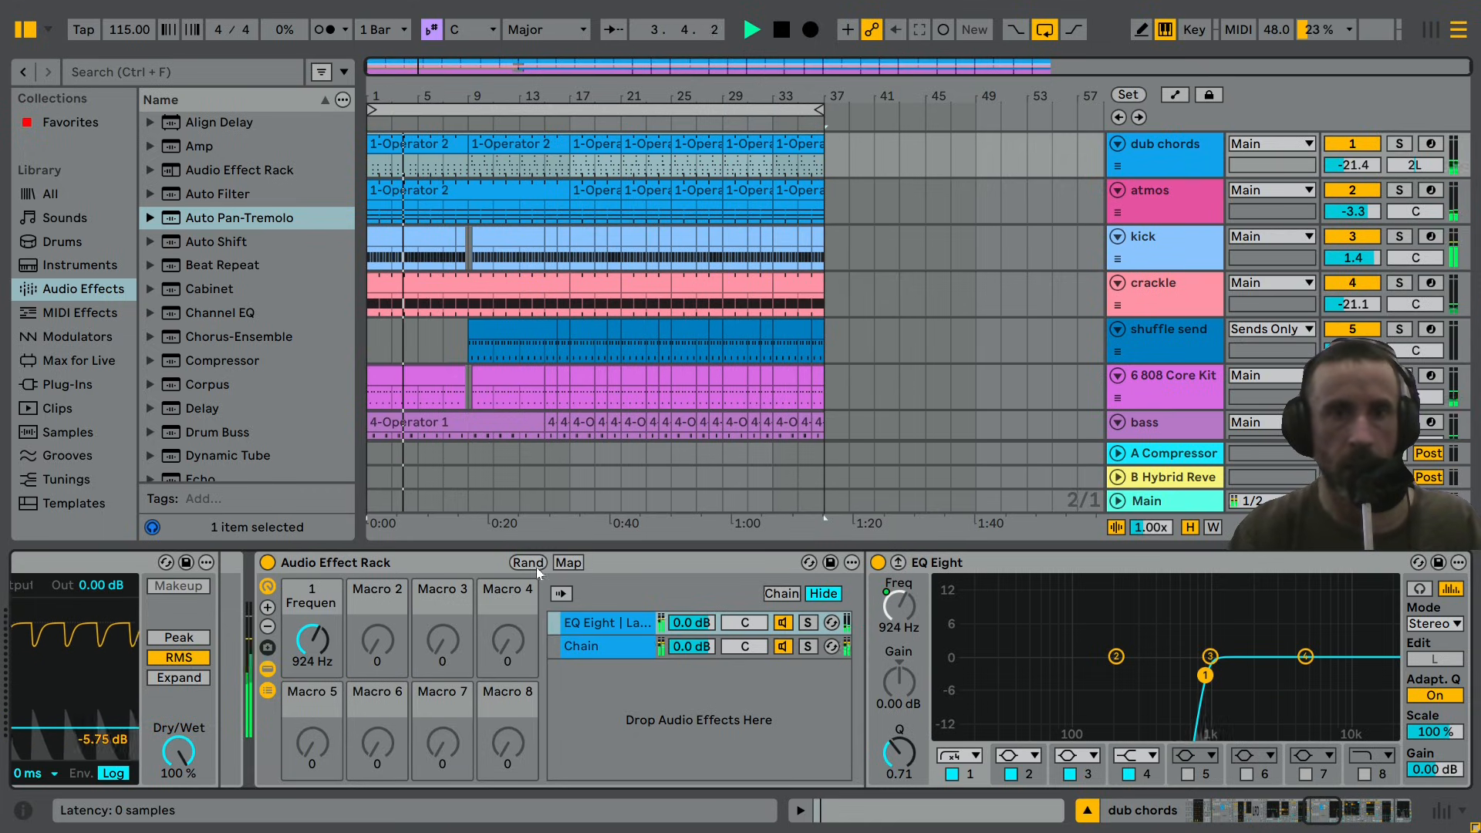
pyautogui.click(566, 563)
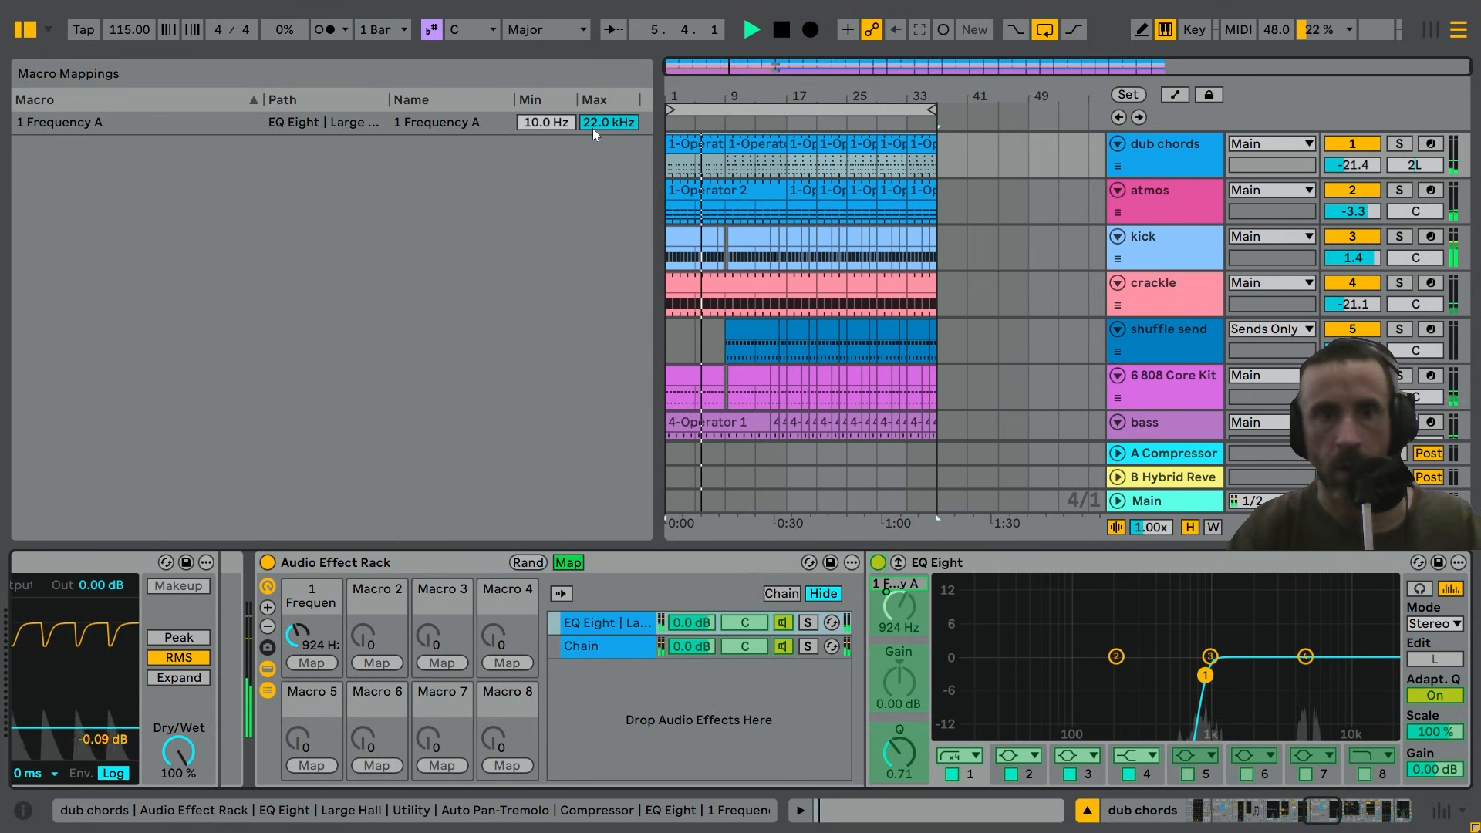
pyautogui.moveTo(592, 129); pyautogui.dragTo(592, 178)
pyautogui.click(572, 564)
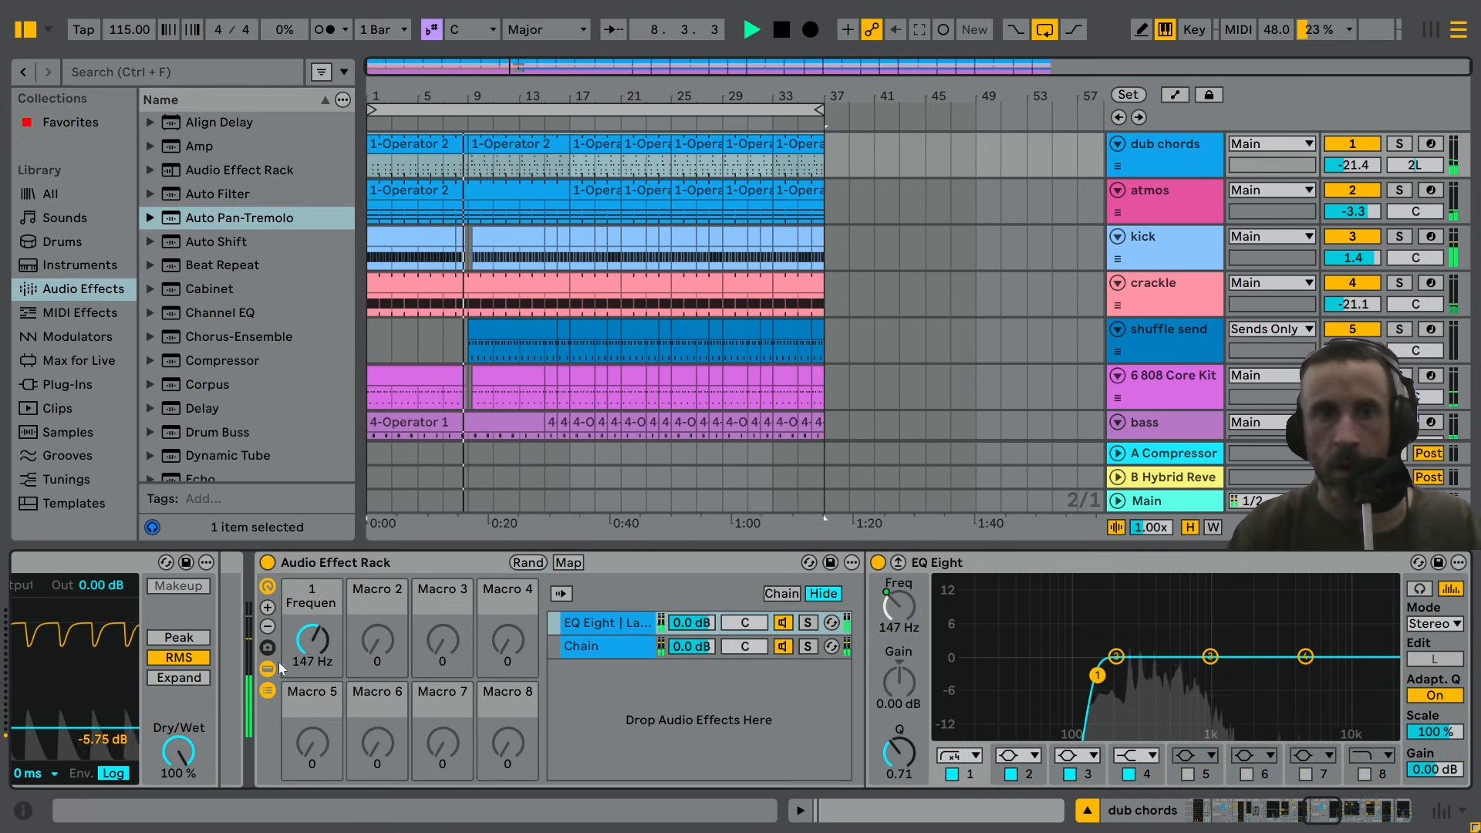
pyautogui.moveTo(312, 640); pyautogui.dragTo(312, 610)
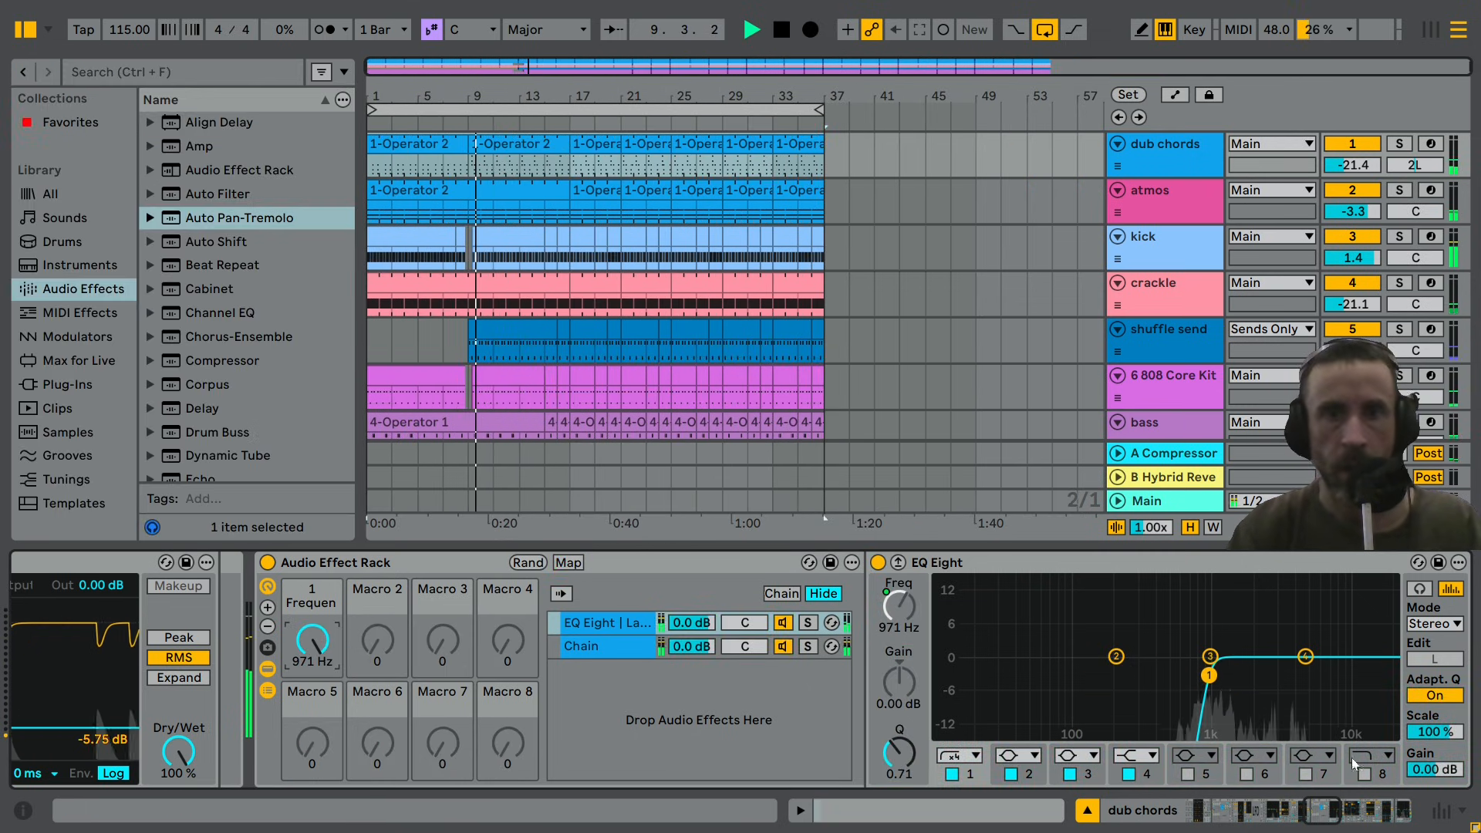
# Review the devices on the reverb rack's two chains and the processing that follows them, and stop playback.
pyautogui.moveTo(1322, 813)
pyautogui.mouseDown()
pyautogui.moveTo(1294, 812)
pyautogui.moveTo(1332, 808)
pyautogui.mouseUp()
pyautogui.click(155, 645)
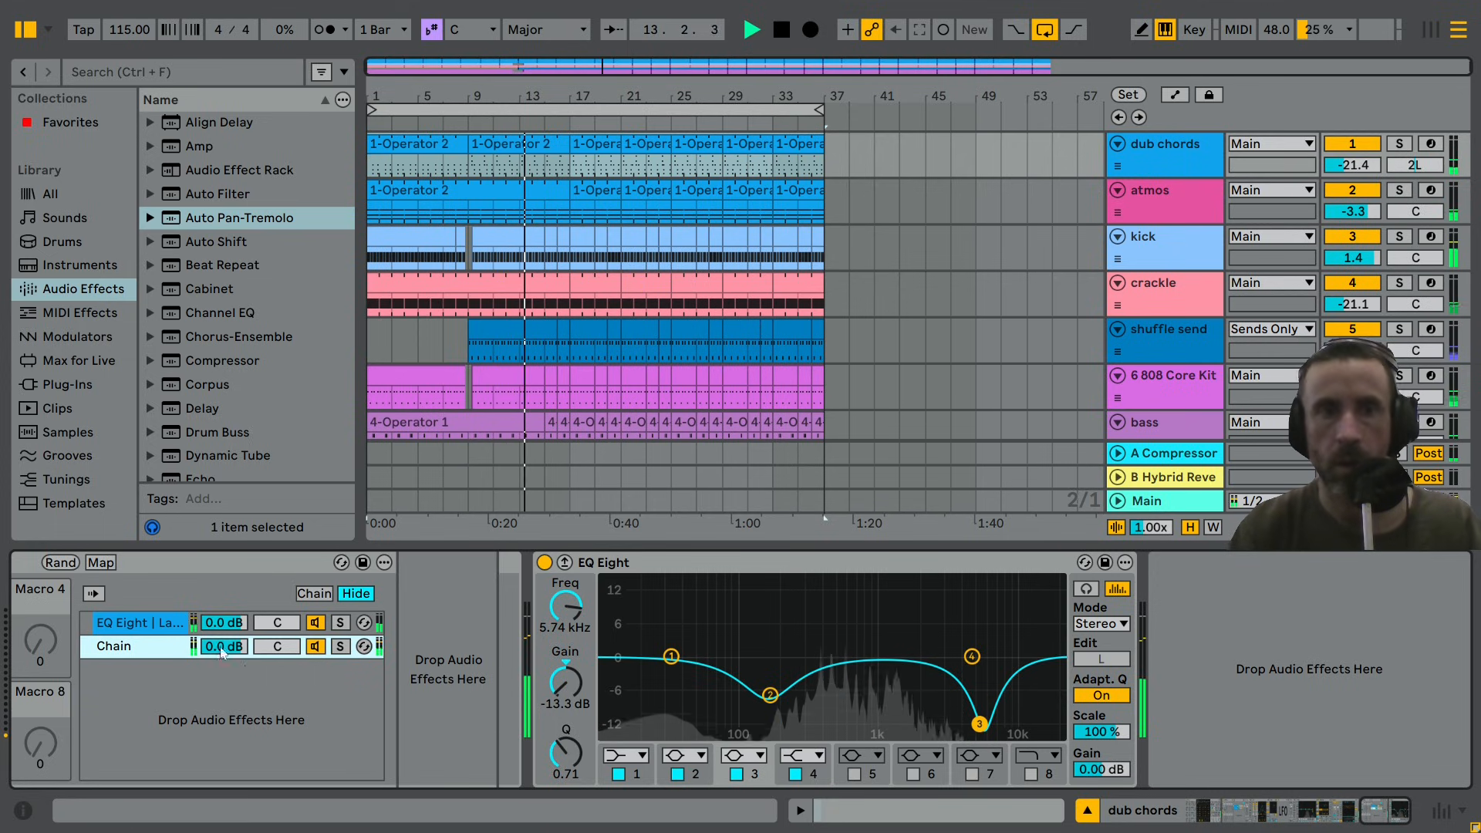
pyautogui.click(236, 644)
pyautogui.moveTo(275, 622); pyautogui.dragTo(276, 613)
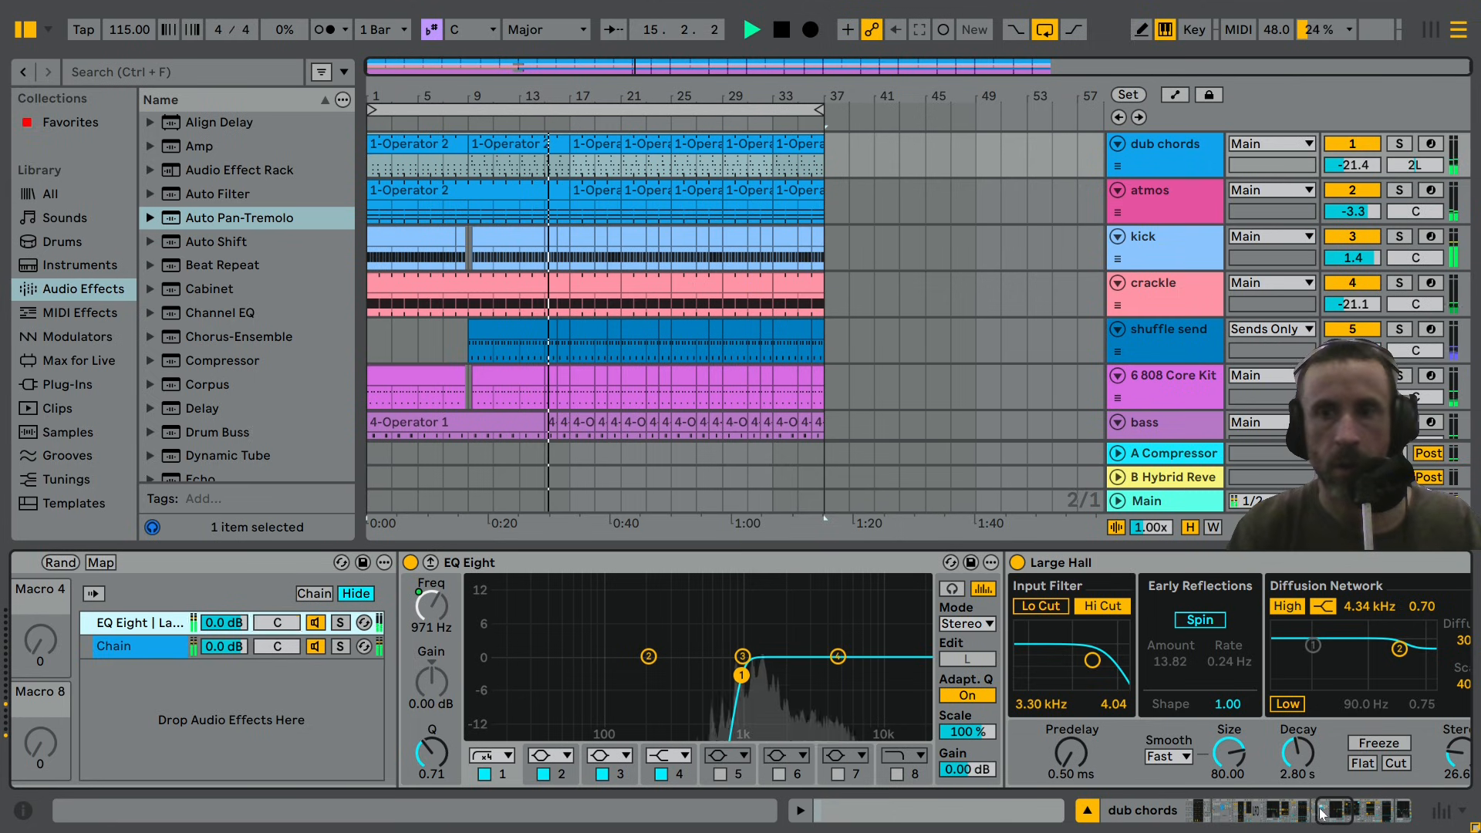
pyautogui.moveTo(1320, 814); pyautogui.dragTo(1380, 811)
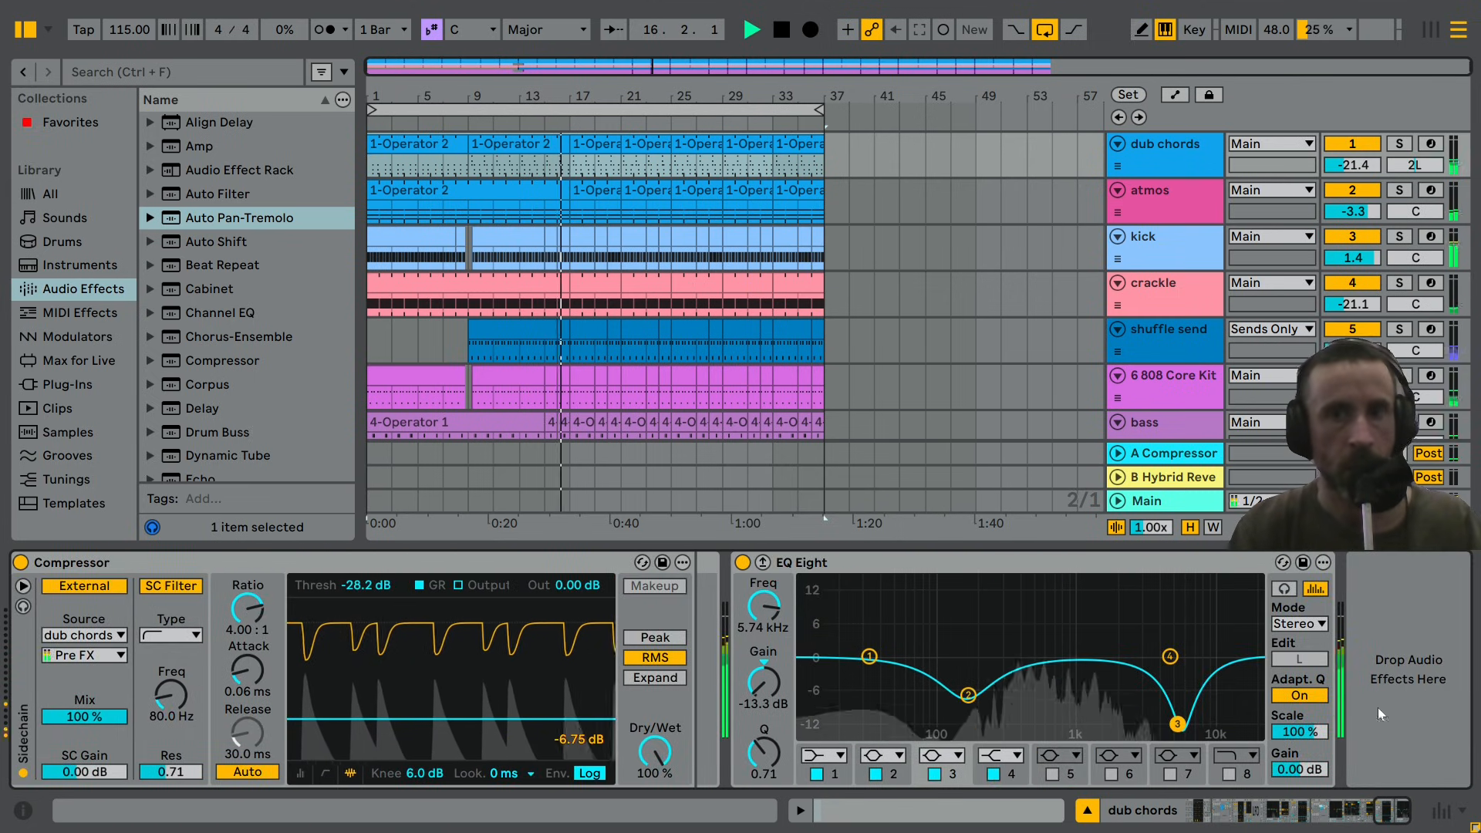
pyautogui.press('space')
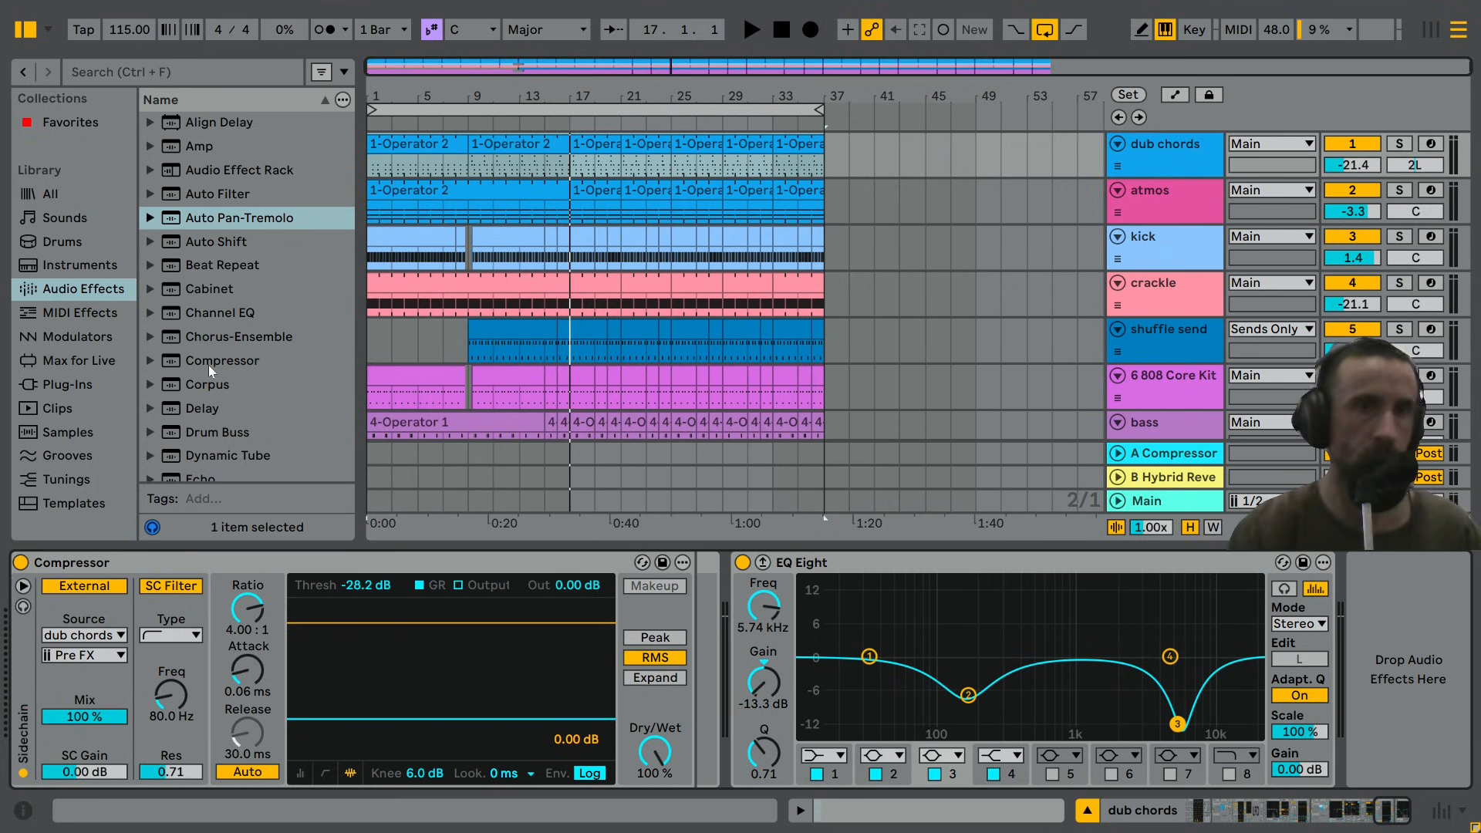
# Insert a Compressor between the reverb rack and the final EQ Eight, with attack 3.16 ms, release 280 ms and threshold -18.9 dB.
pyautogui.click(209, 367)
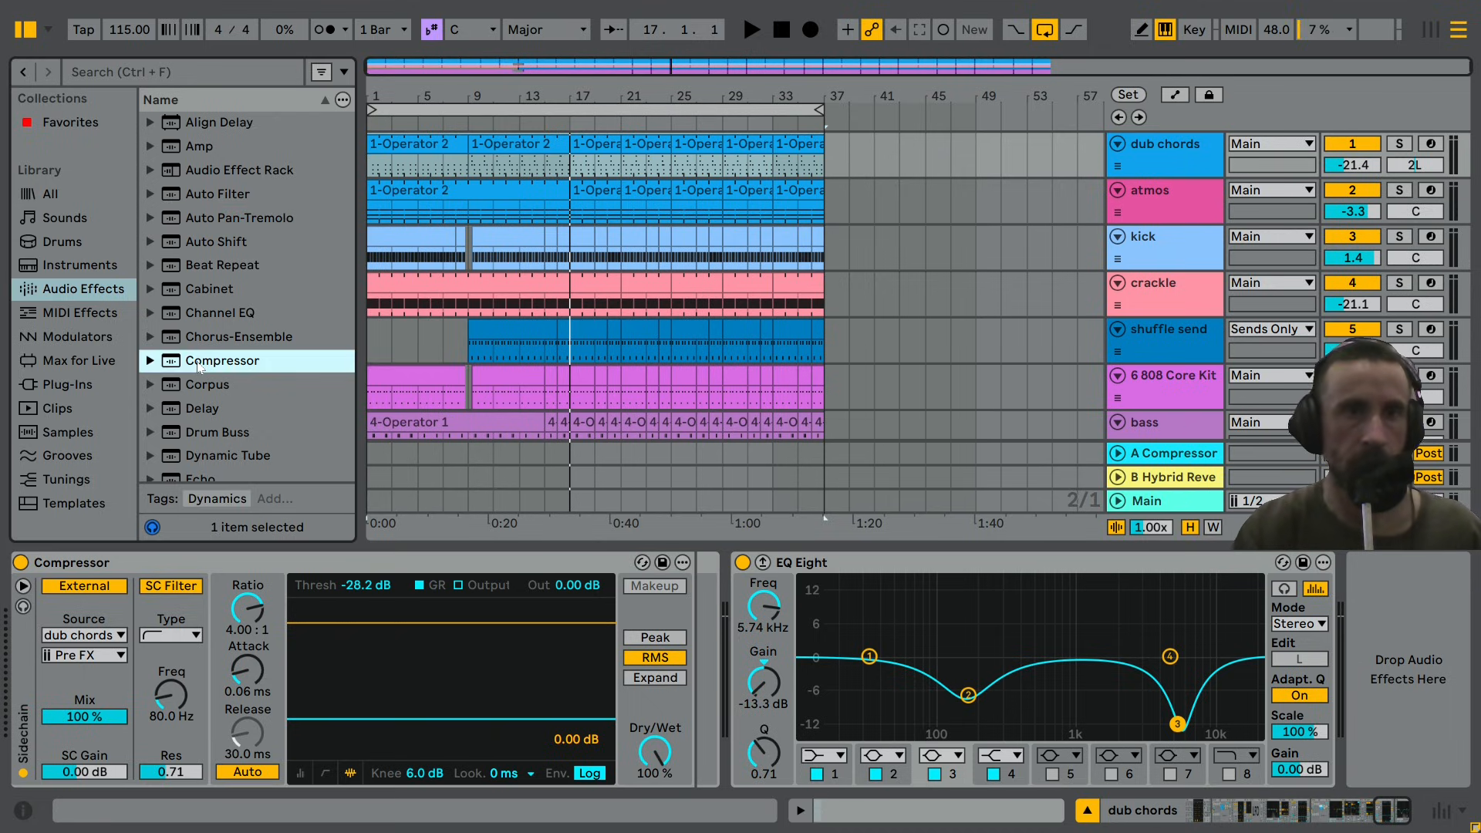
pyautogui.moveTo(531, 514); pyautogui.dragTo(785, 702)
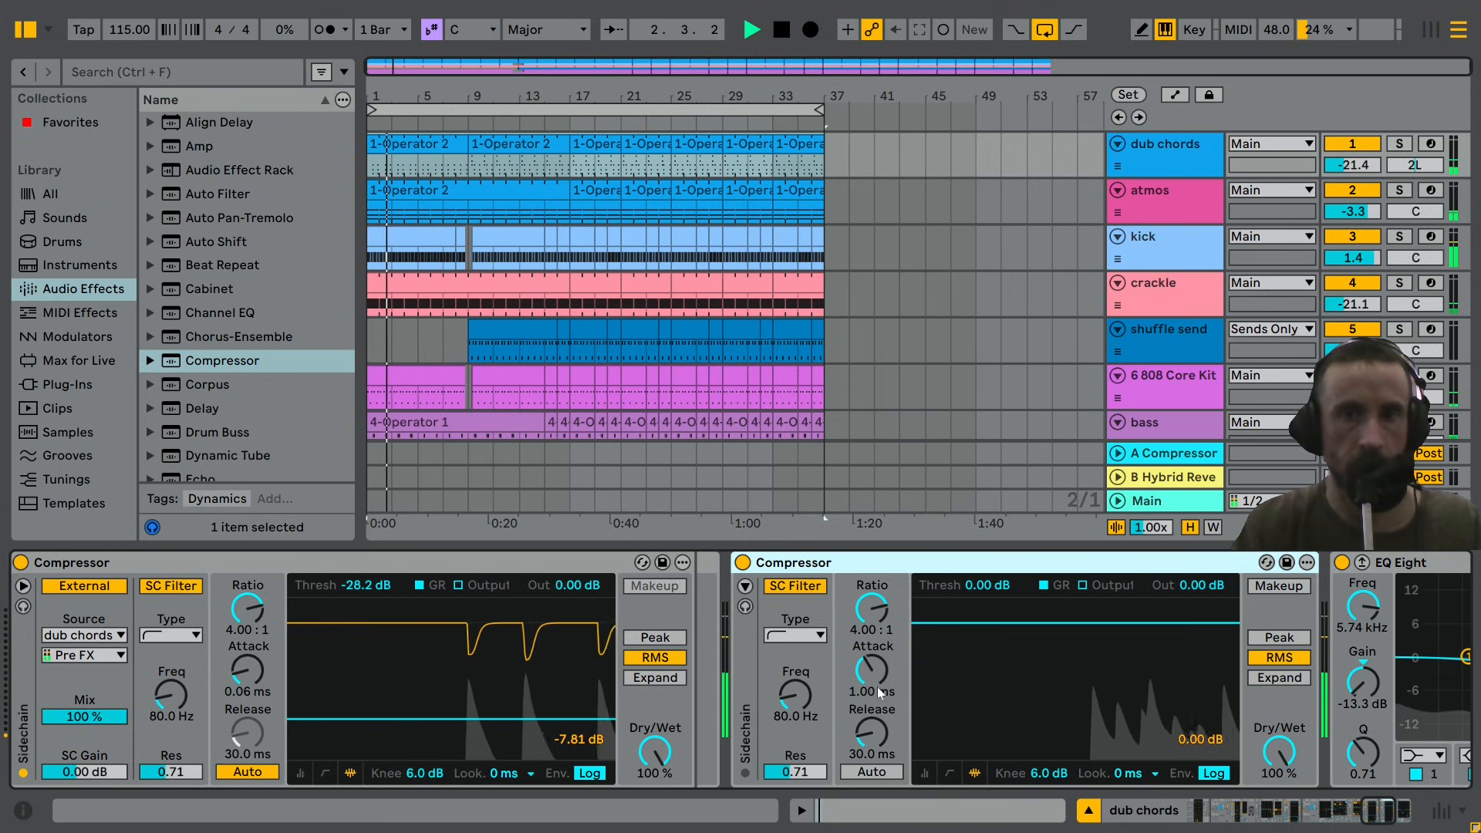
pyautogui.moveTo(852, 673); pyautogui.dragTo(852, 653)
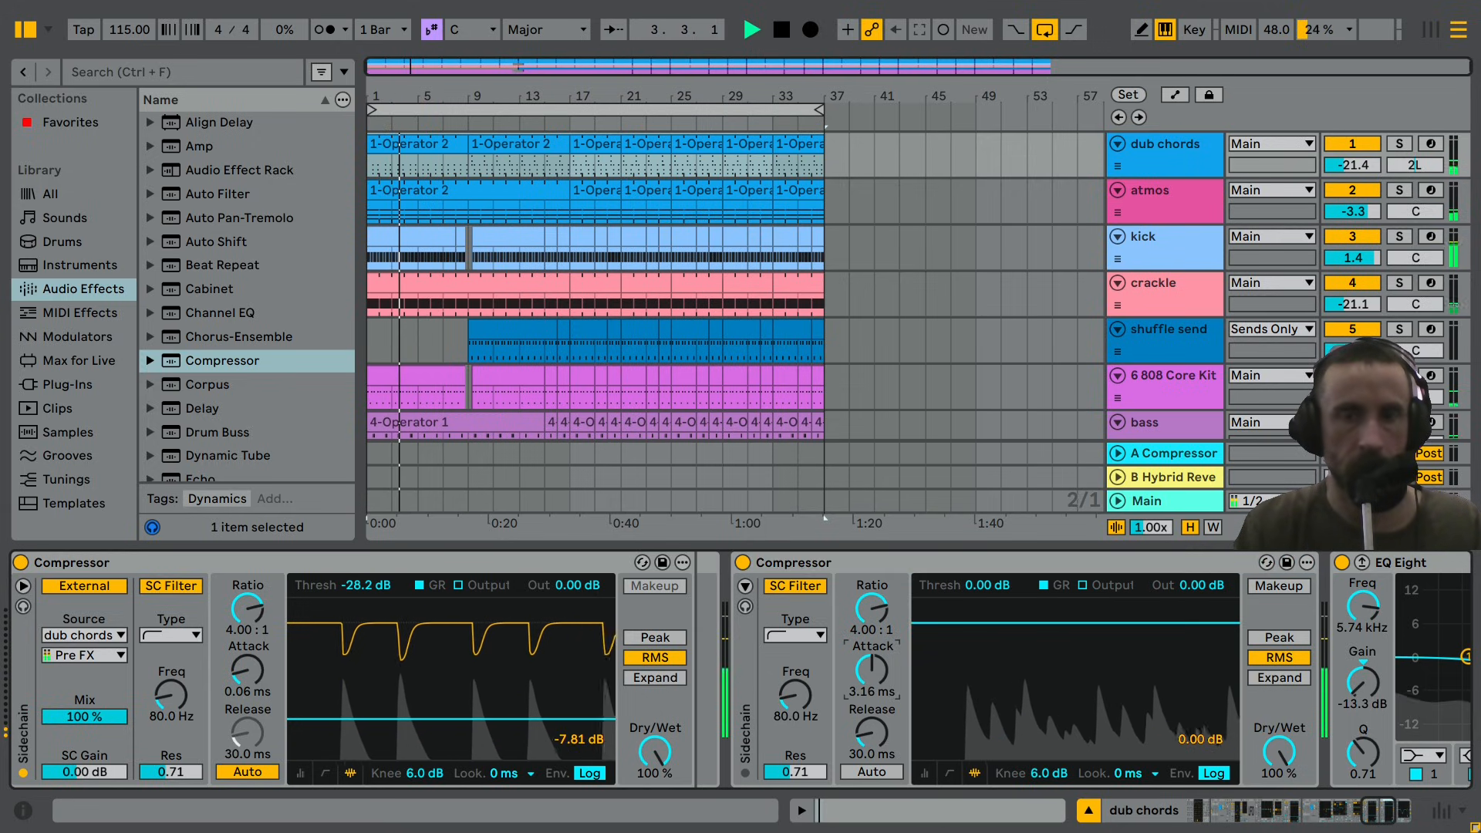
pyautogui.moveTo(872, 731); pyautogui.dragTo(937, 710)
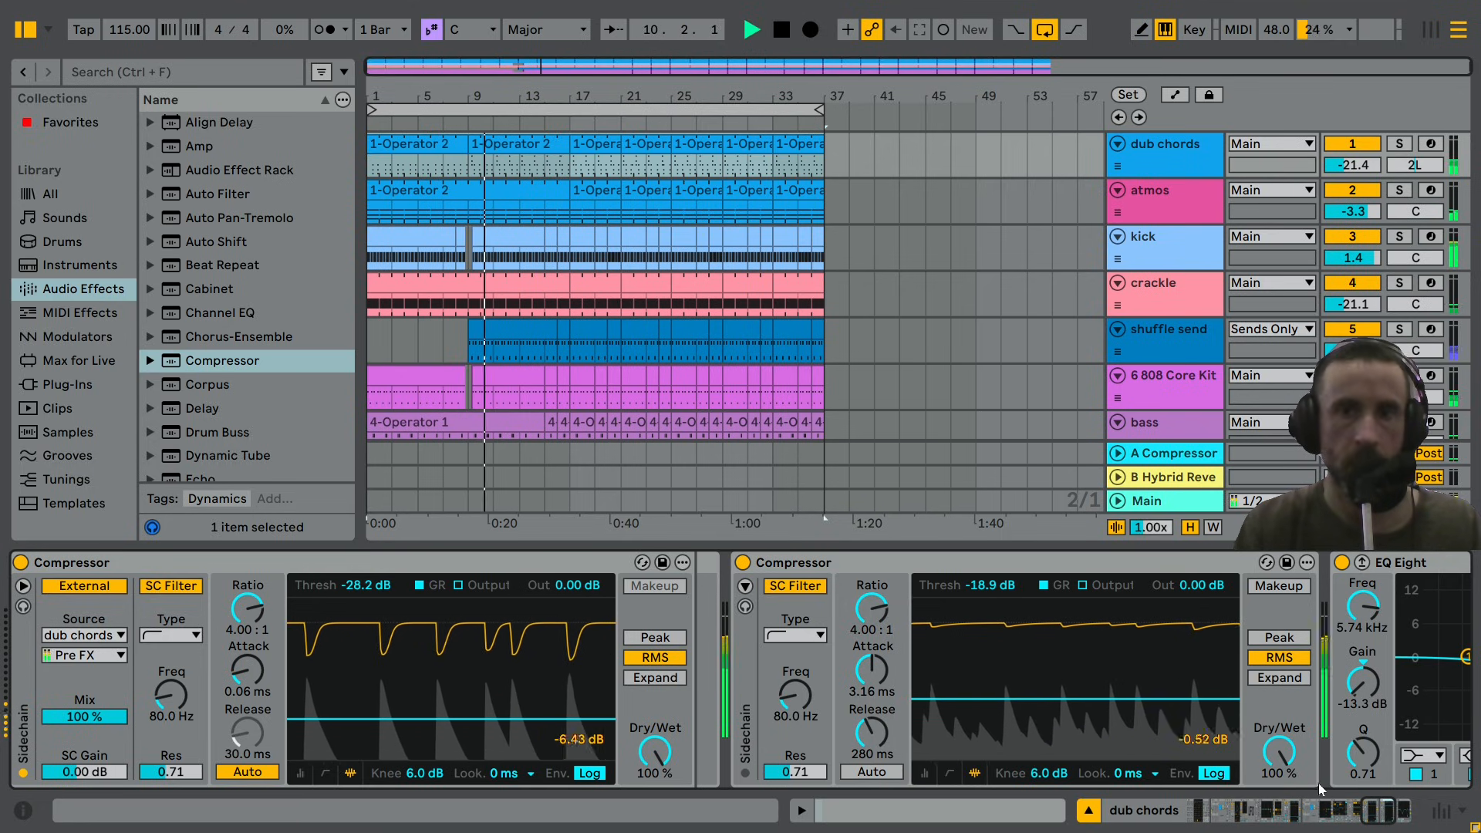
# Set the dub chords track's volume to -21.1 dB.
pyautogui.click(1403, 810)
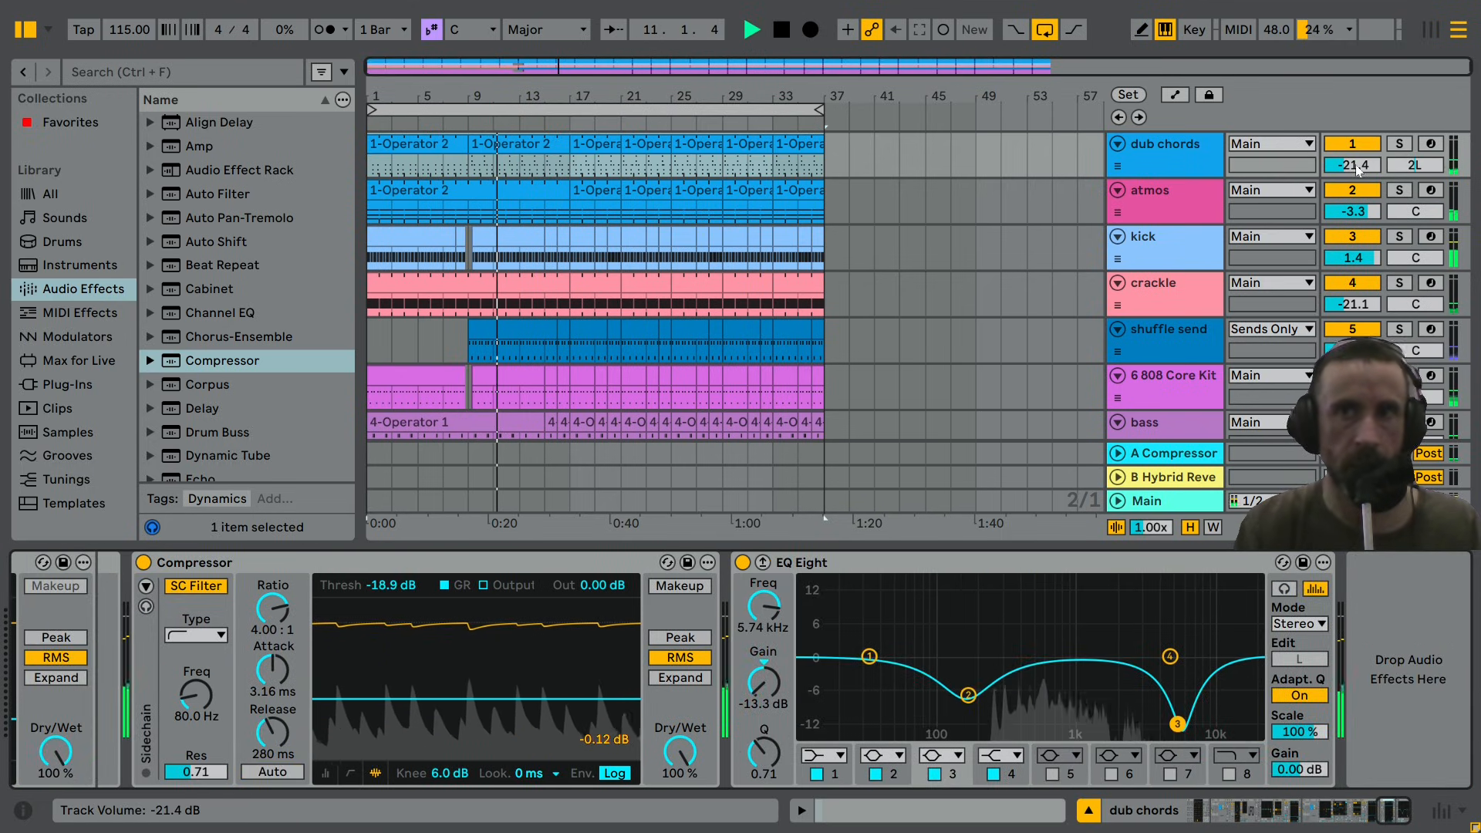
pyautogui.moveTo(1357, 168)
pyautogui.mouseDown()
pyautogui.moveTo(1357, 181)
pyautogui.moveTo(1357, 167)
pyautogui.mouseUp()
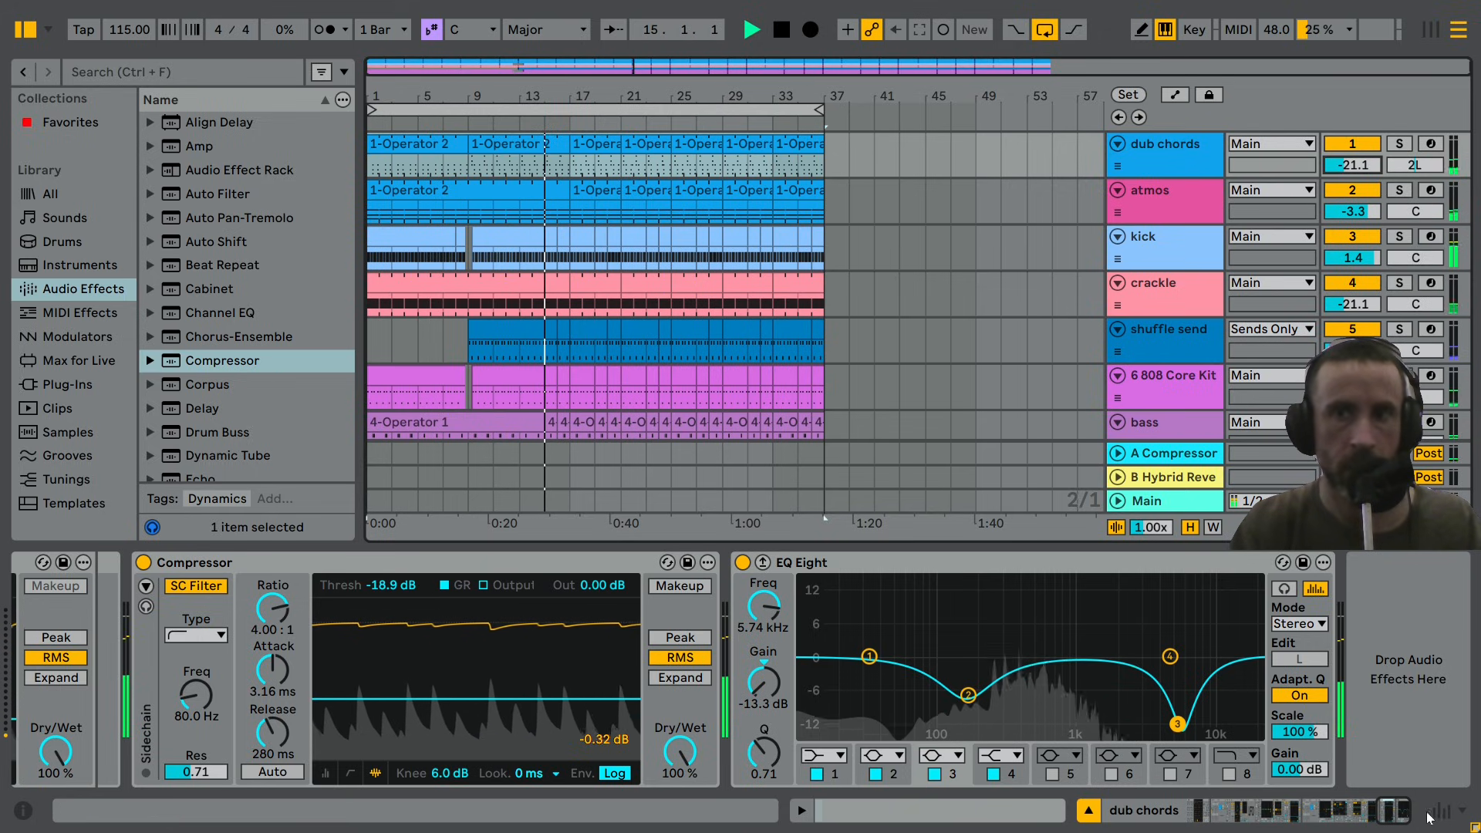
# Group the delay rack, the reverb rack and the Compressor after them into one Audio Effect Rack.
pyautogui.moveTo(1427, 817); pyautogui.dragTo(1257, 826)
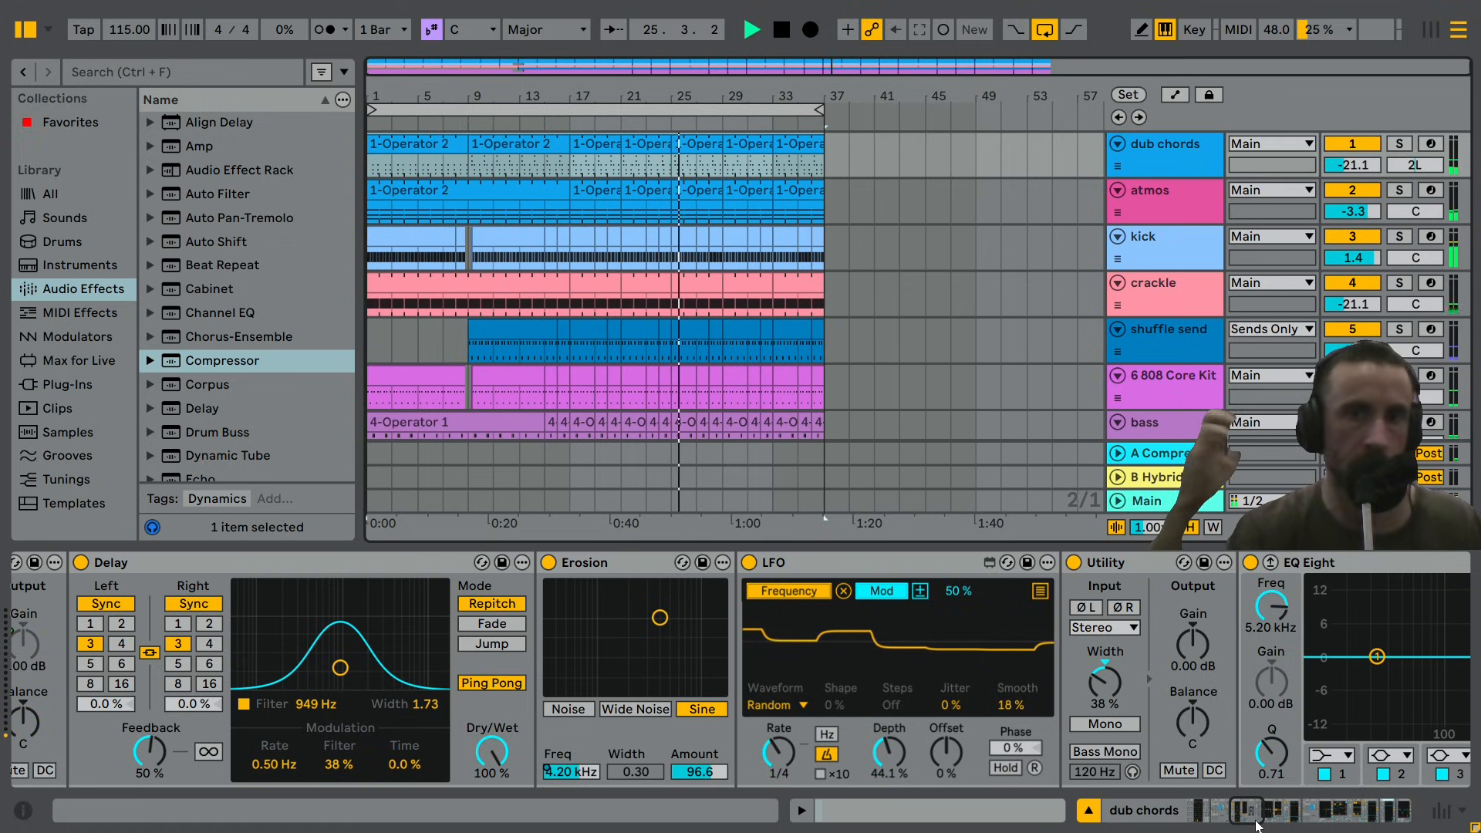
pyautogui.moveTo(1243, 819); pyautogui.dragTo(1210, 824)
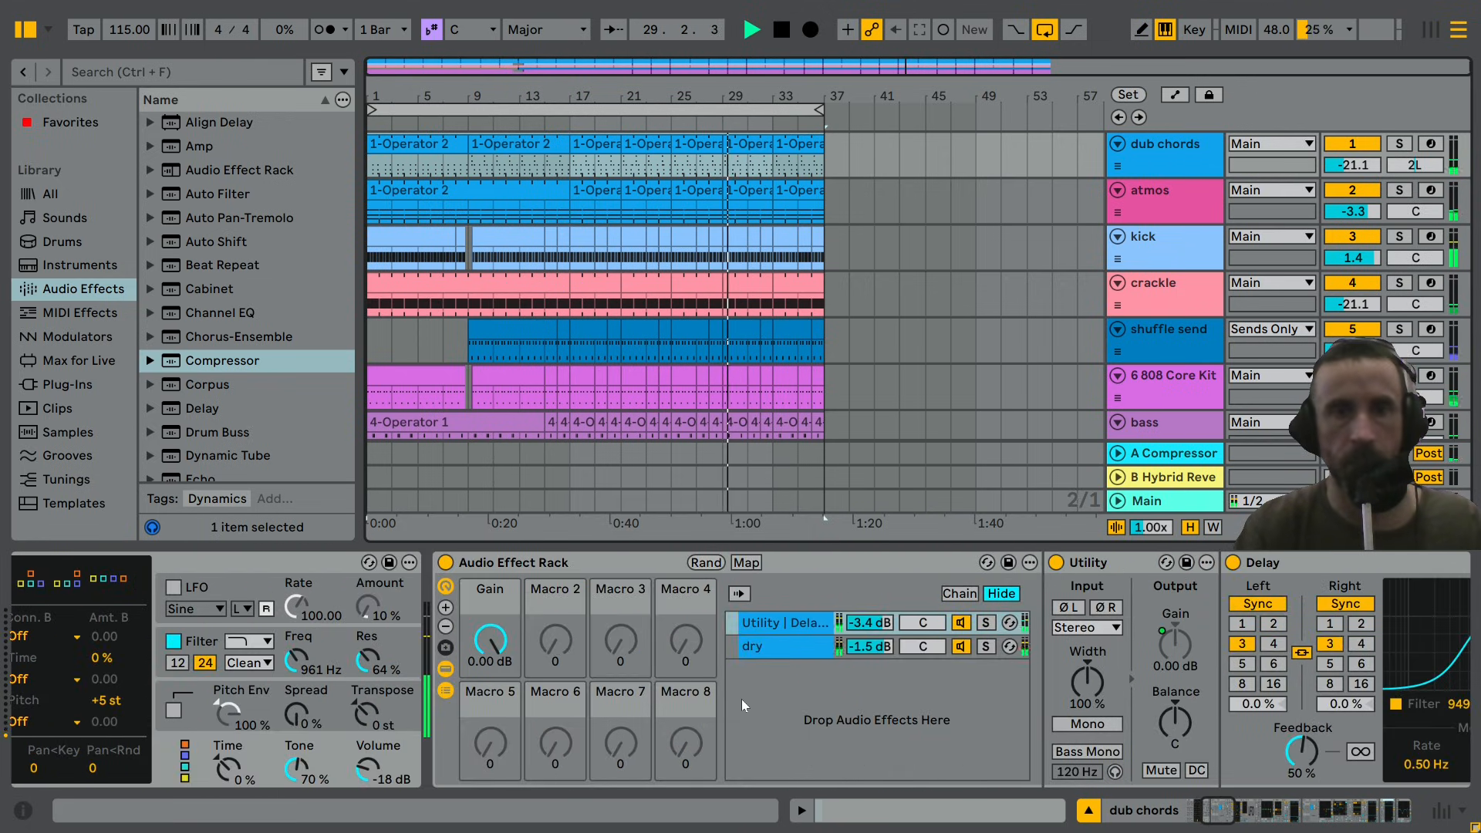
pyautogui.click(637, 575)
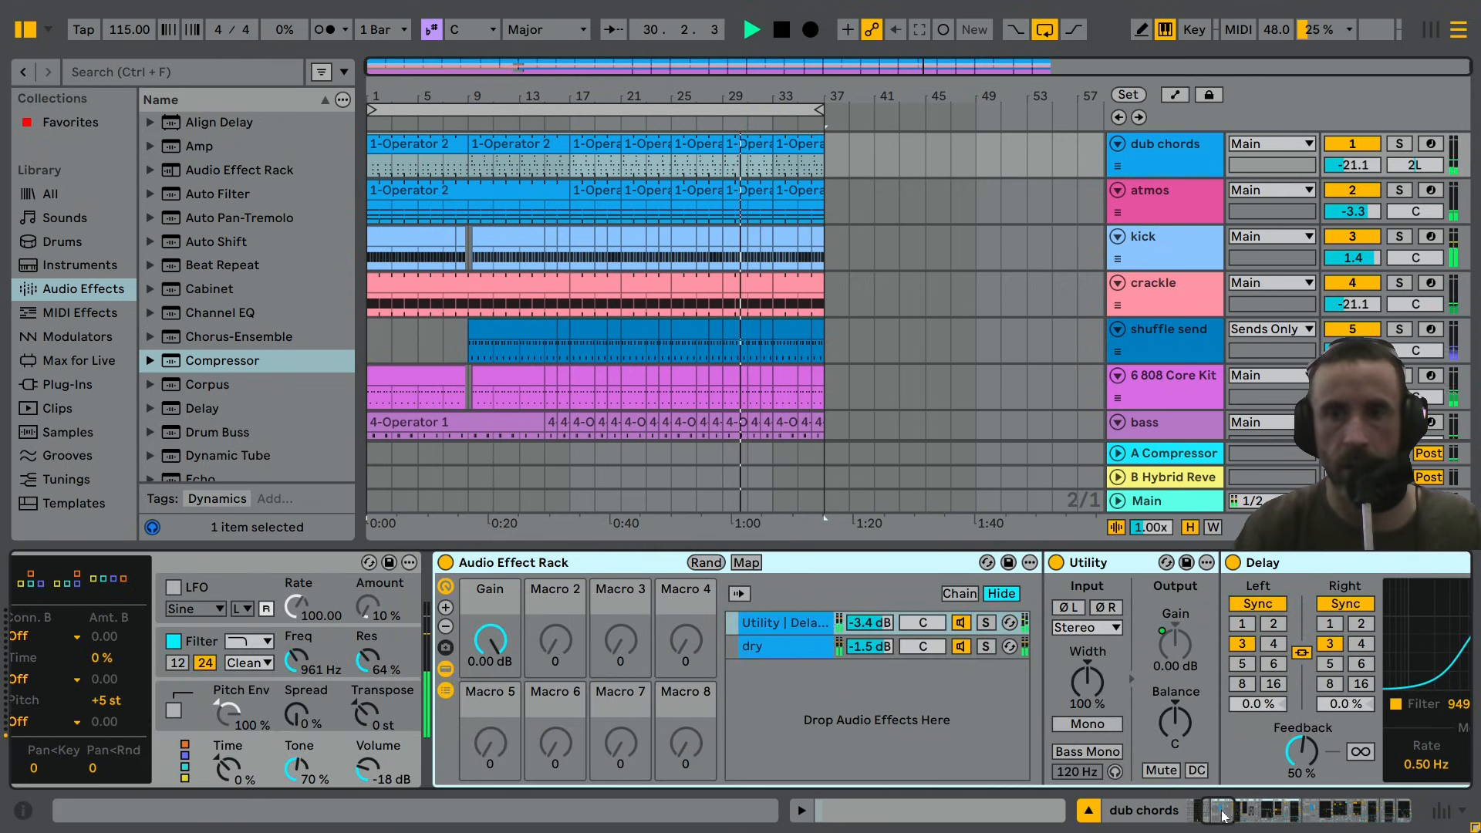
pyautogui.moveTo(1222, 816); pyautogui.dragTo(1383, 808)
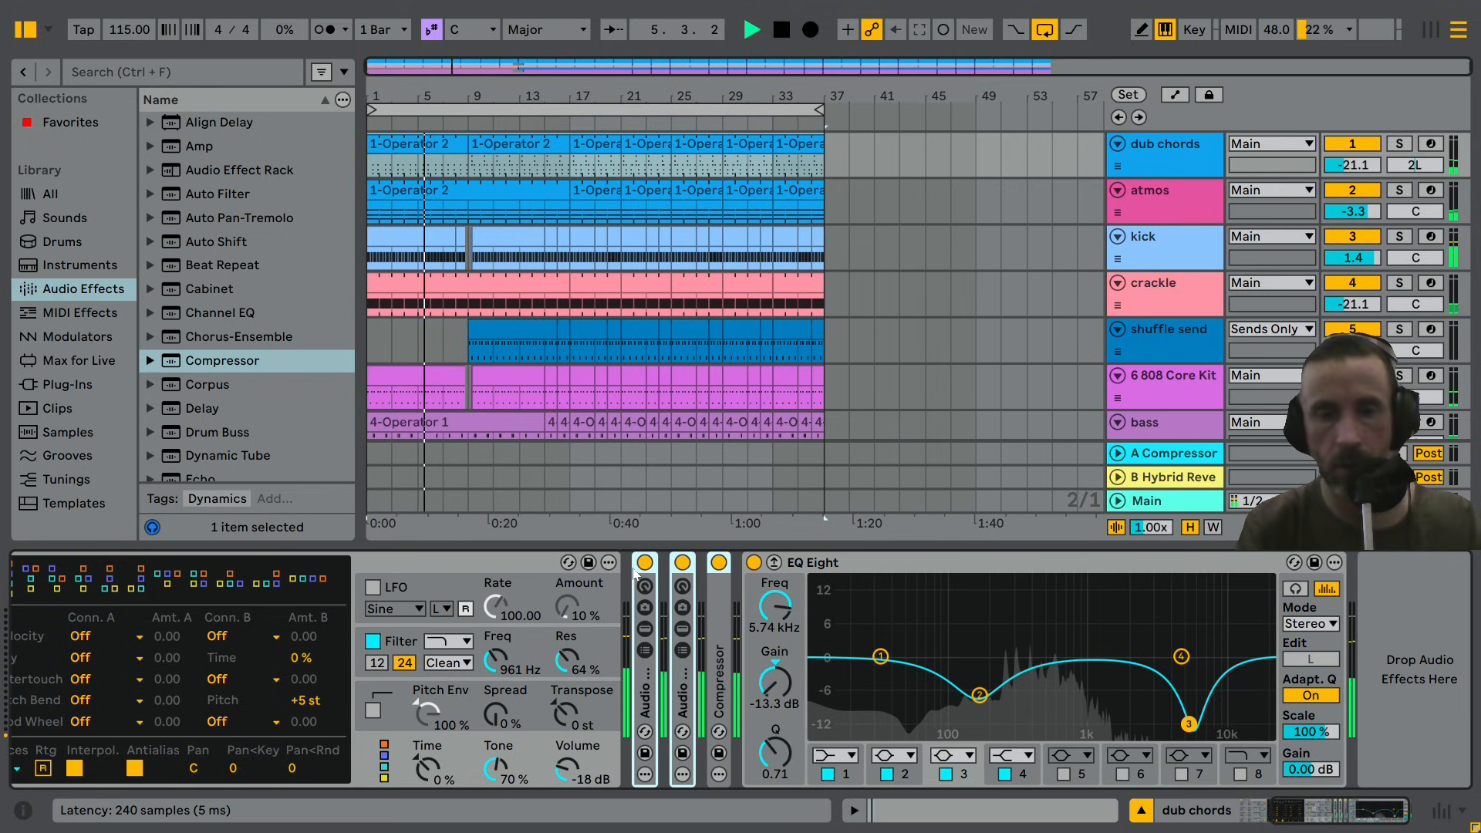
pyautogui.hotkey('ctrl', 'g')
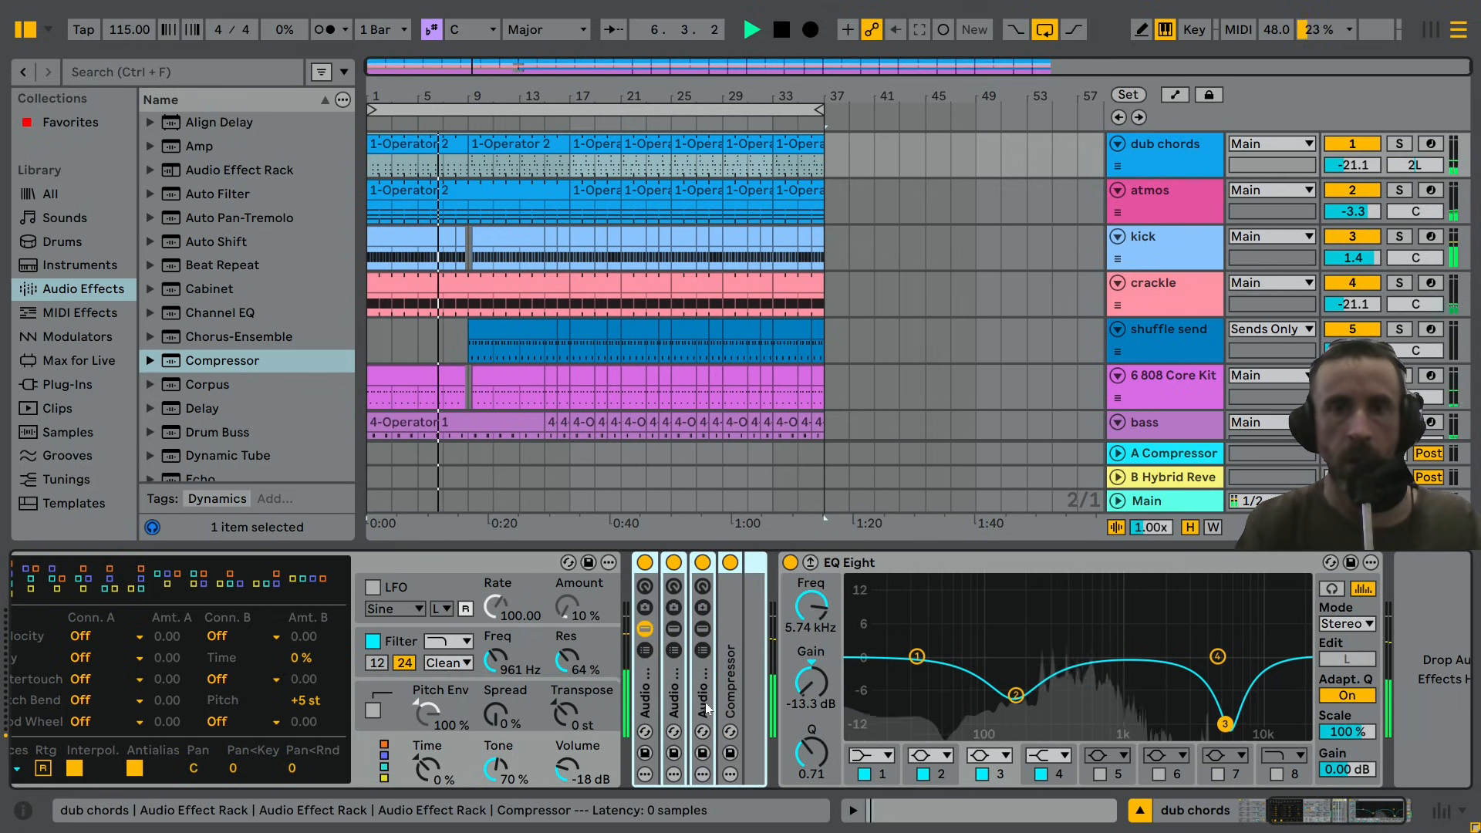
# Map the delay rack's Gain macro to Macro 1 of the enclosing rack.
pyautogui.doubleClick(675, 697)
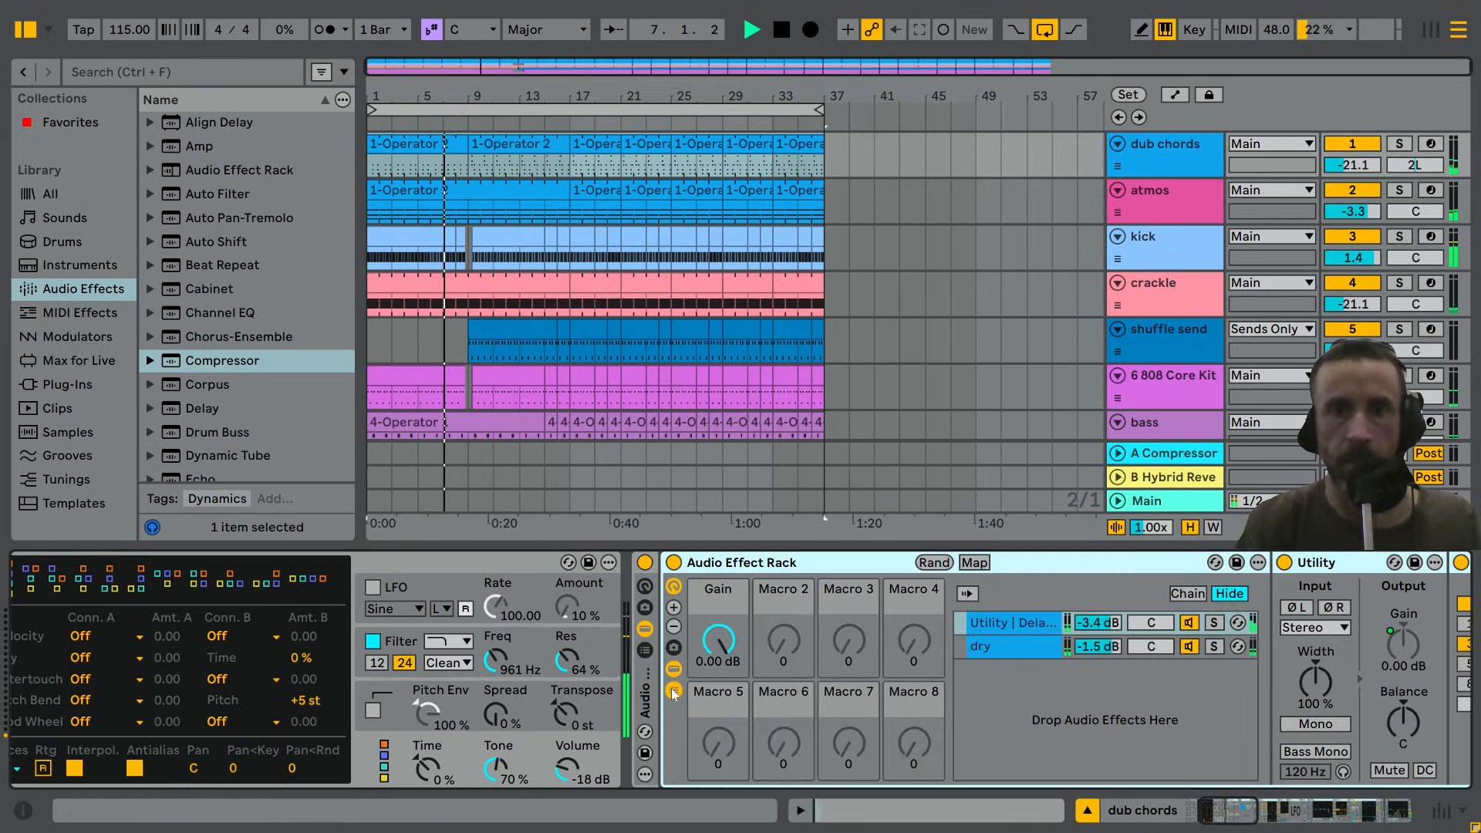
pyautogui.rightClick(719, 642)
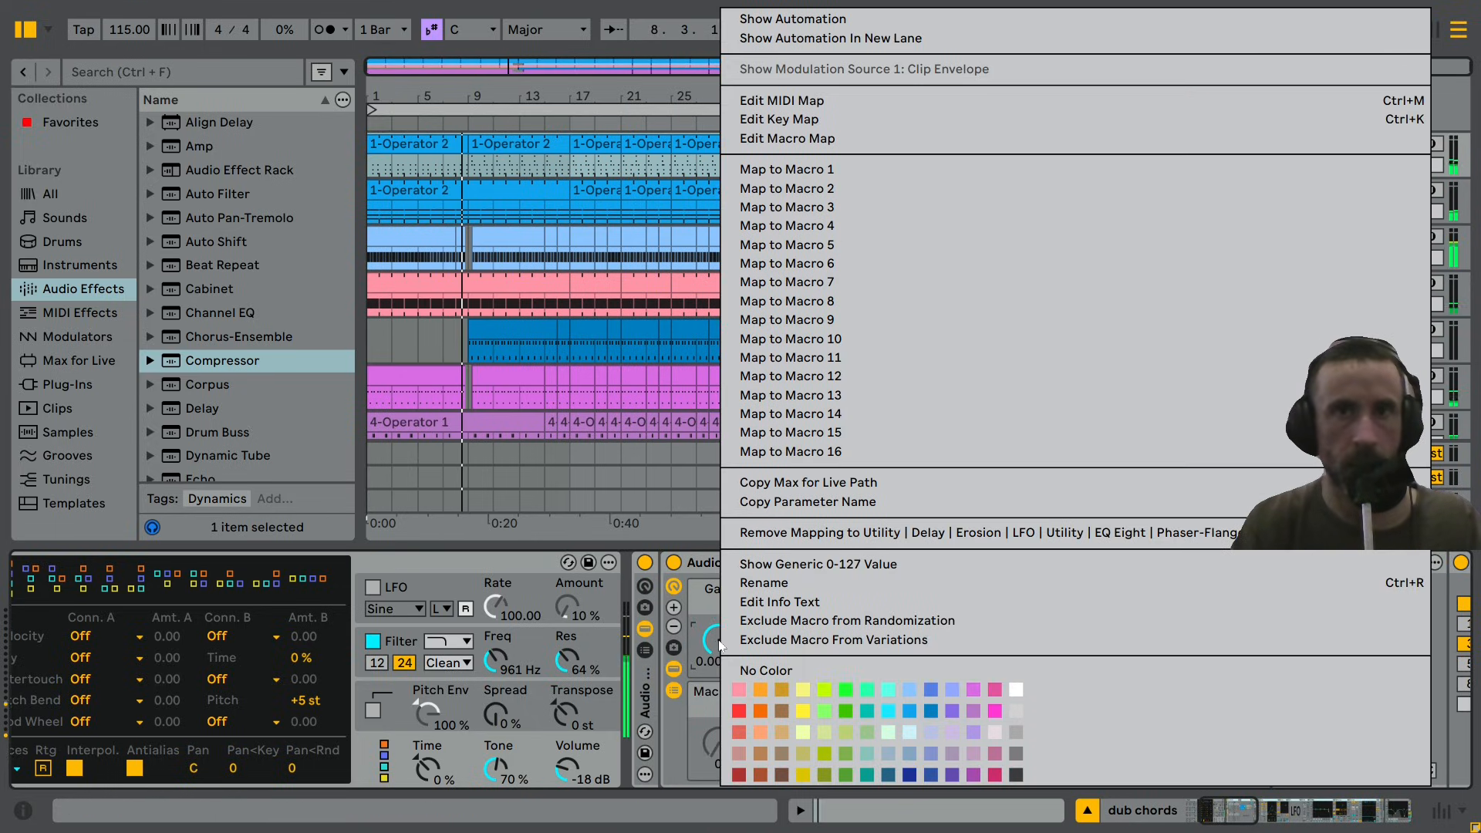
pyautogui.click(708, 563)
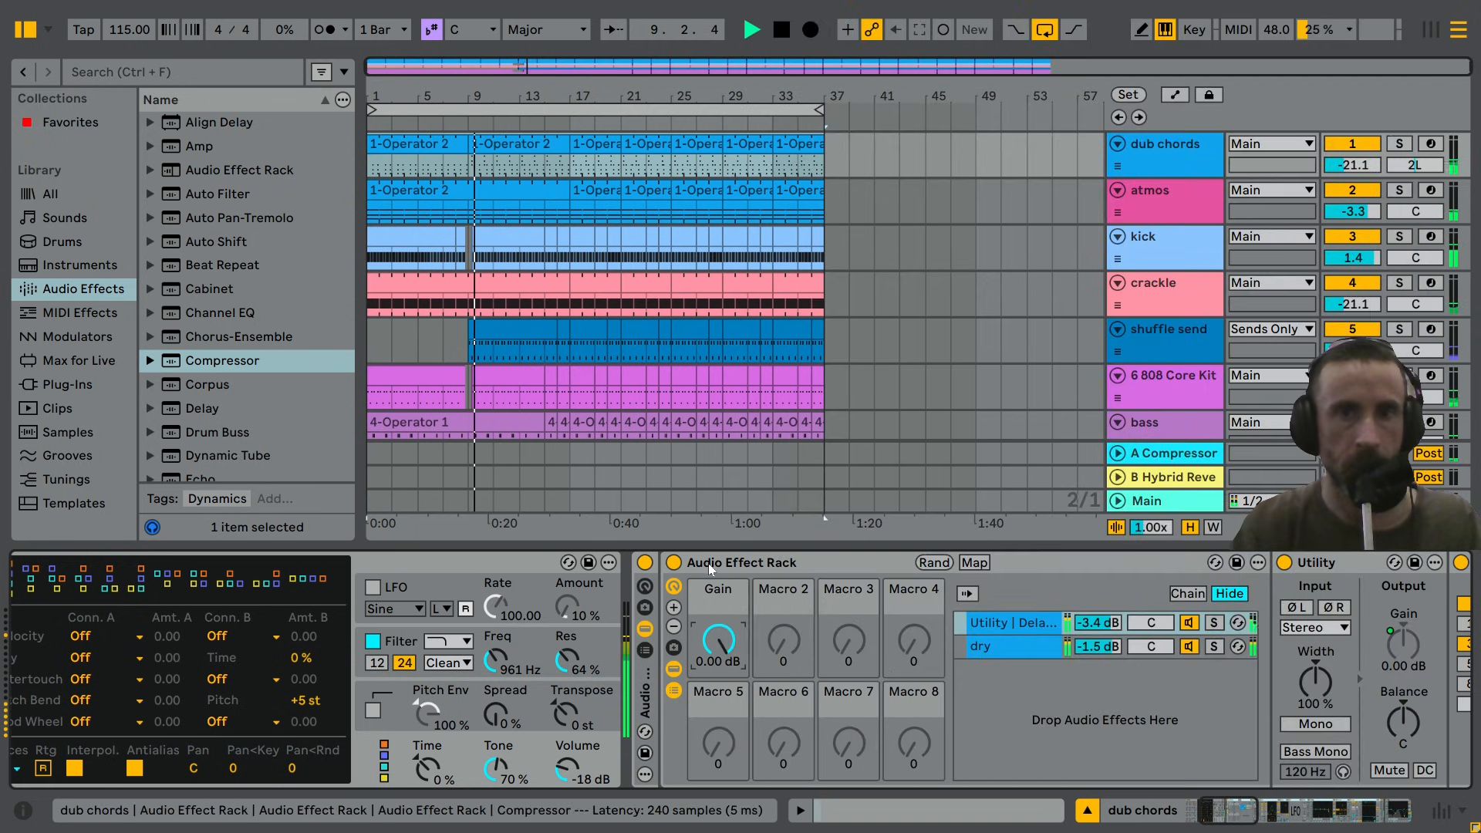
pyautogui.rightClick(716, 646)
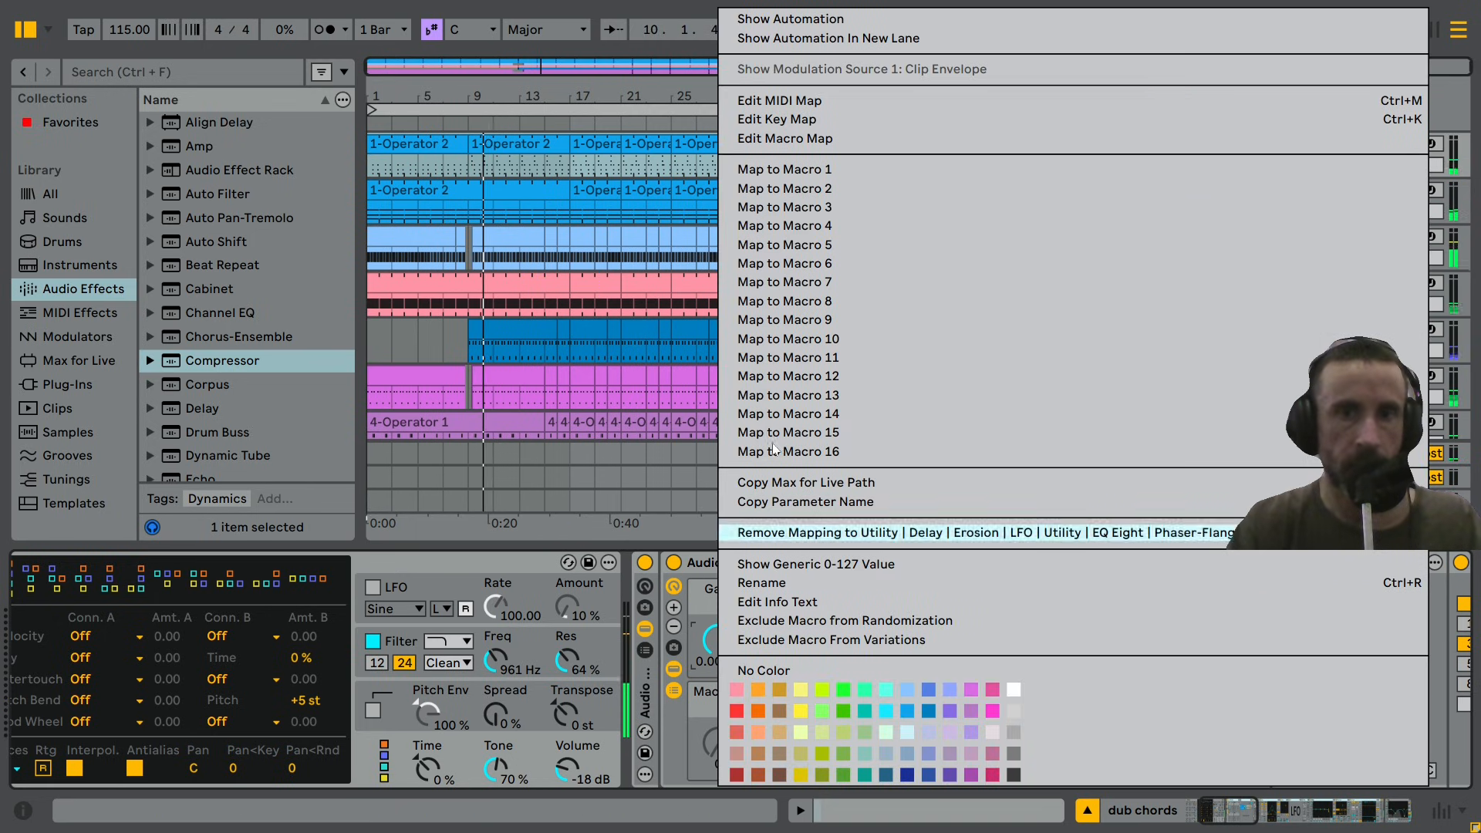
pyautogui.click(787, 169)
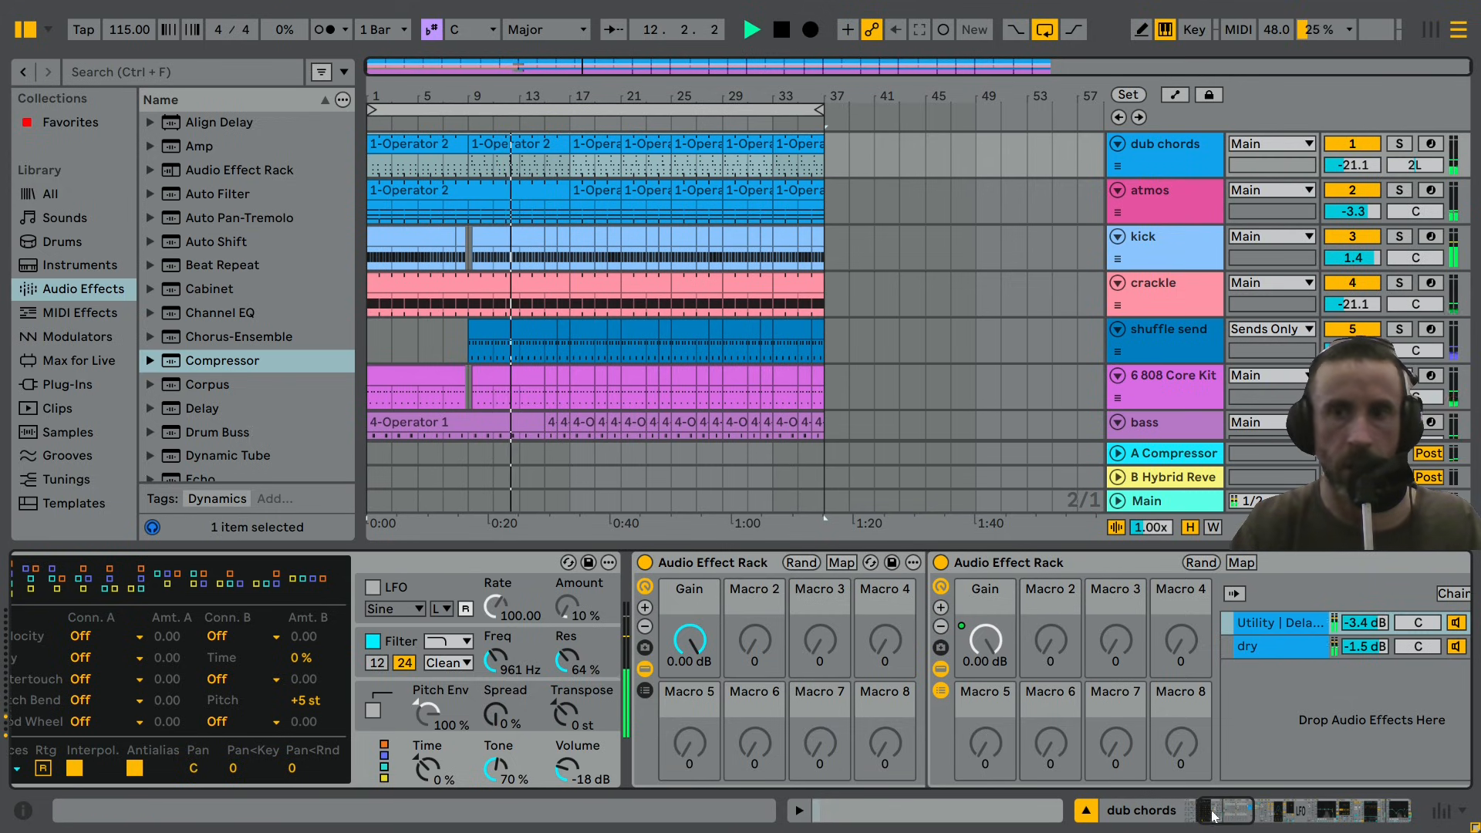
# Map the reverb rack's low-cut frequency macro to Macro 2 of the enclosing rack.
pyautogui.moveTo(1212, 816); pyautogui.dragTo(1371, 809)
pyautogui.doubleClick(753, 706)
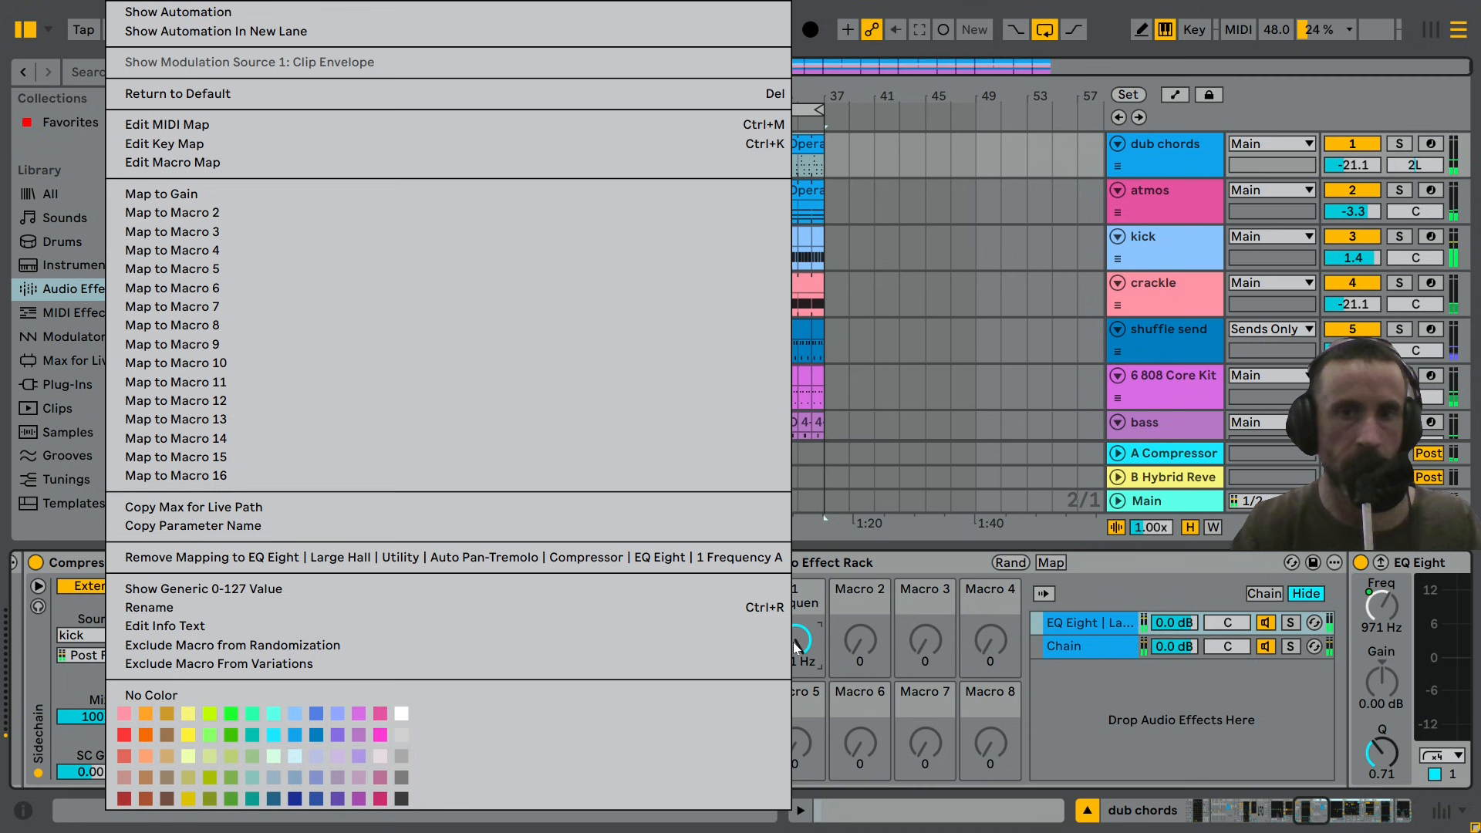
pyautogui.rightClick(793, 642)
pyautogui.click(191, 214)
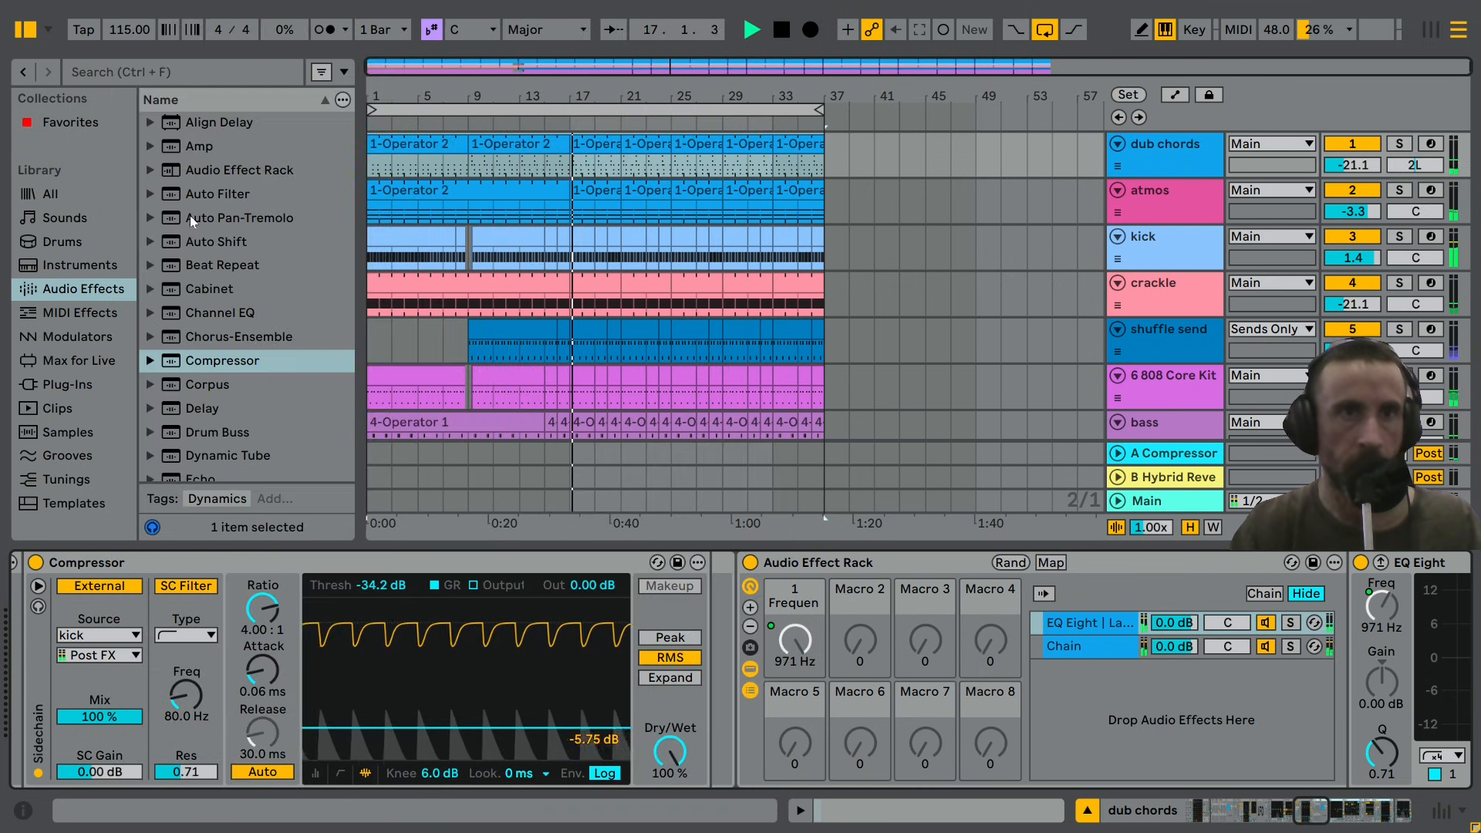
# Rename the enclosing rack's frequency macro to "reverb hipass".
pyautogui.moveTo(1324, 810); pyautogui.dragTo(1146, 808)
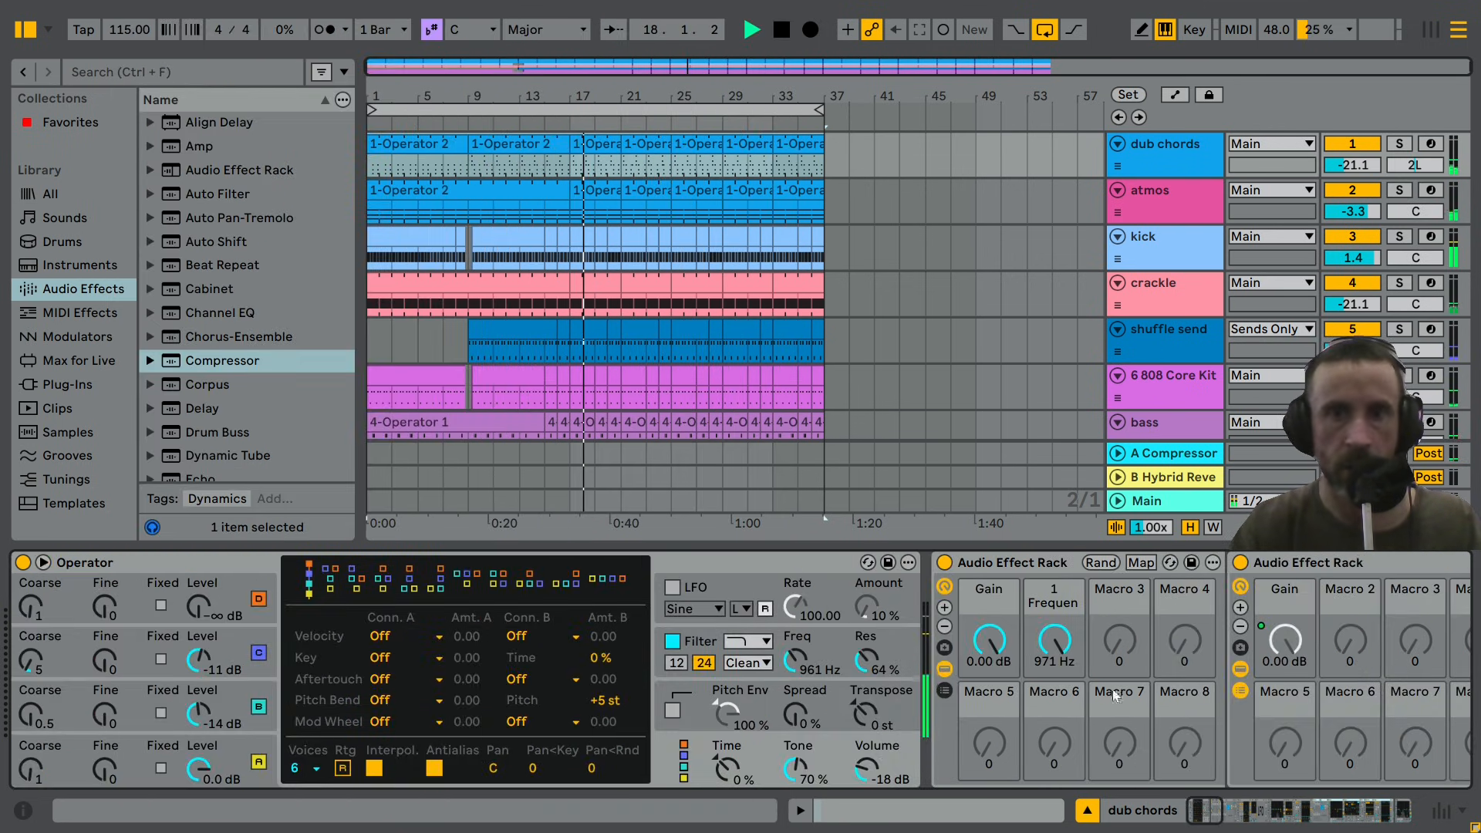
pyautogui.click(1047, 607)
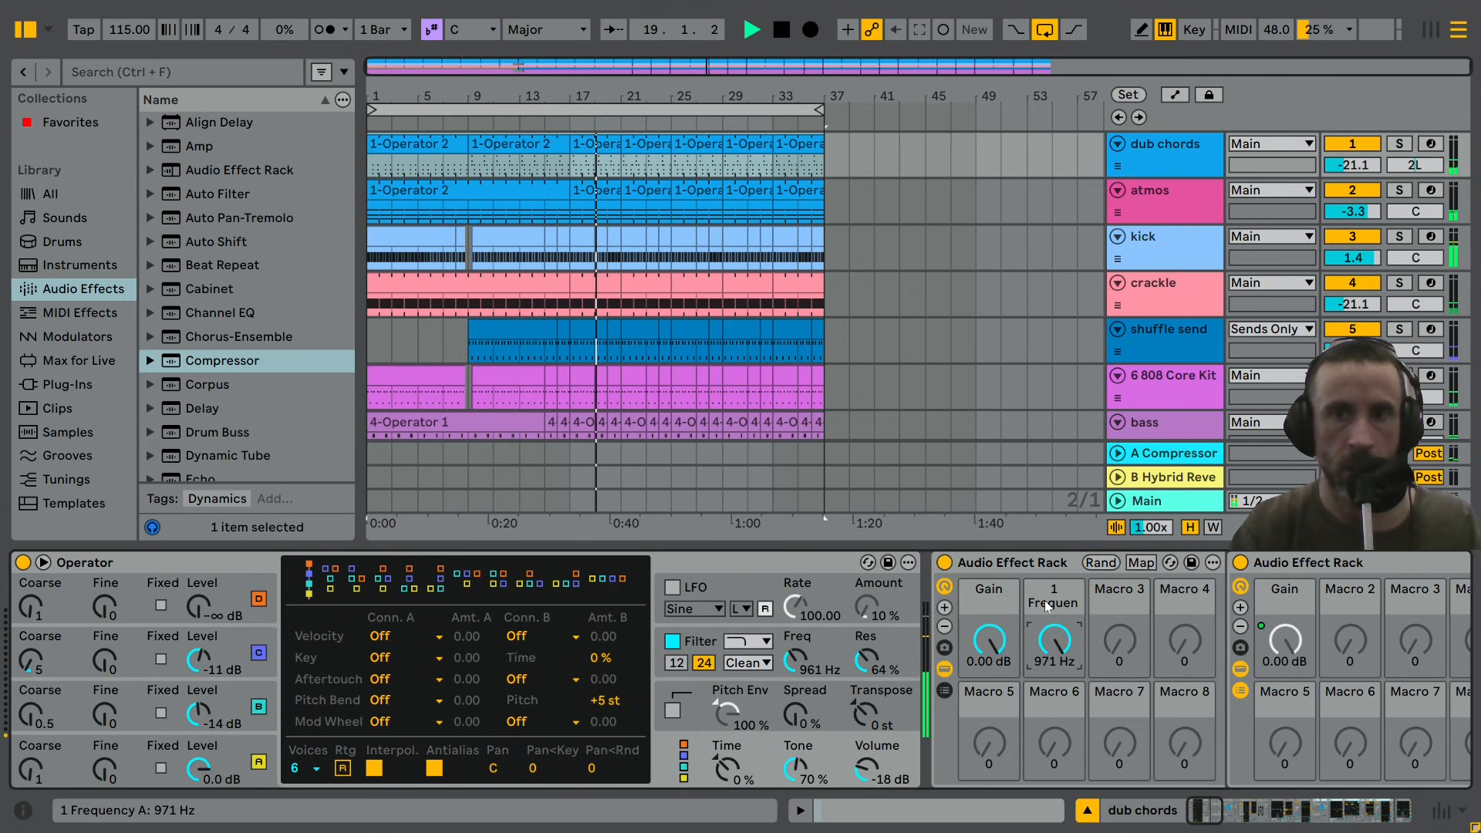
pyautogui.hotkey('ctrl', 'r')
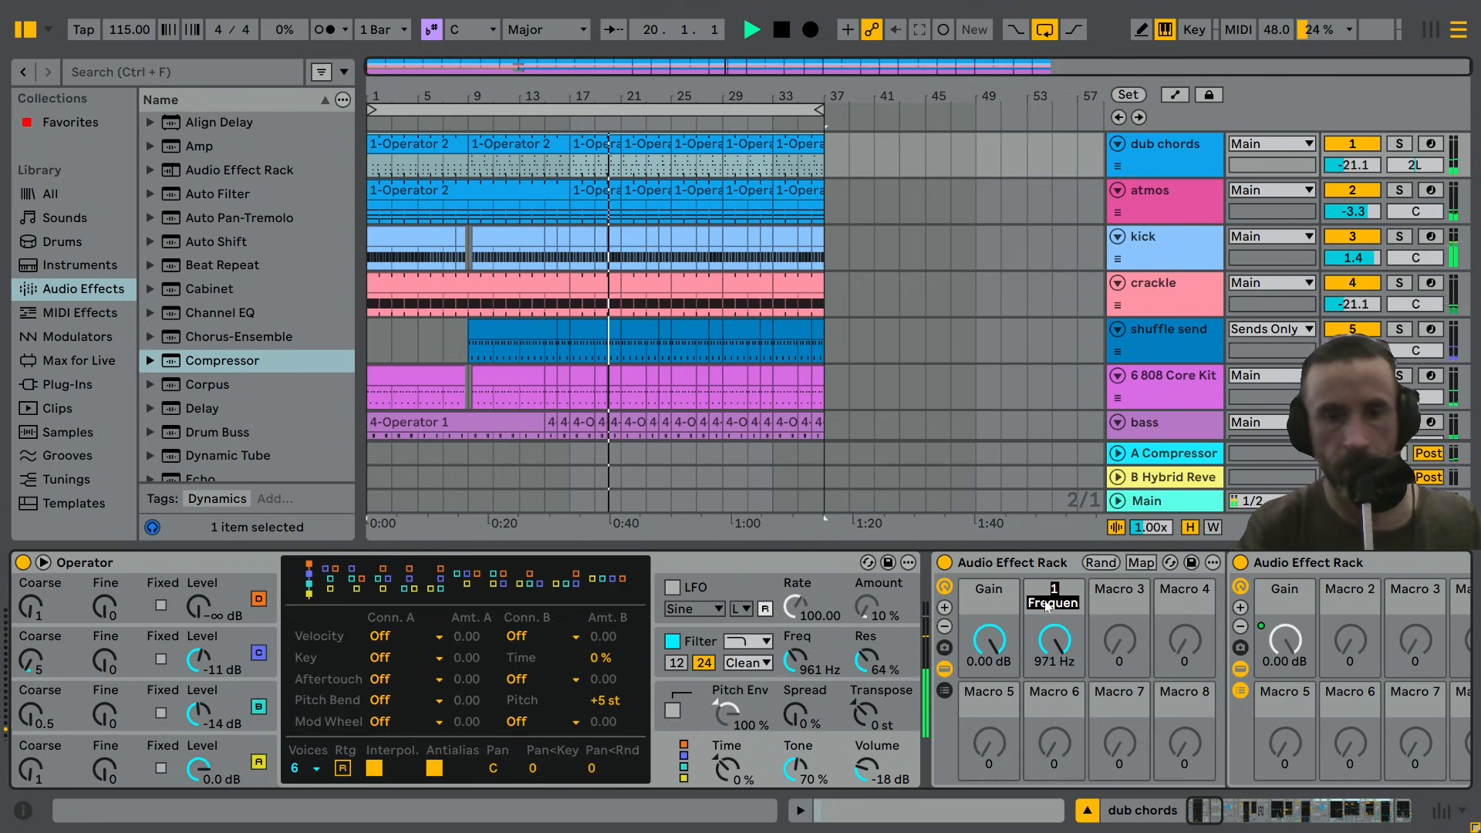
pyautogui.write('reverb')
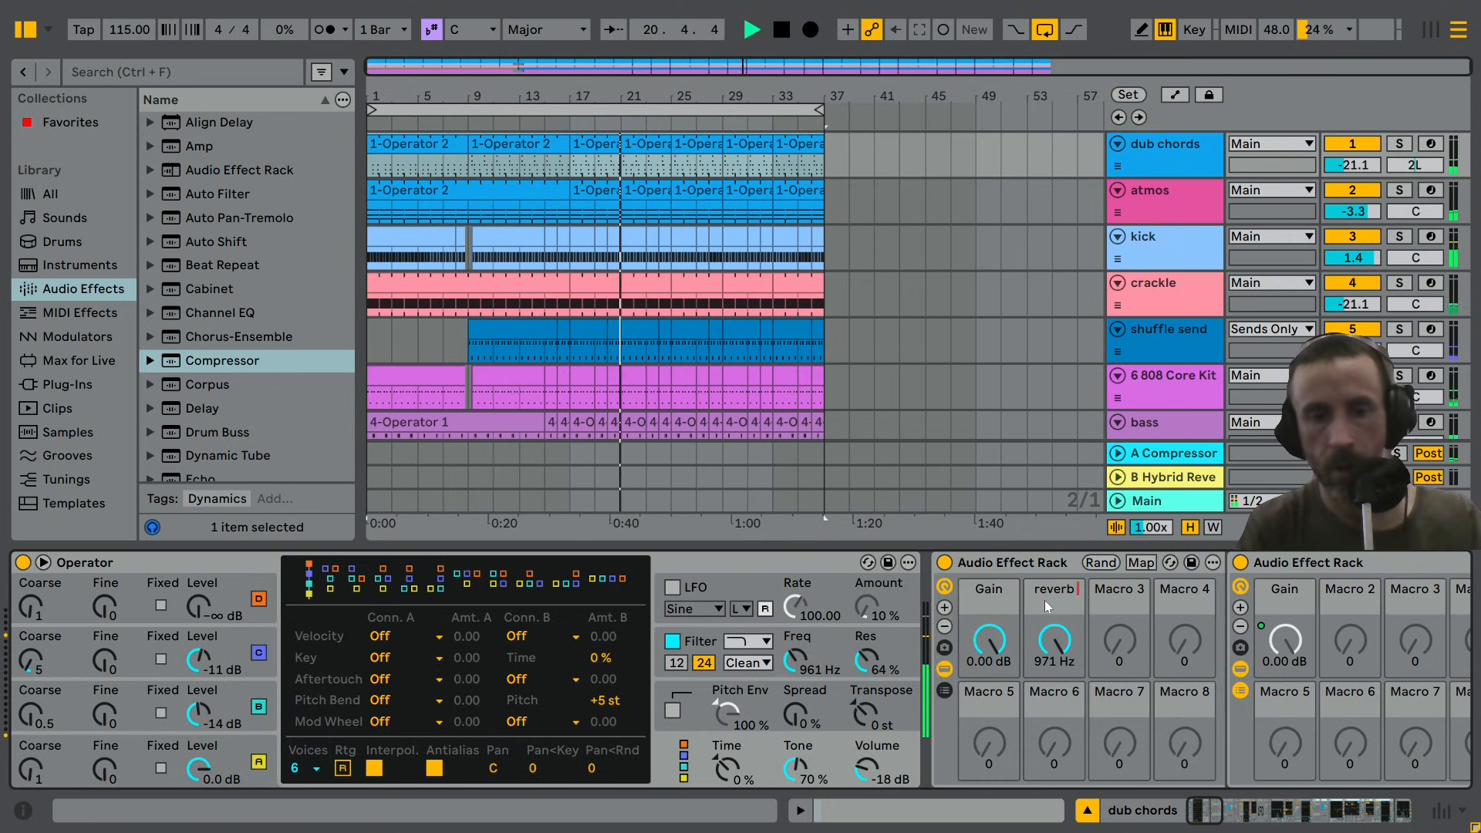
pyautogui.write(' hipass')
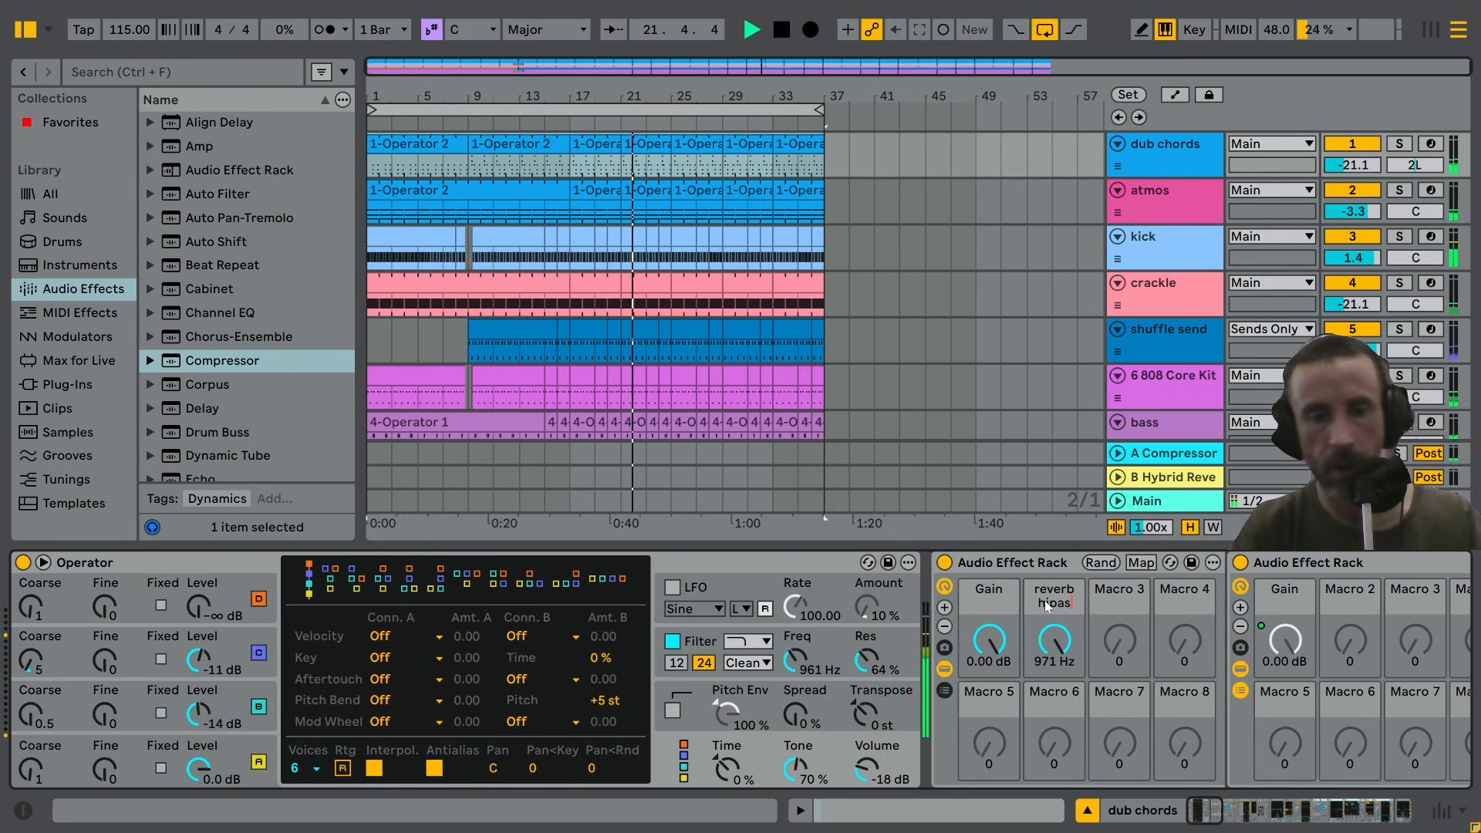
pyautogui.press('Return')
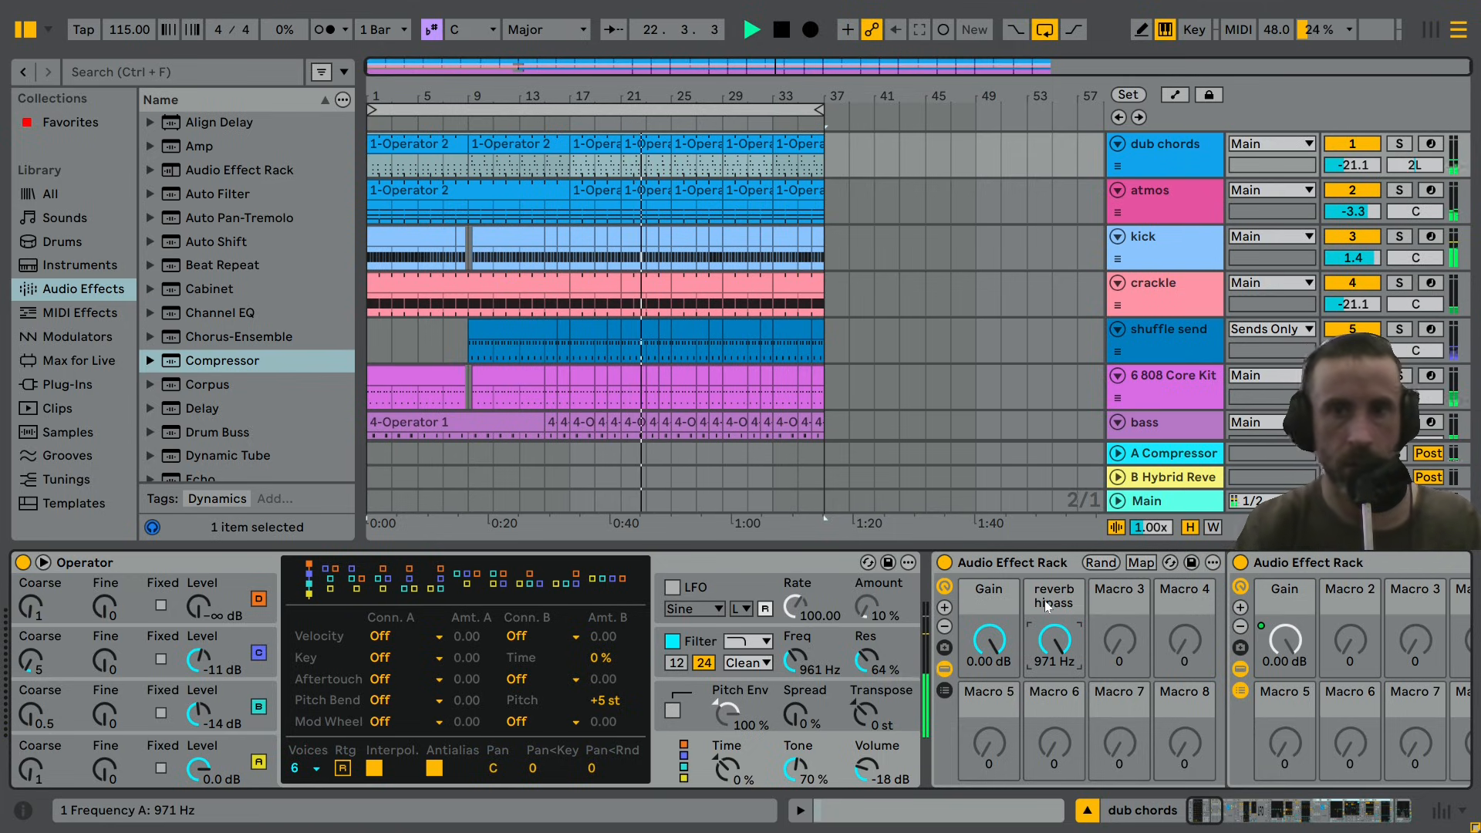
# Rename the enclosing rack's Gain macro to "delay send".
pyautogui.click(1001, 588)
pyautogui.hotkey('ctrl', 'r')
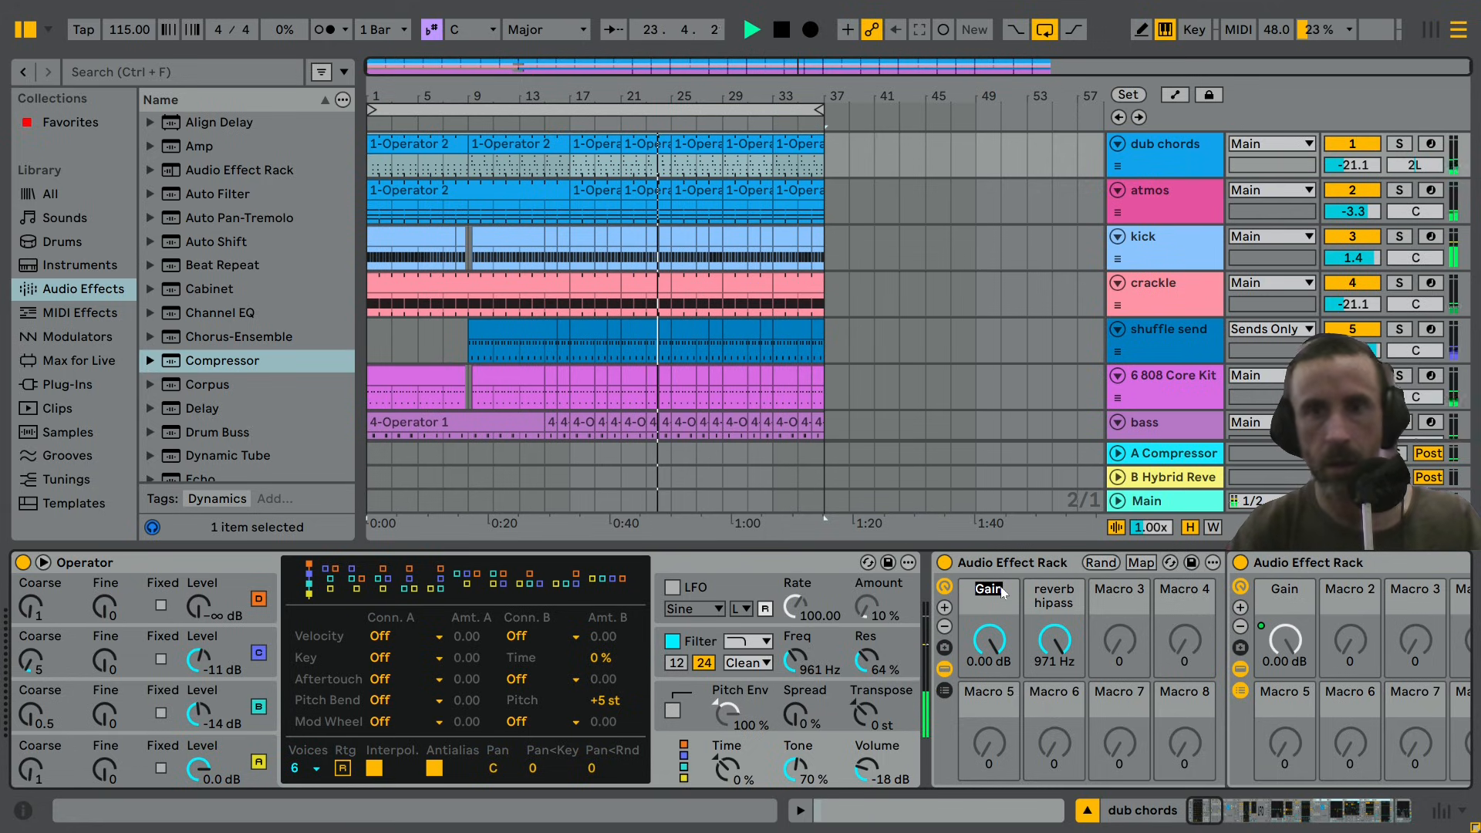
pyautogui.write('delay send')
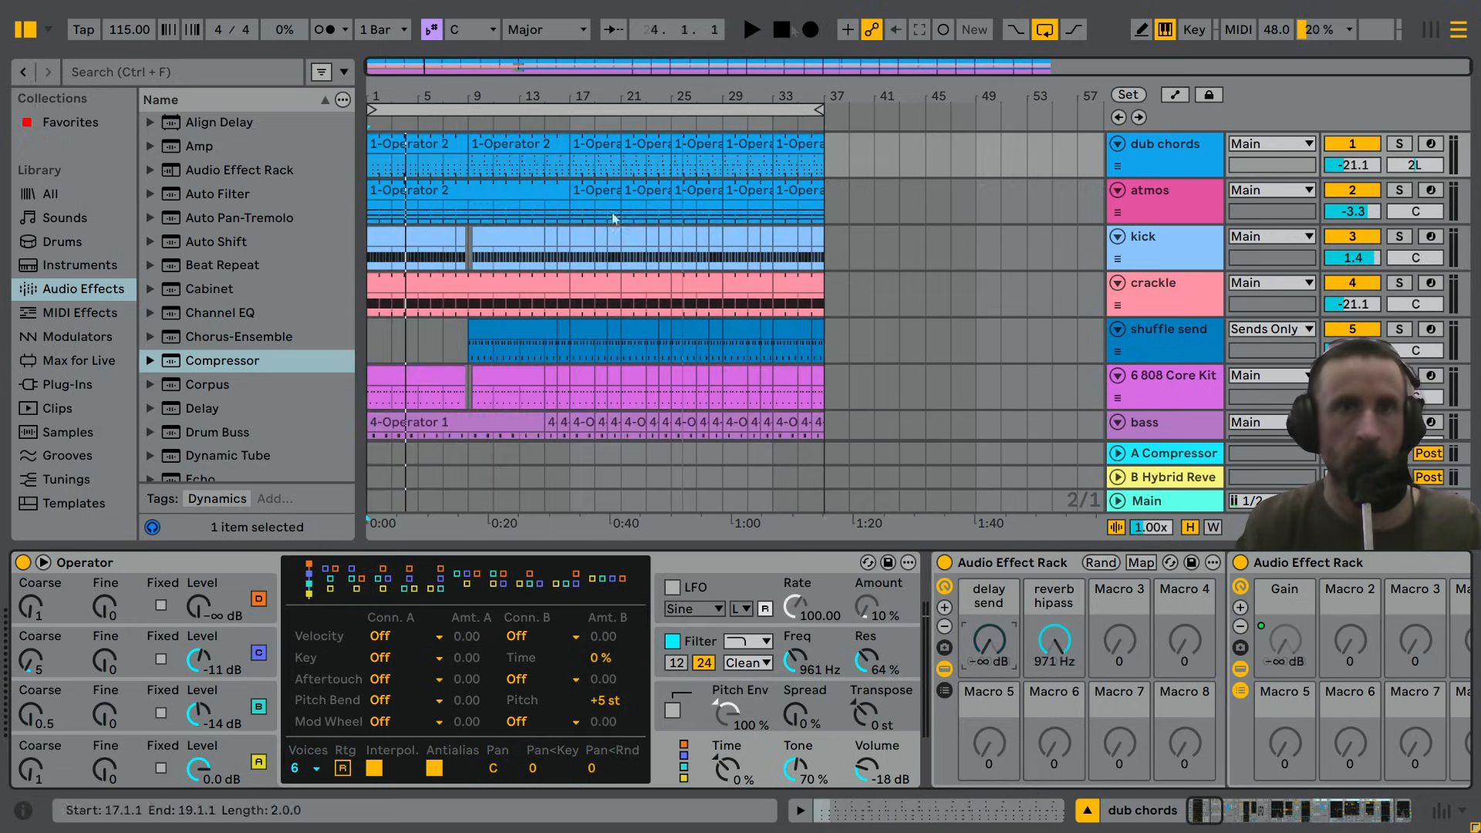
# Record automation from bar 1 to about bar 14, sweeping the delay send macro and dipping the reverb hipass macro.
pyautogui.press('F9')
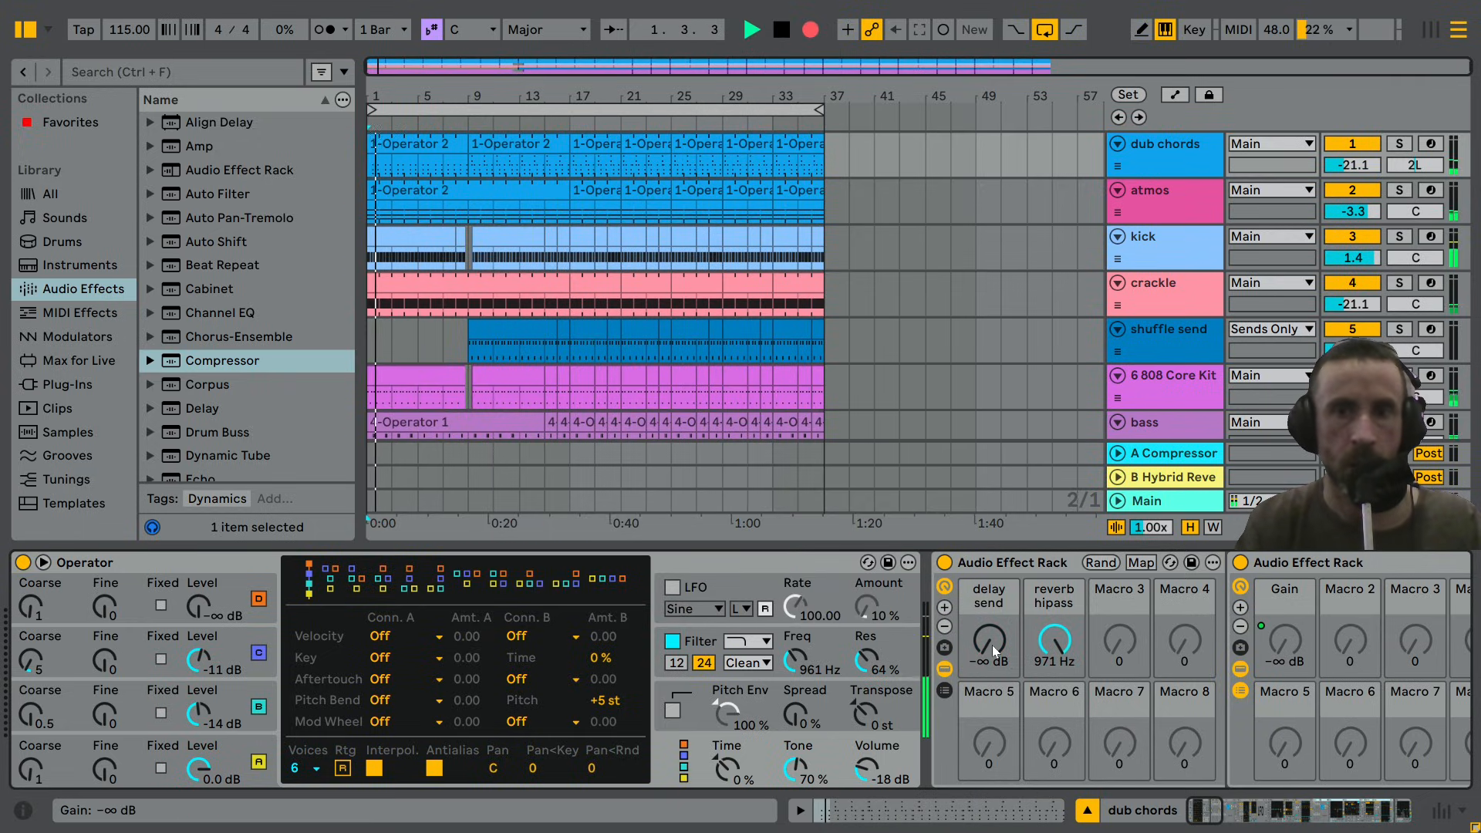
pyautogui.moveTo(992, 644); pyautogui.dragTo(989, 588)
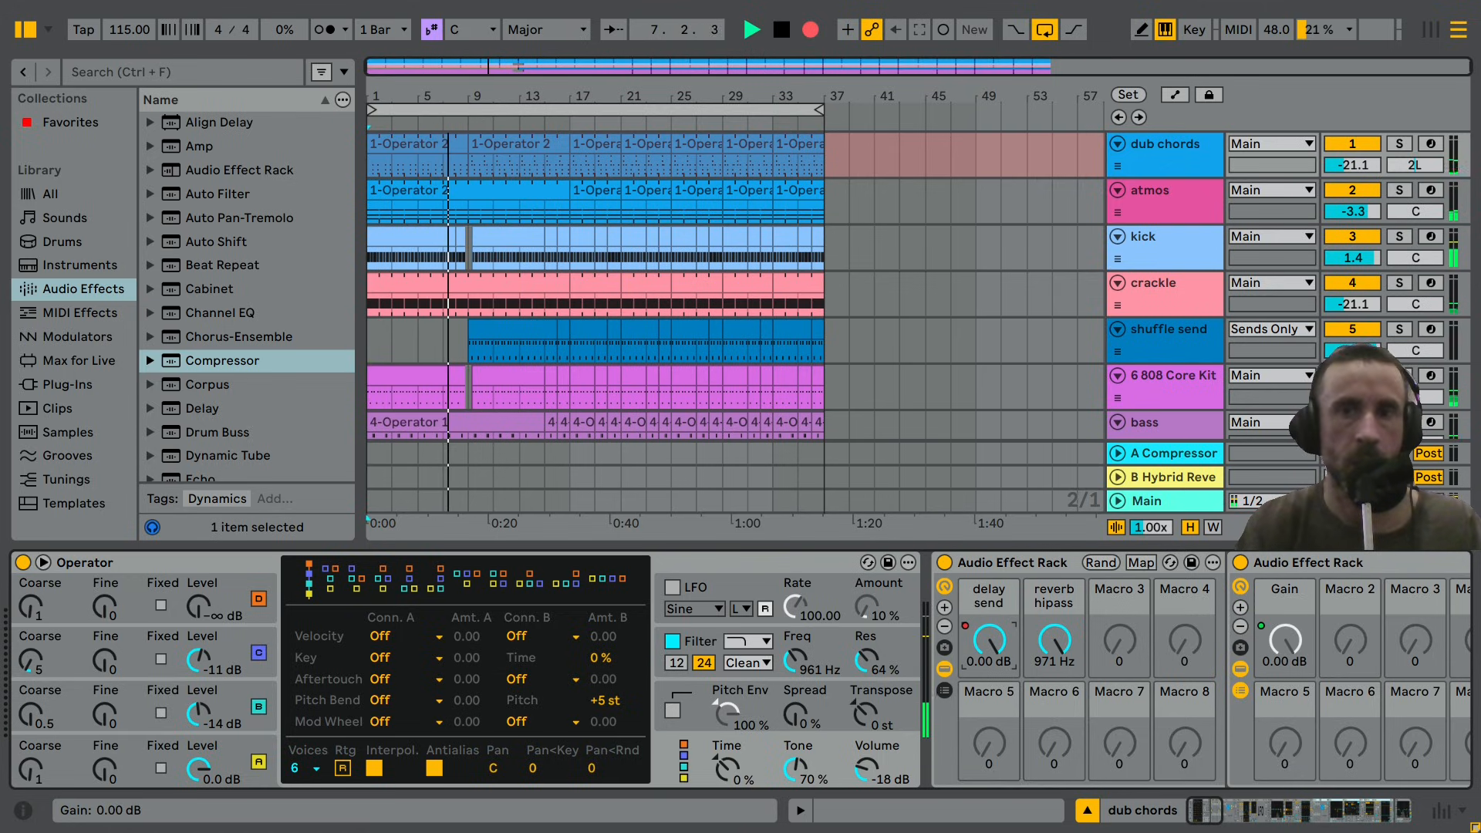
pyautogui.moveTo(1054, 640); pyautogui.dragTo(990, 609)
pyautogui.press('space')
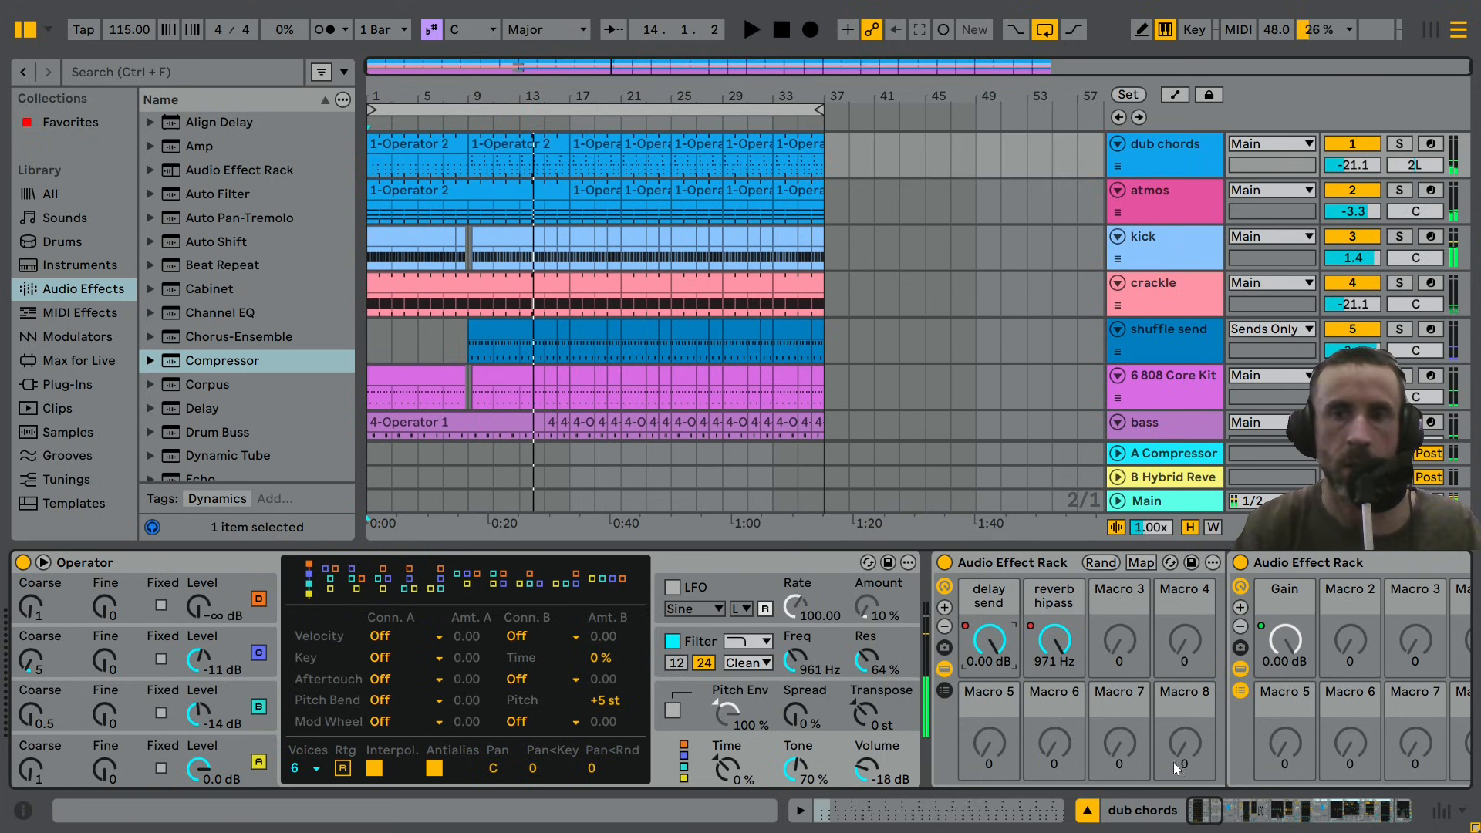
# Play the arrangement back and add a lane for each automated envelope on the dub chords track.
pyautogui.moveTo(1200, 817); pyautogui.dragTo(1245, 814)
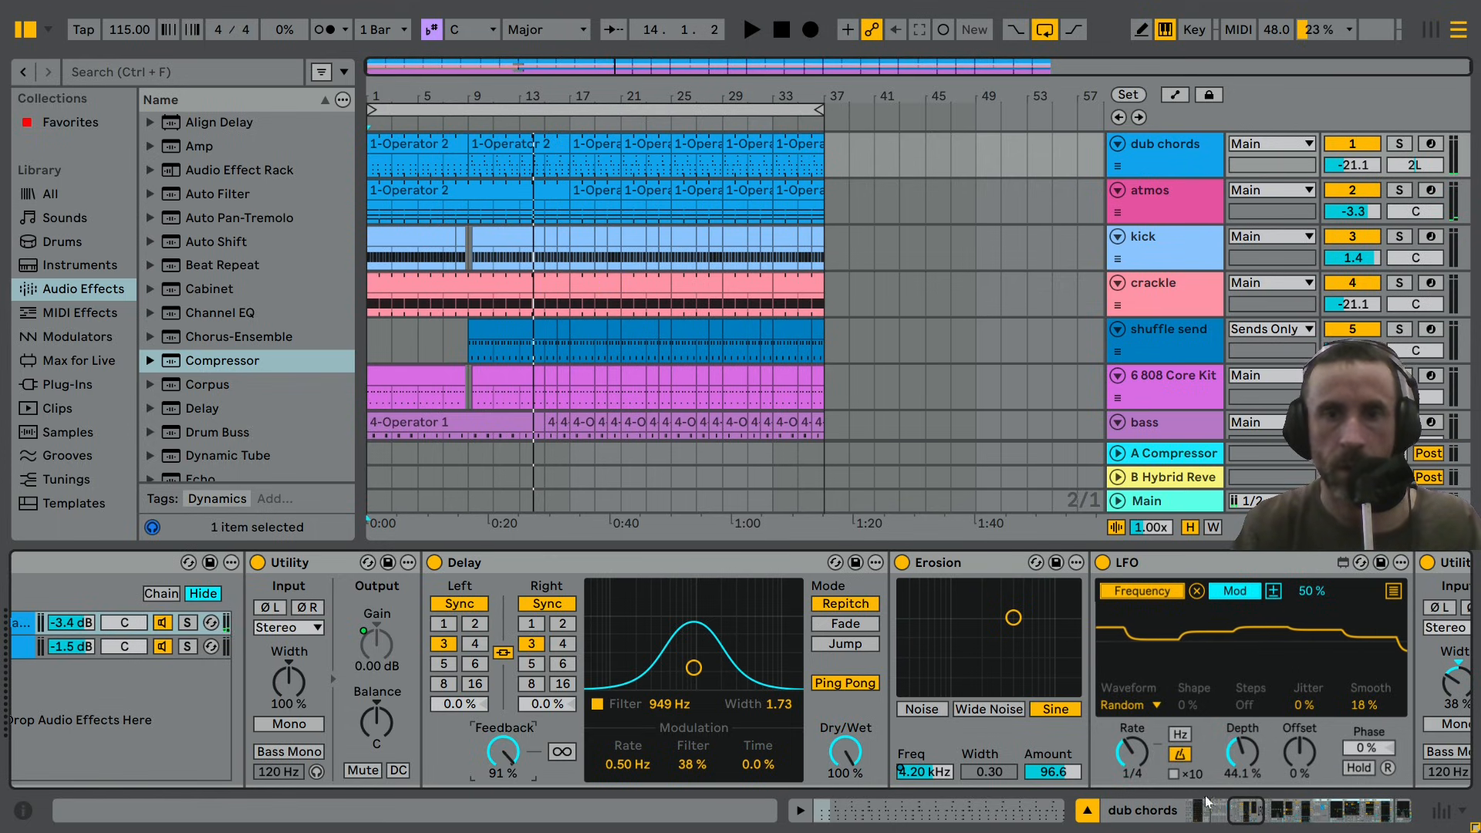
pyautogui.moveTo(1243, 823); pyautogui.dragTo(1227, 820)
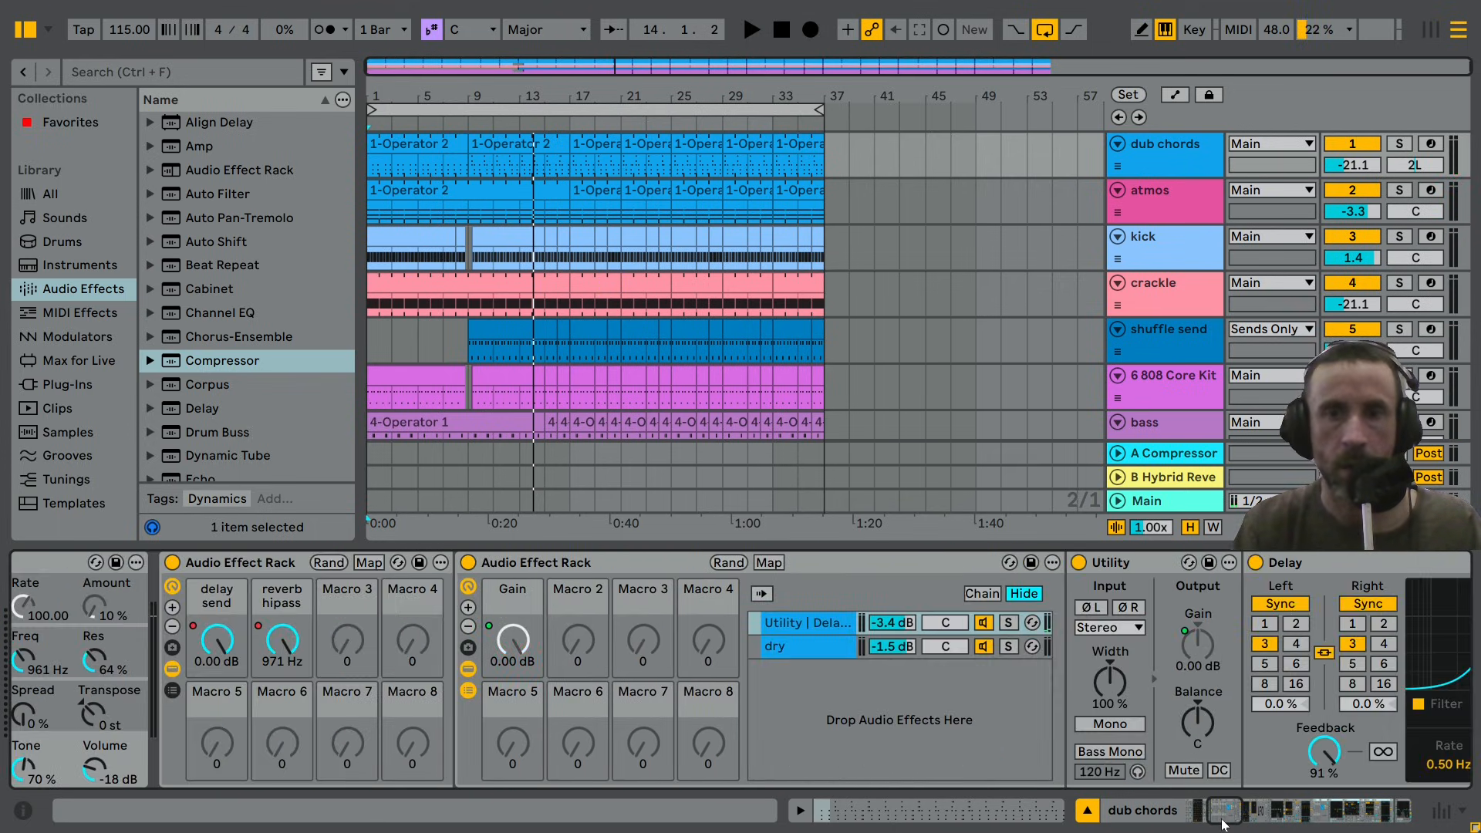
pyautogui.press('space')
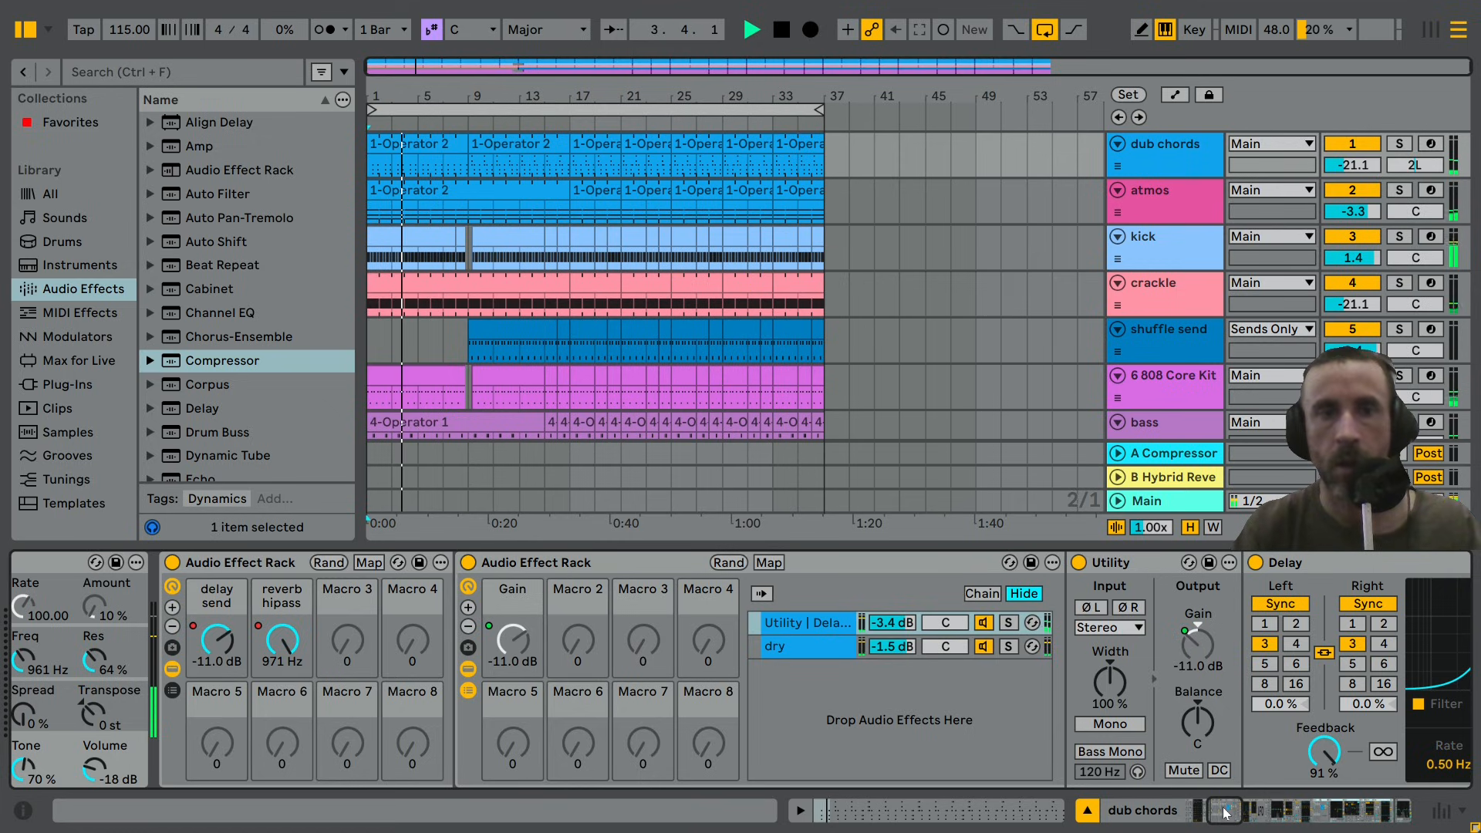
pyautogui.click(1174, 94)
pyautogui.rightClick(1162, 224)
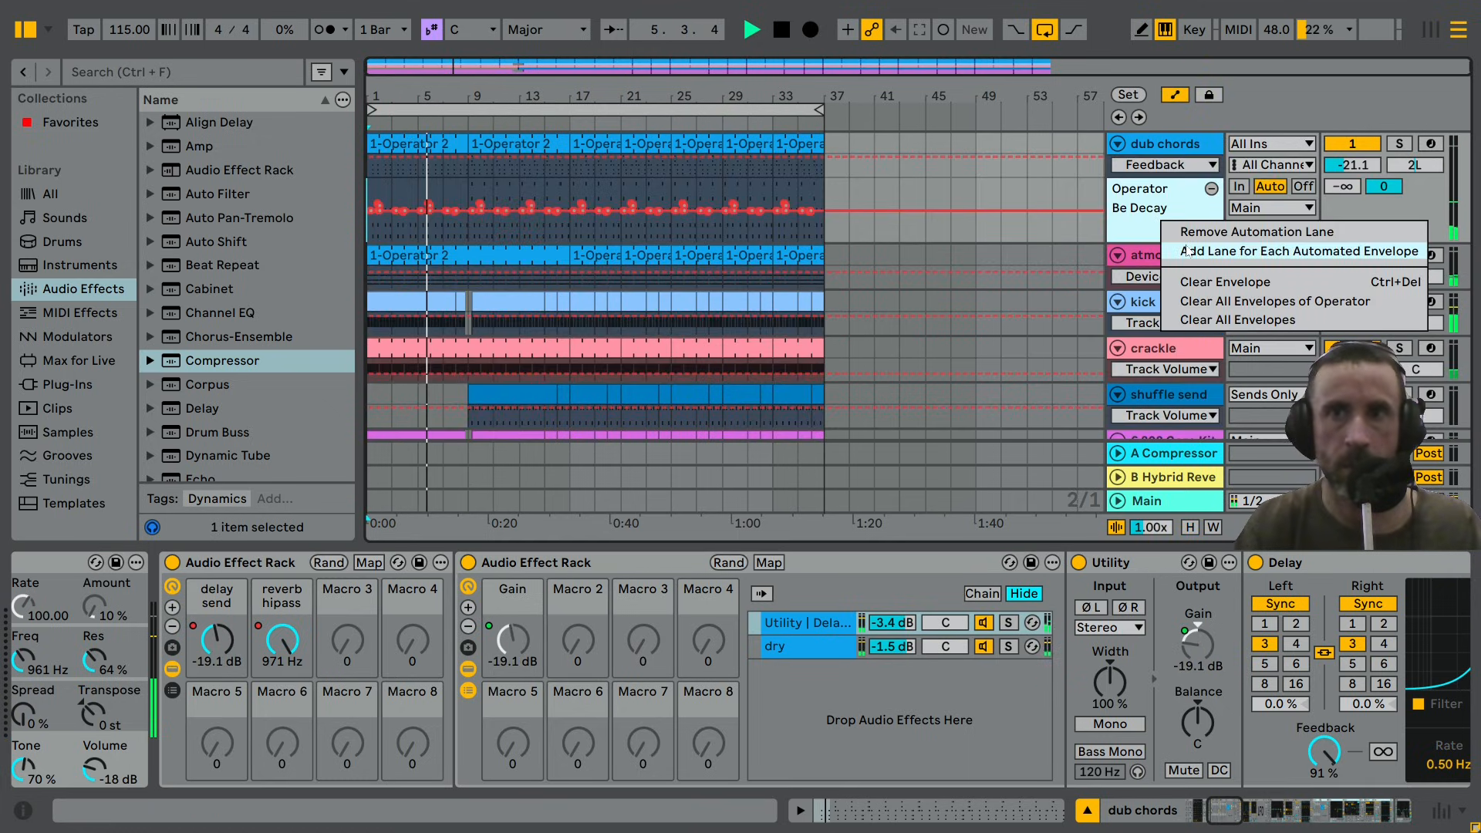
pyautogui.click(1299, 250)
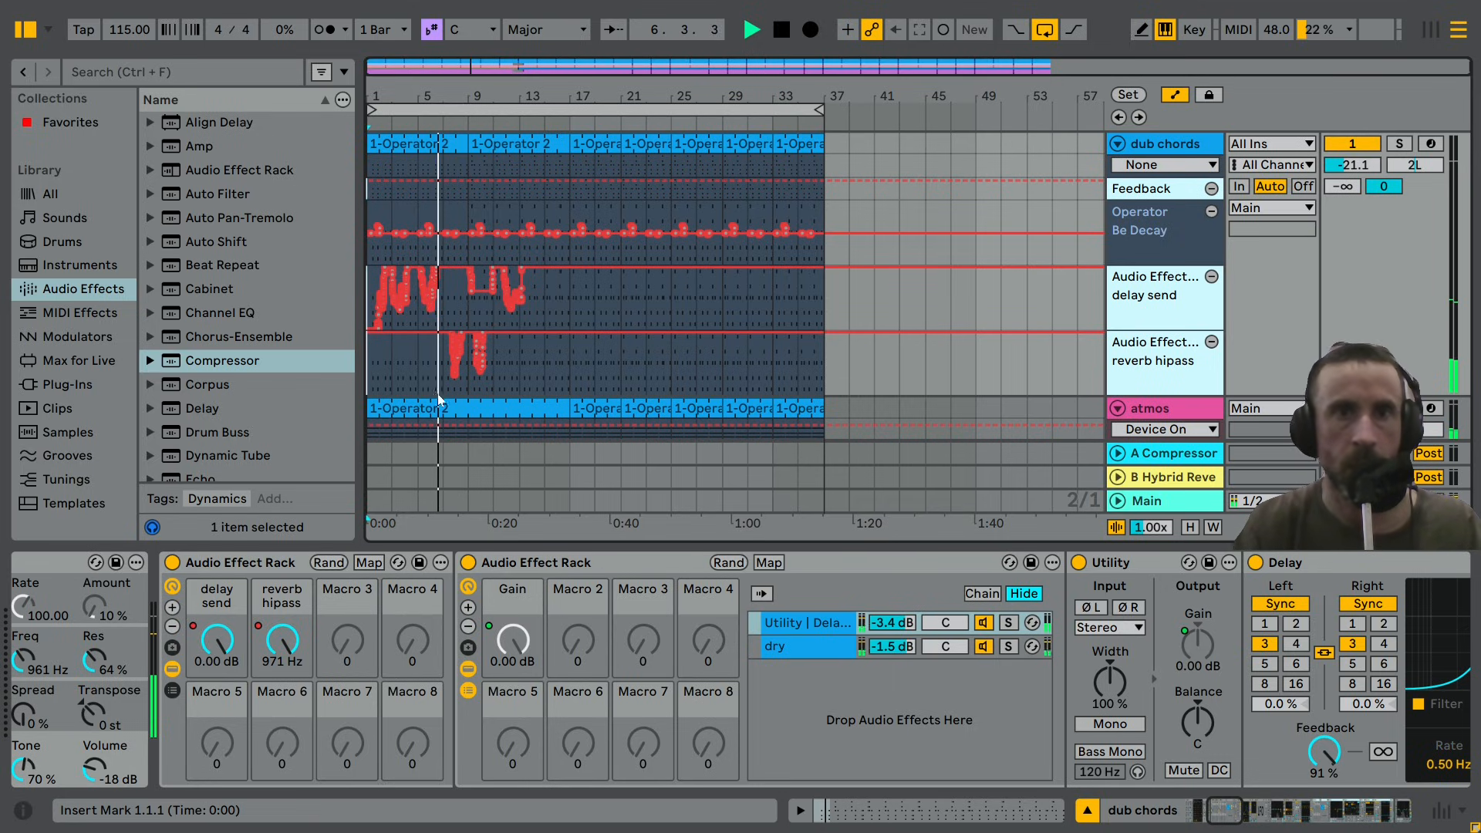
# Copy the reverb hipass automation of bars 9 to 11 to bar 1 and duplicate it repeatedly up to bar 37.
pyautogui.moveTo(495, 419); pyautogui.dragTo(470, 381)
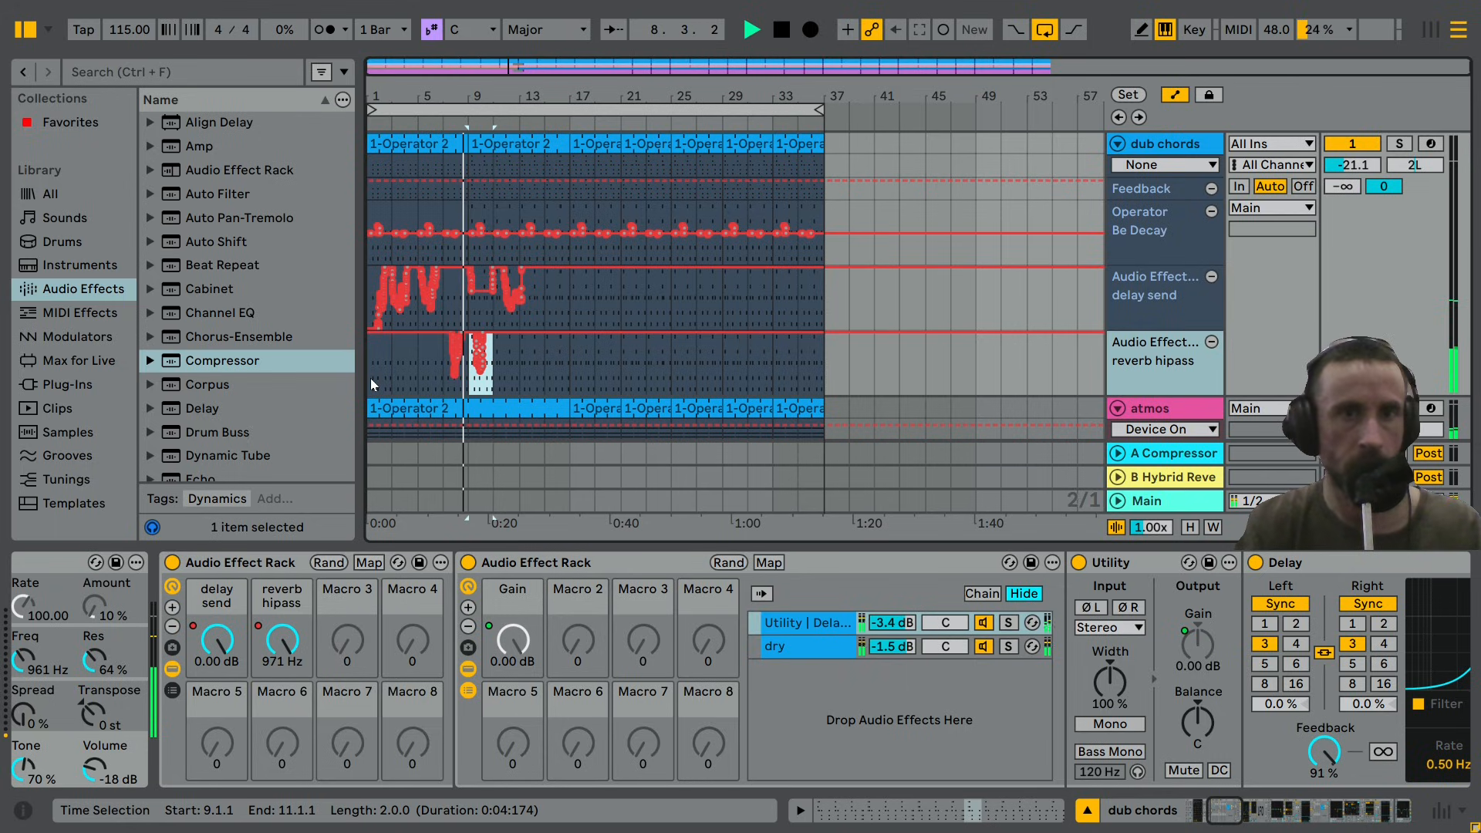
pyautogui.click(370, 377)
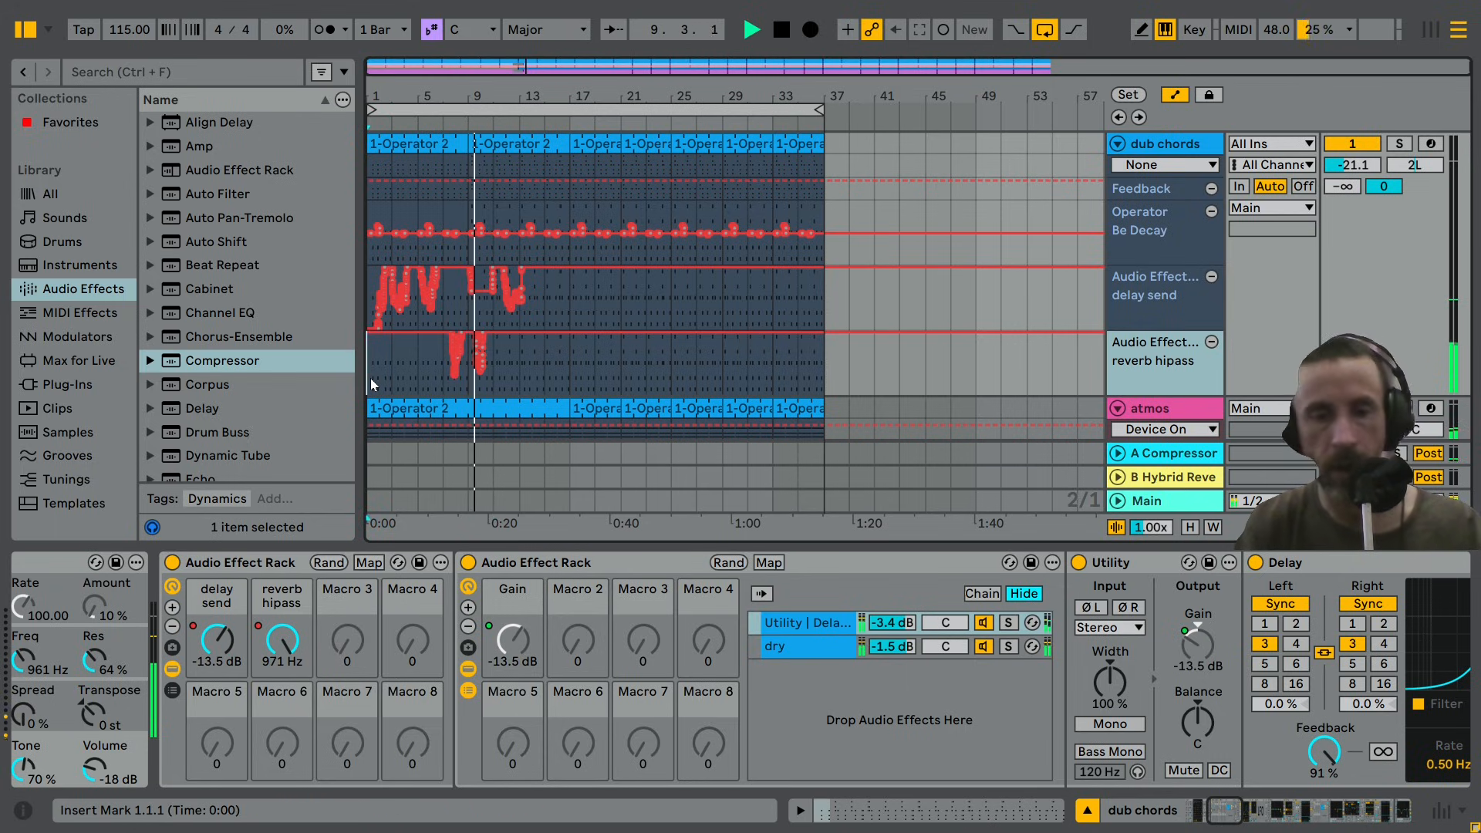
pyautogui.hotkey('ctrl', 'v')
pyautogui.hotkey('ctrl', 'd')
pyautogui.hotkey('ctrl', 'd')
pyautogui.hotkey('ctrl', 'd')
pyautogui.hotkey('ctrl', 'd')
pyautogui.hotkey('ctrl', 'd')
pyautogui.hotkey('ctrl', 'd')
pyautogui.hotkey('ctrl', 'd')
pyautogui.hotkey('ctrl', 'd')
pyautogui.hotkey('ctrl', 'd')
pyautogui.hotkey('ctrl', 'd')
pyautogui.hotkey('ctrl', 'd')
pyautogui.hotkey('ctrl', 'd')
pyautogui.hotkey('ctrl', 'd')
pyautogui.hotkey('ctrl', 'd')
pyautogui.hotkey('ctrl', 'd')
pyautogui.hotkey('ctrl', 'd')
pyautogui.hotkey('ctrl', 'd')
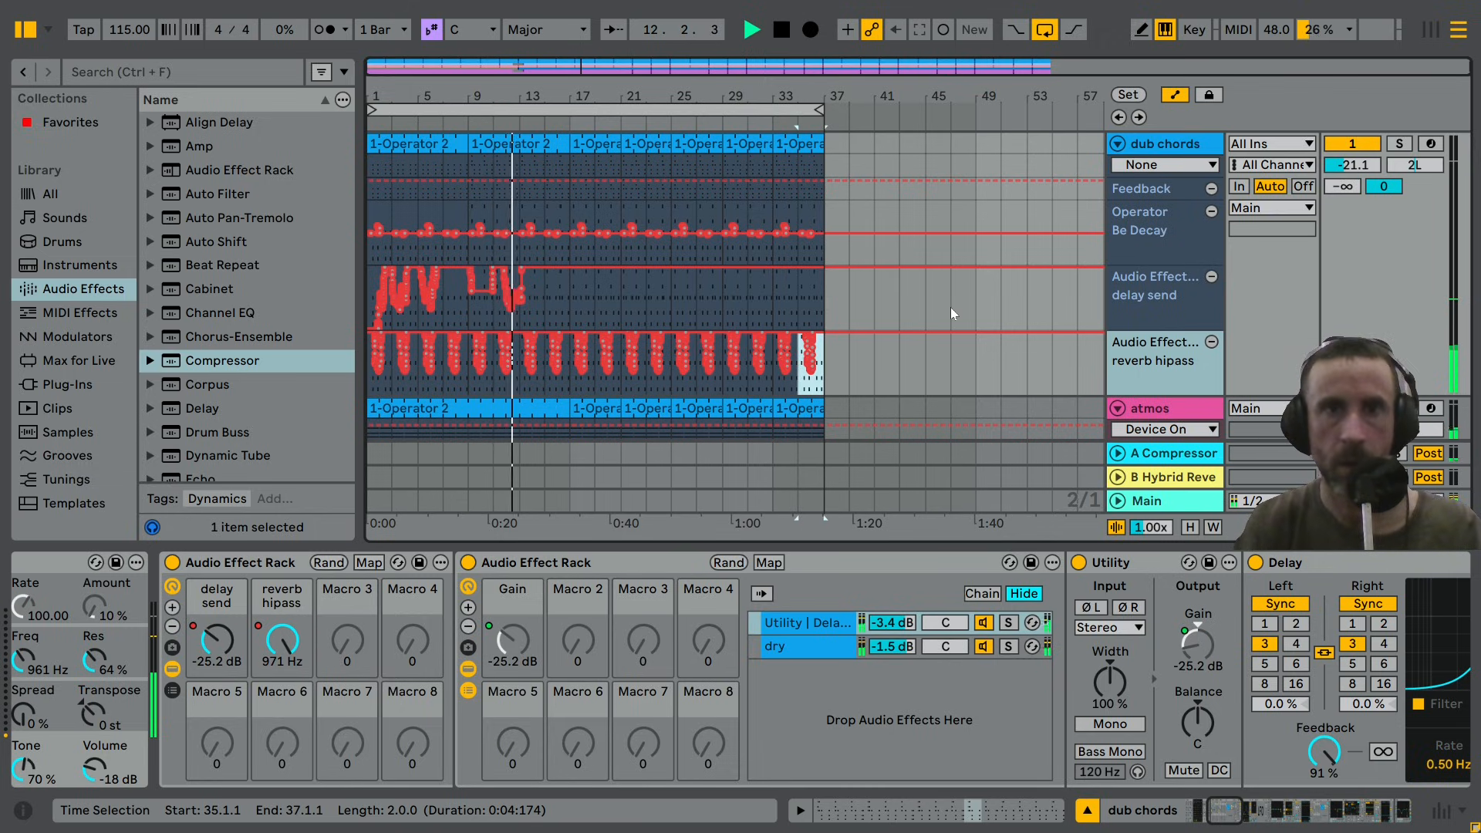
# Fold the dub chords track and bring its Delay, Erosion and LFO devices into view.
pyautogui.click(1118, 144)
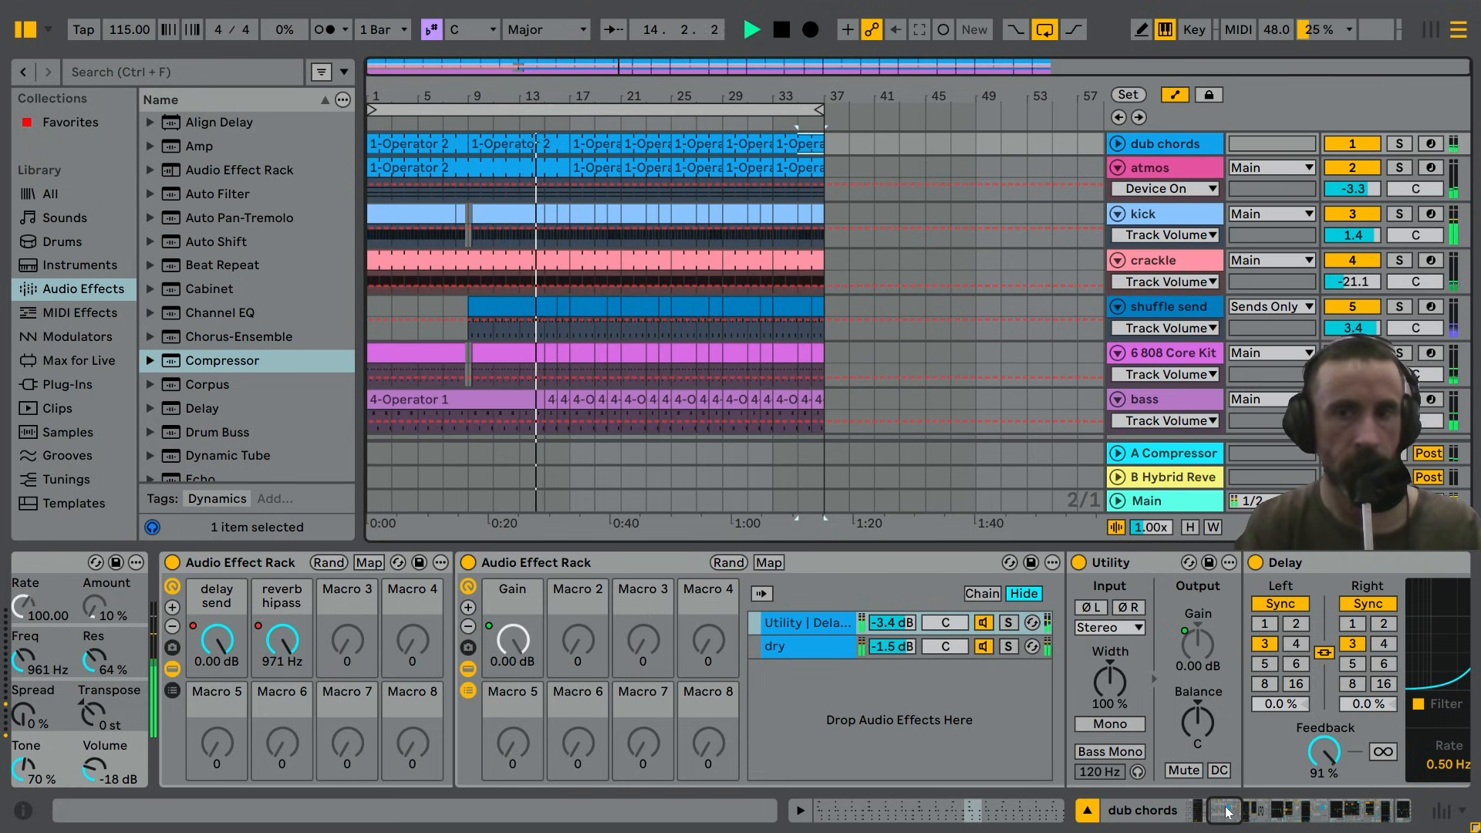
pyautogui.moveTo(1228, 811); pyautogui.dragTo(1244, 814)
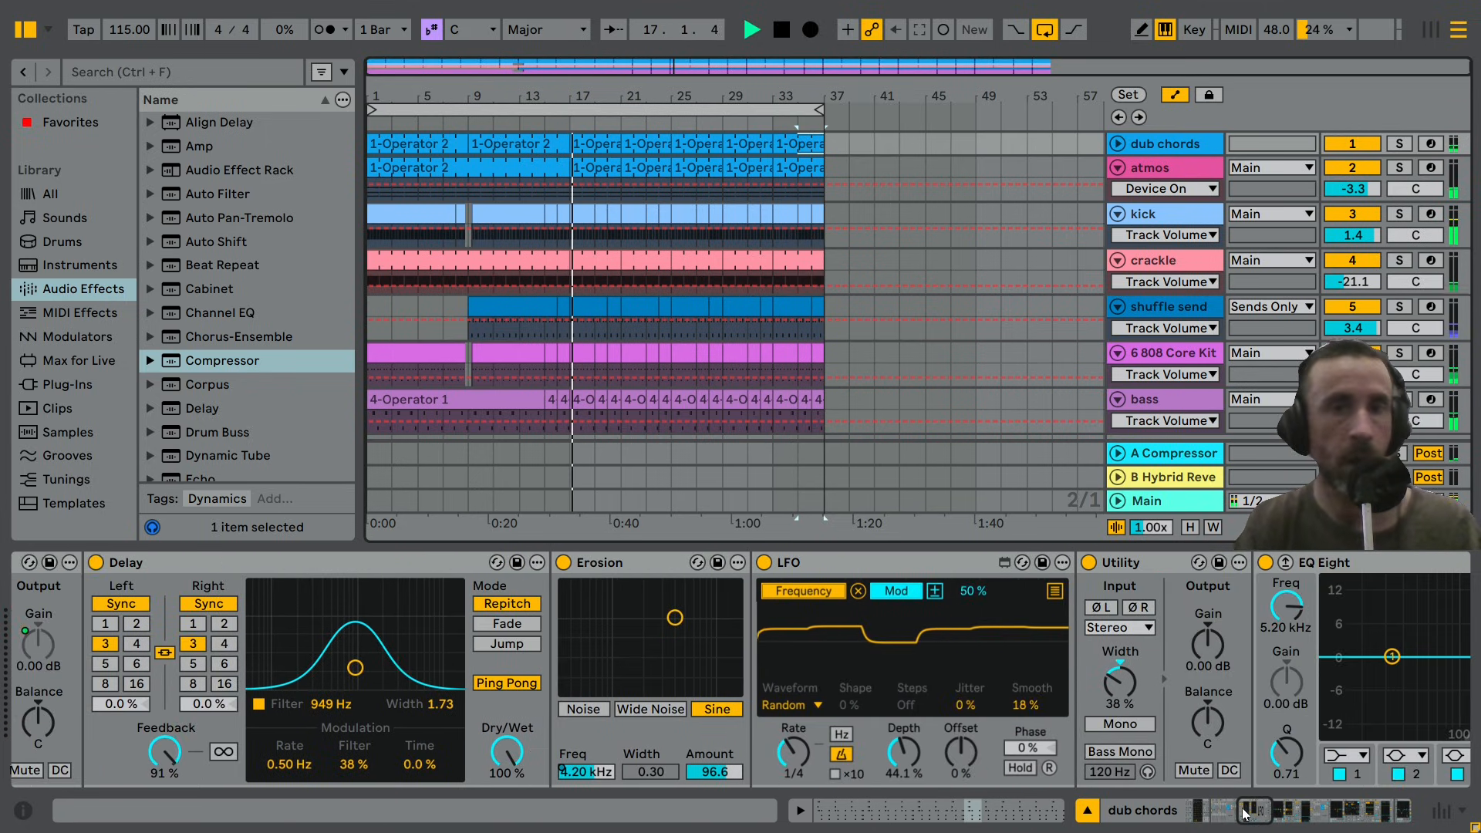